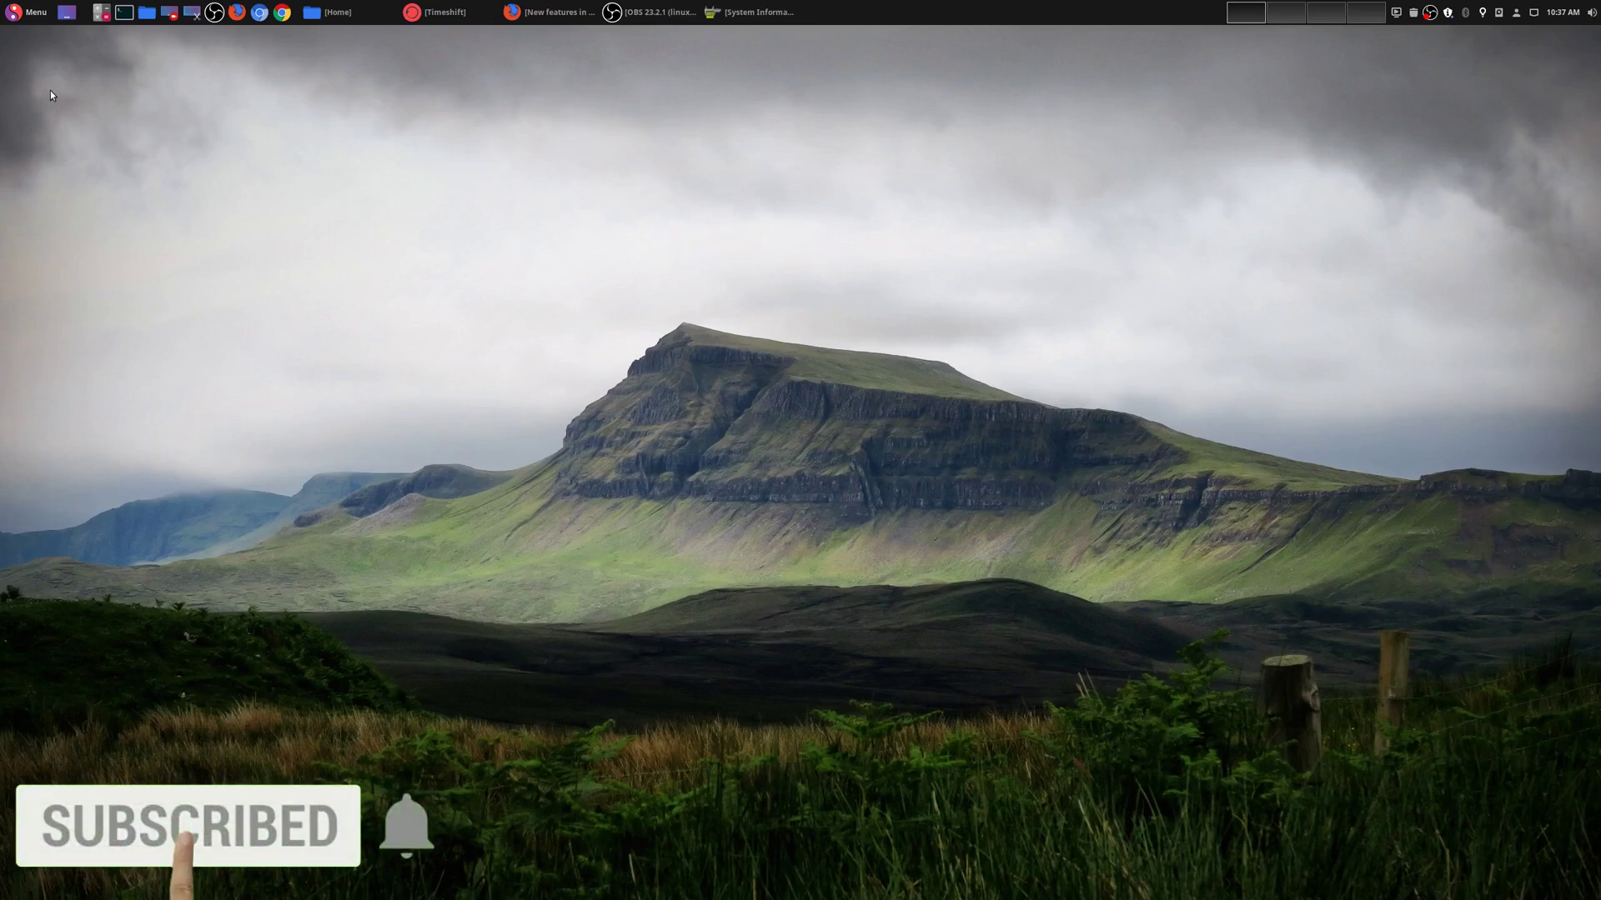
click(42, 15)
mouse_move(108, 140)
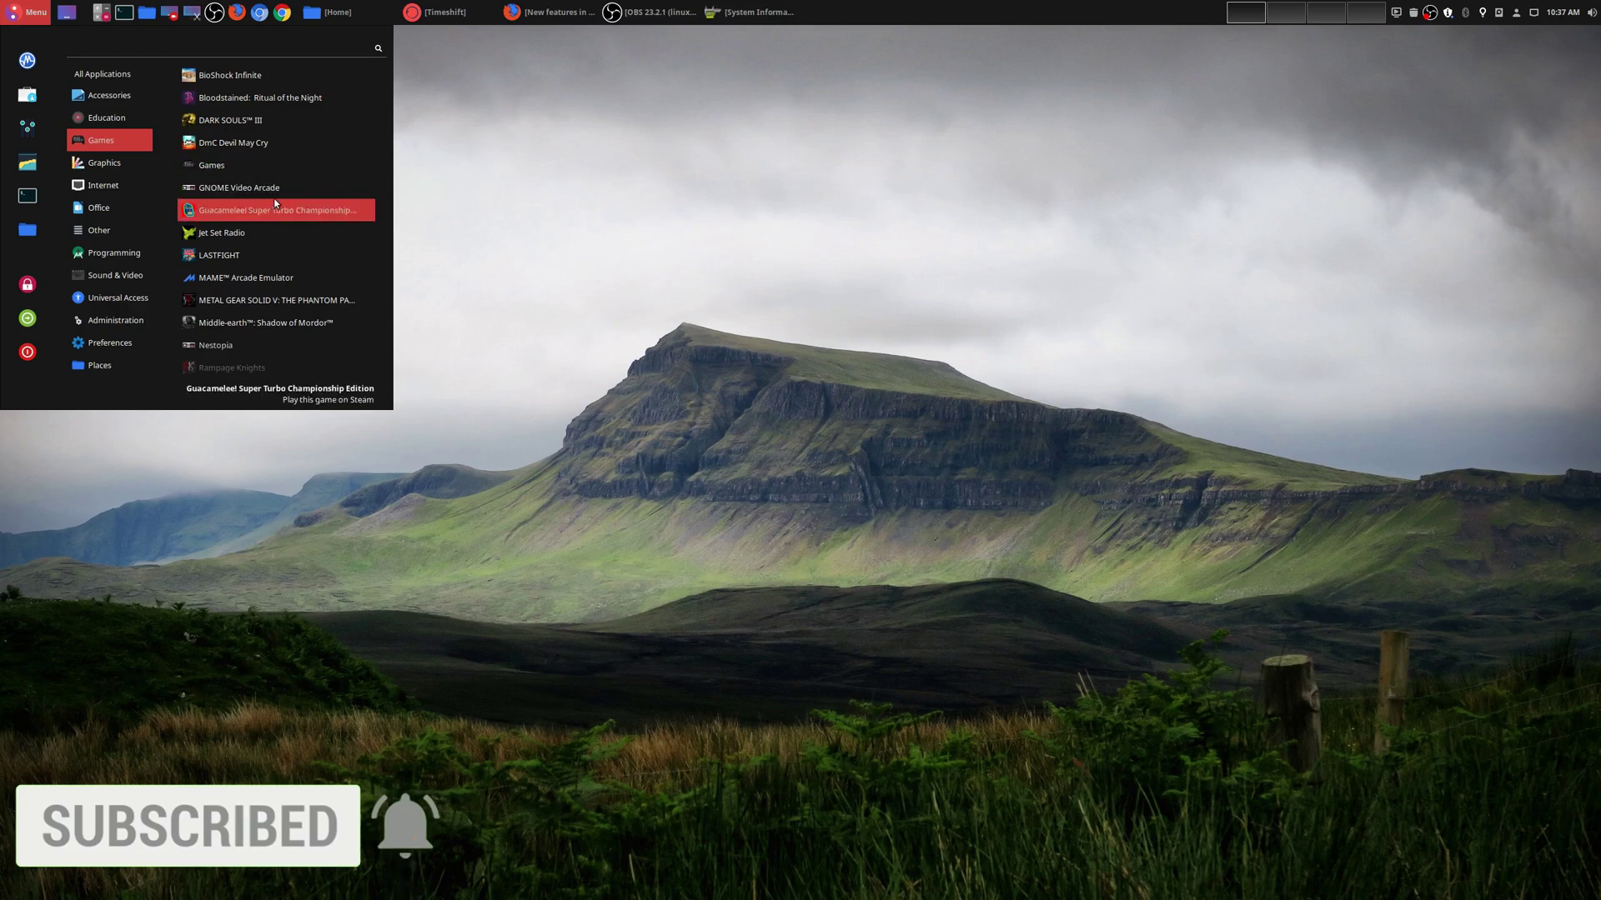
click(617, 221)
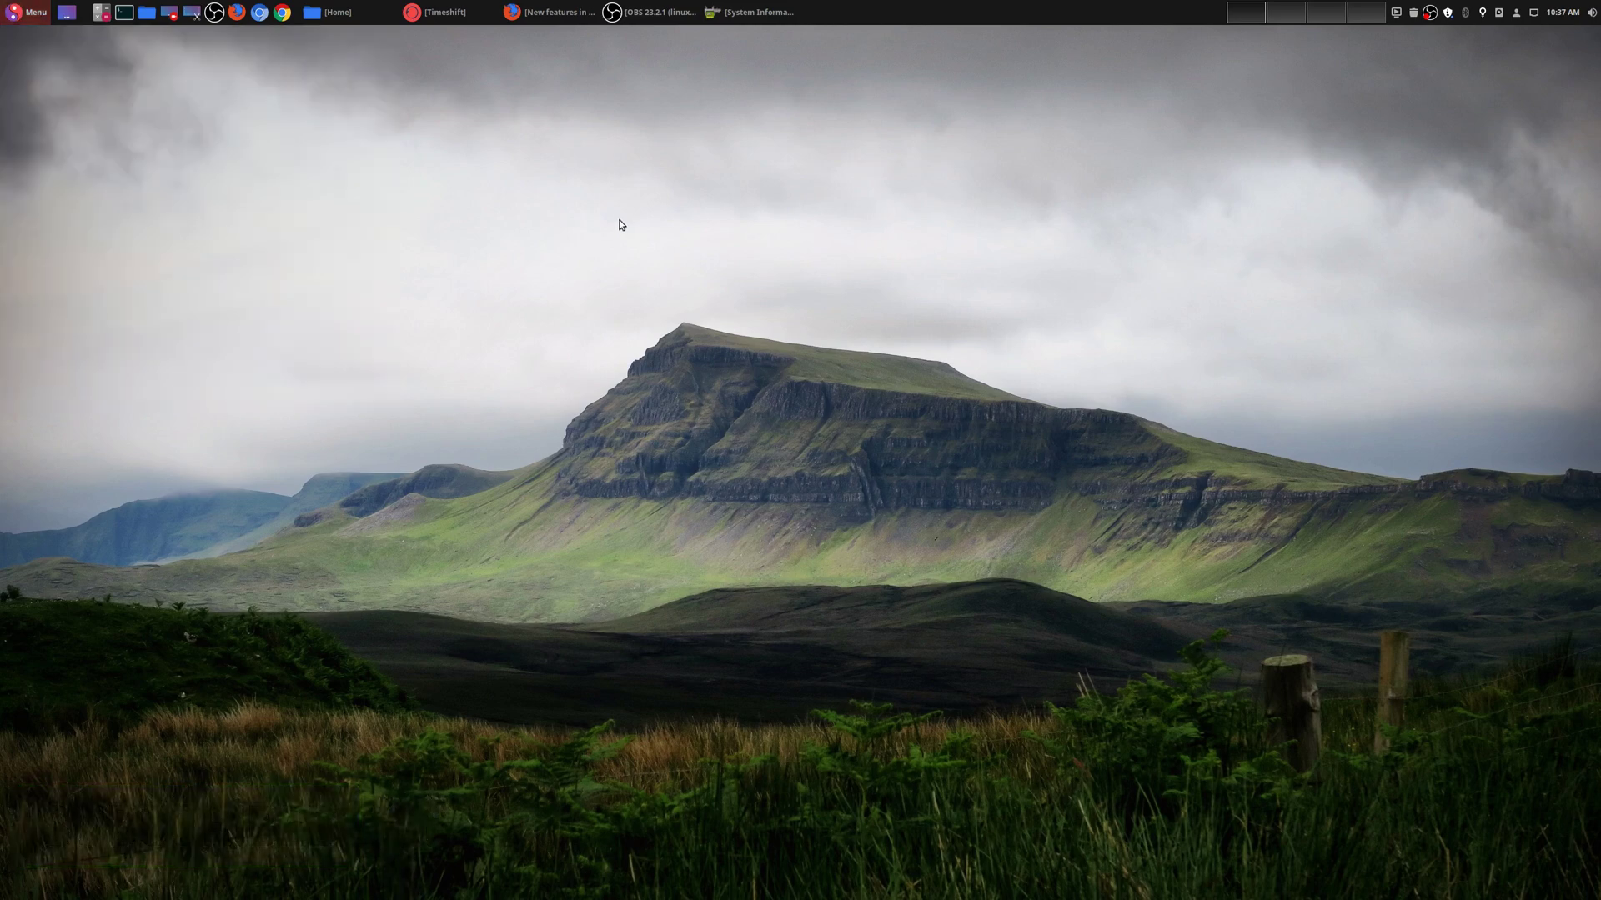
Switch to Firefox, look over the new features page for Linux Mint 19.2 Cinnamon, and minimize the browser.
click(540, 18)
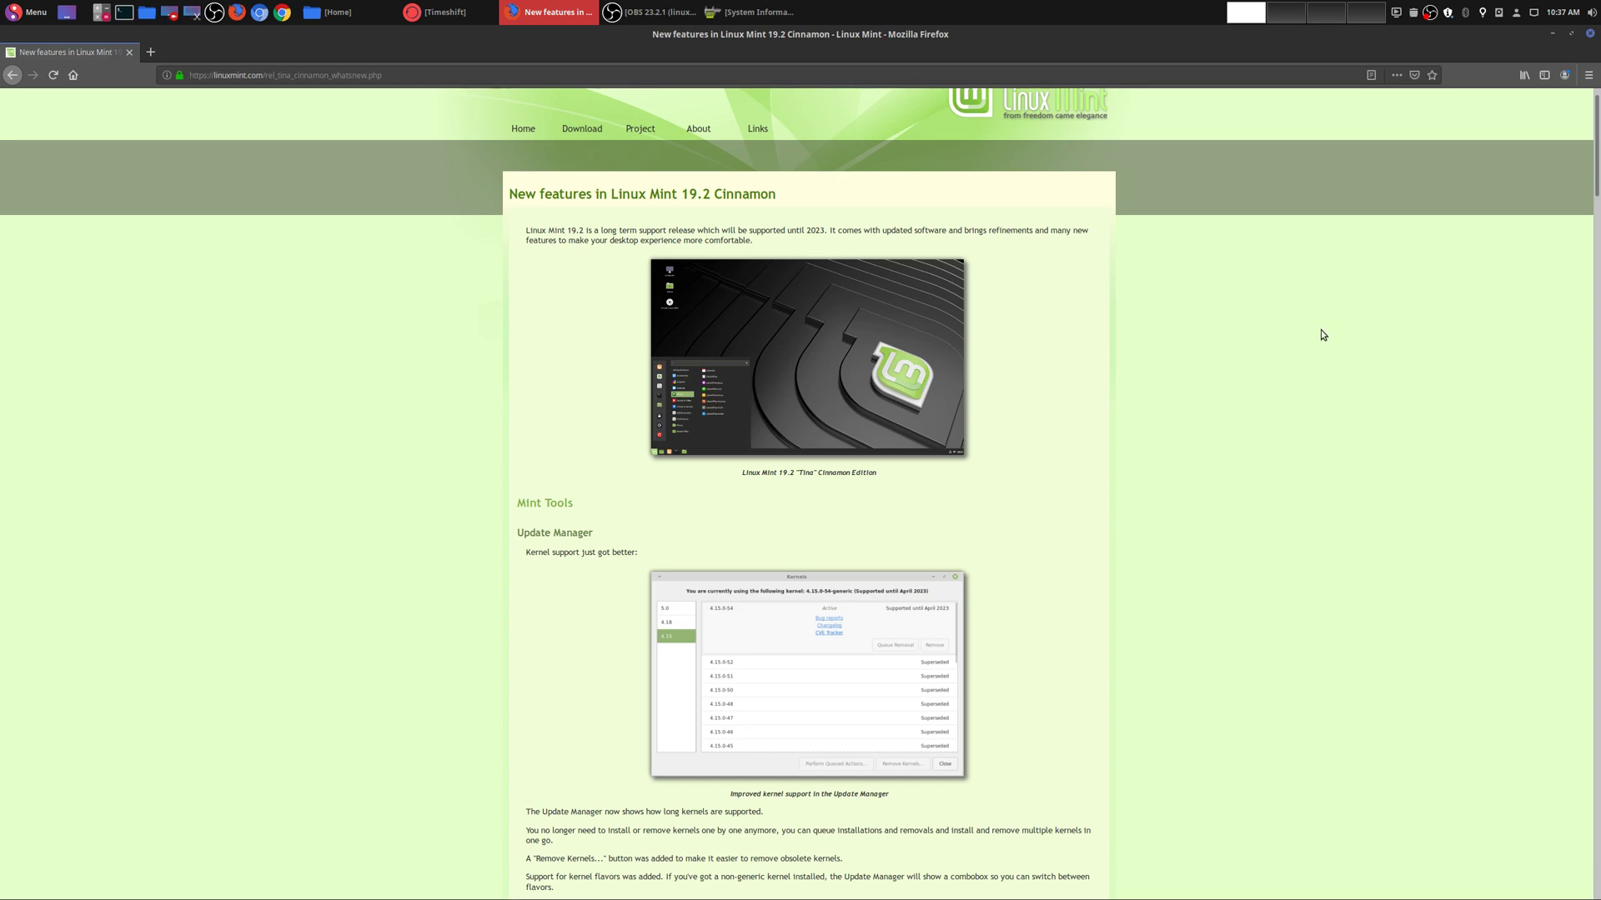
scroll(1319, 330, down, 2)
scroll(1367, 283, up, 3)
click(1553, 34)
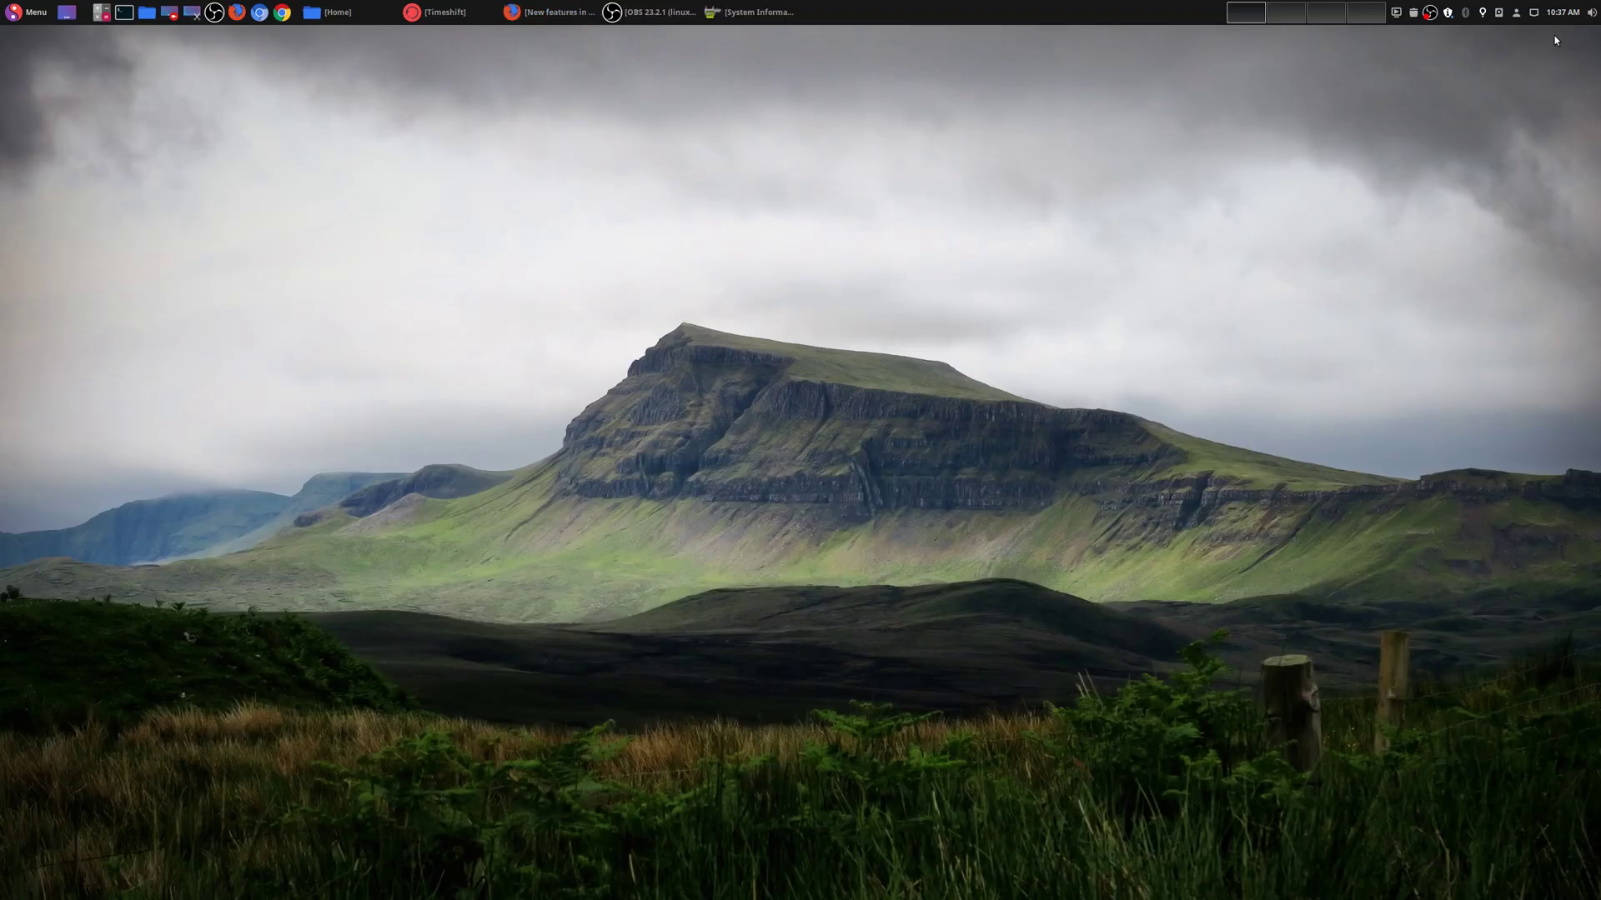
Check the installed operating system version in System Information and minimize its window.
click(750, 12)
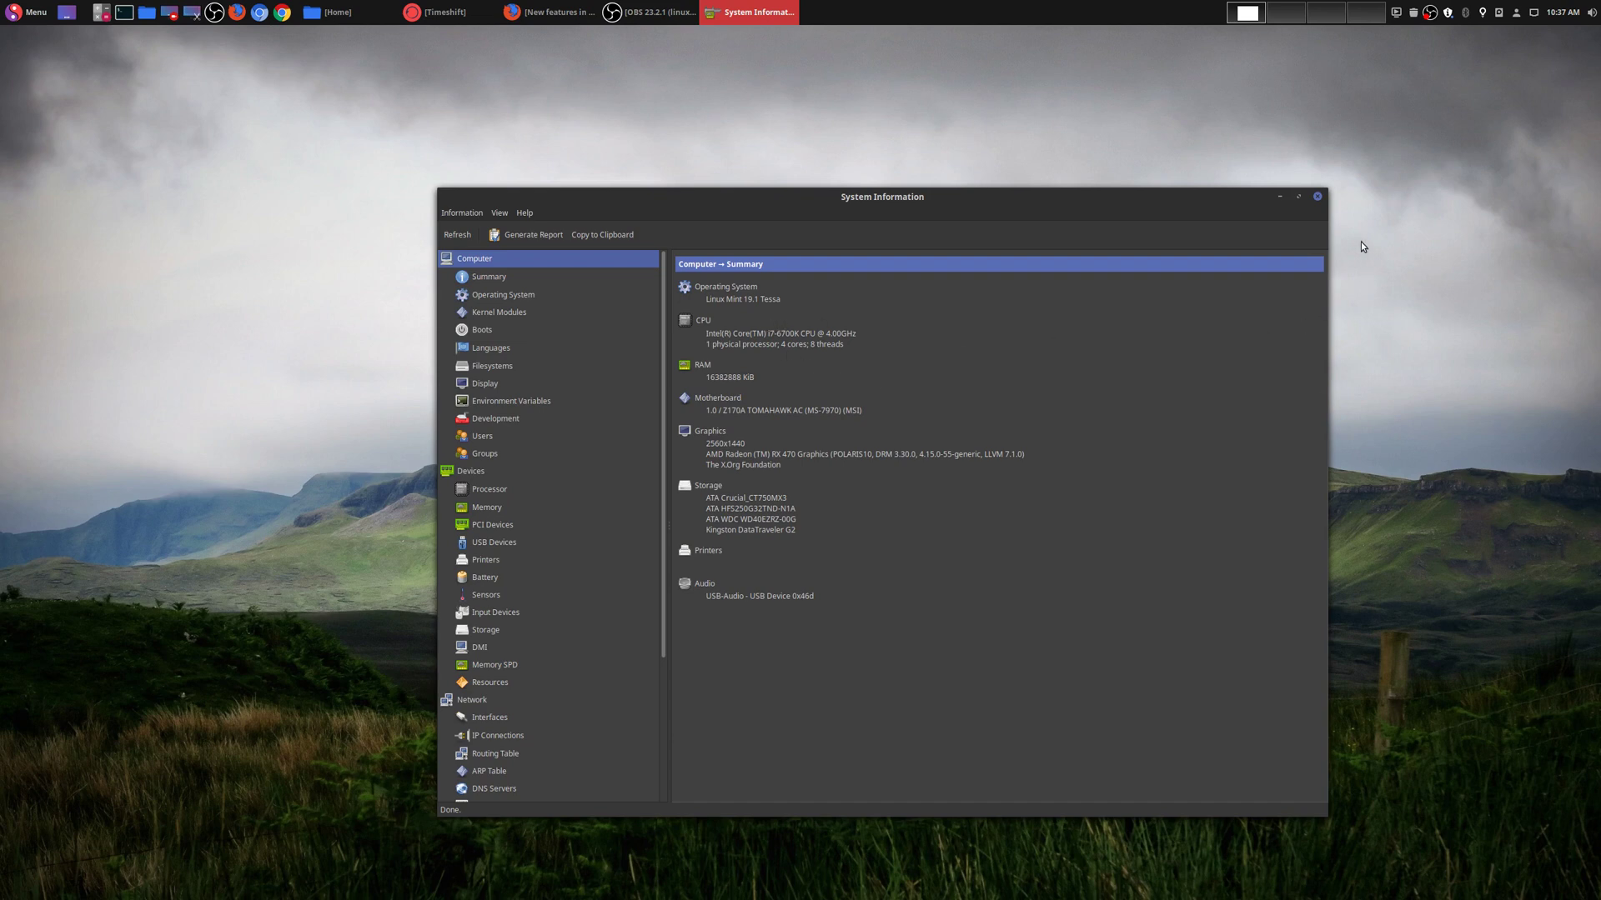
click(1283, 197)
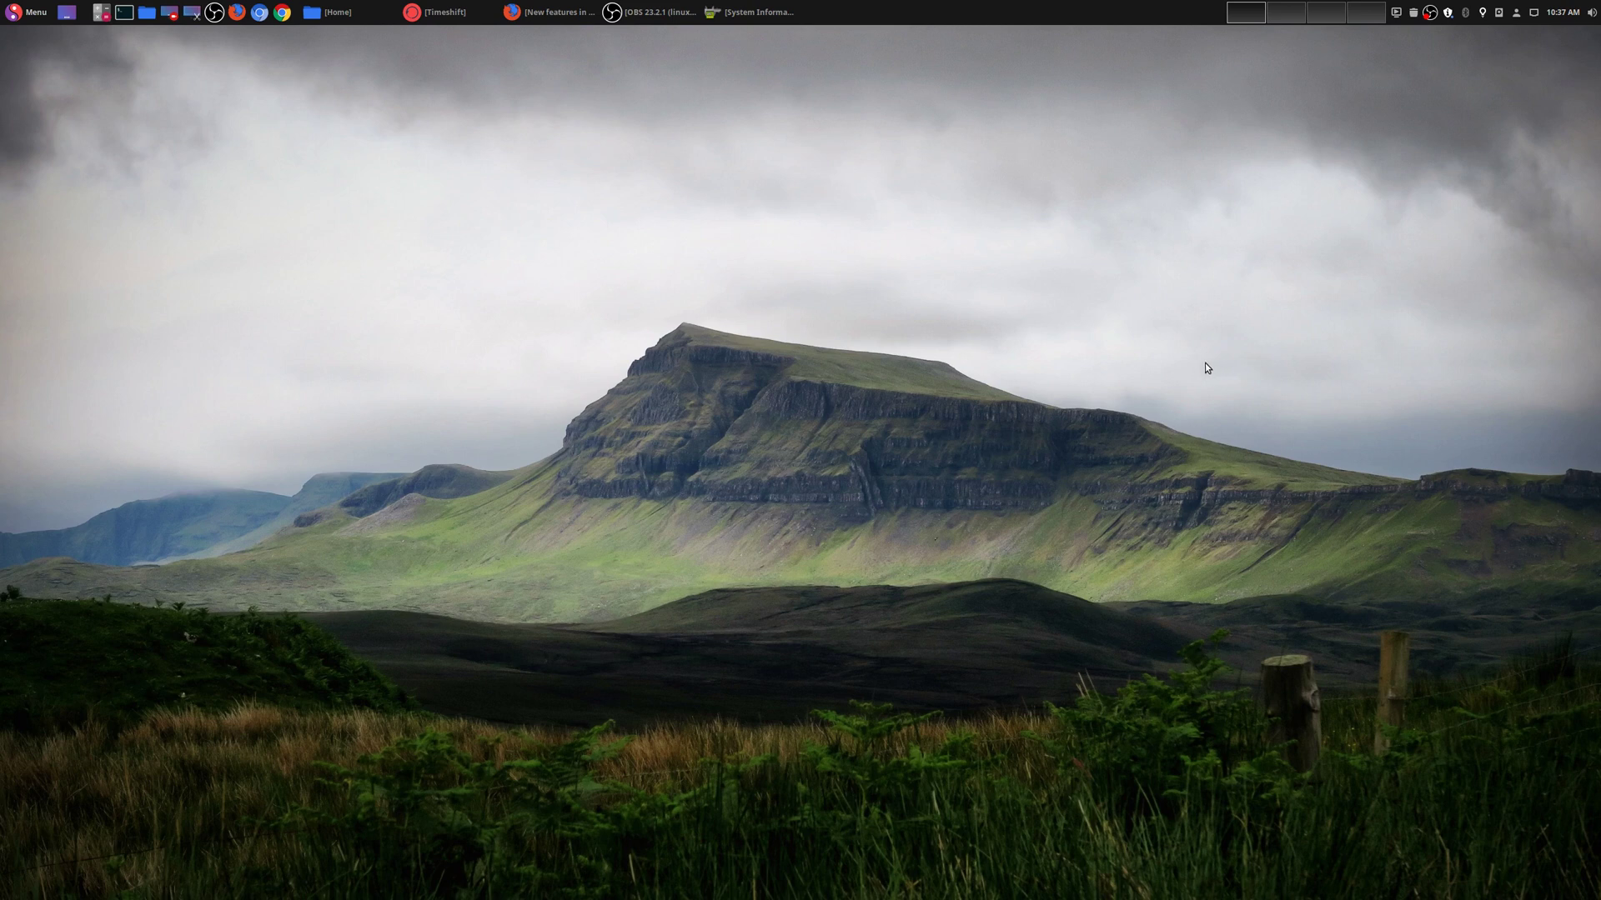
Open Update Manager and look for the upgrade option to Linux Mint 19.2 Tina.
click(1447, 13)
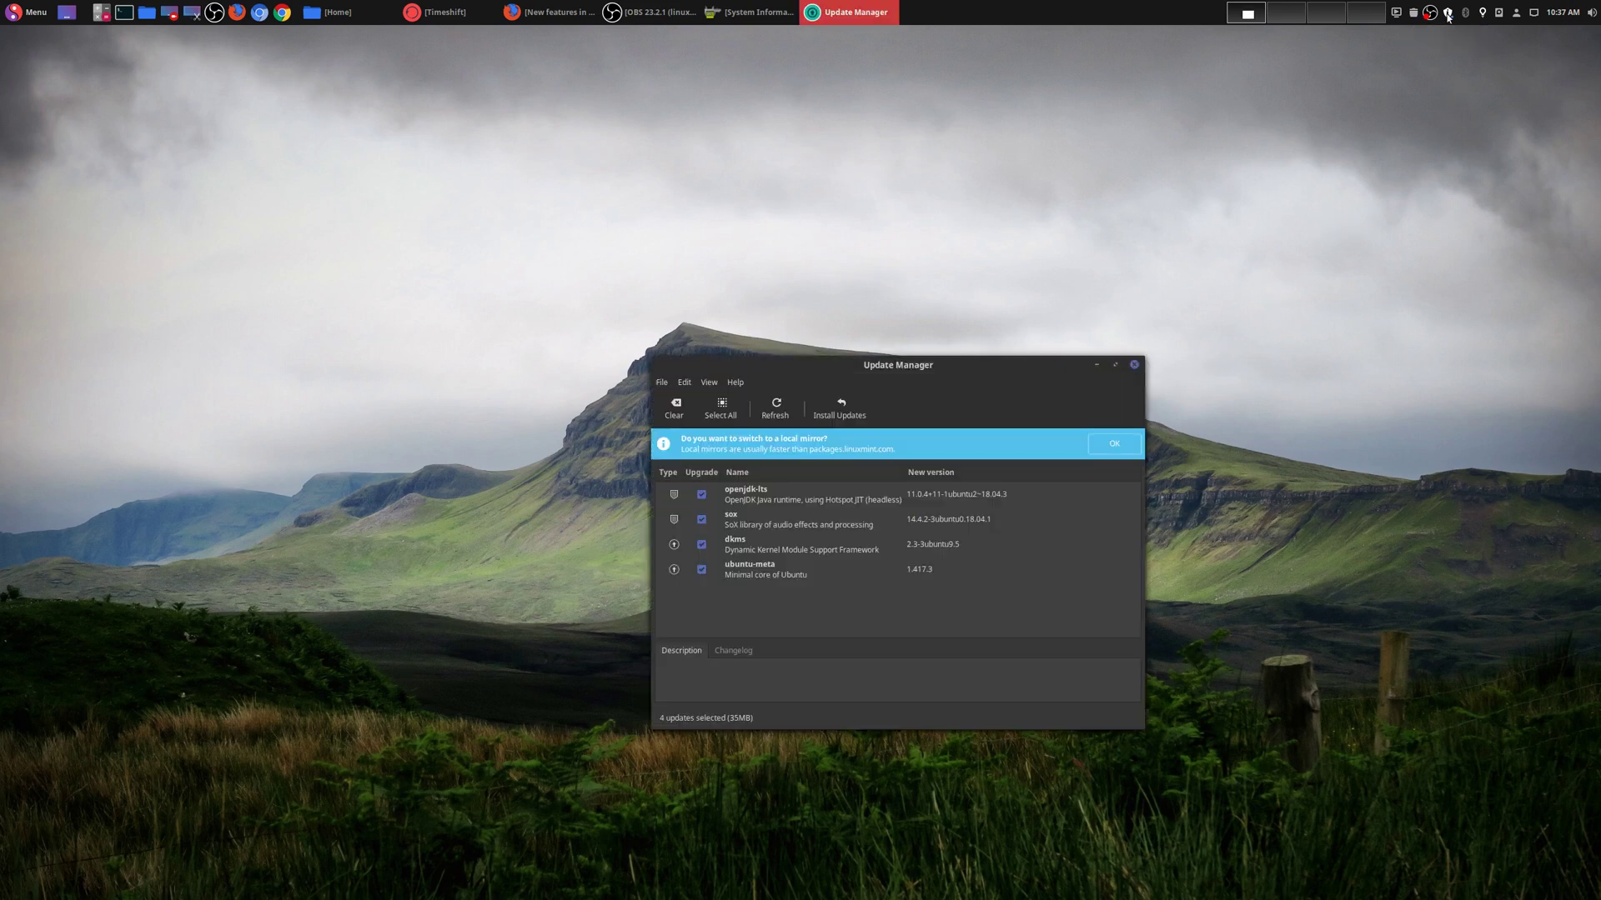
click(686, 381)
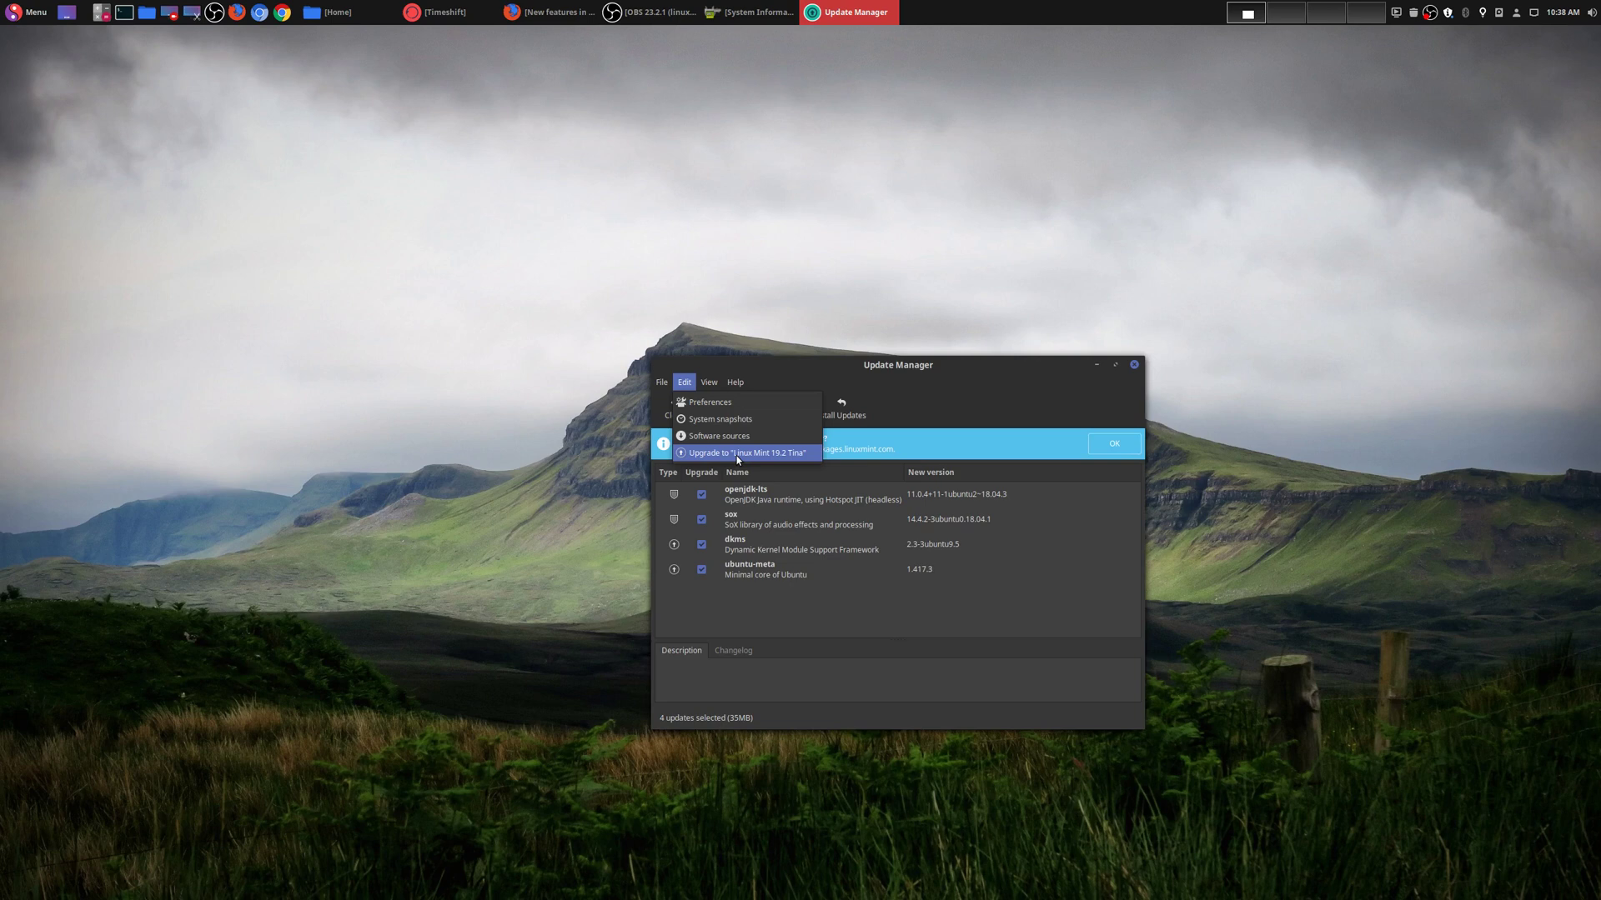
click(591, 244)
Switch to Timeshift, review the existing system snapshots beside Update Manager, and minimize Timeshift.
click(422, 8)
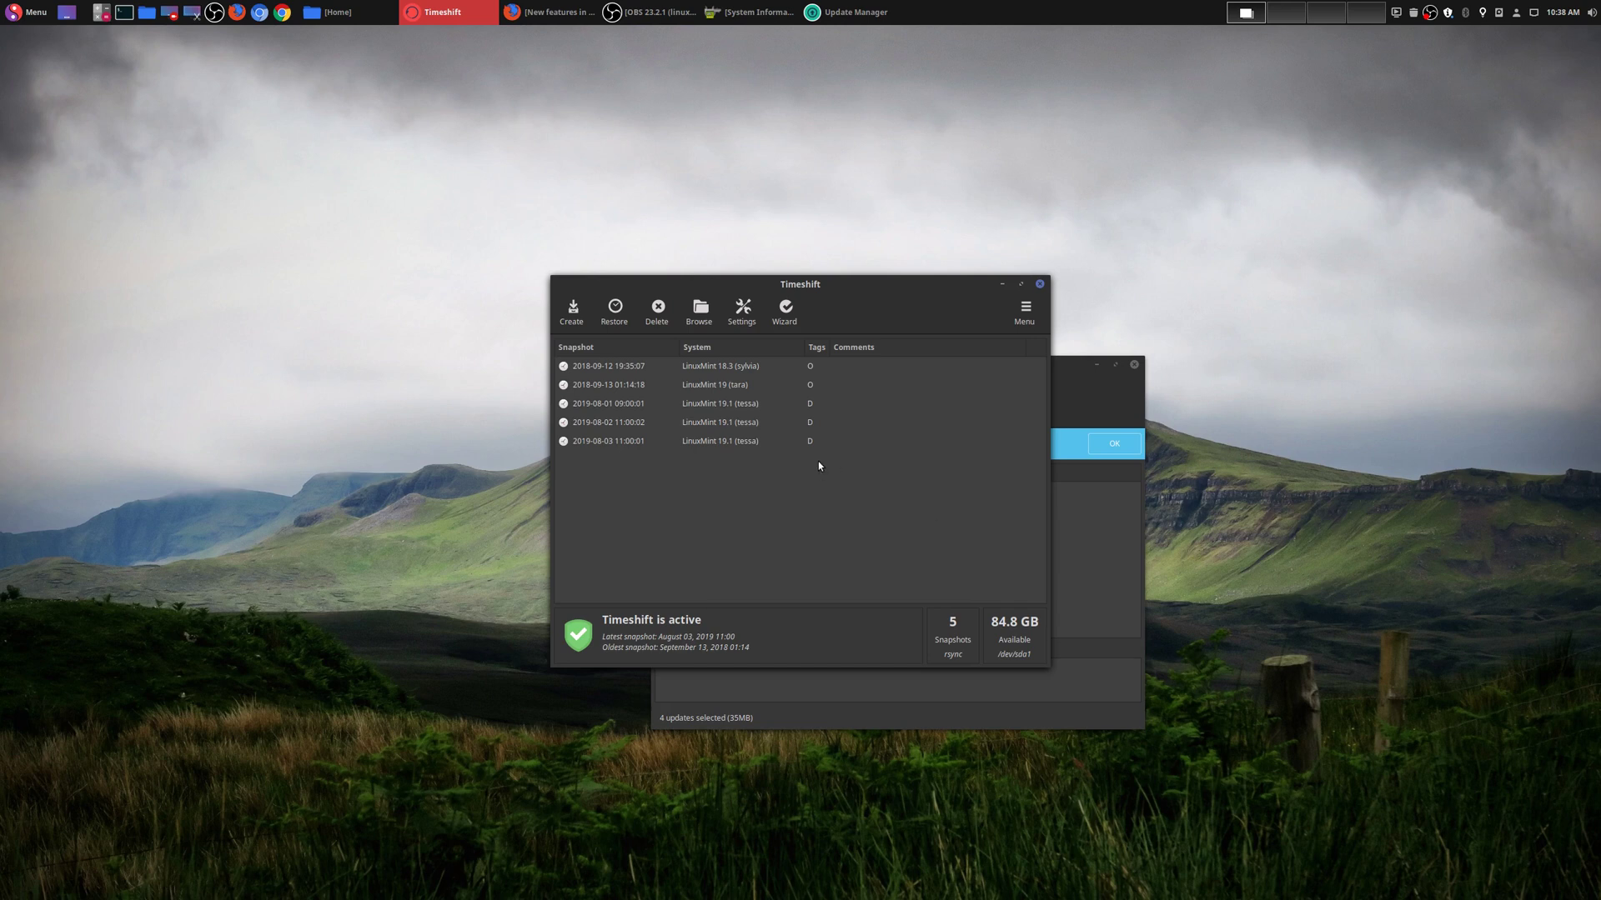
drag(908, 291, 525, 367)
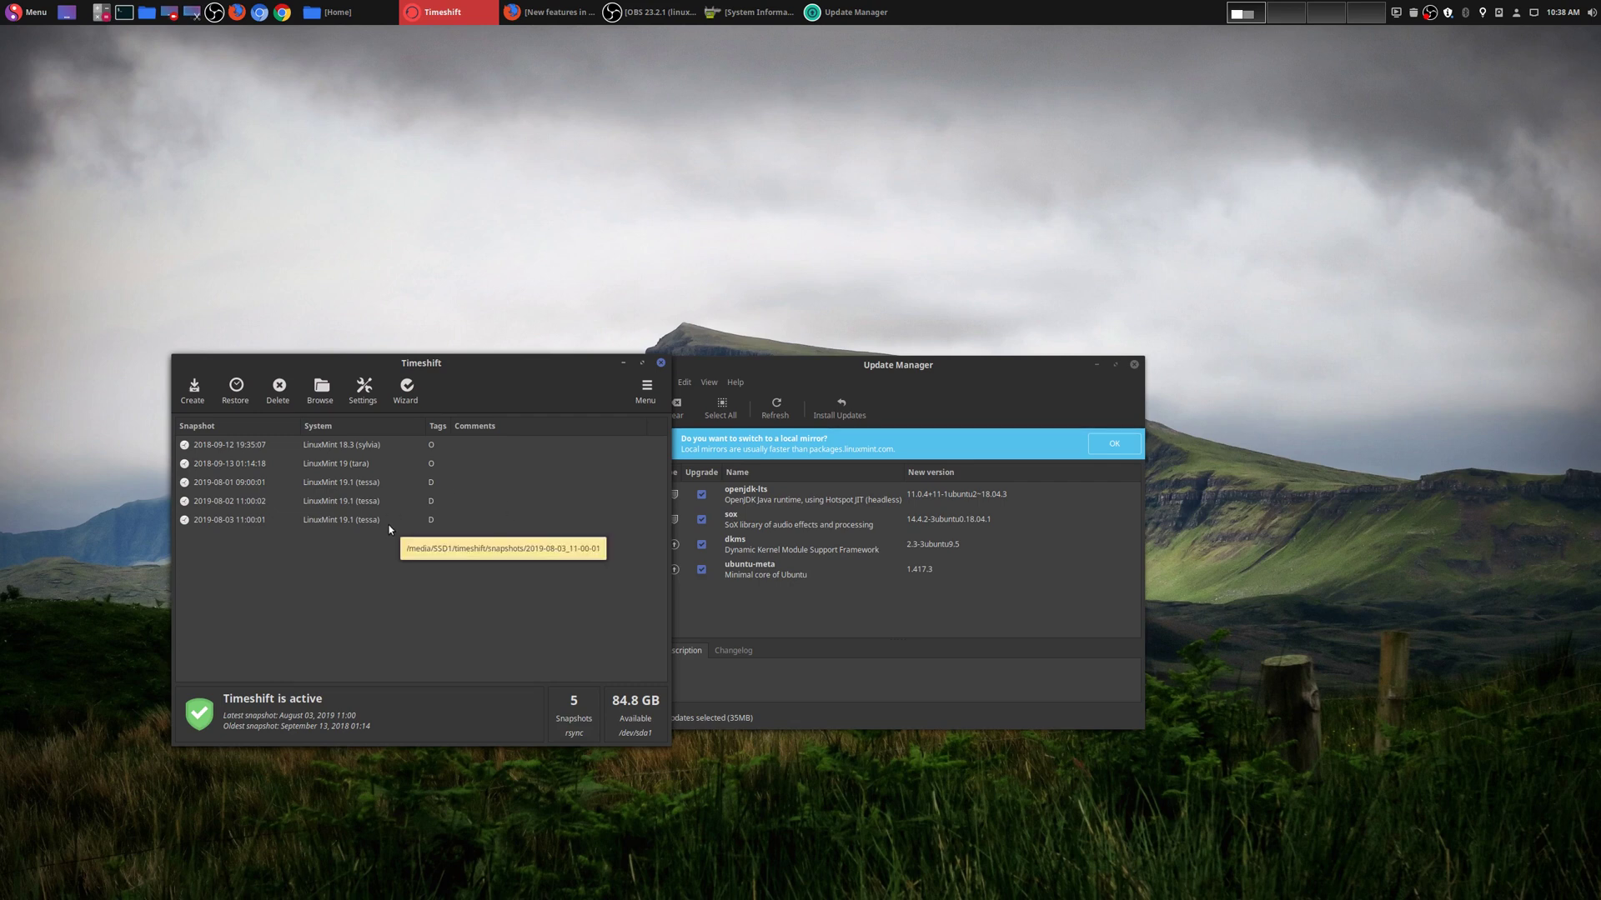
click(624, 363)
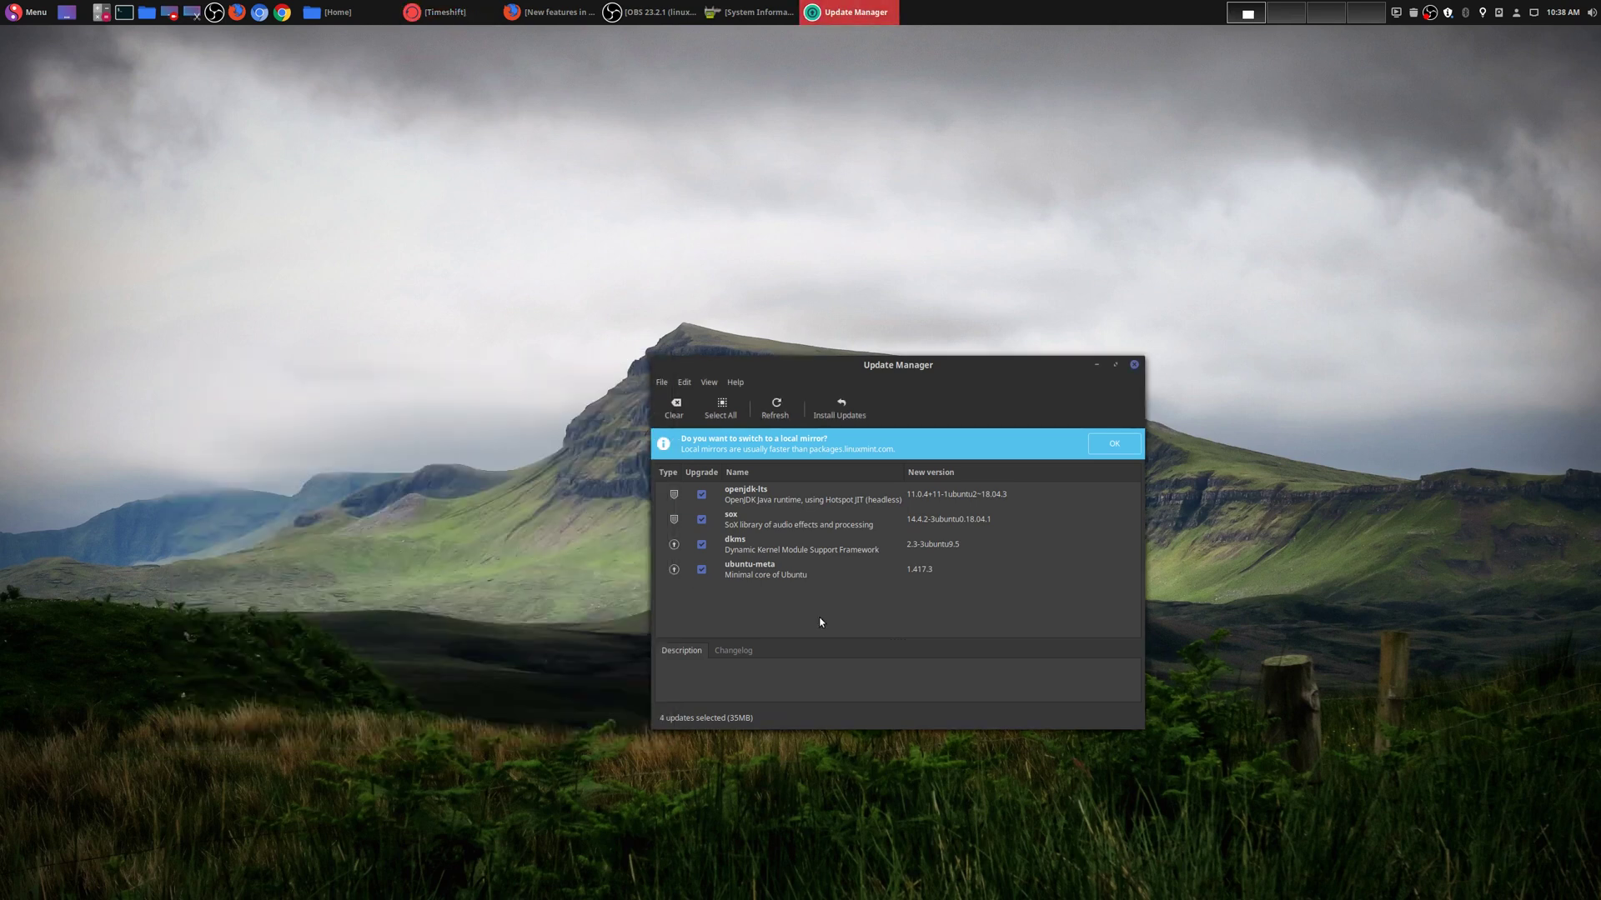
Start the upgrade to "Linux Mint 19.2 Tina" from Update Manager and advance through the introduction, release notes and new features to the requirements.
click(687, 386)
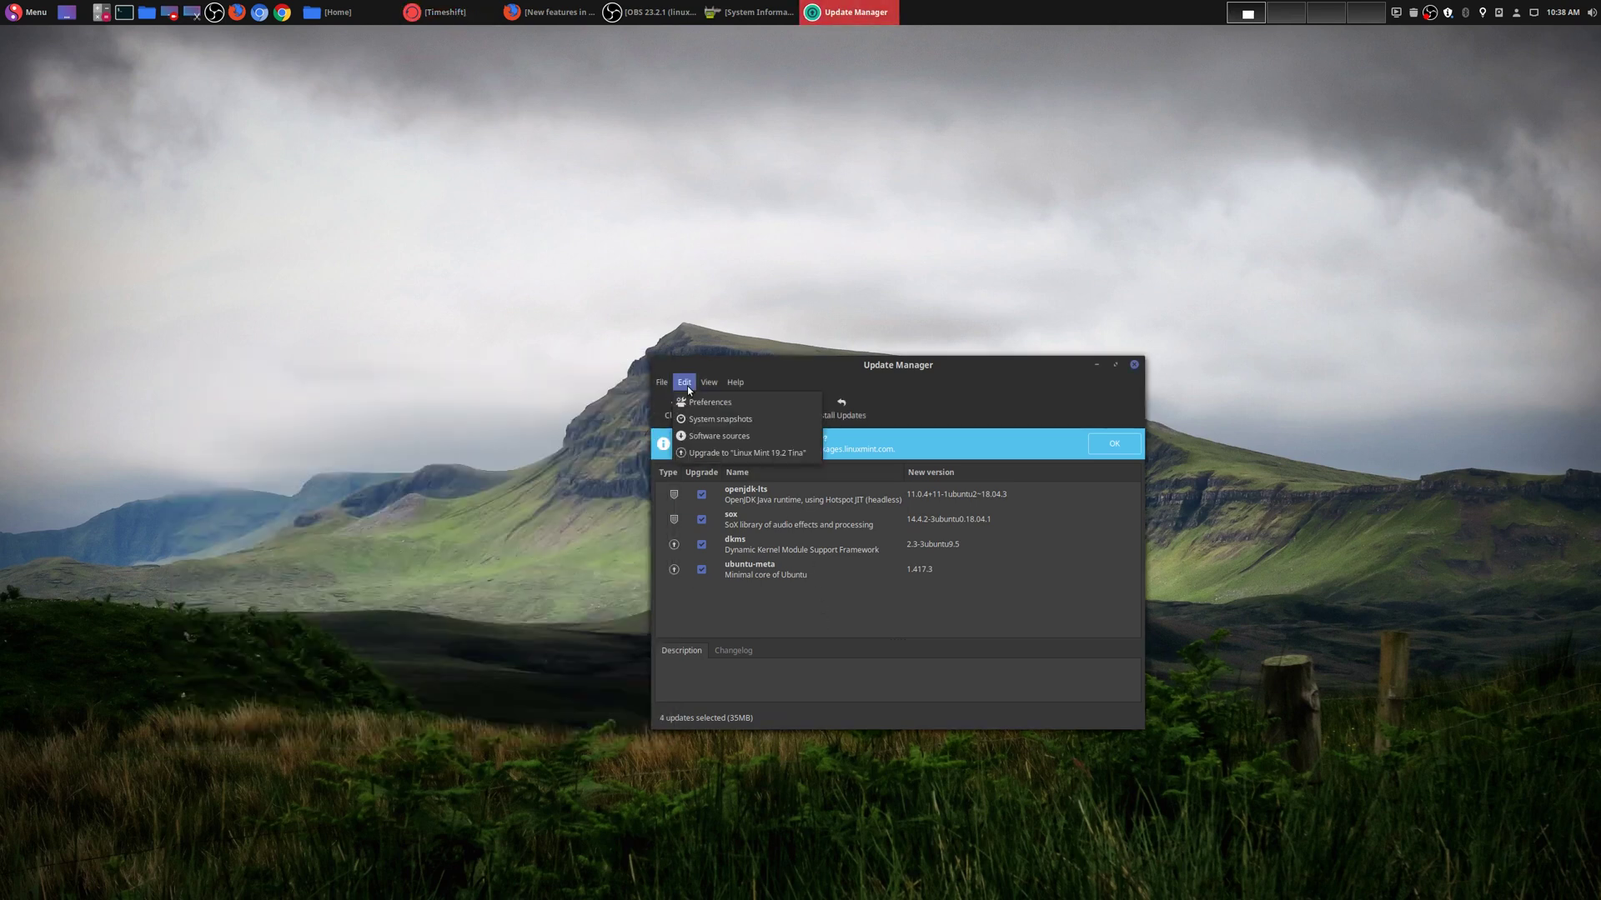
click(734, 447)
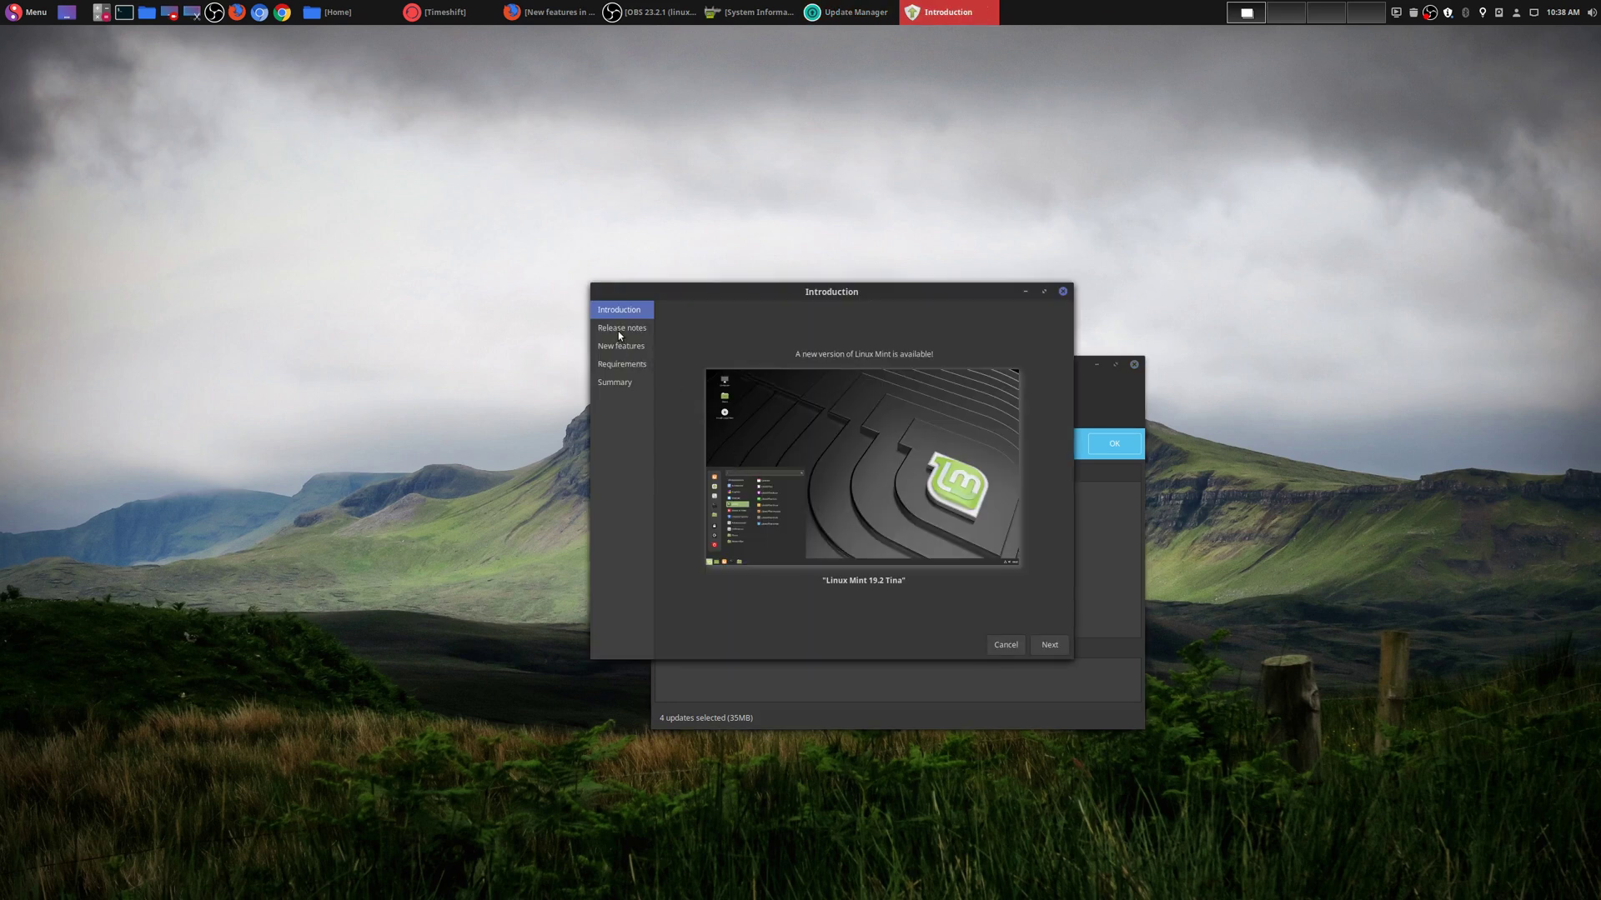
click(1052, 650)
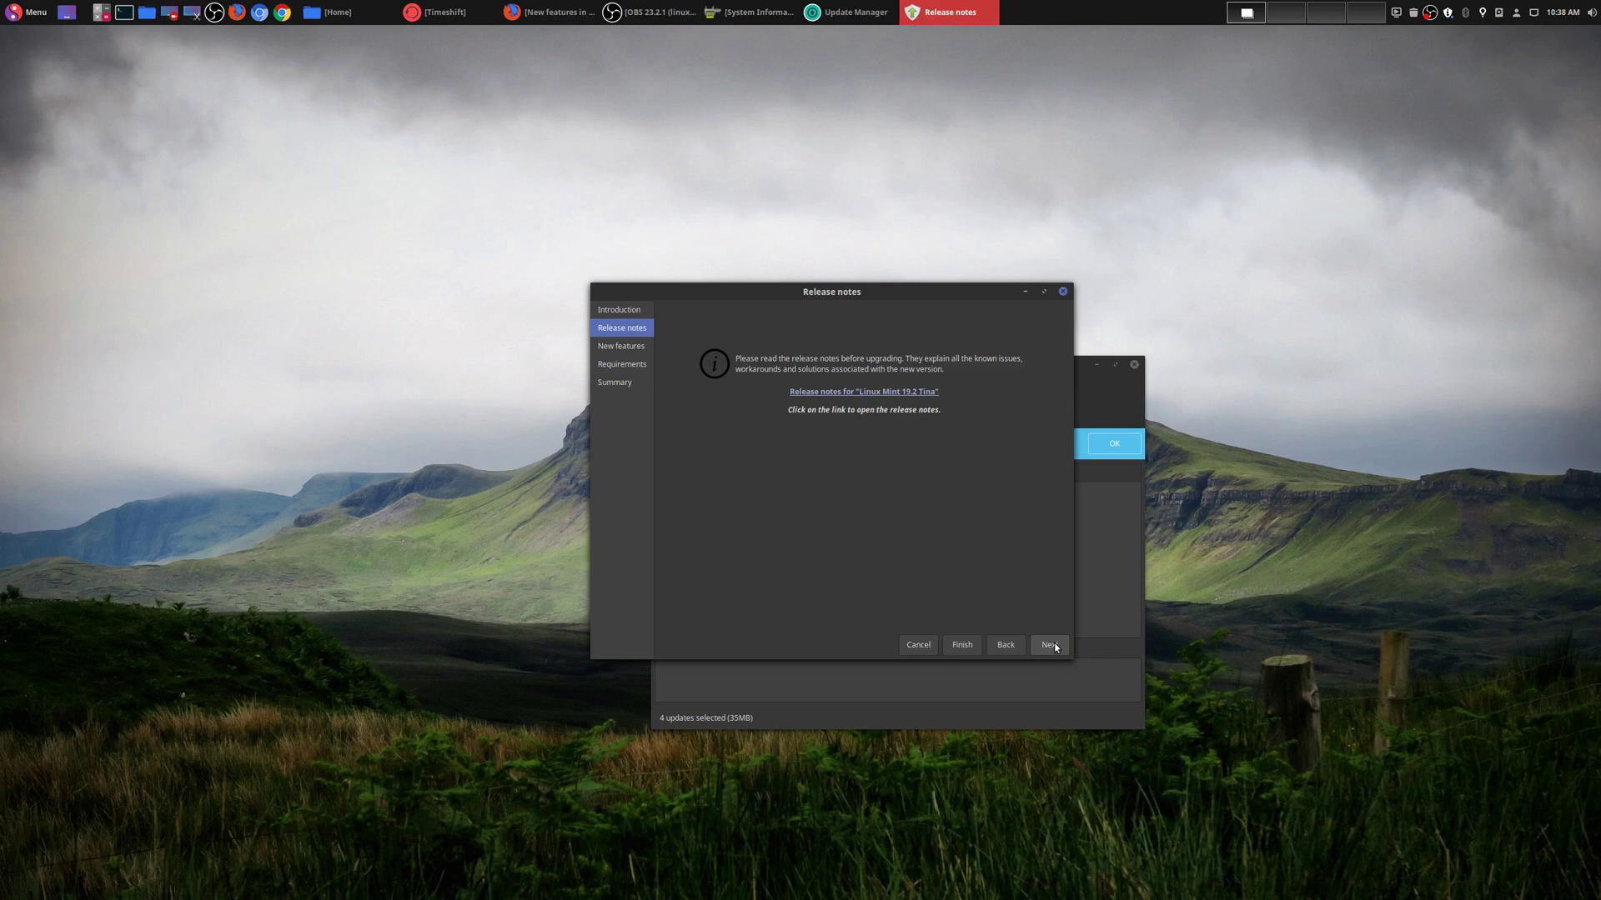
click(1057, 652)
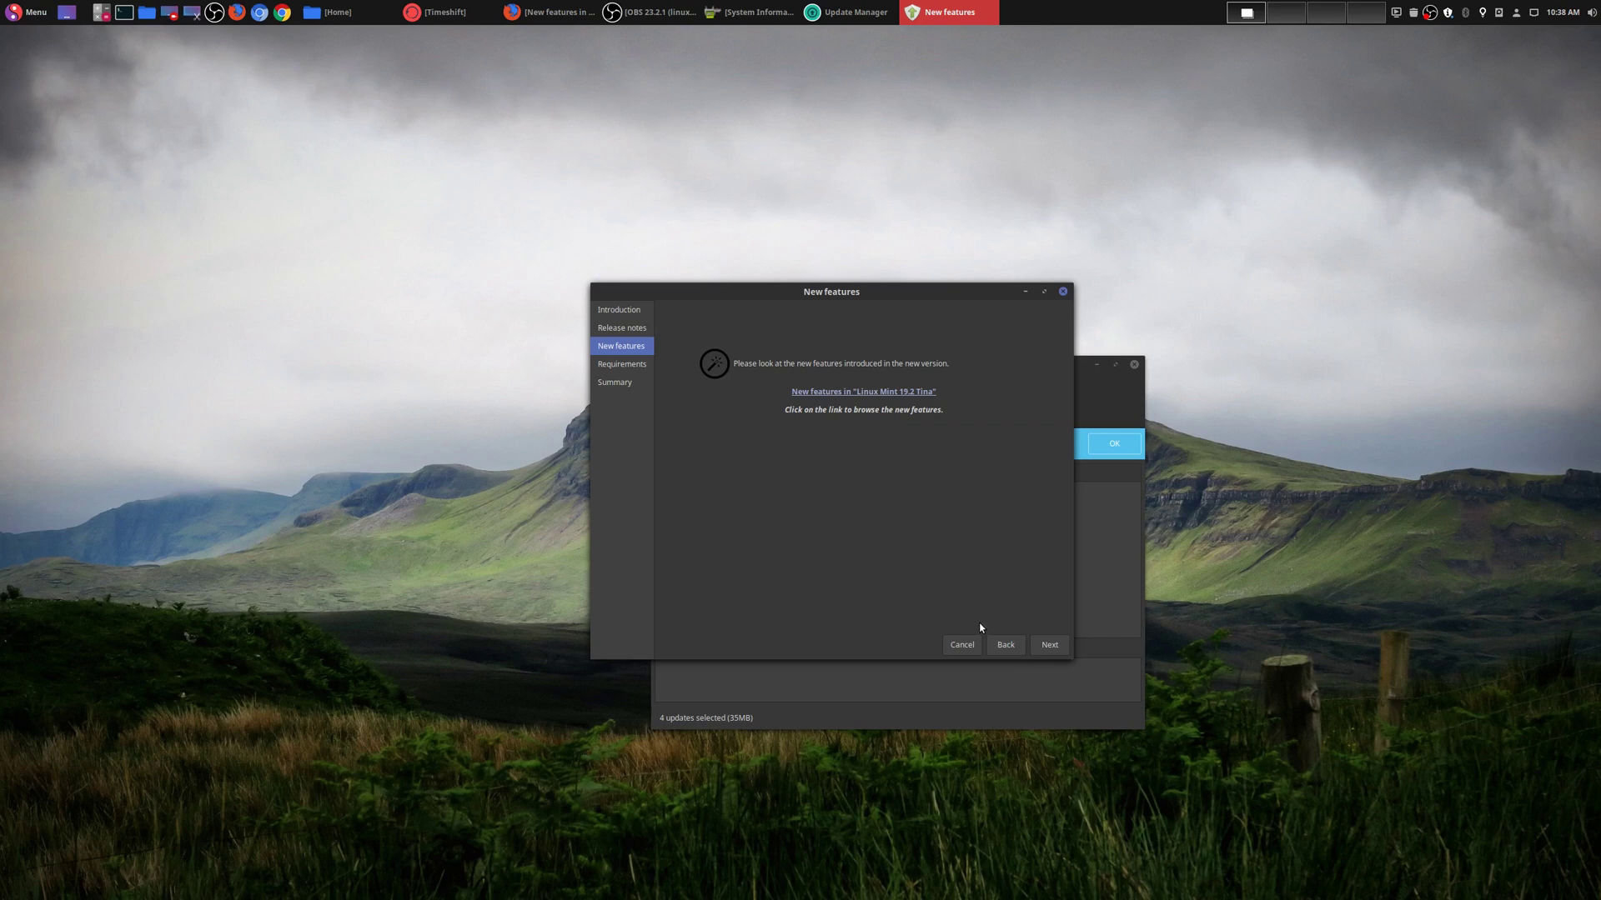
click(1038, 652)
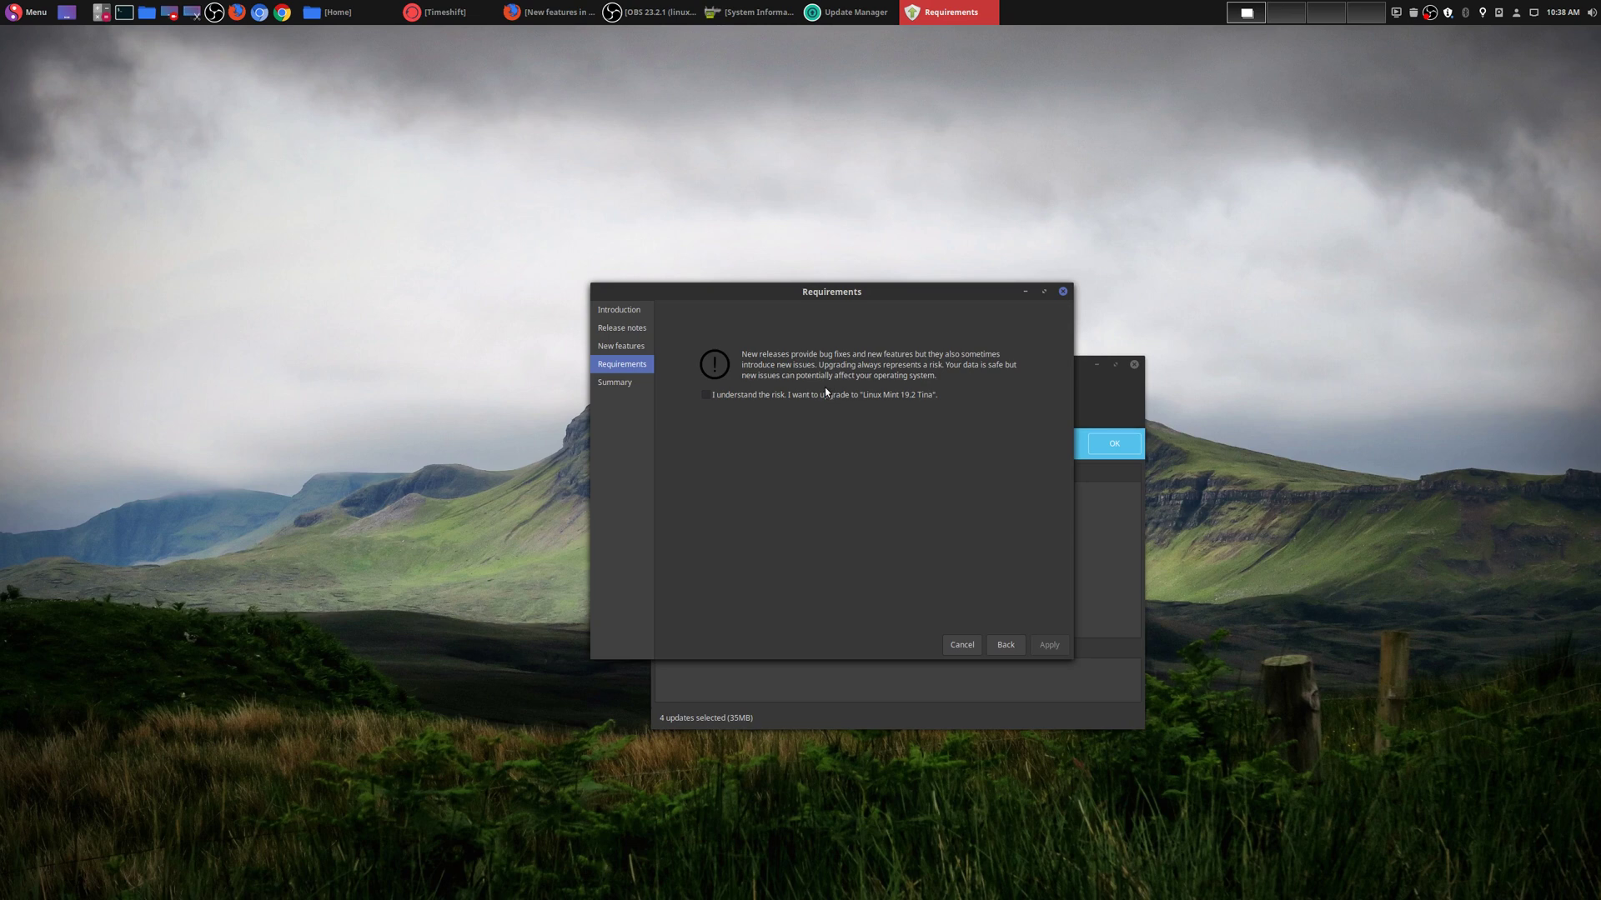
Accept the upgrade risk for Linux Mint 19.2 Tina, apply the upgrade, and authenticate with the account password.
click(705, 396)
click(709, 396)
click(1052, 649)
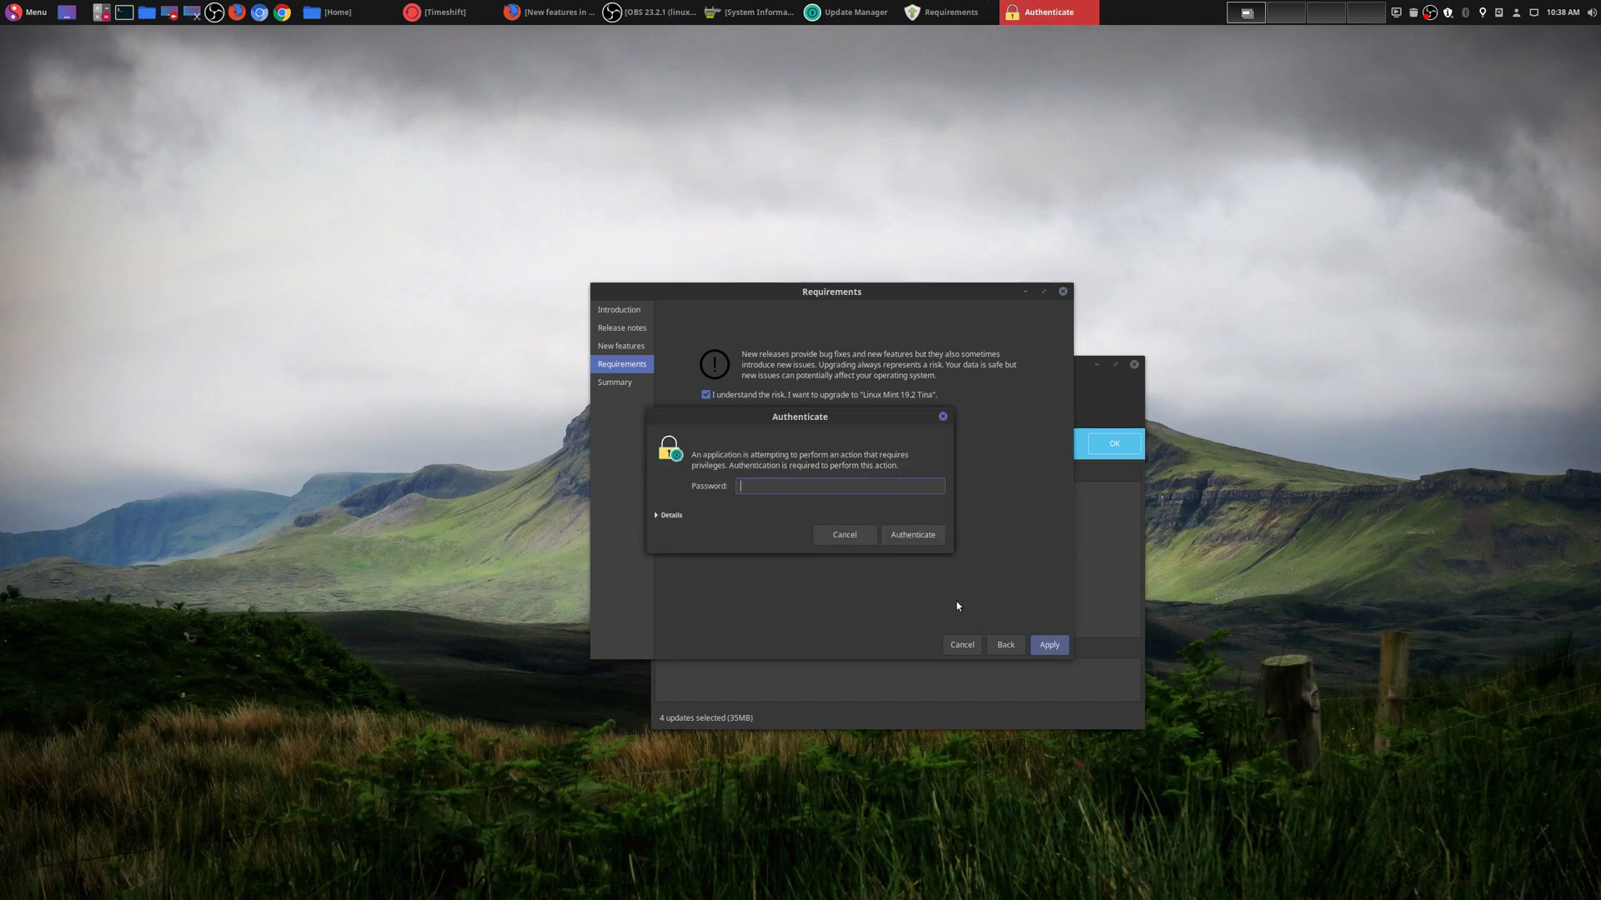
text(•••••••)
key(Return)
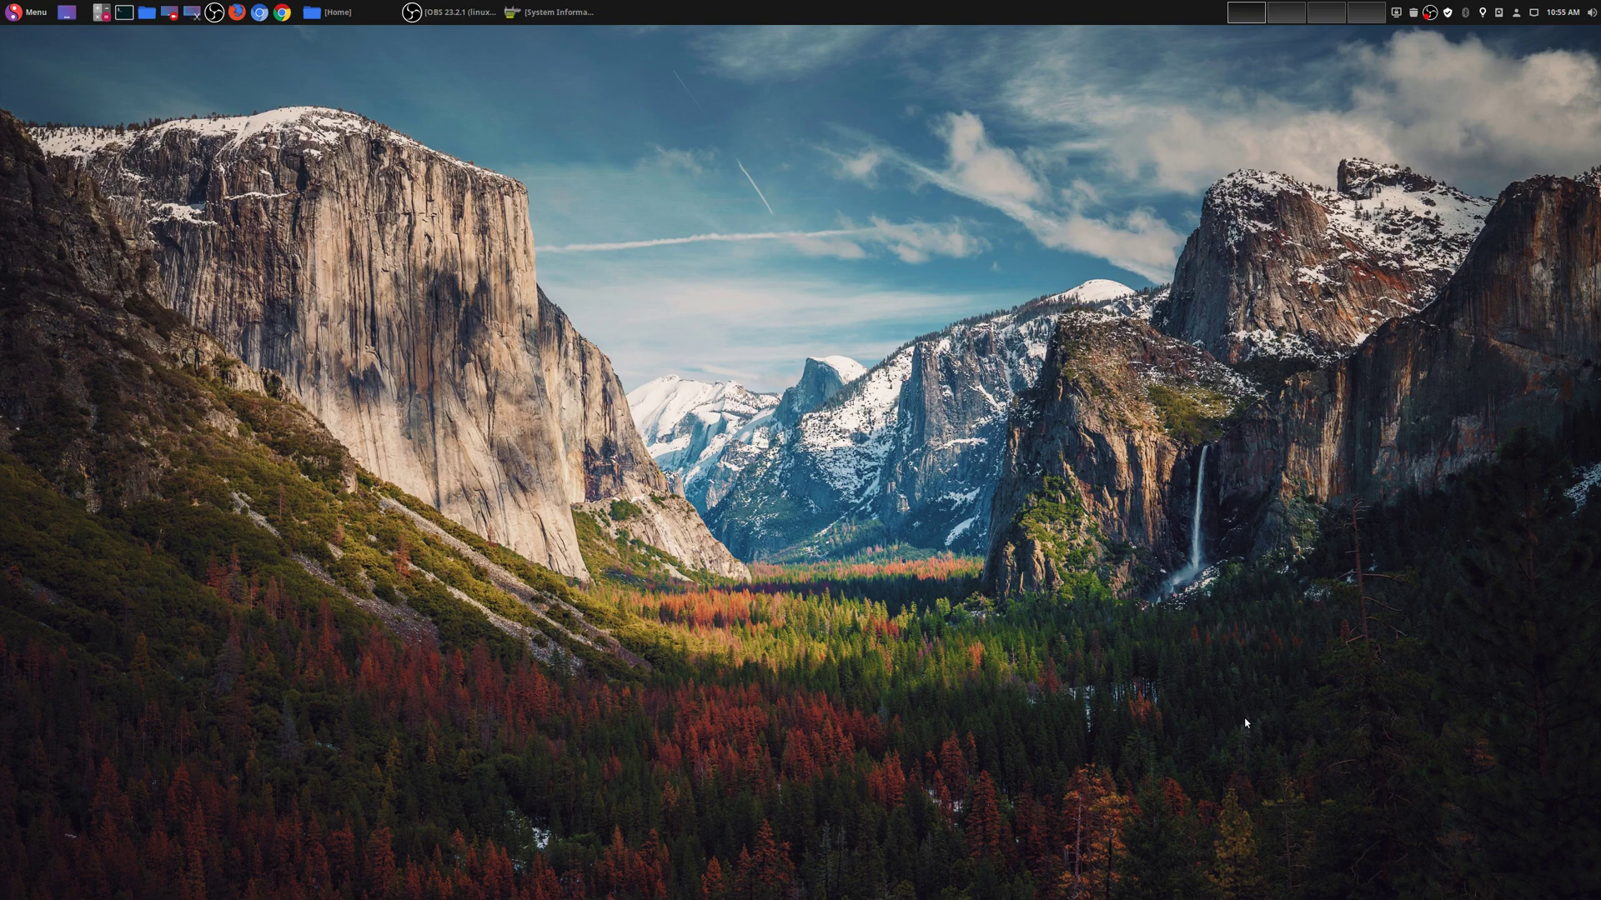
Check the operating system version in System Information after the upgrade and minimize its window.
click(552, 12)
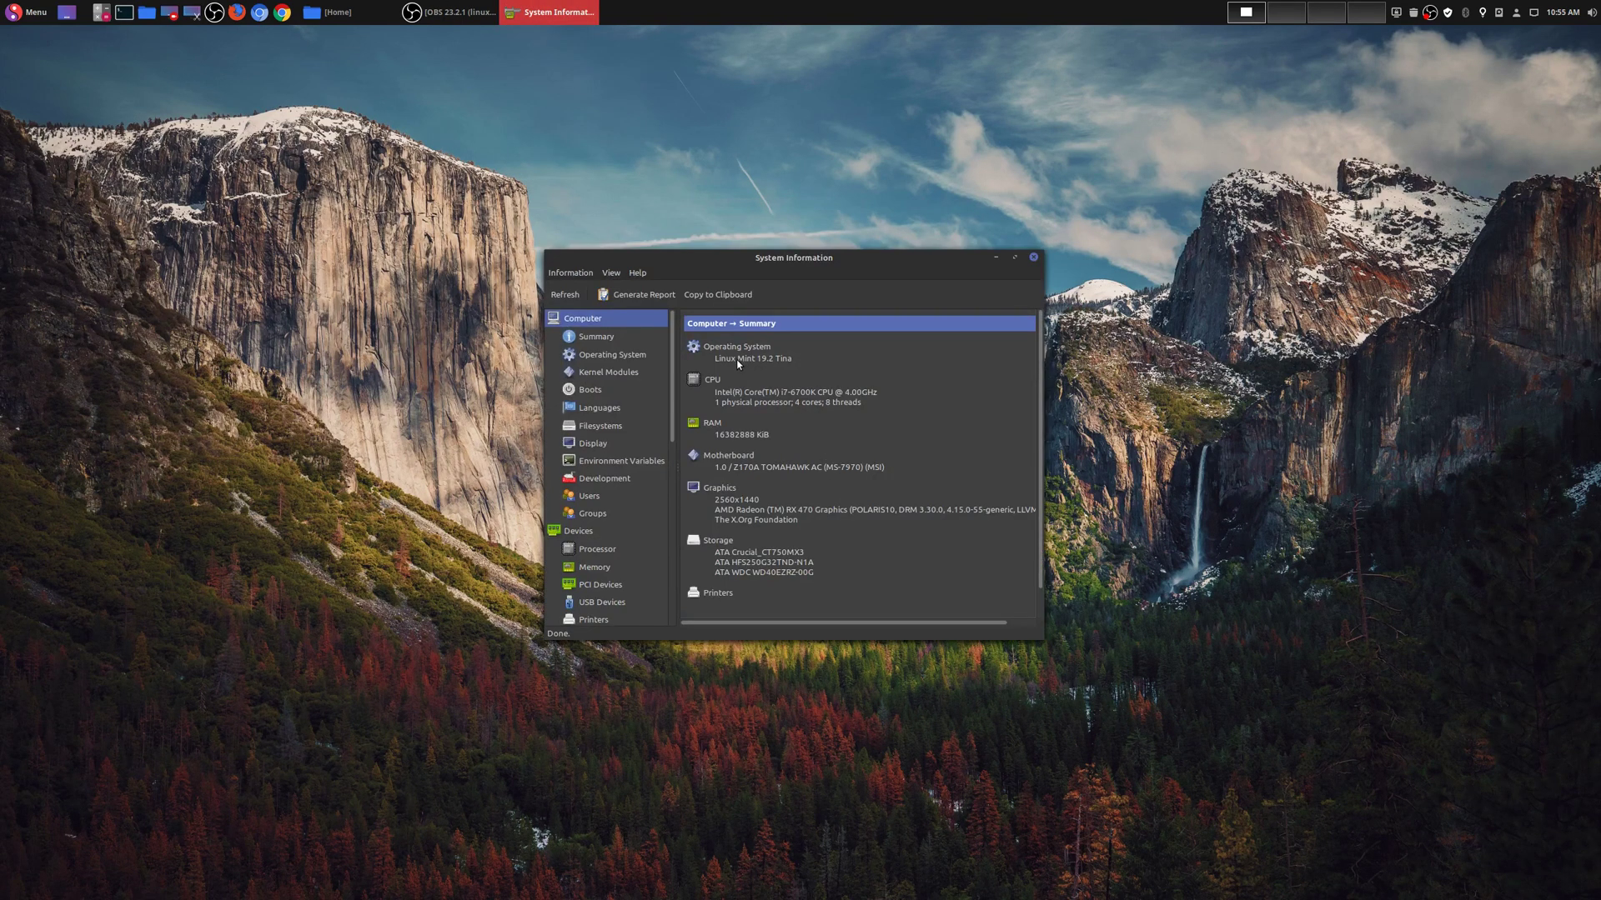
click(996, 258)
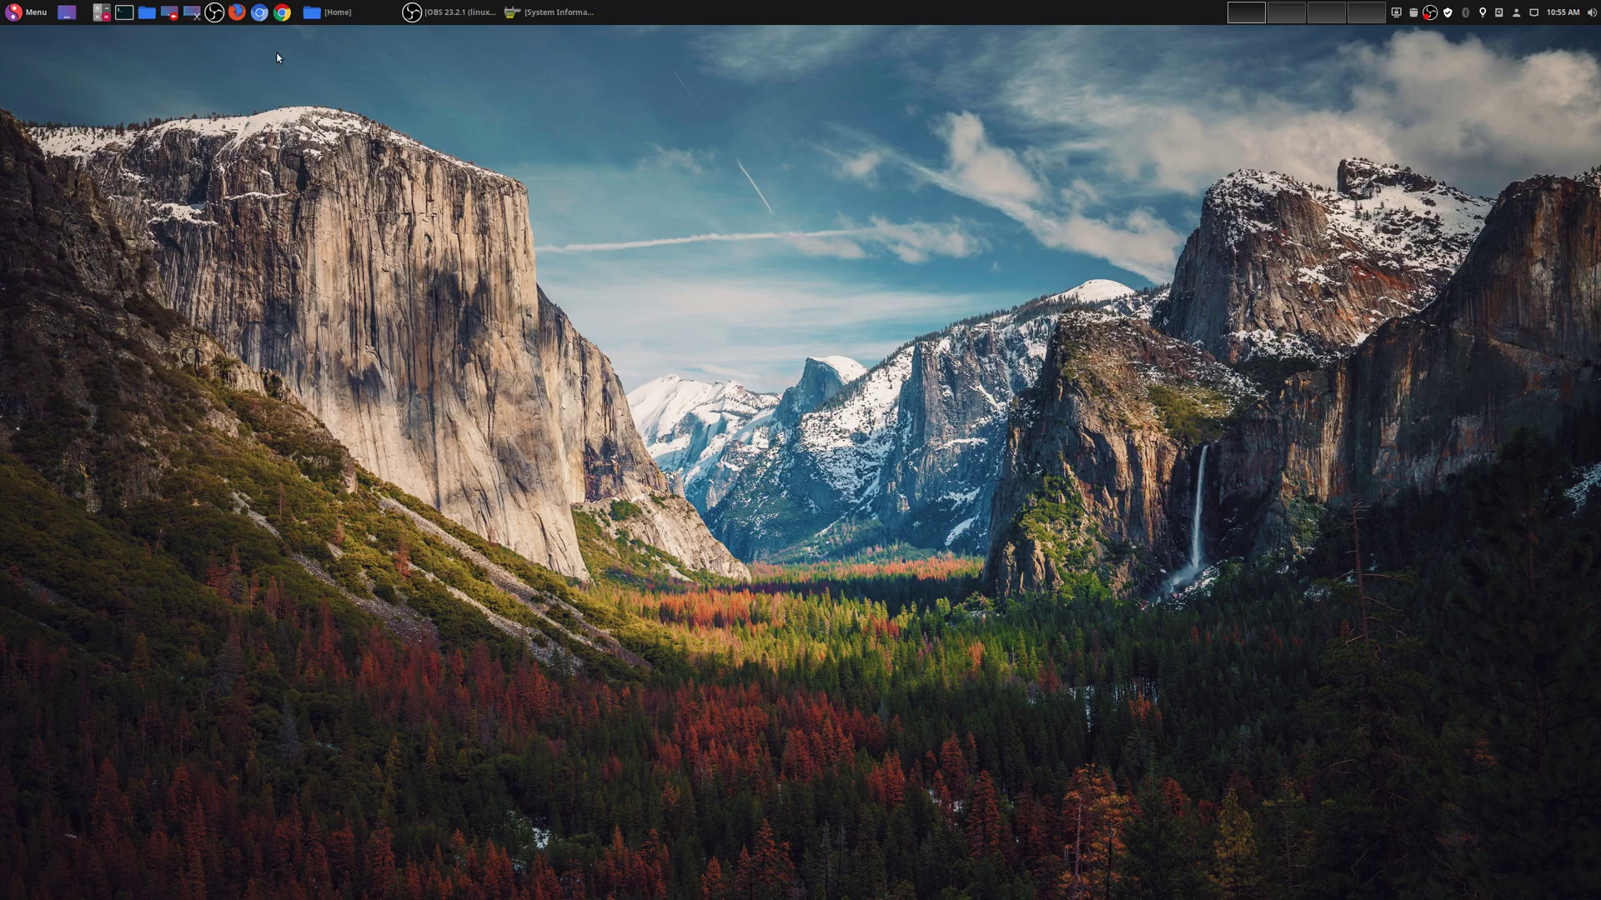
Launch Firefox and open the new features page of the Linux Mint 19.2 Tina Cinnamon Edition from the Linux Mint site.
click(238, 12)
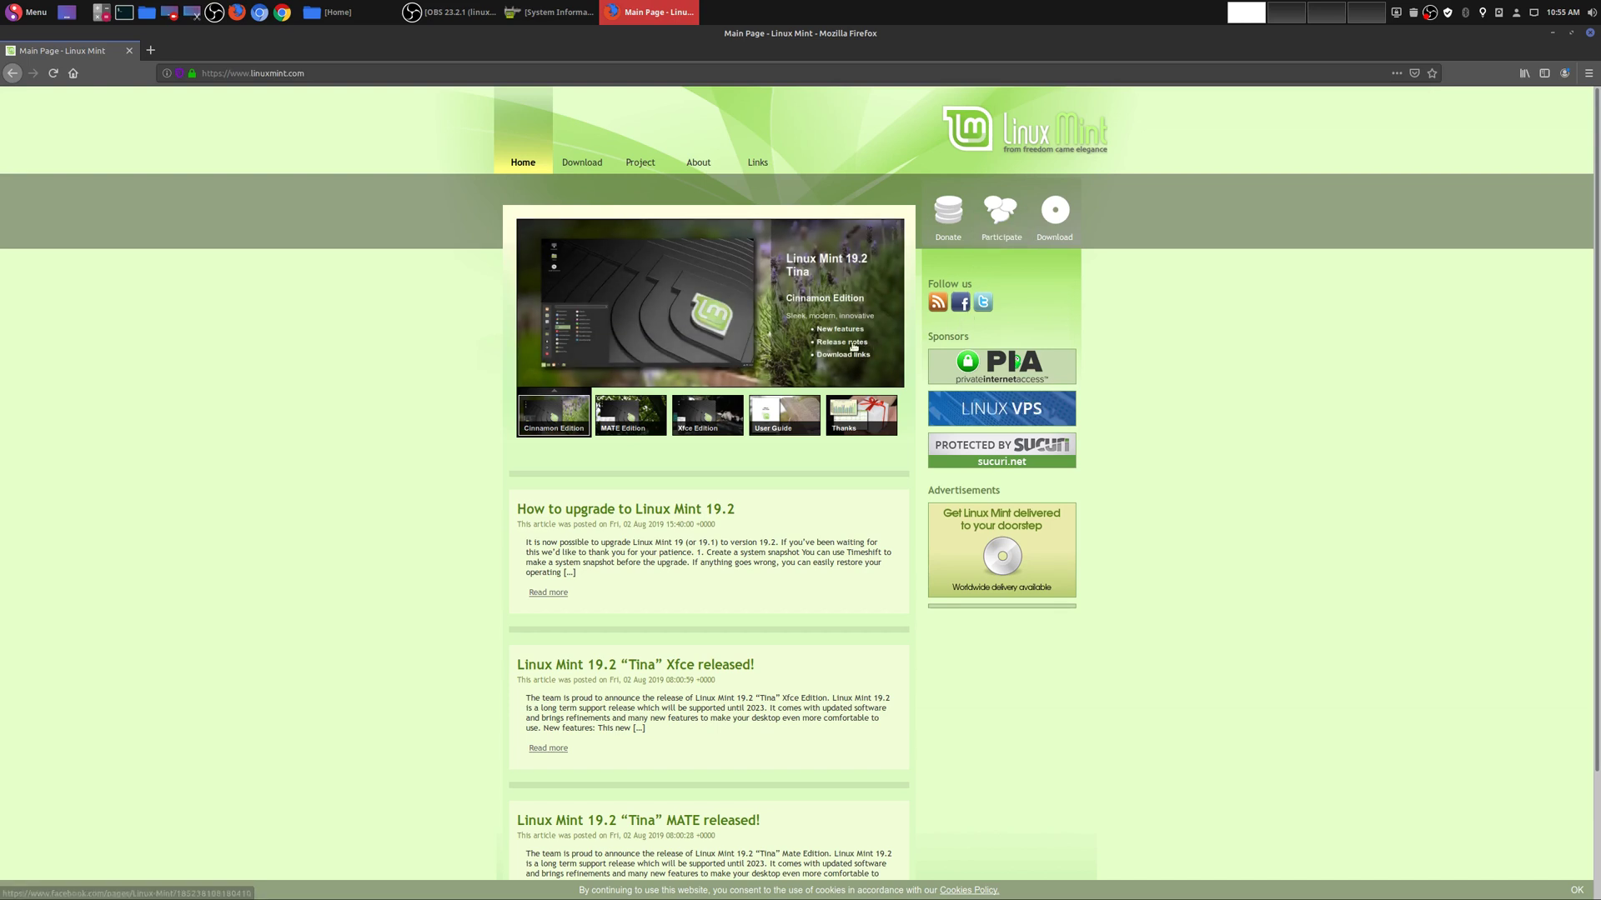
click(839, 333)
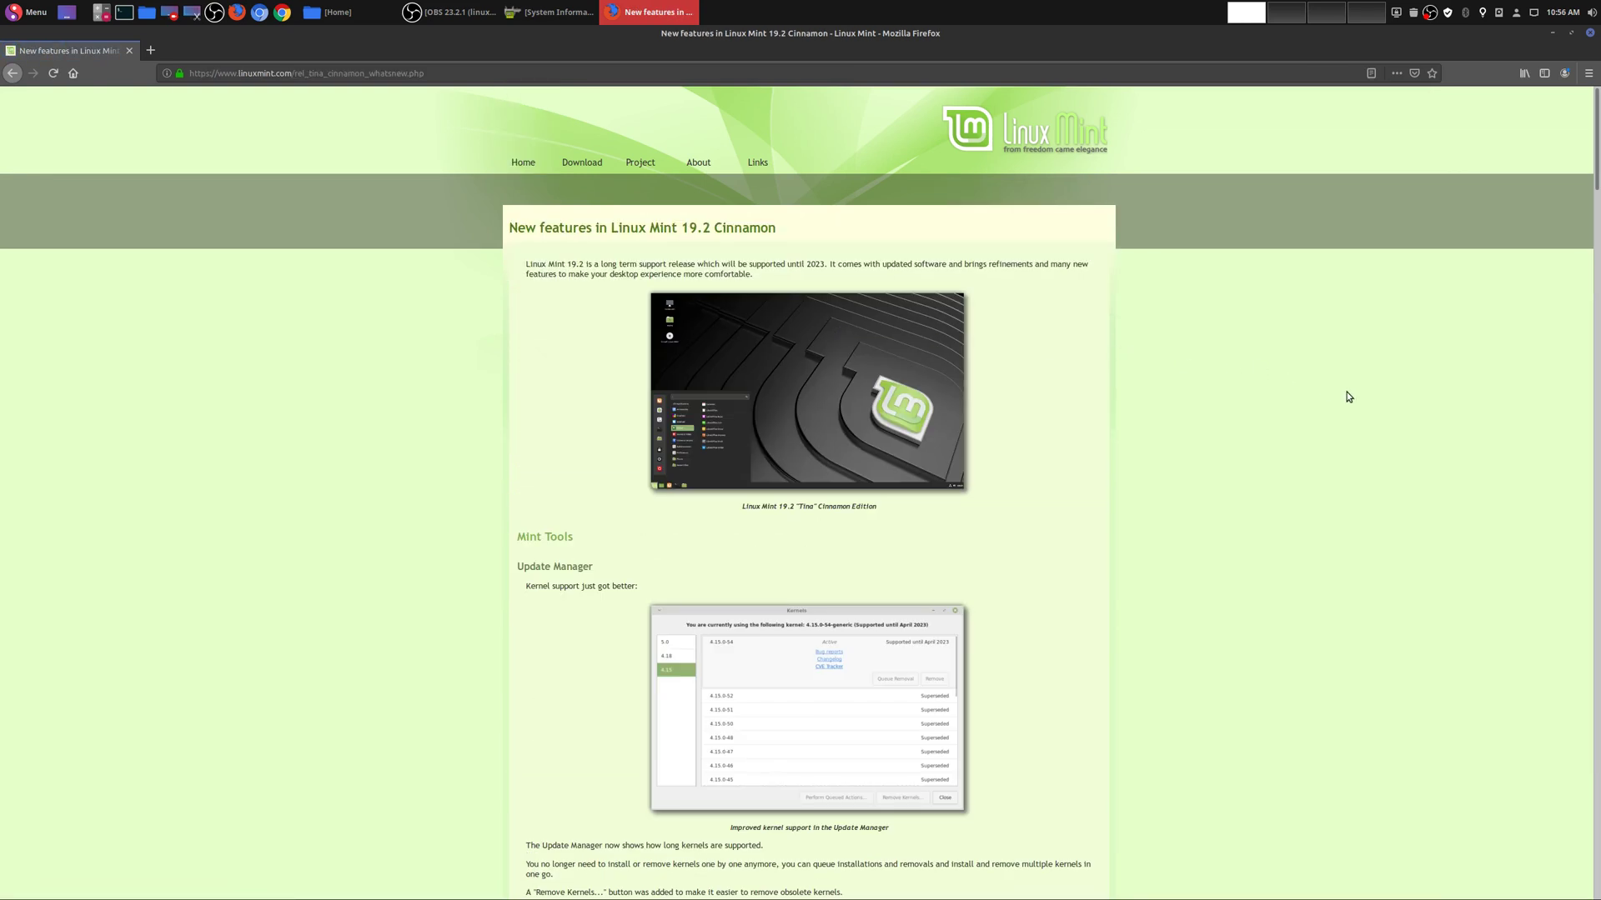
scroll(1346, 392, down, 2)
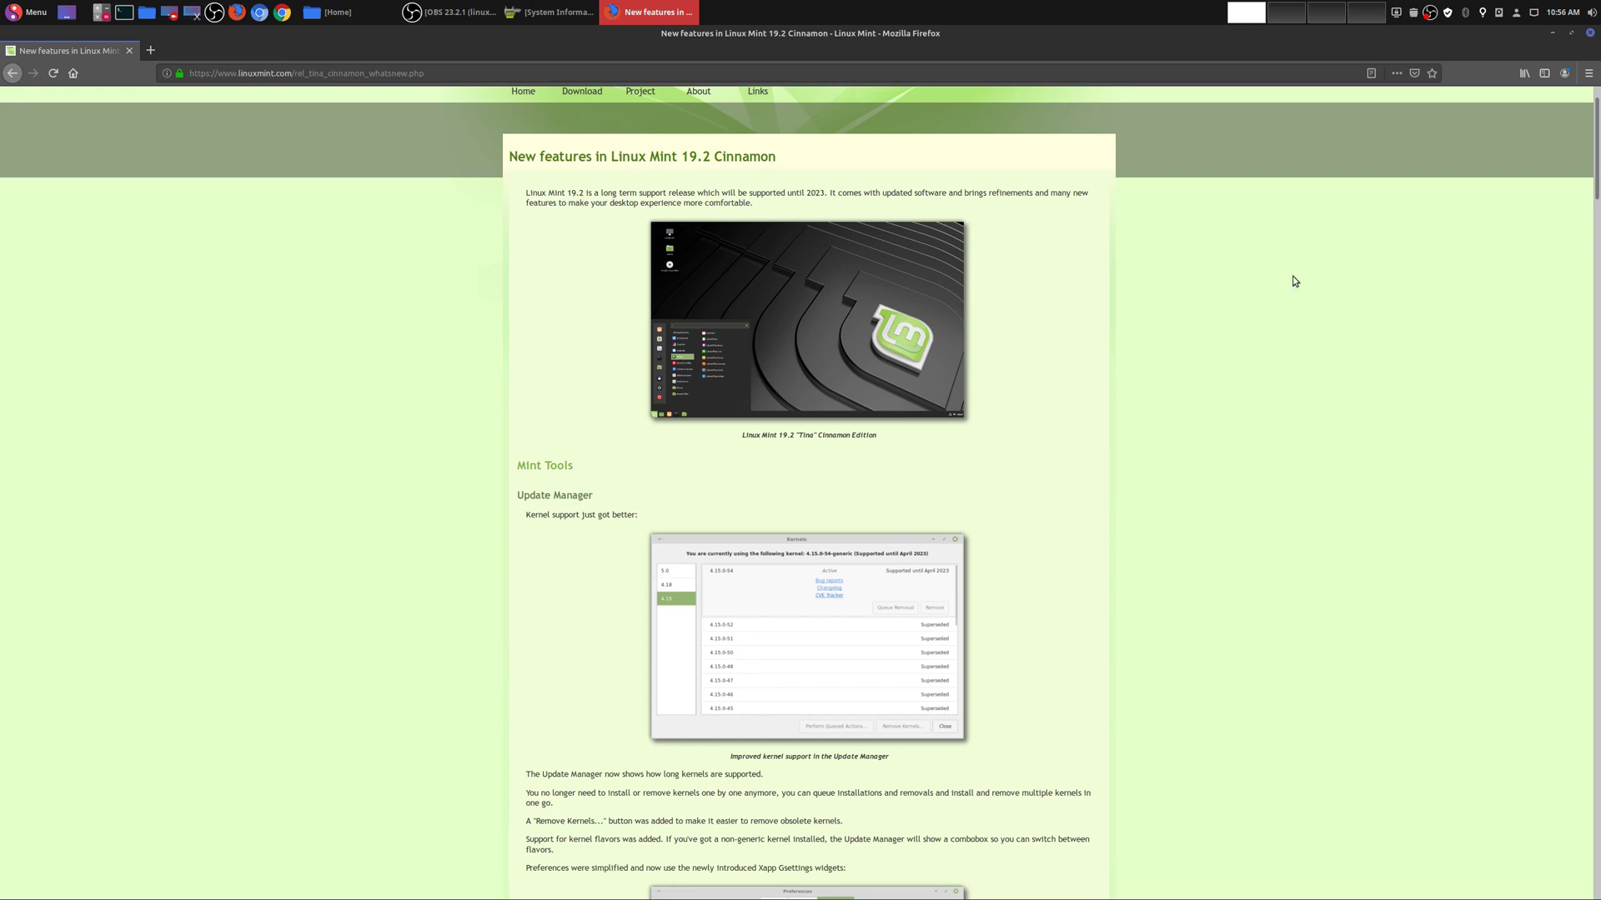
Open Update Manager, move it beside the web page text, and open its Kernels window.
click(1448, 13)
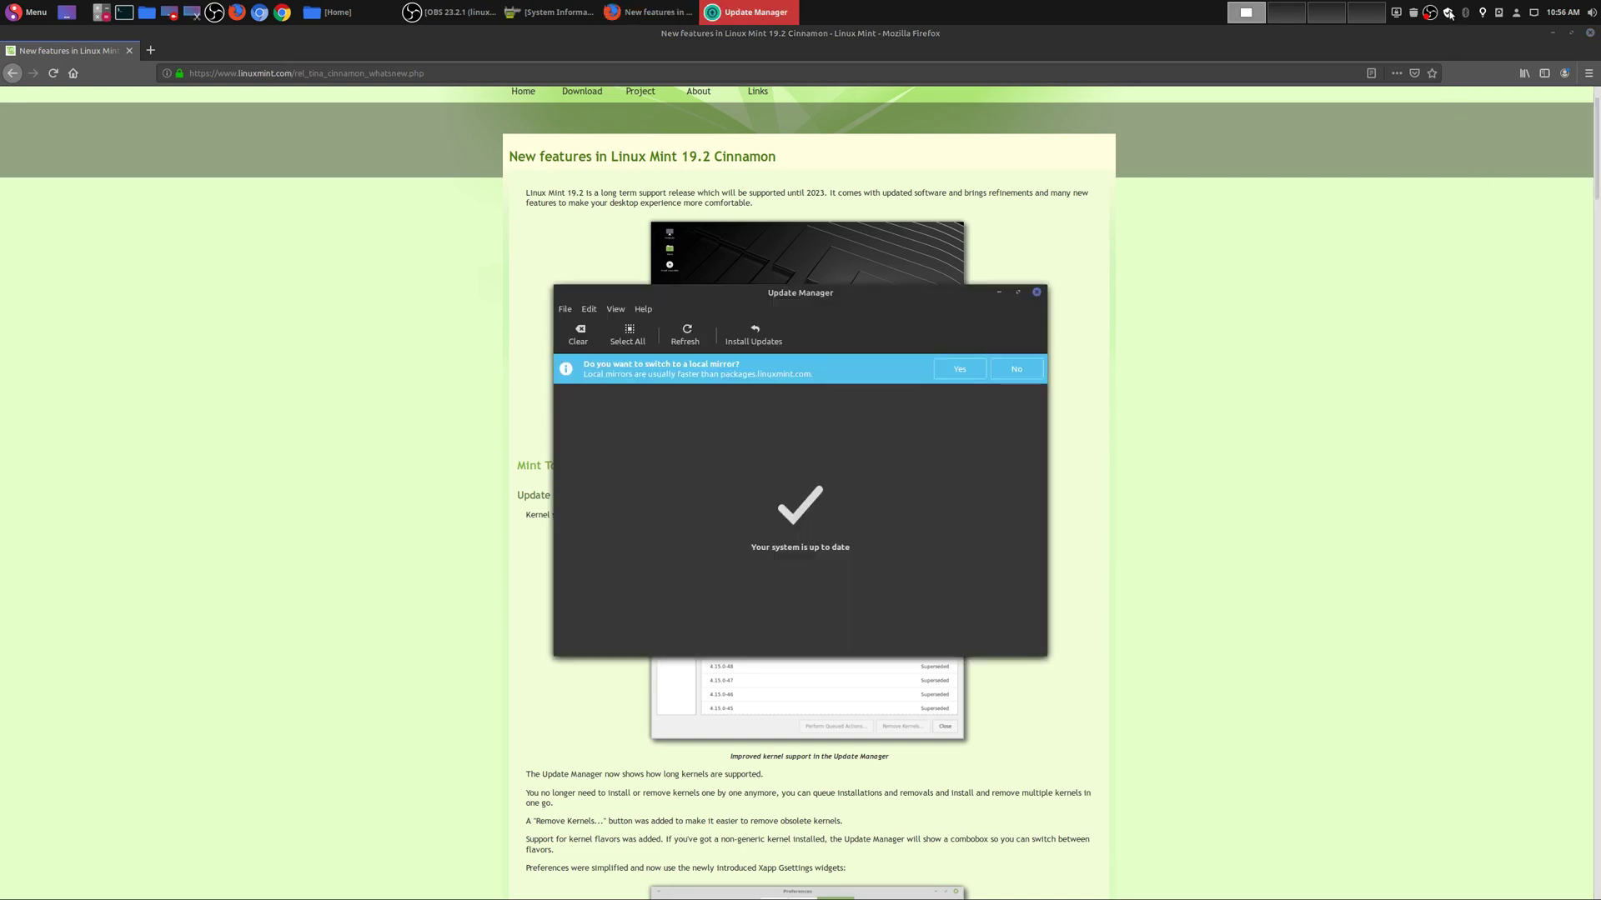
drag(918, 301, 1424, 226)
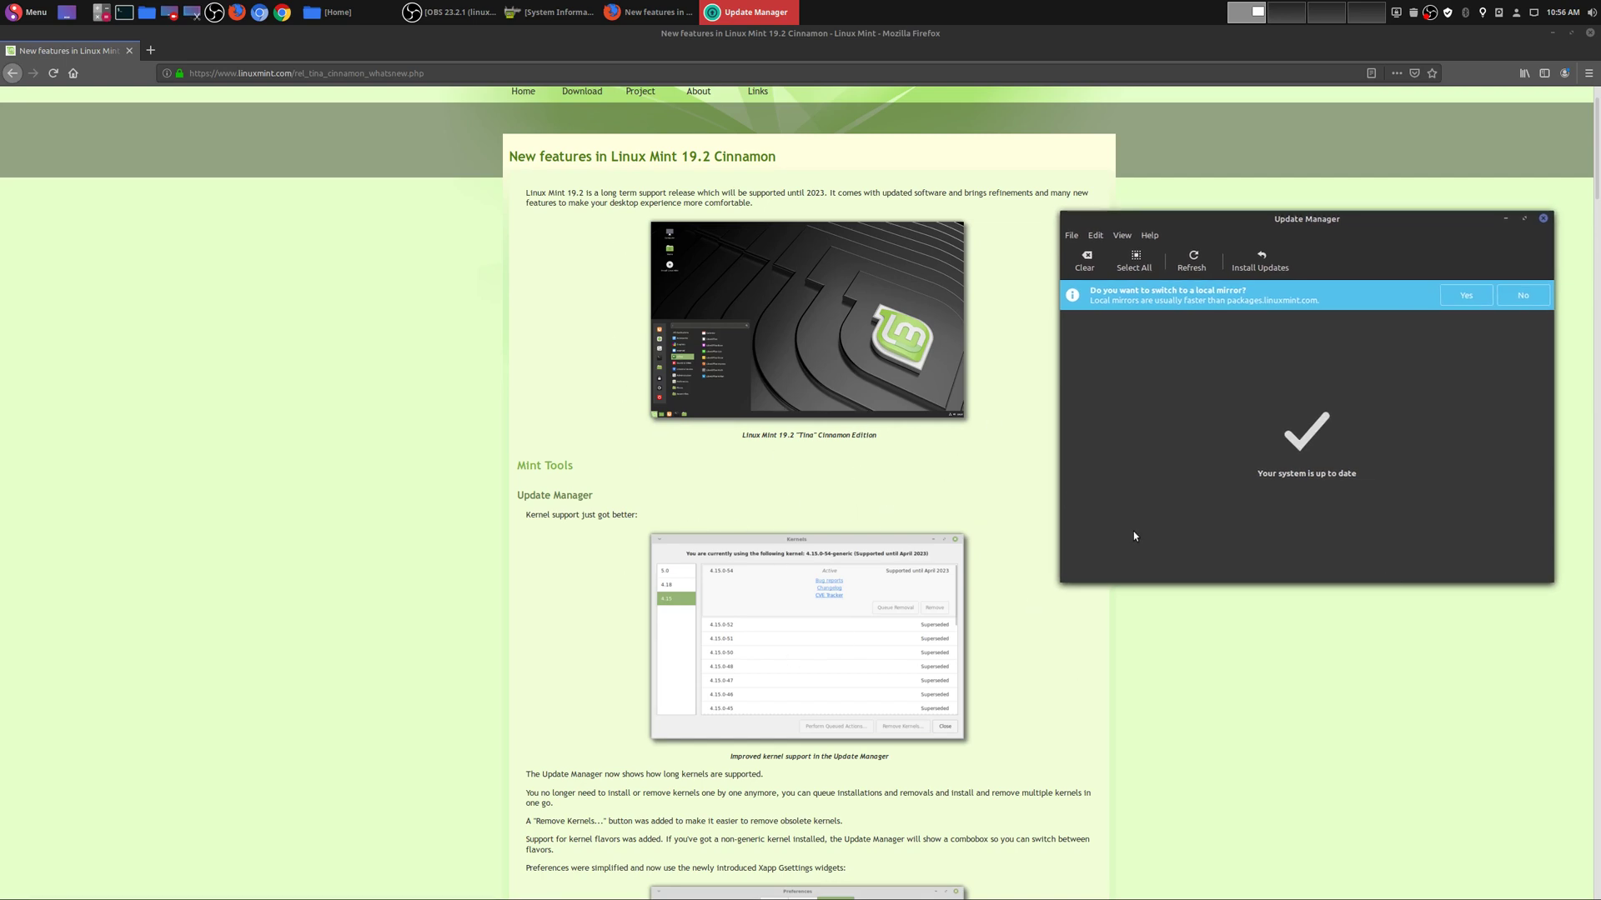
click(1114, 236)
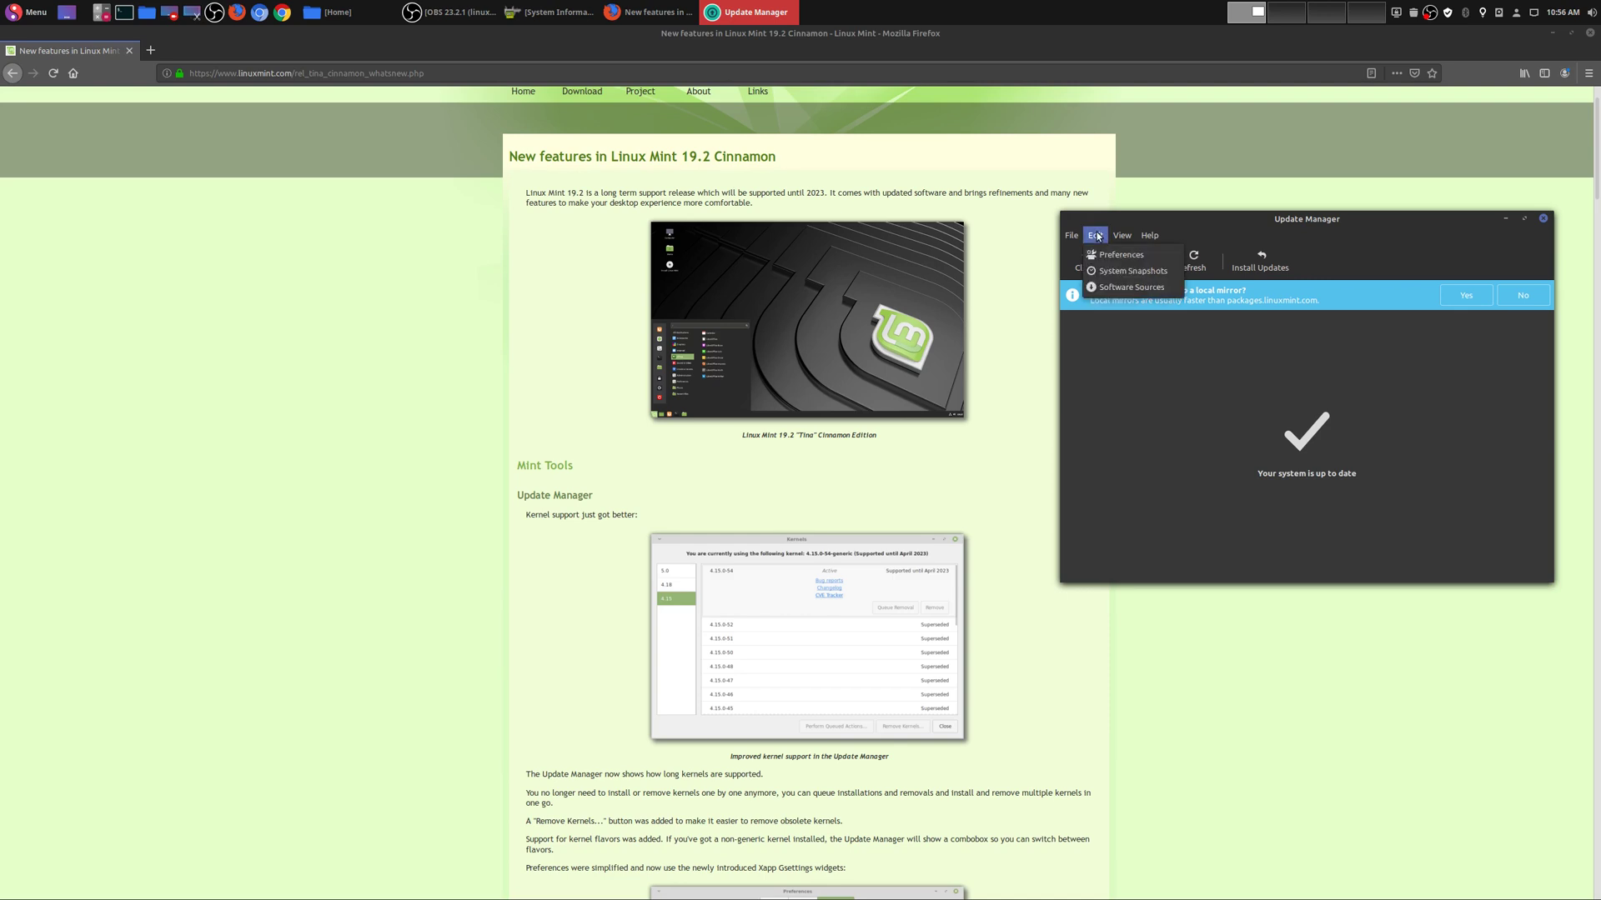
click(1134, 298)
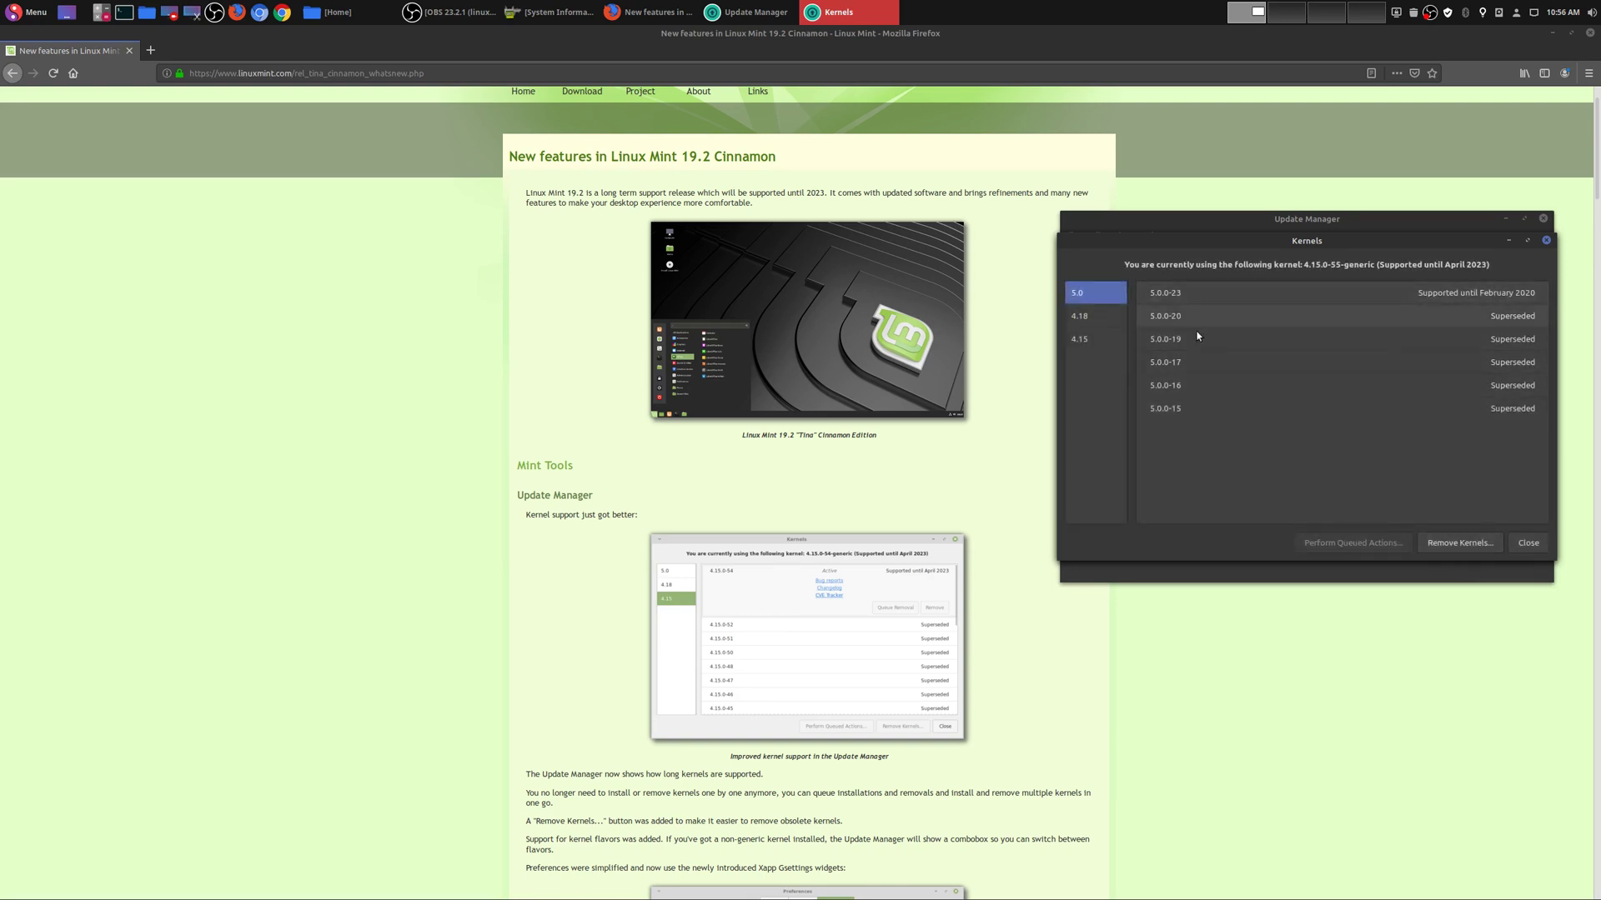
Review the available kernels and their support status in the 5.0, 4.18 and 4.15 series.
scroll(964, 450, down, 2)
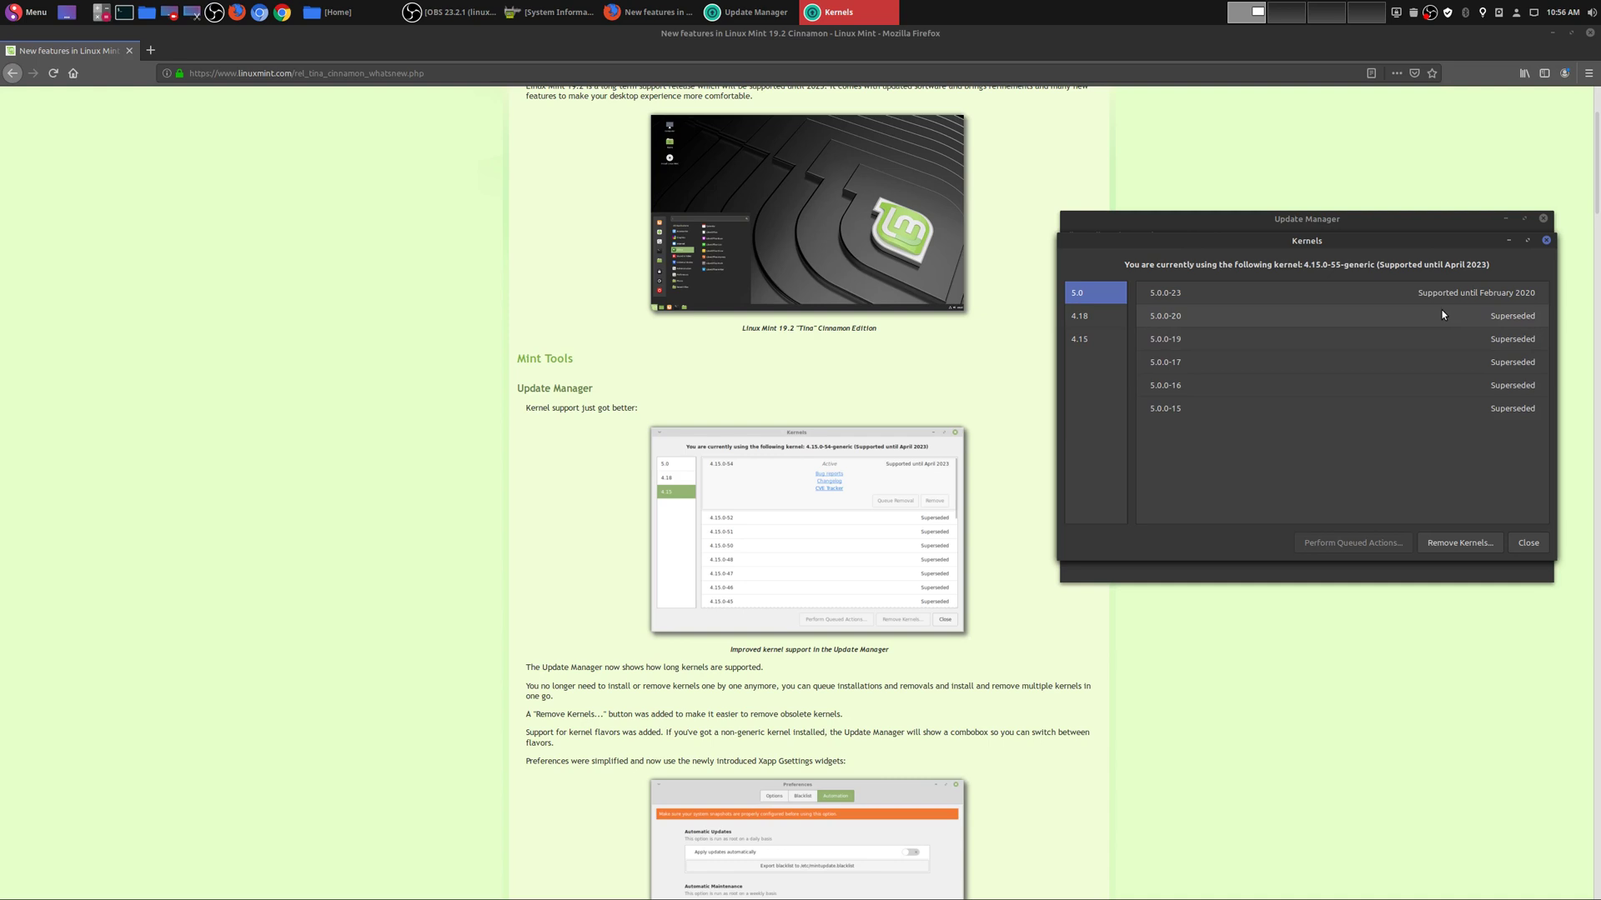
click(1084, 318)
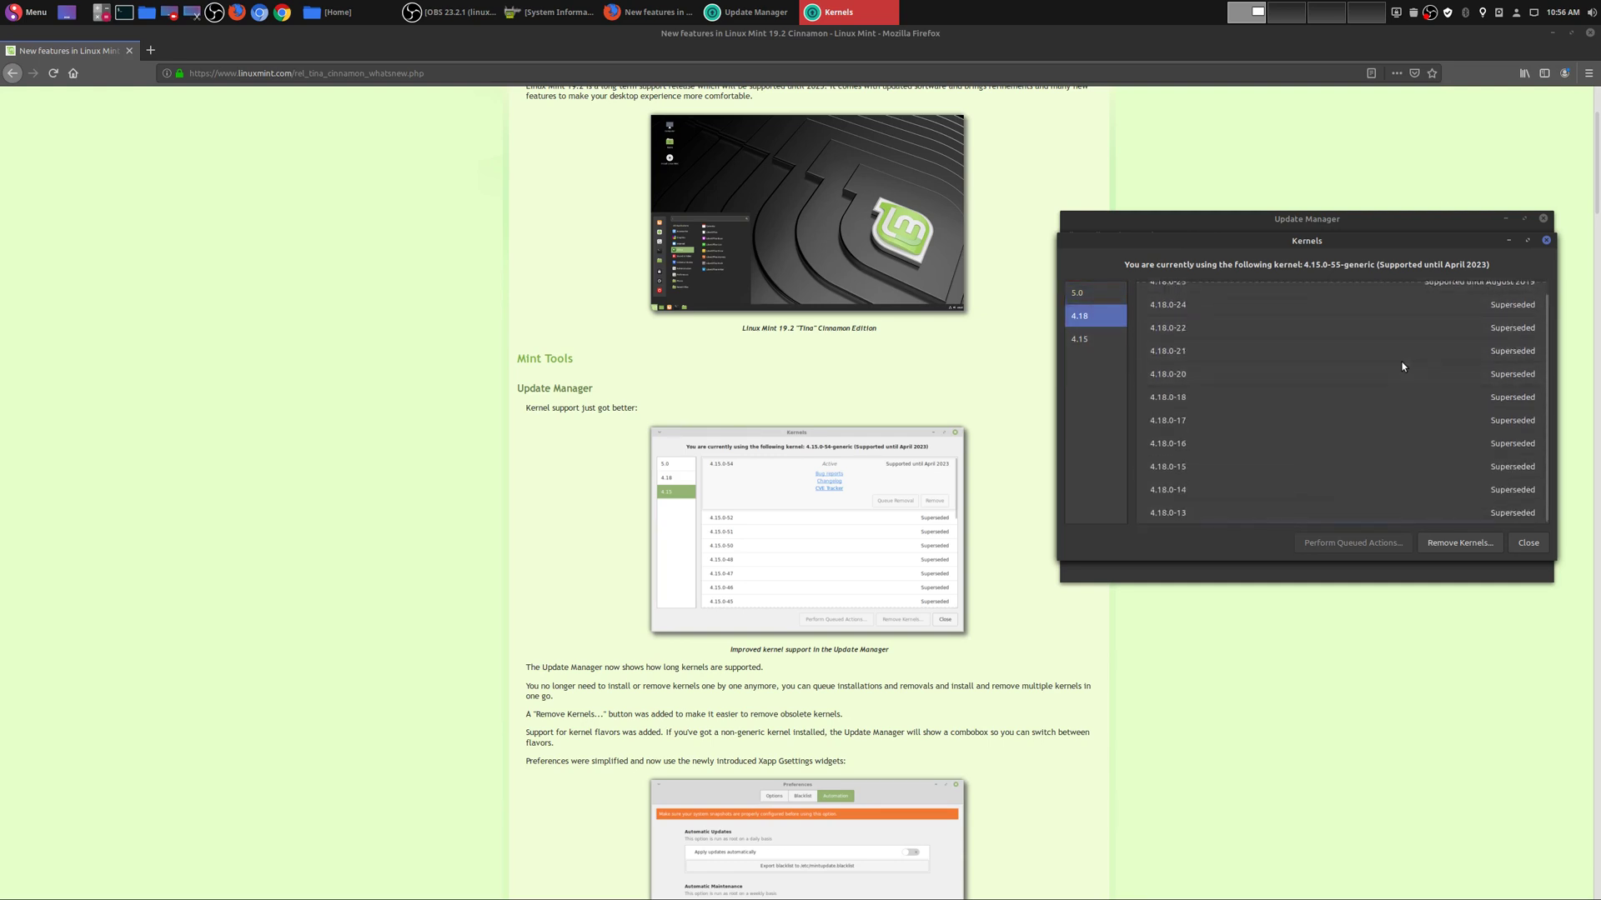
click(1104, 348)
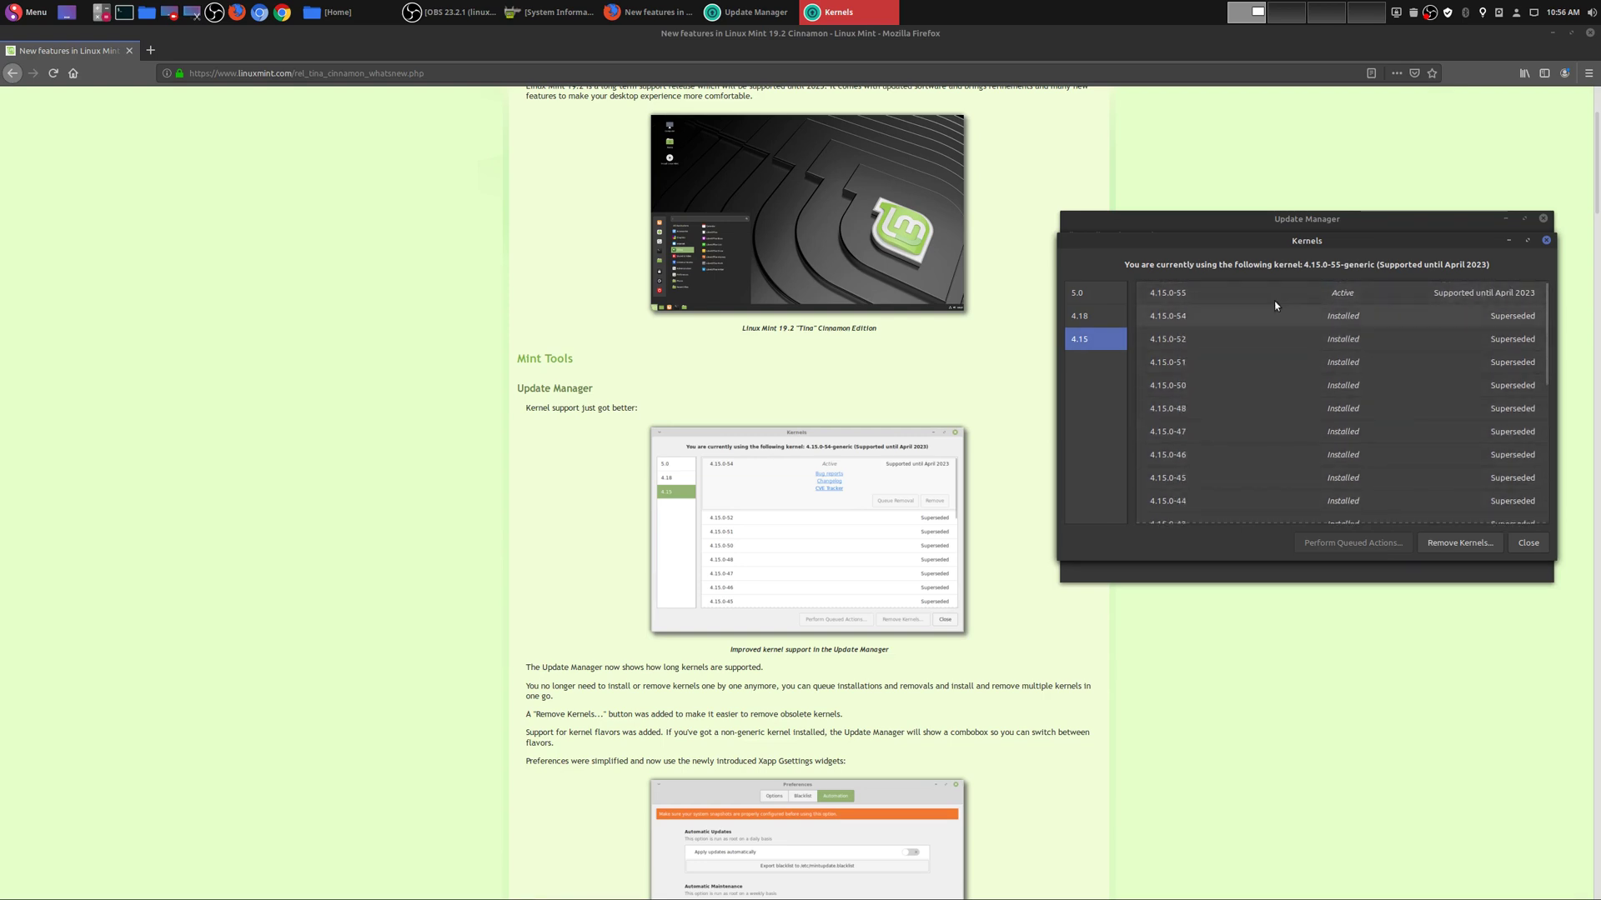
click(1099, 293)
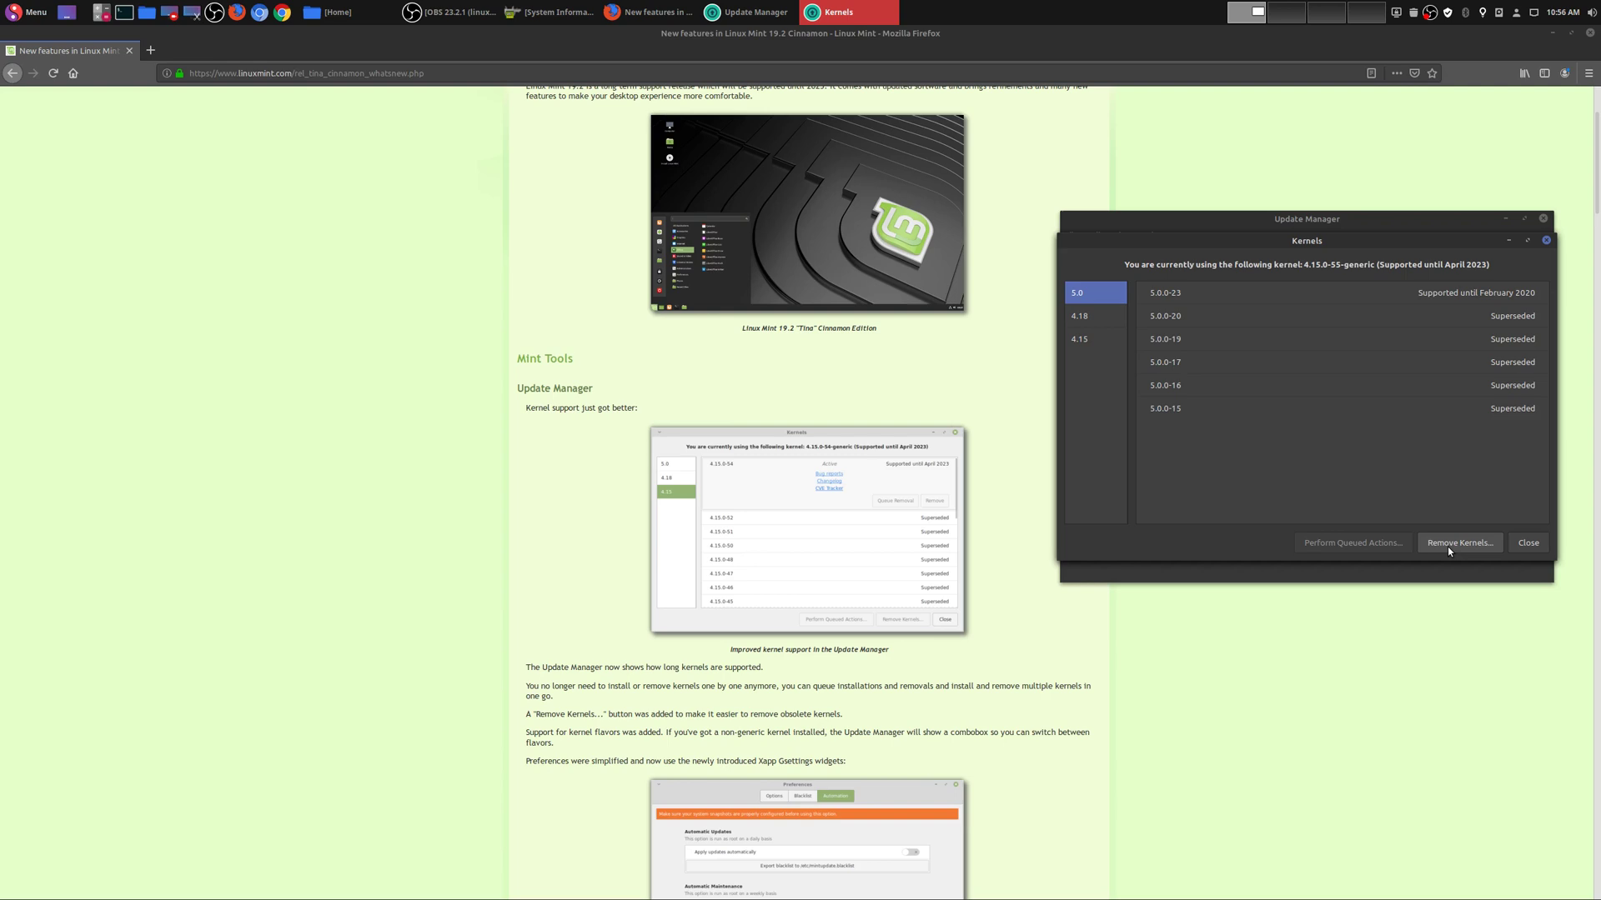
click(1086, 339)
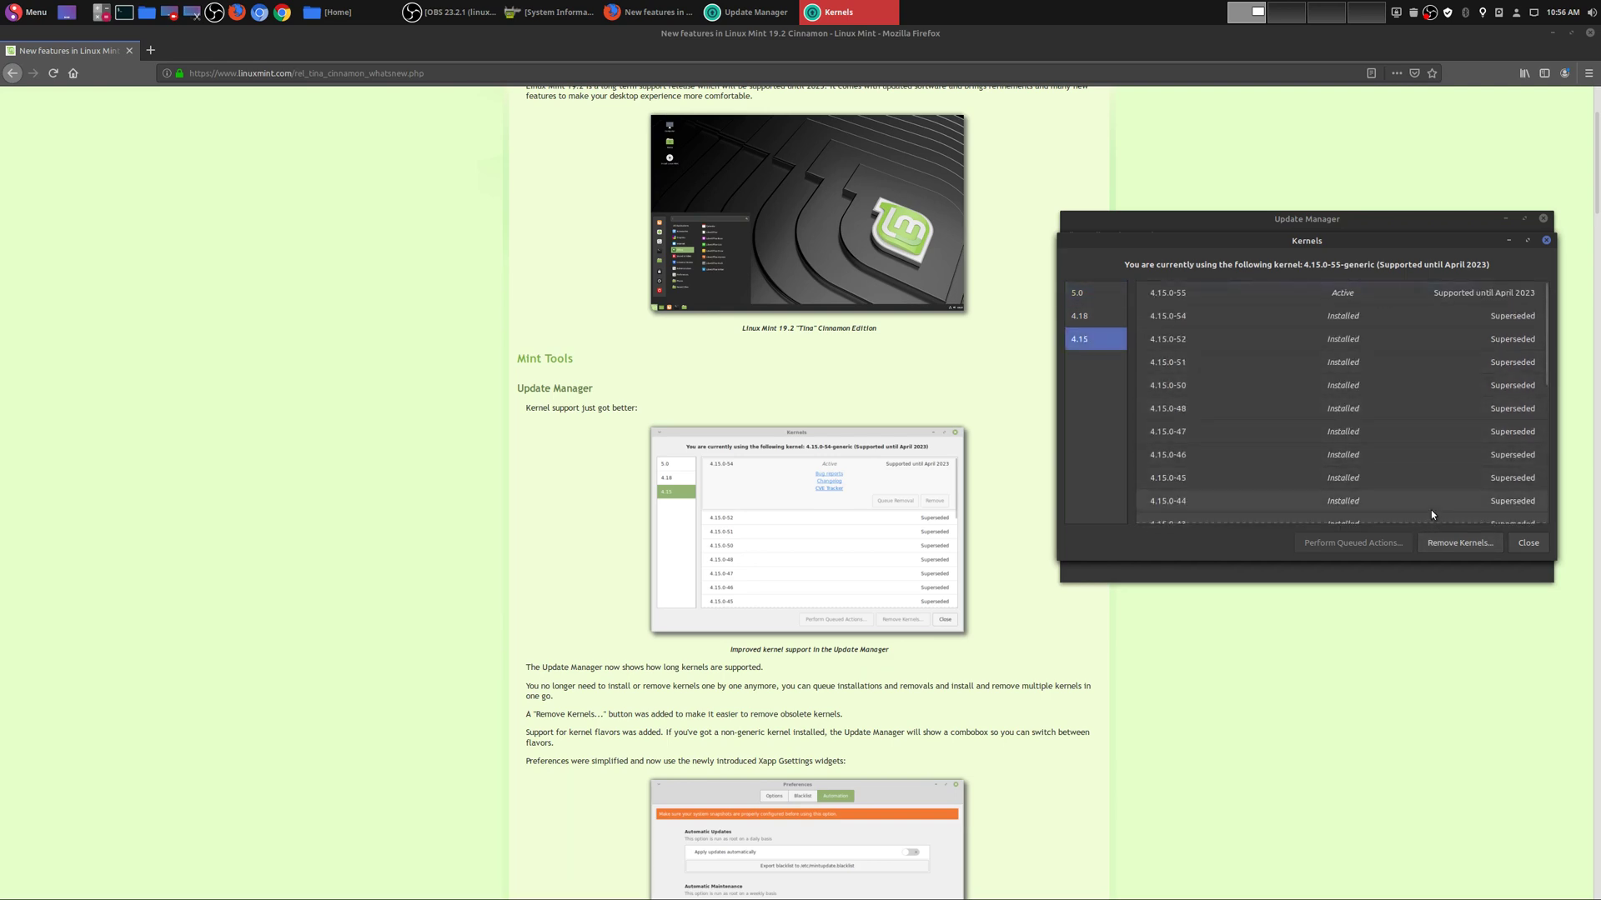
click(1098, 298)
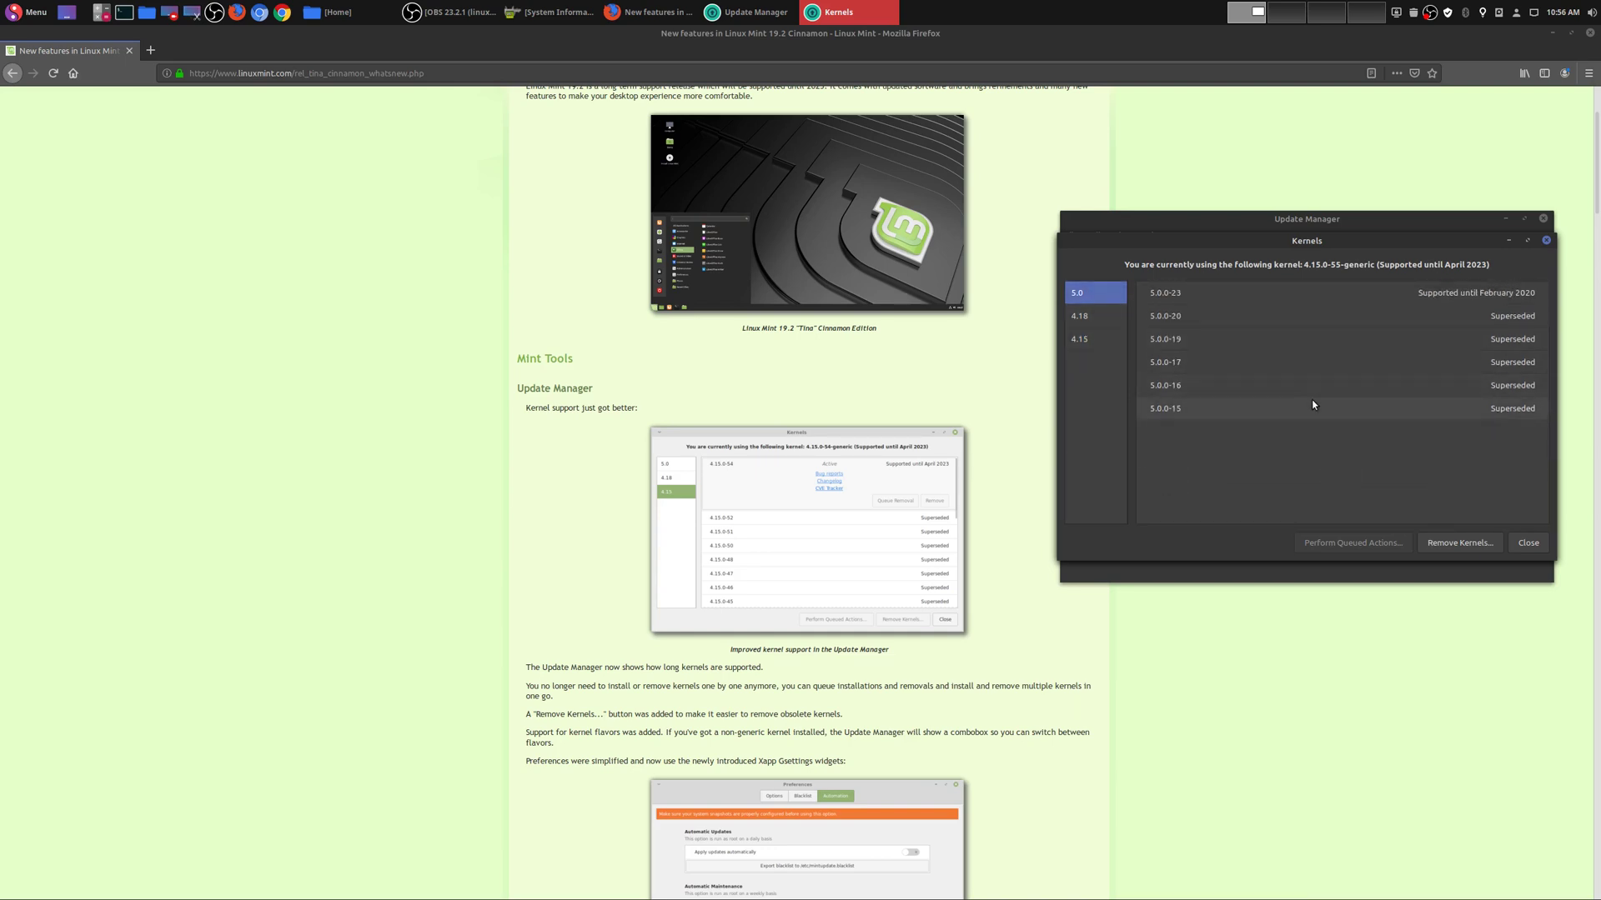
Read the Update Manager section of the new features page, covering kernel support, preferences and under-the-hood changes.
scroll(839, 521, down, 2)
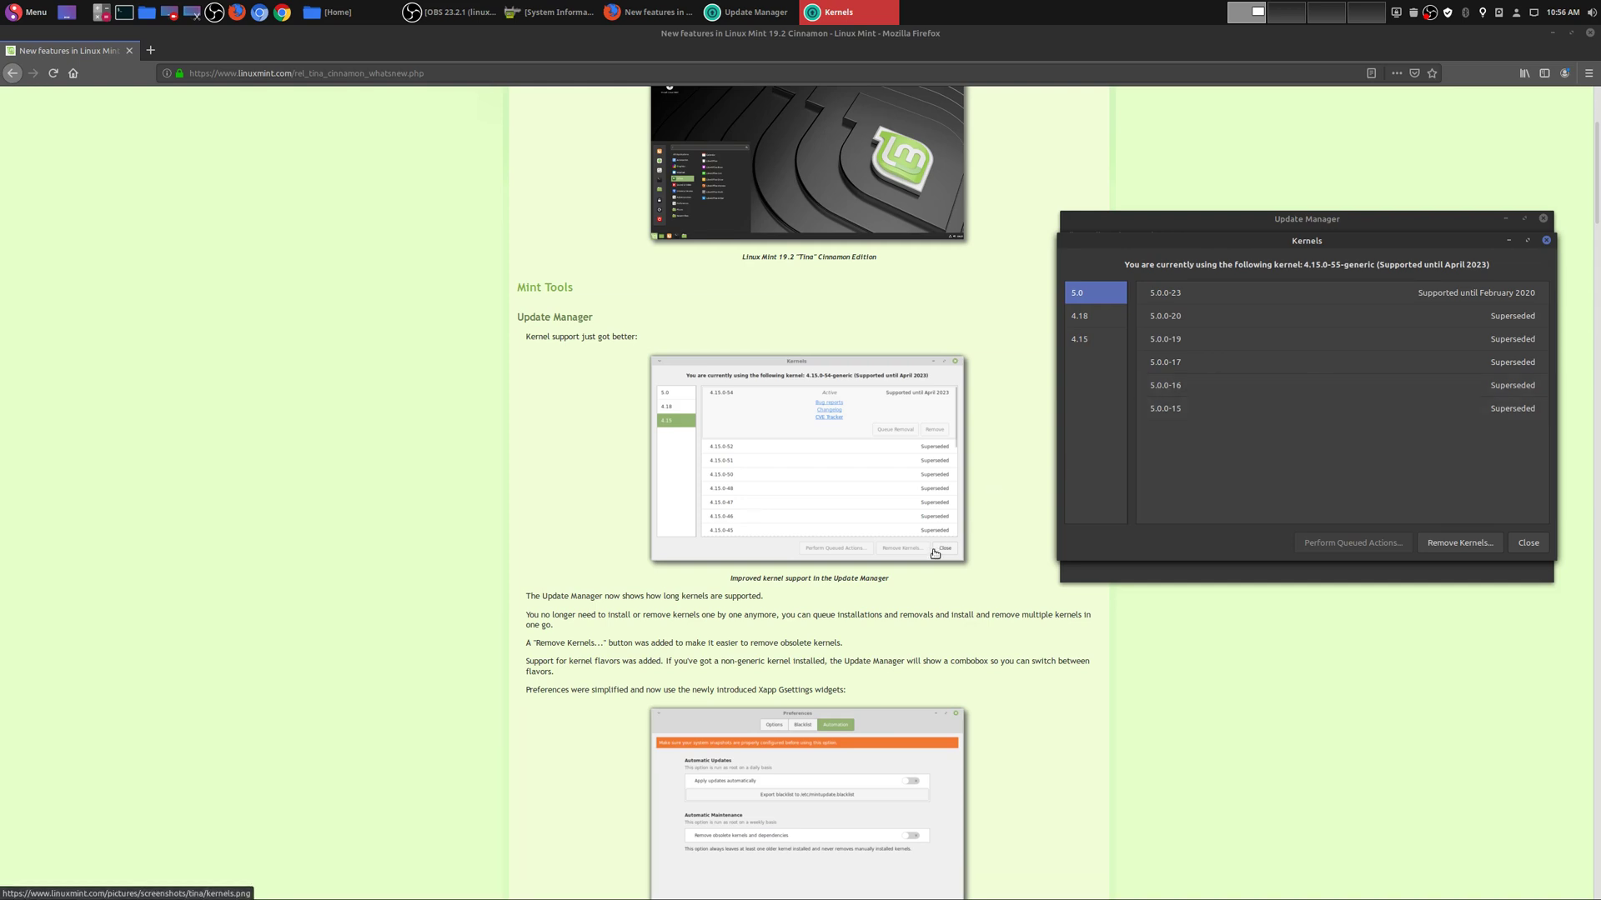
scroll(941, 550, down, 3)
scroll(941, 550, down, 4)
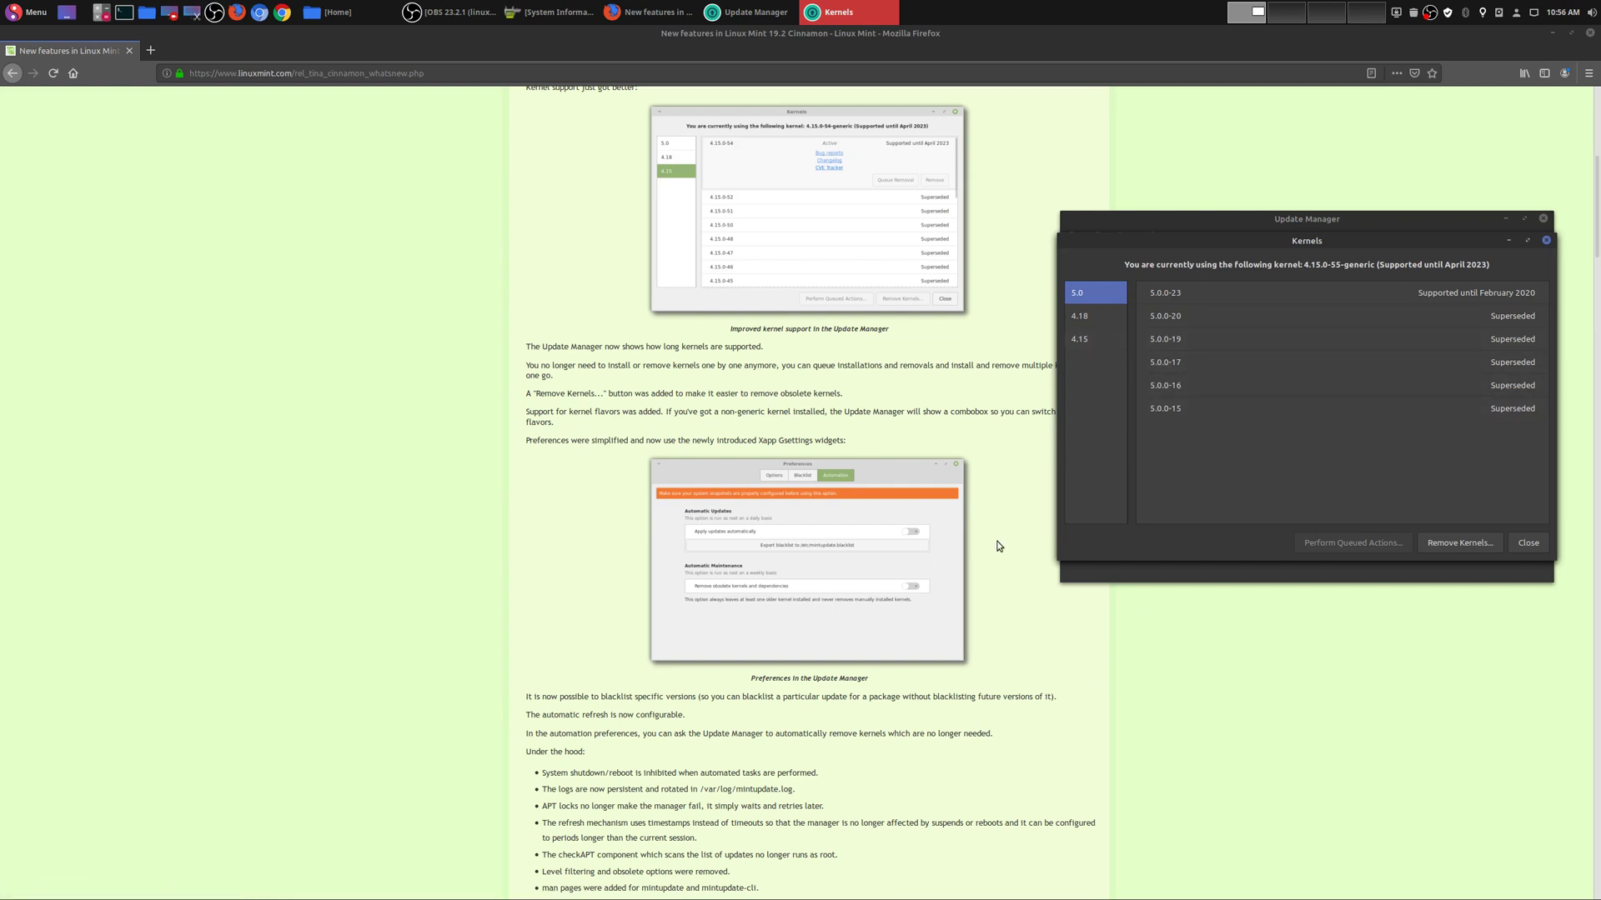
Read the Update Manager interface improvements and the Software Manager section of the new features page.
scroll(1032, 619, down, 4)
scroll(772, 671, down, 3)
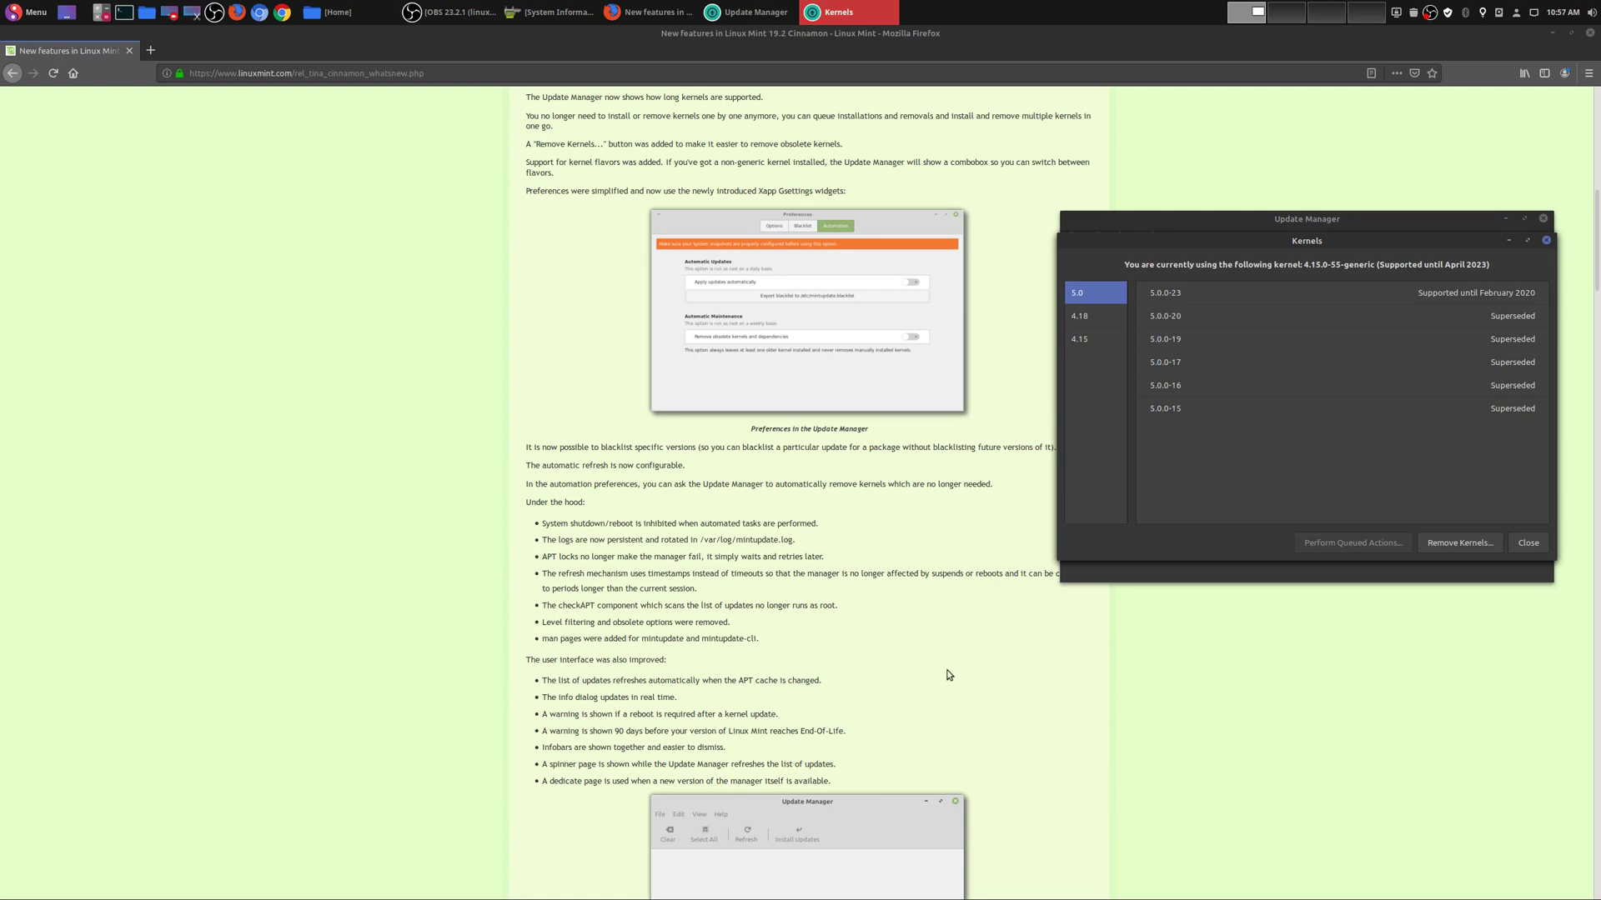
scroll(951, 671, down, 5)
scroll(967, 663, down, 10)
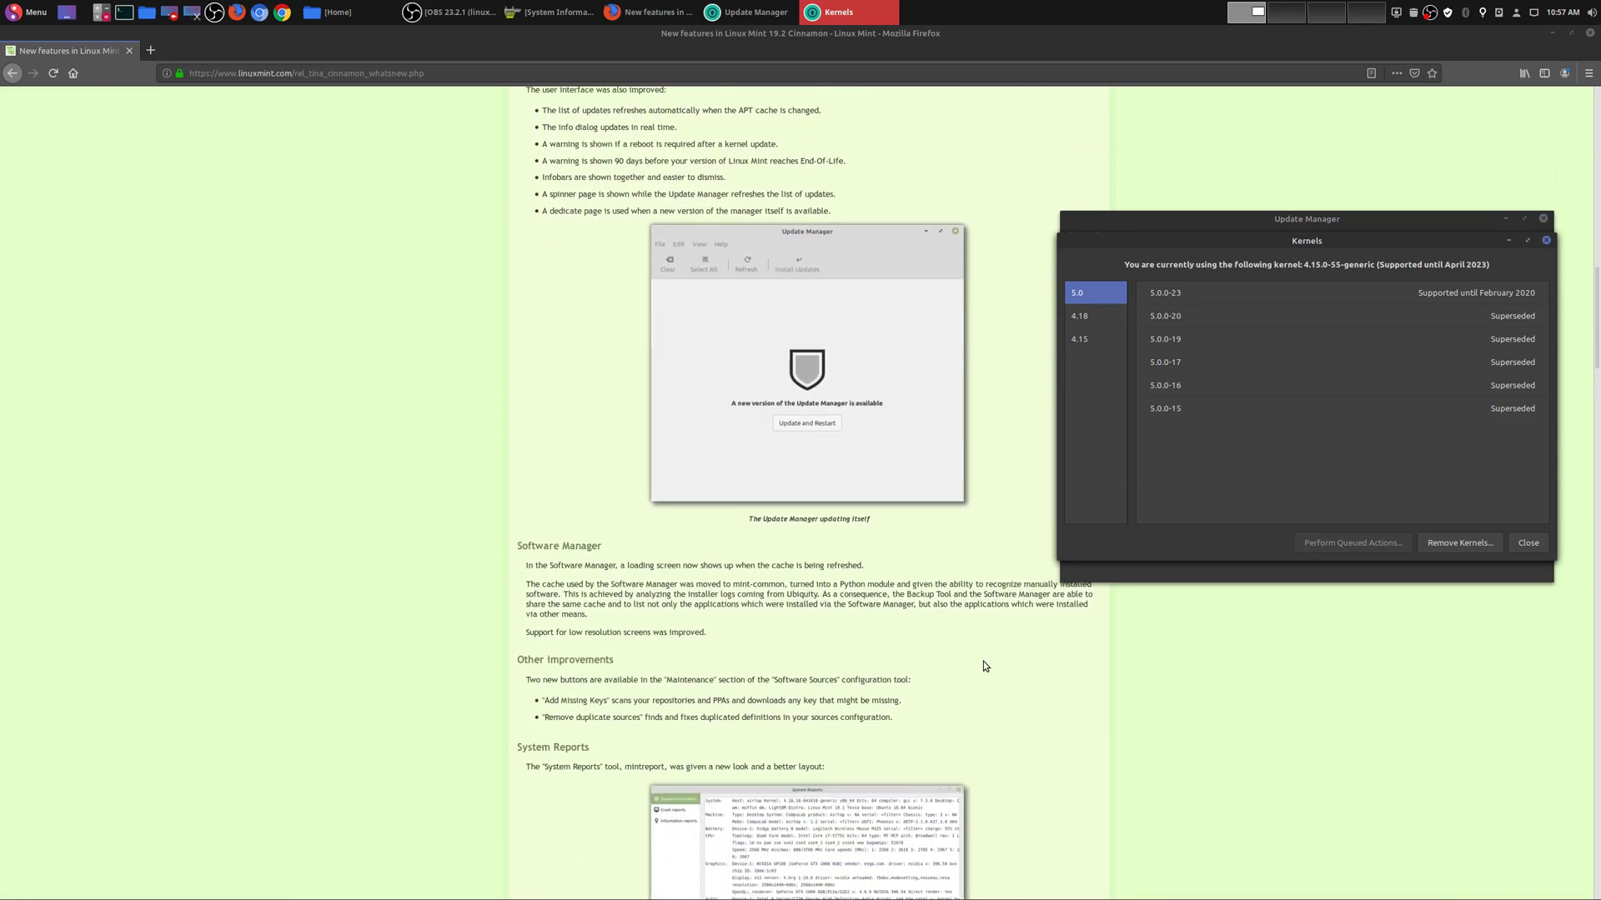
scroll(983, 664, down, 3)
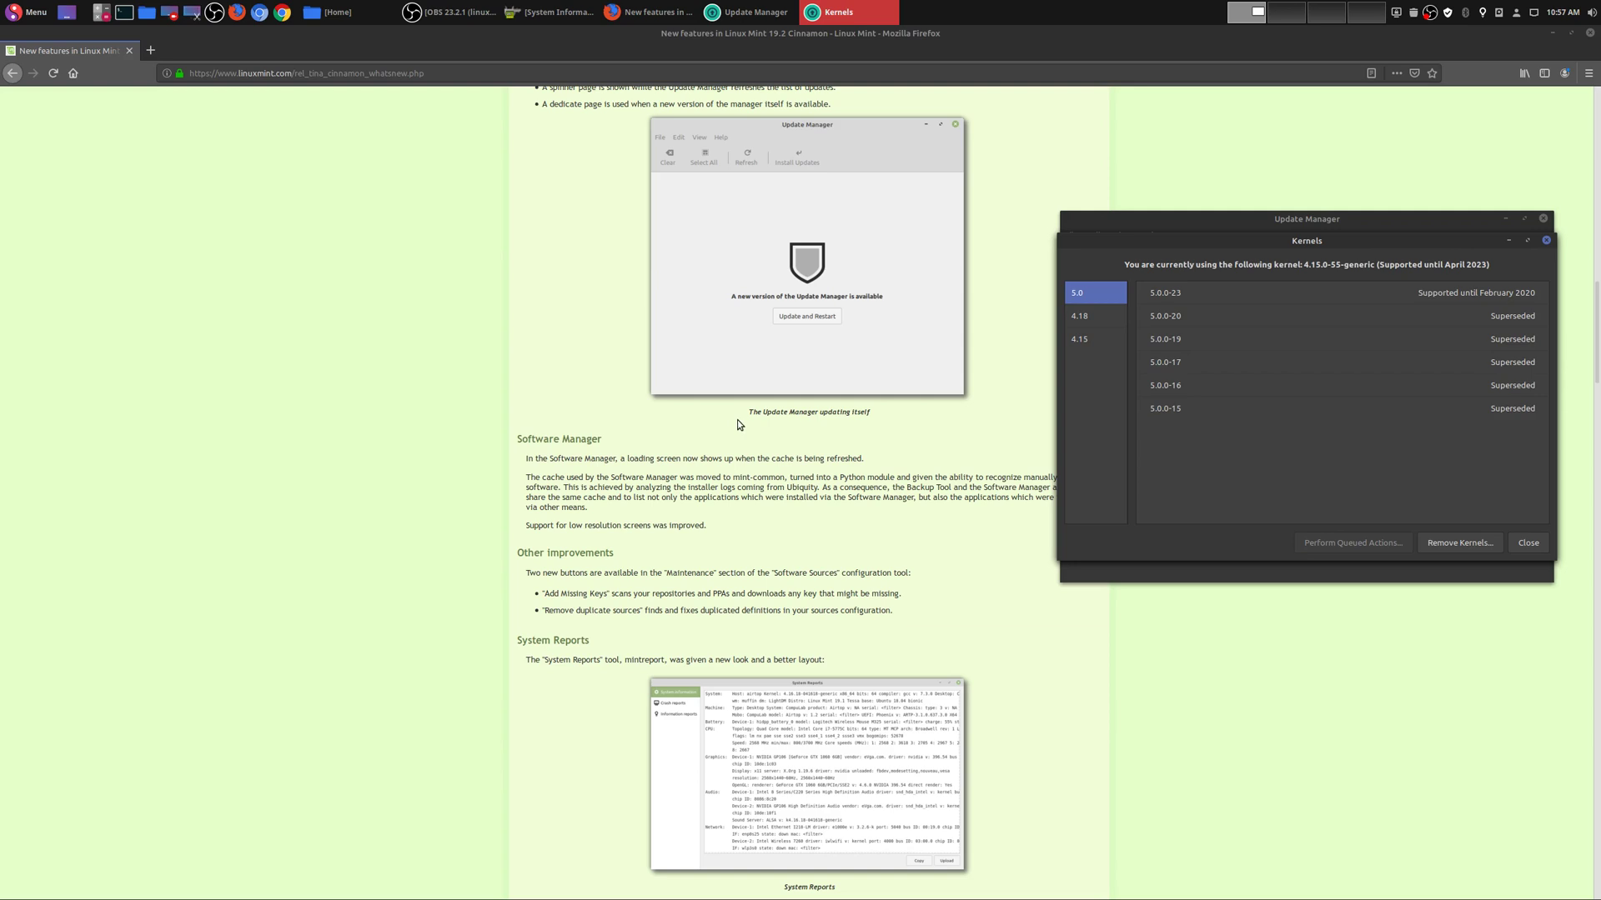
Launch Software Manager from the Administration category and move its window away from the Kernels window, over the left part of the page.
click(29, 11)
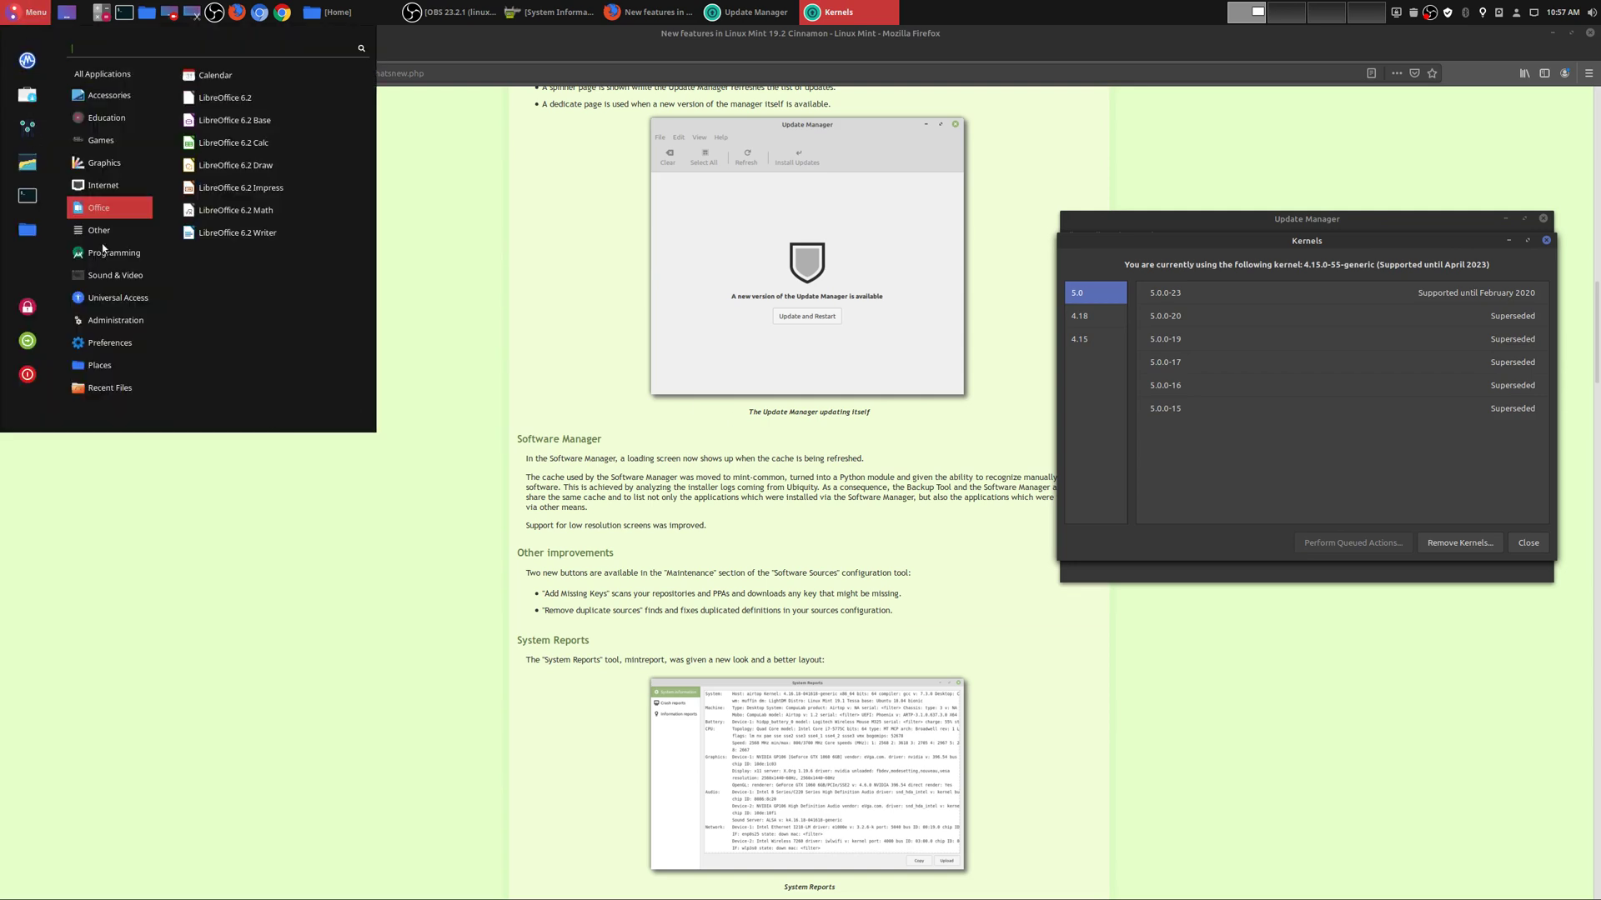
mouse_move(118, 321)
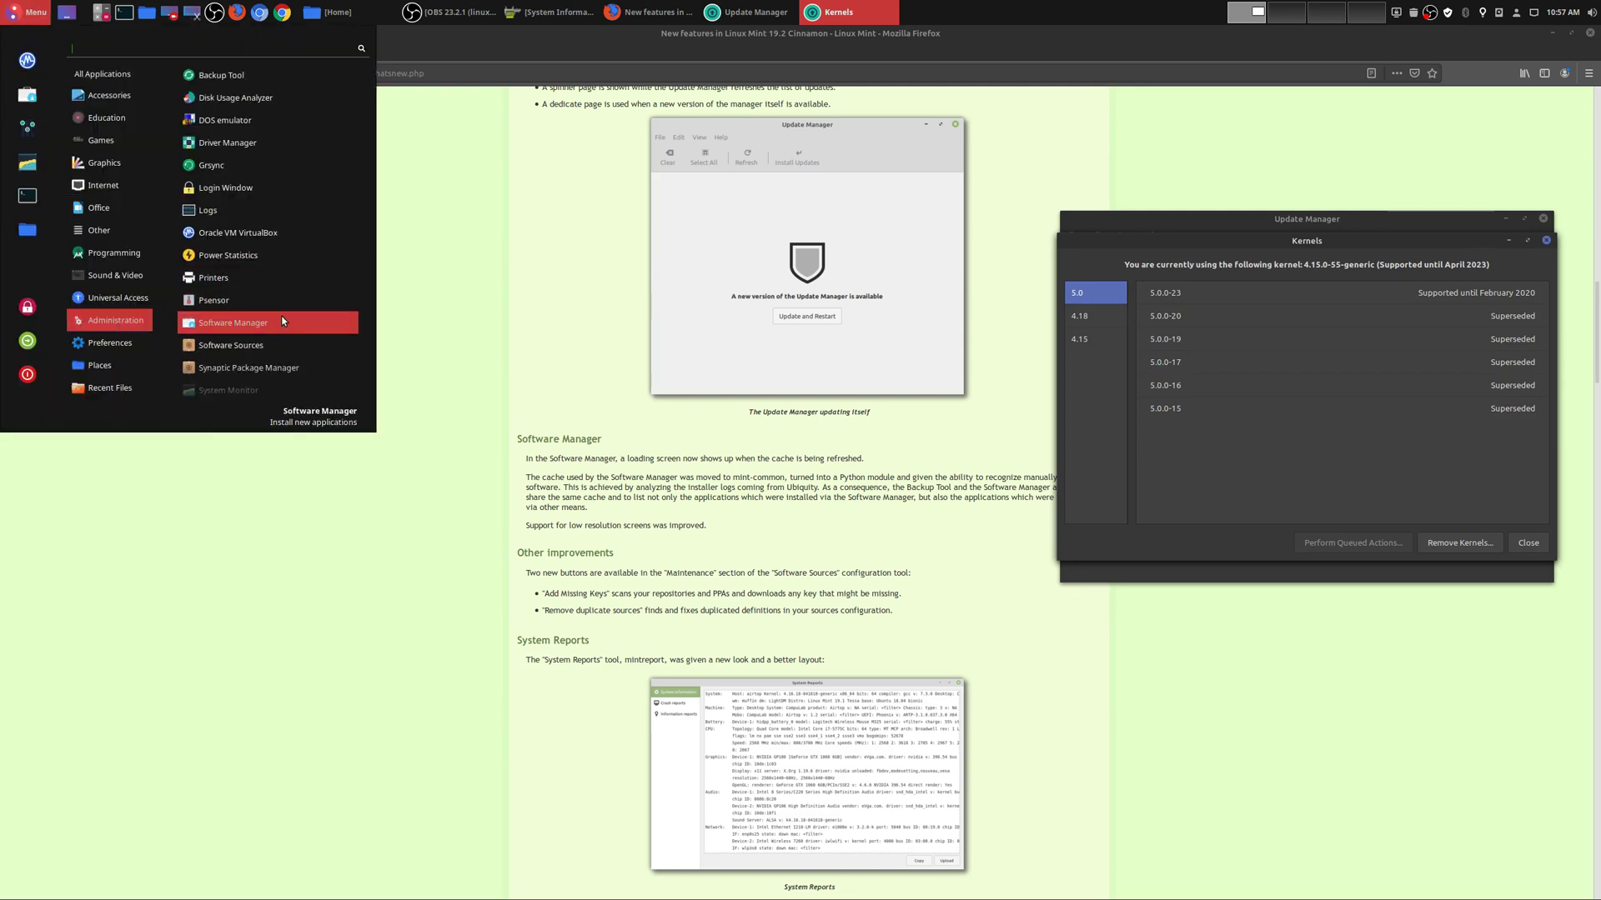
click(232, 322)
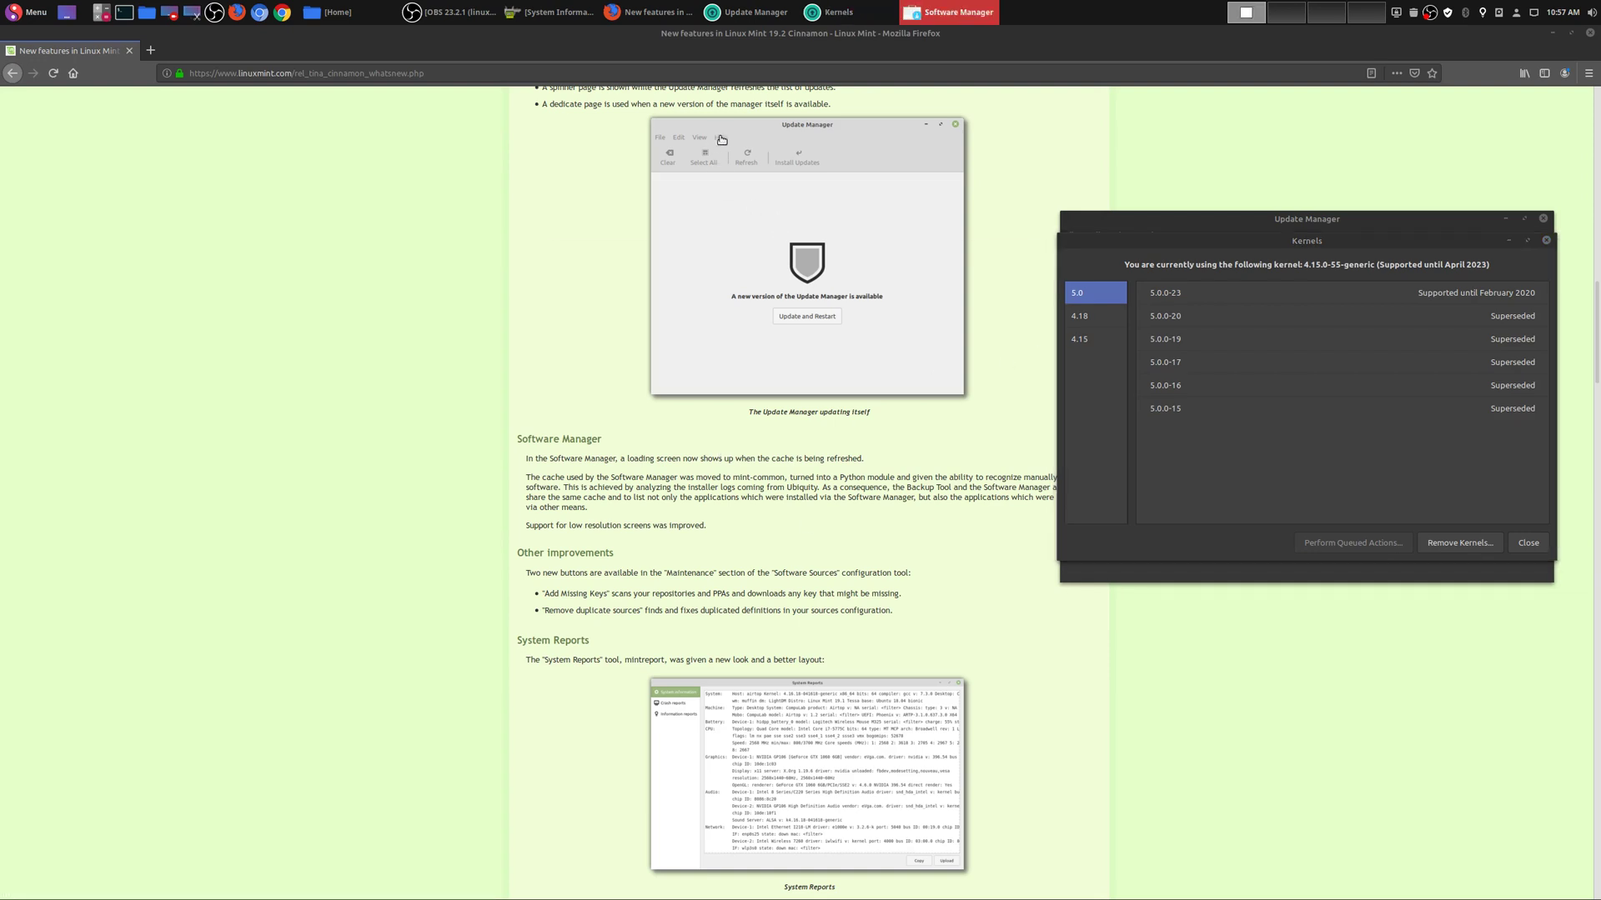
drag(795, 261, 458, 245)
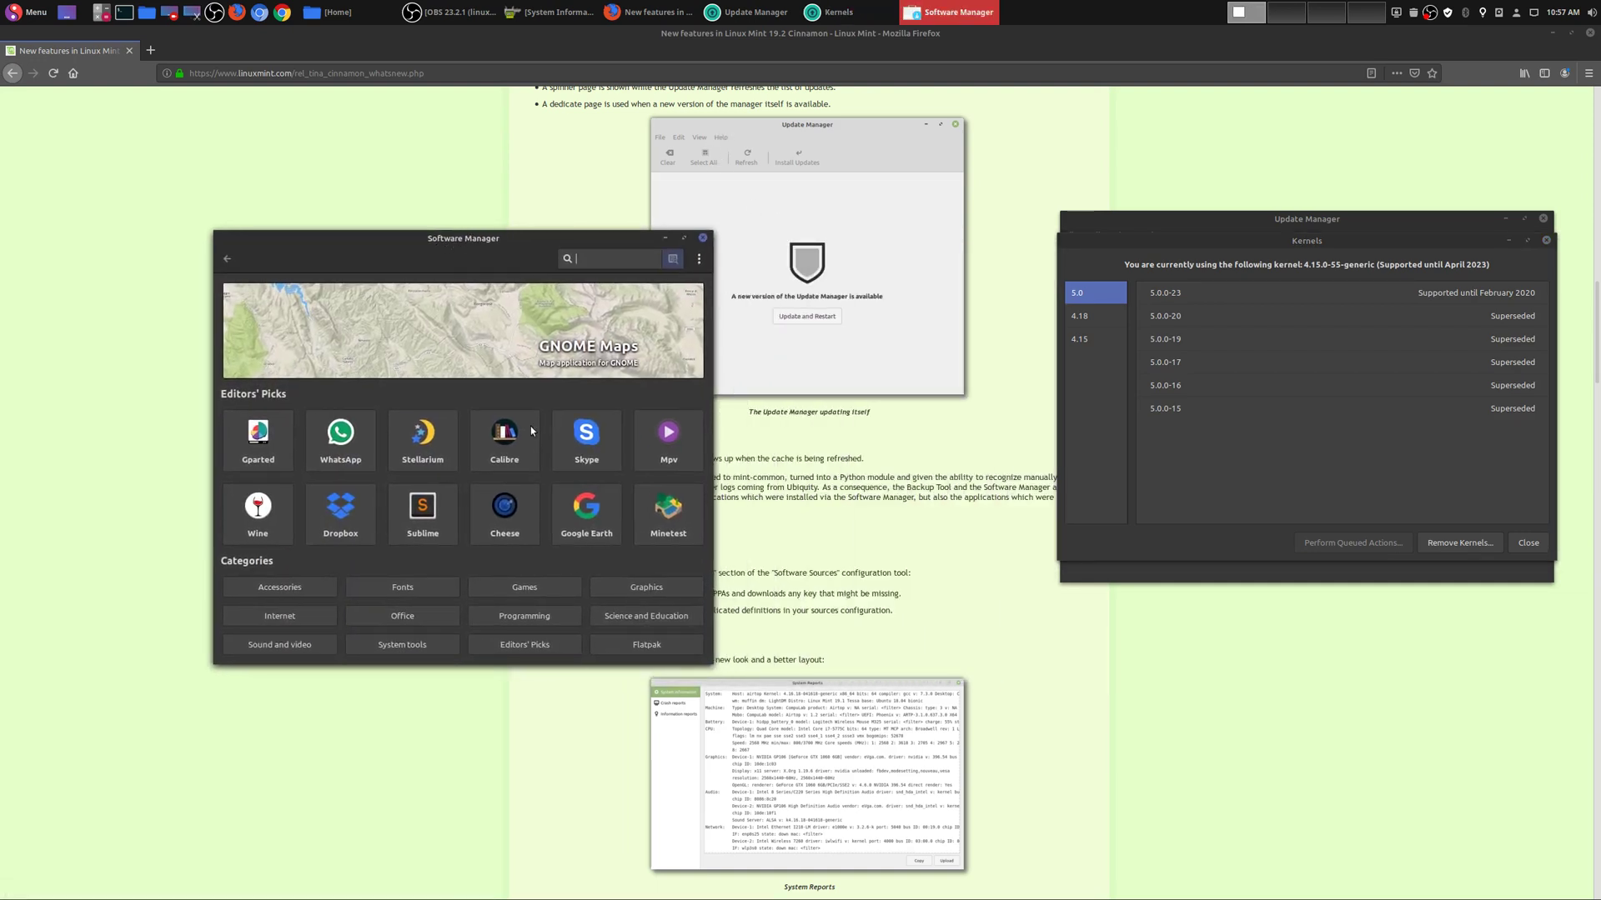
drag(562, 271, 520, 251)
View the Gparted entry in Software Manager, return to the overview, and minimize the window.
click(215, 417)
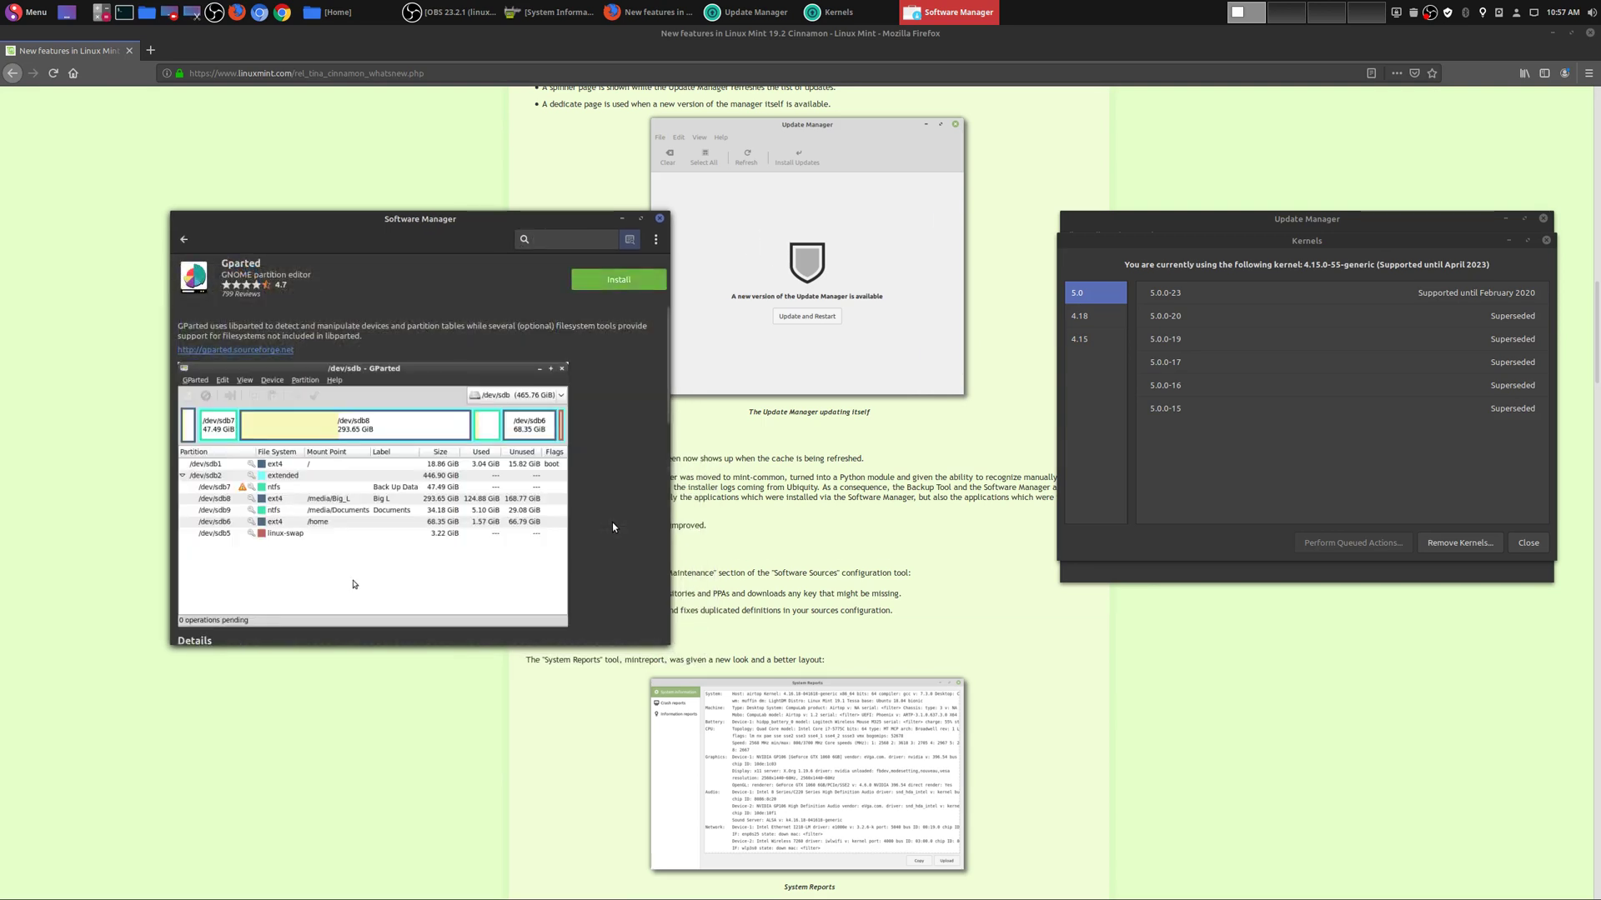
click(182, 240)
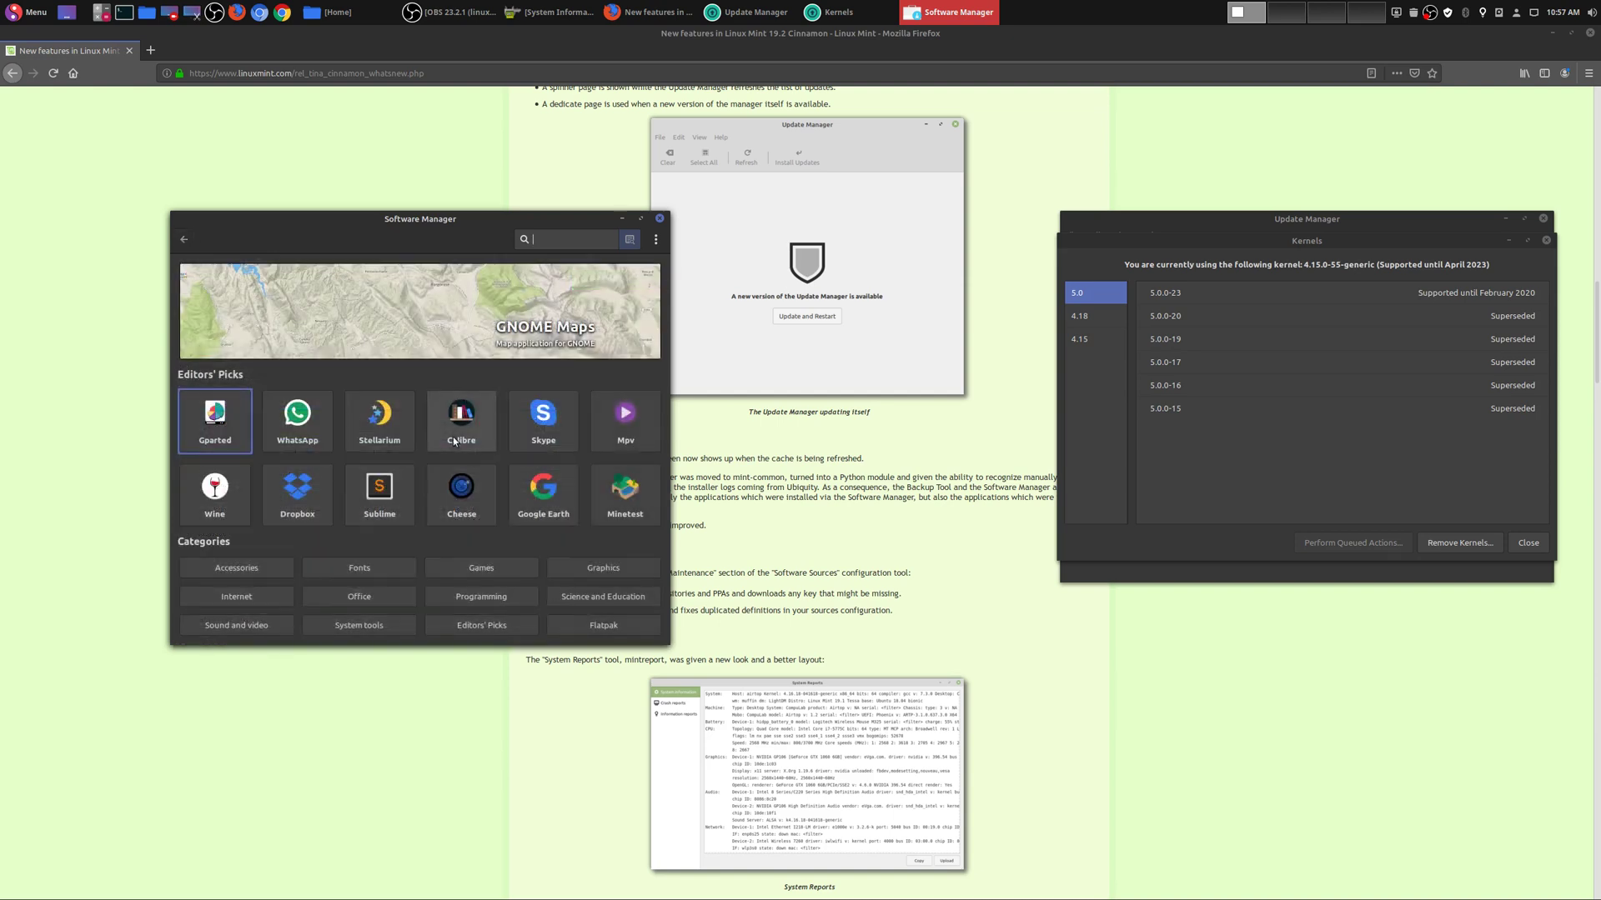
click(625, 219)
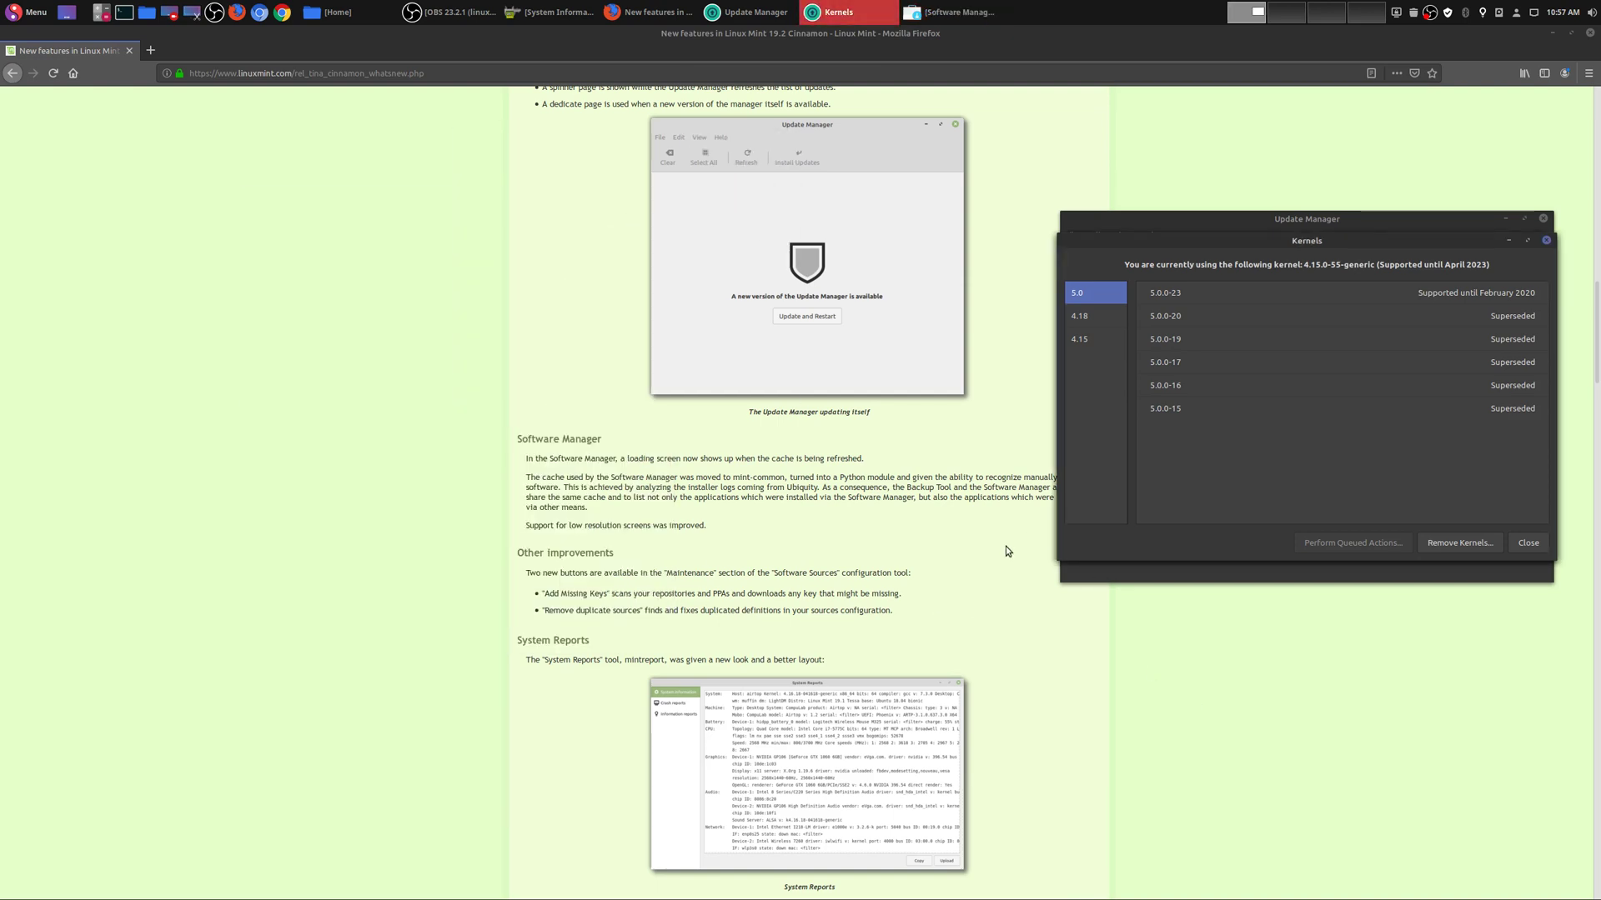
Close the Kernels window and open Software Sources from Update Manager, authenticating with the account password.
scroll(939, 542, down, 2)
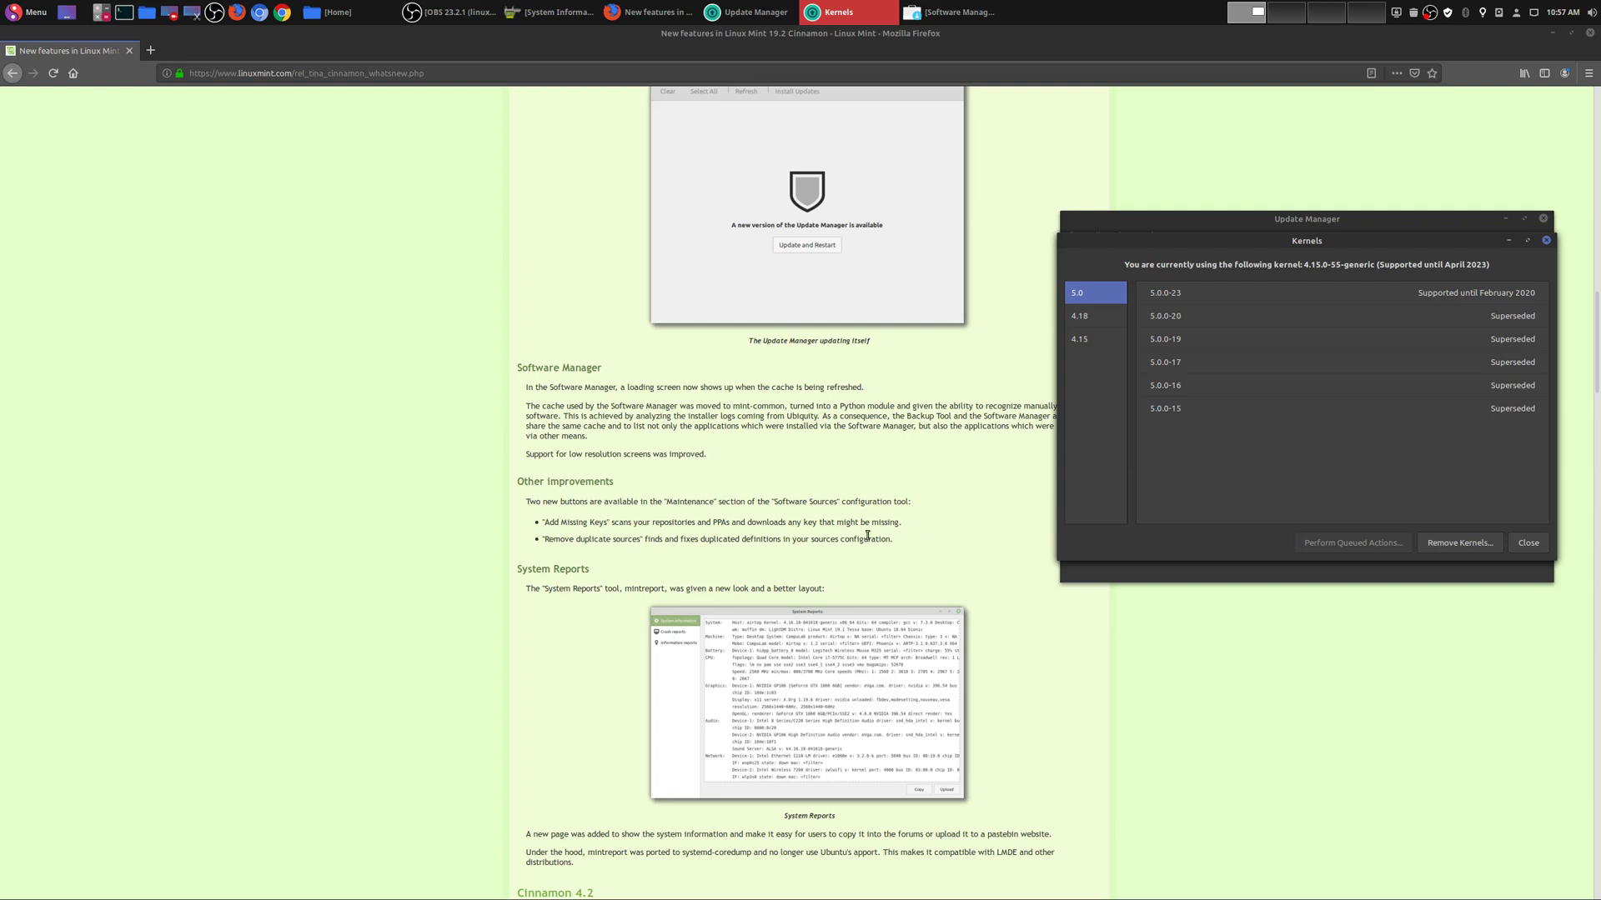
scroll(810, 543, down, 1)
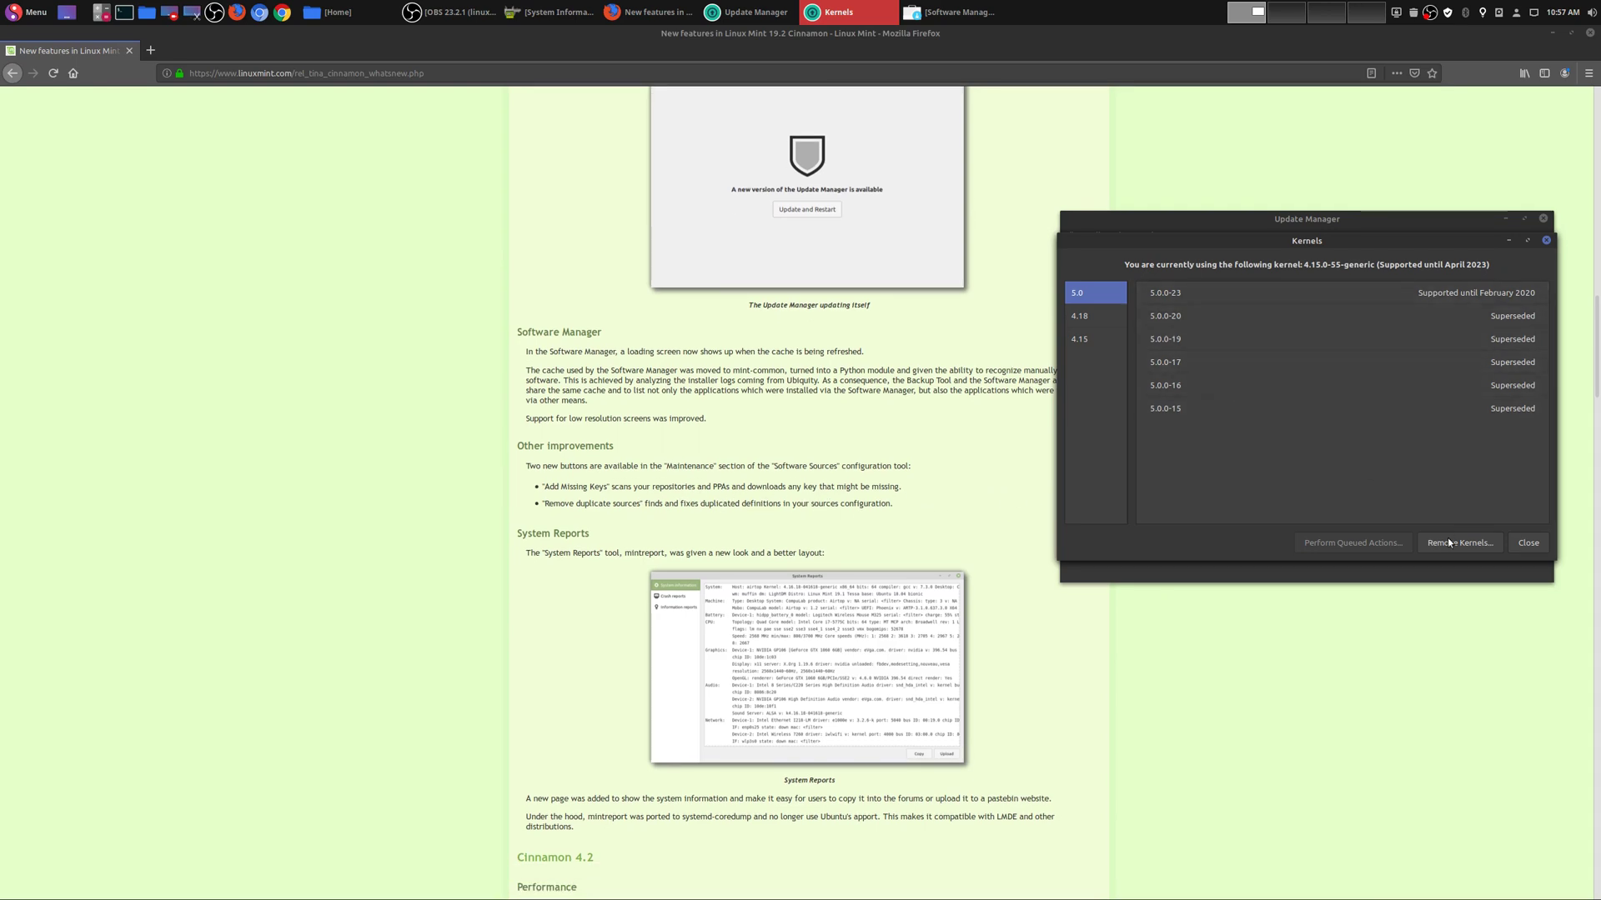
click(1528, 543)
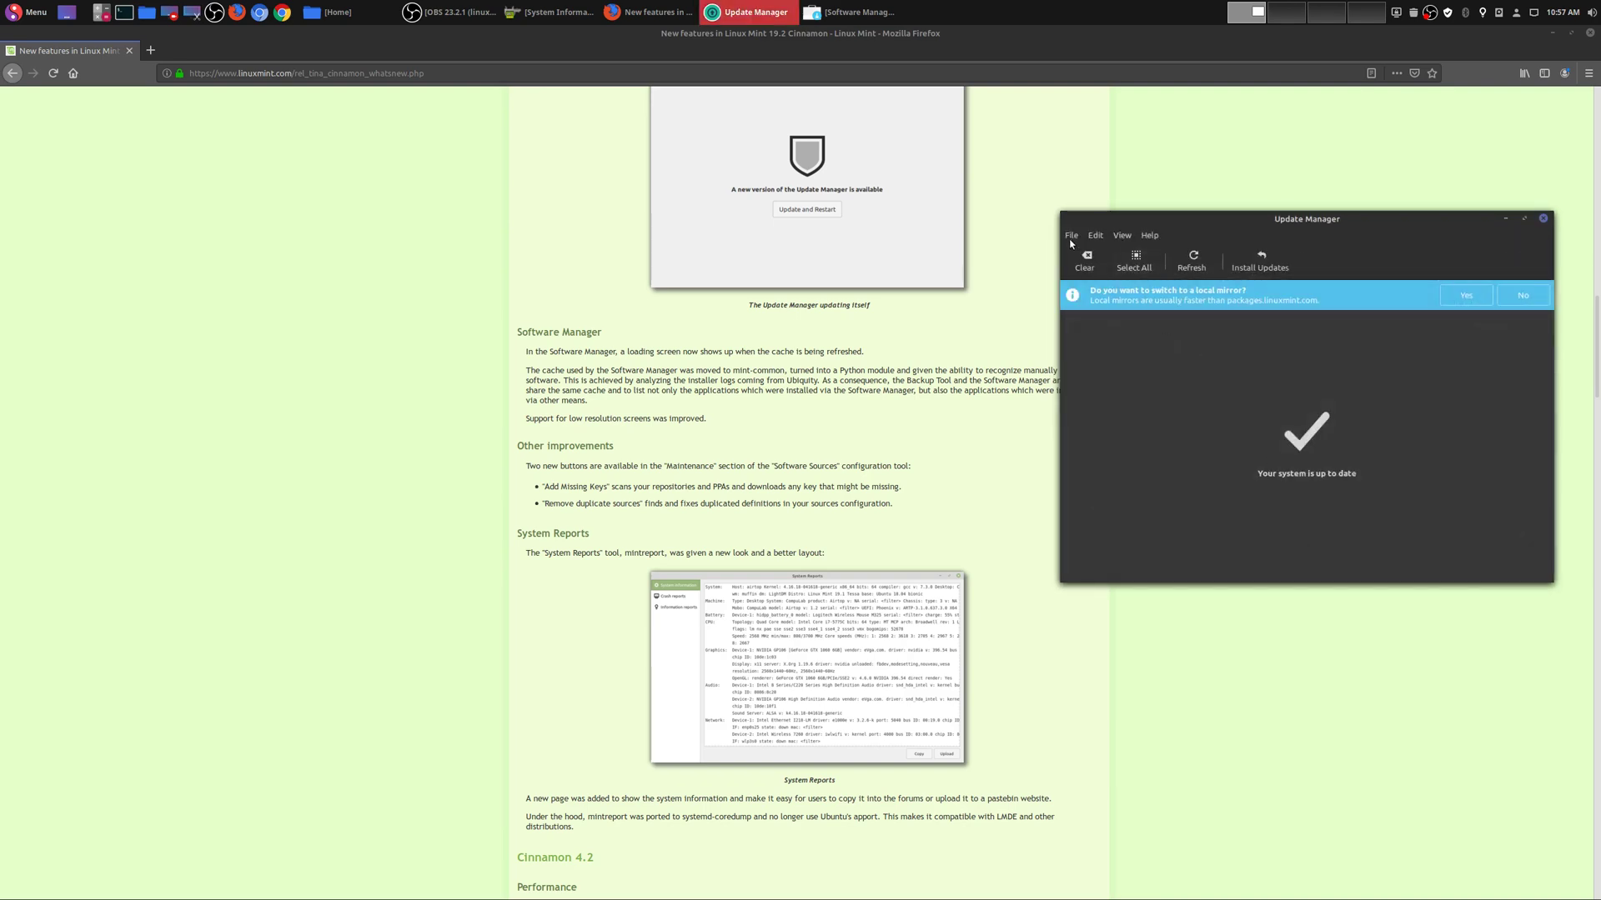
click(1094, 236)
click(1137, 287)
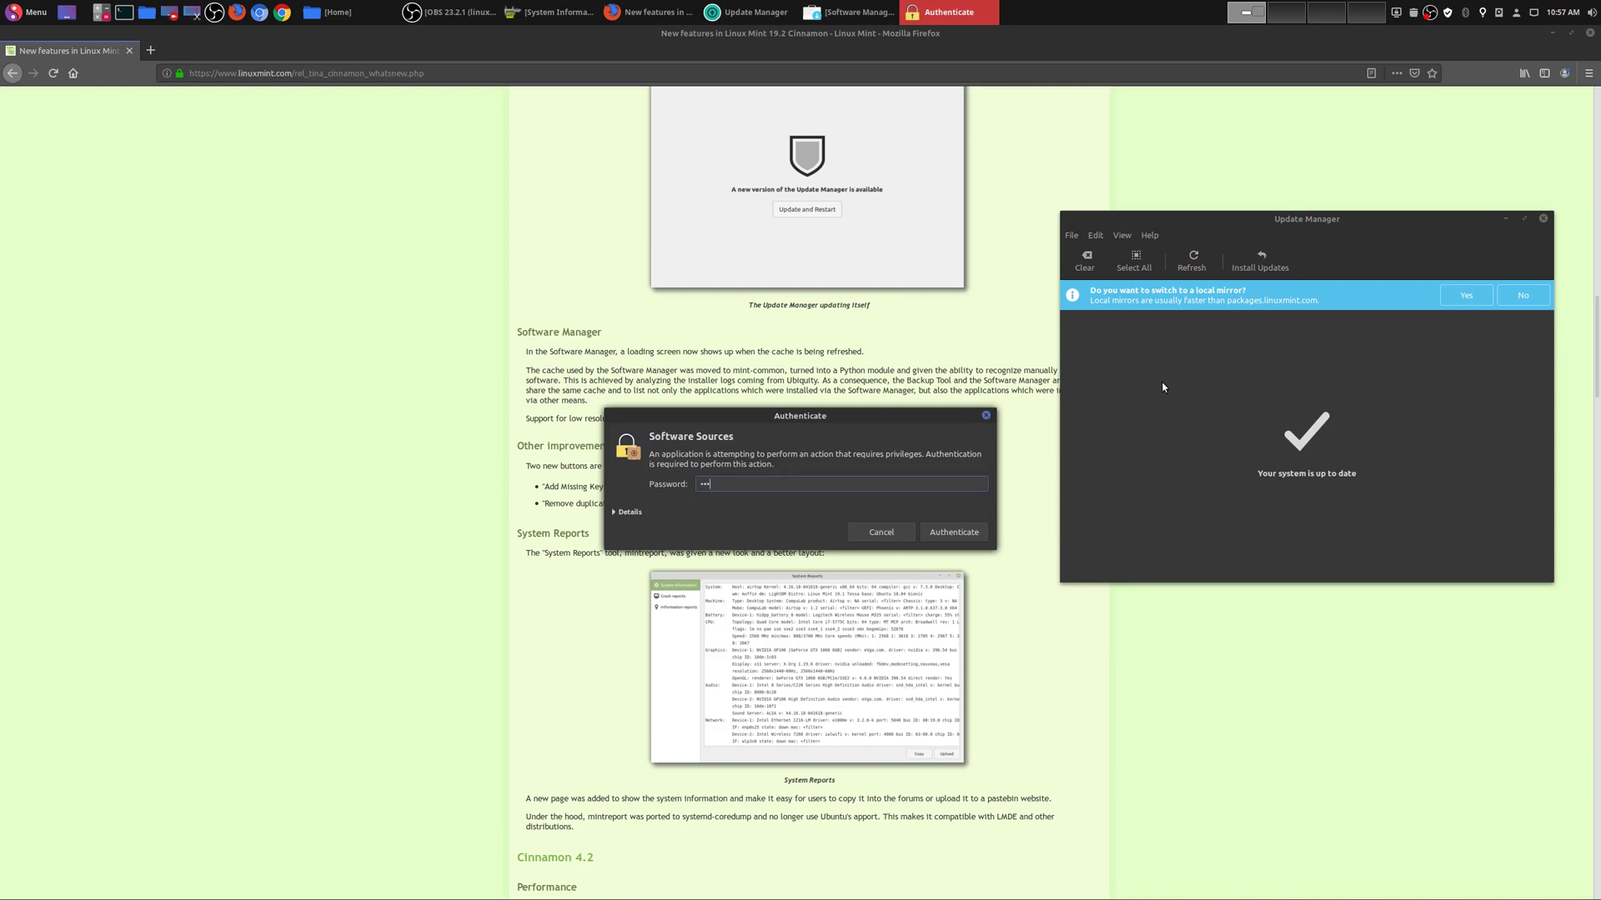
key(Return)
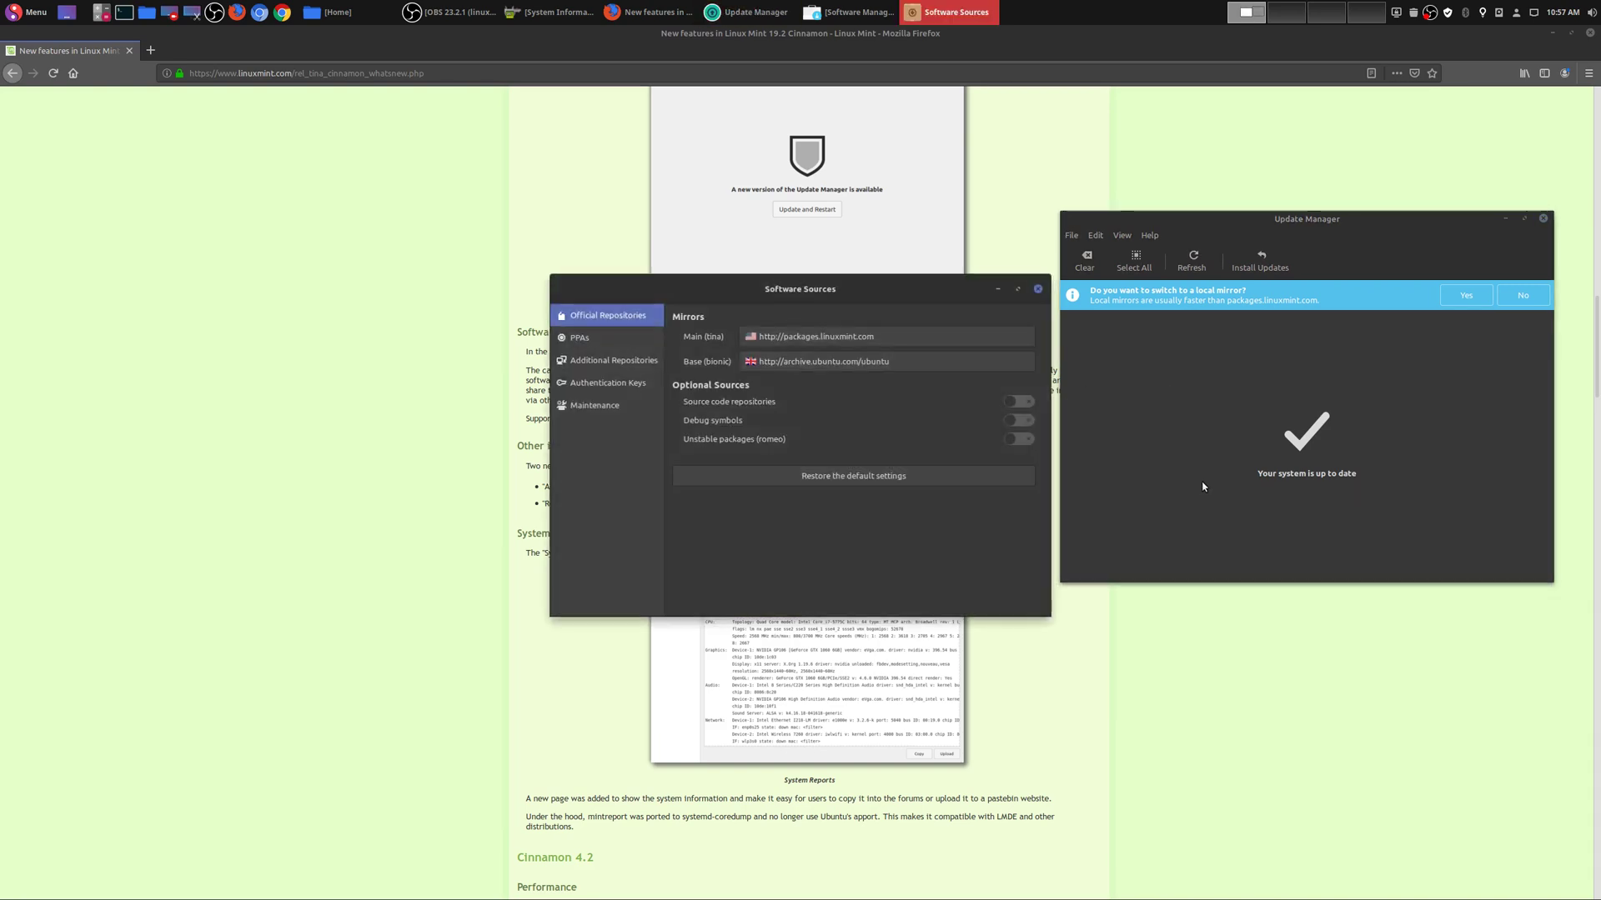
Move the Software Sources window below the Update Manager header and review its PPAs alongside the Other Improvements text.
drag(872, 291, 1374, 500)
click(1083, 549)
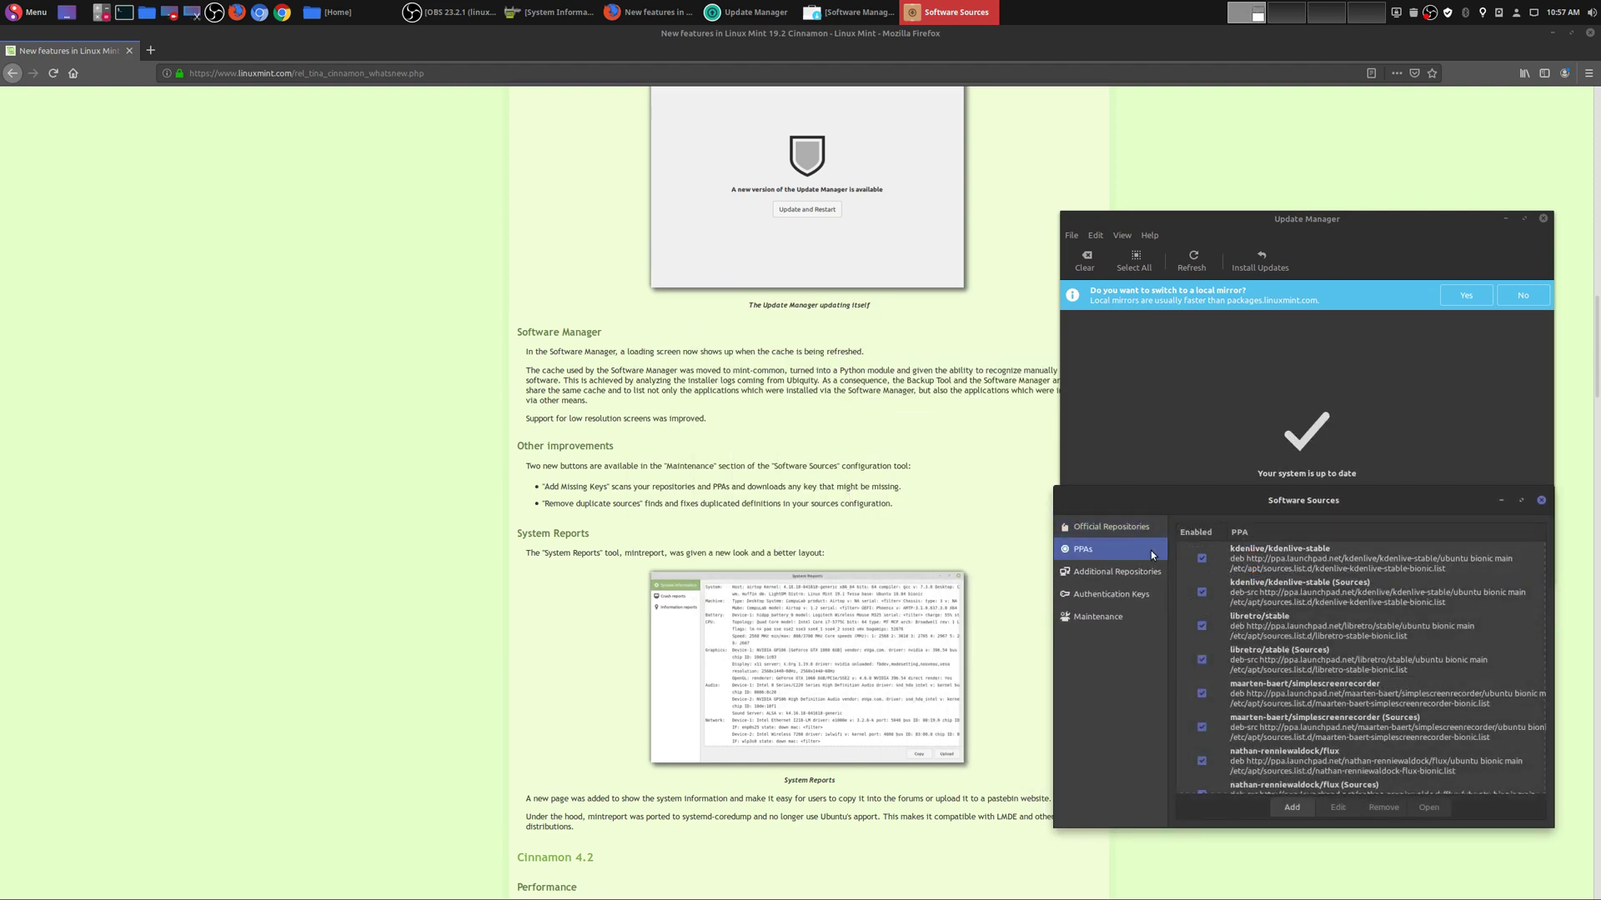
scroll(1399, 611, down, 1)
scroll(1398, 611, down, 1)
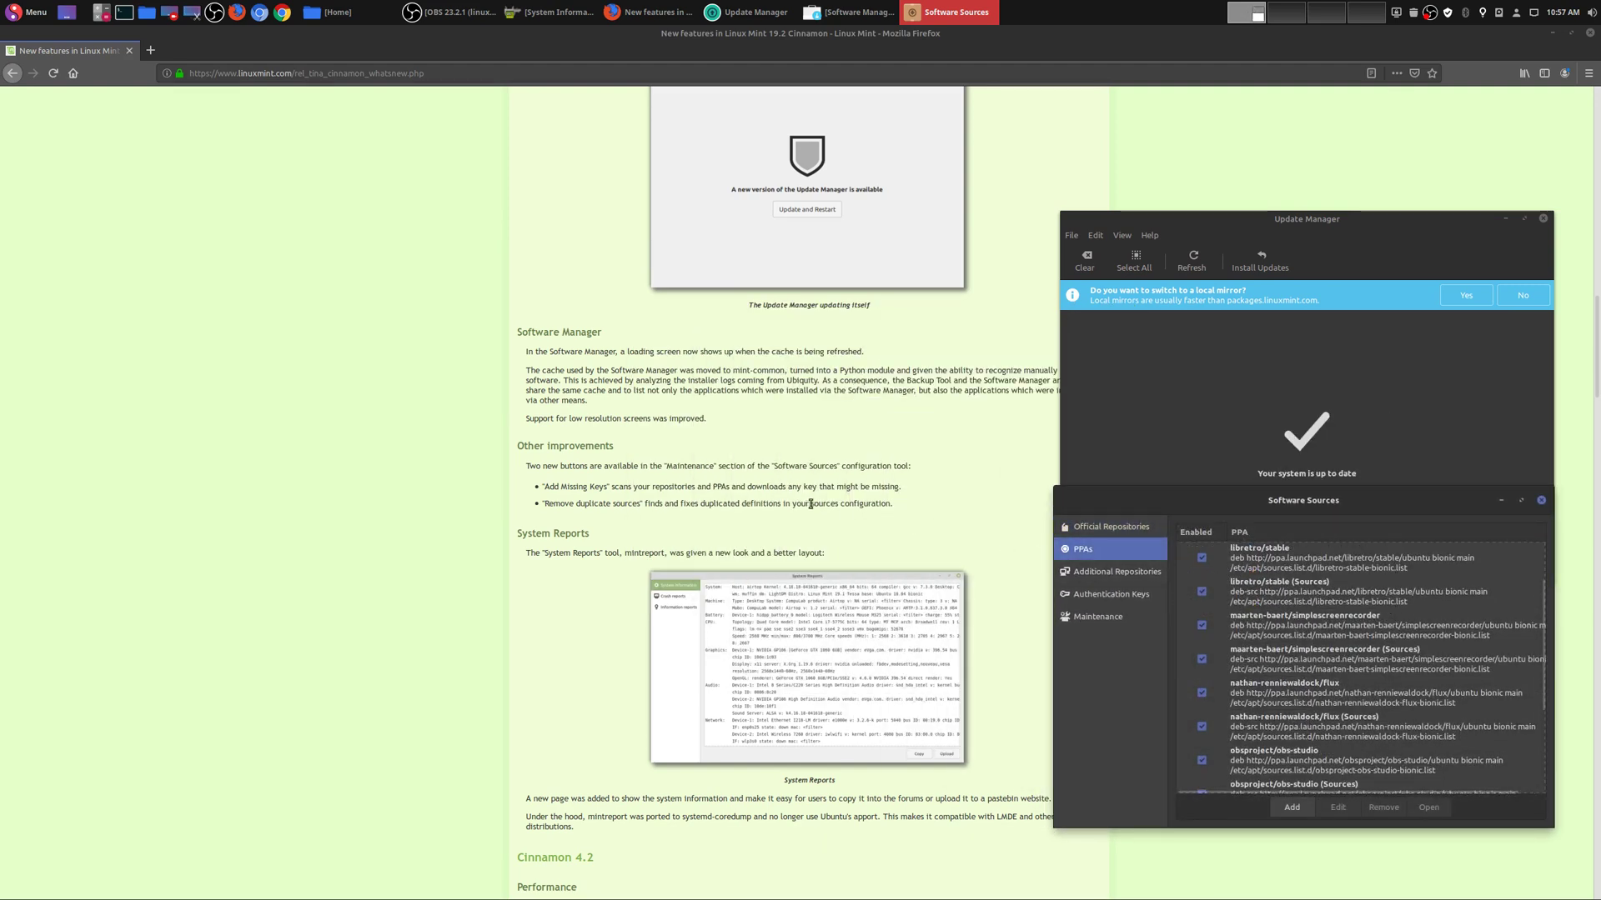
scroll(900, 517, down, 1)
scroll(900, 517, down, 2)
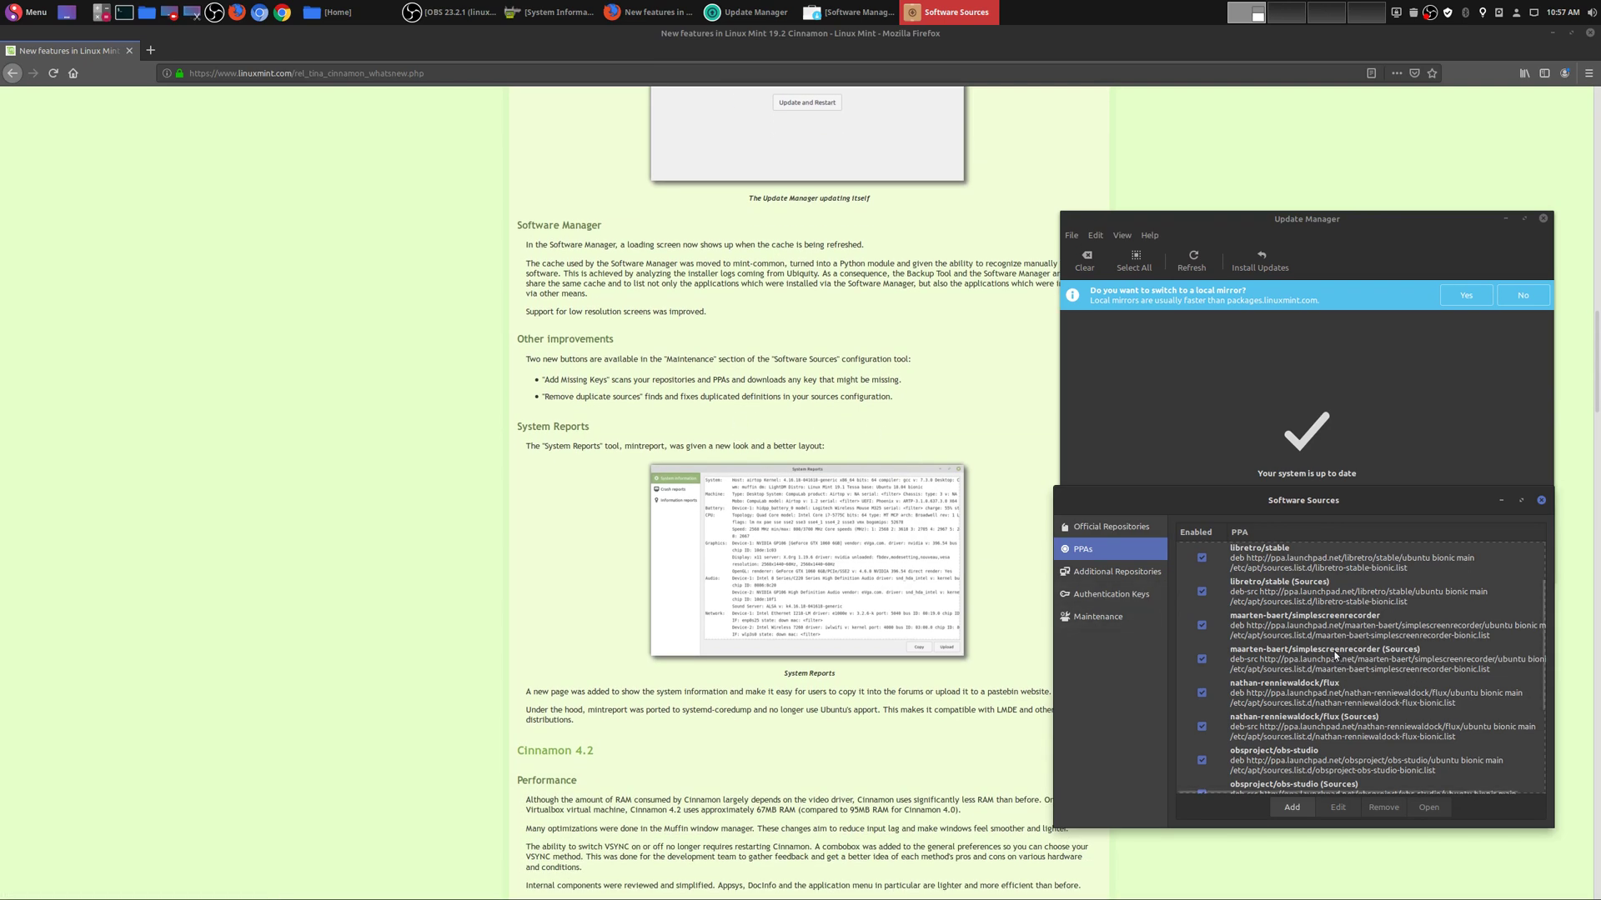
Review the authentication keys and additional repositories in Software Sources, and close it.
click(1111, 594)
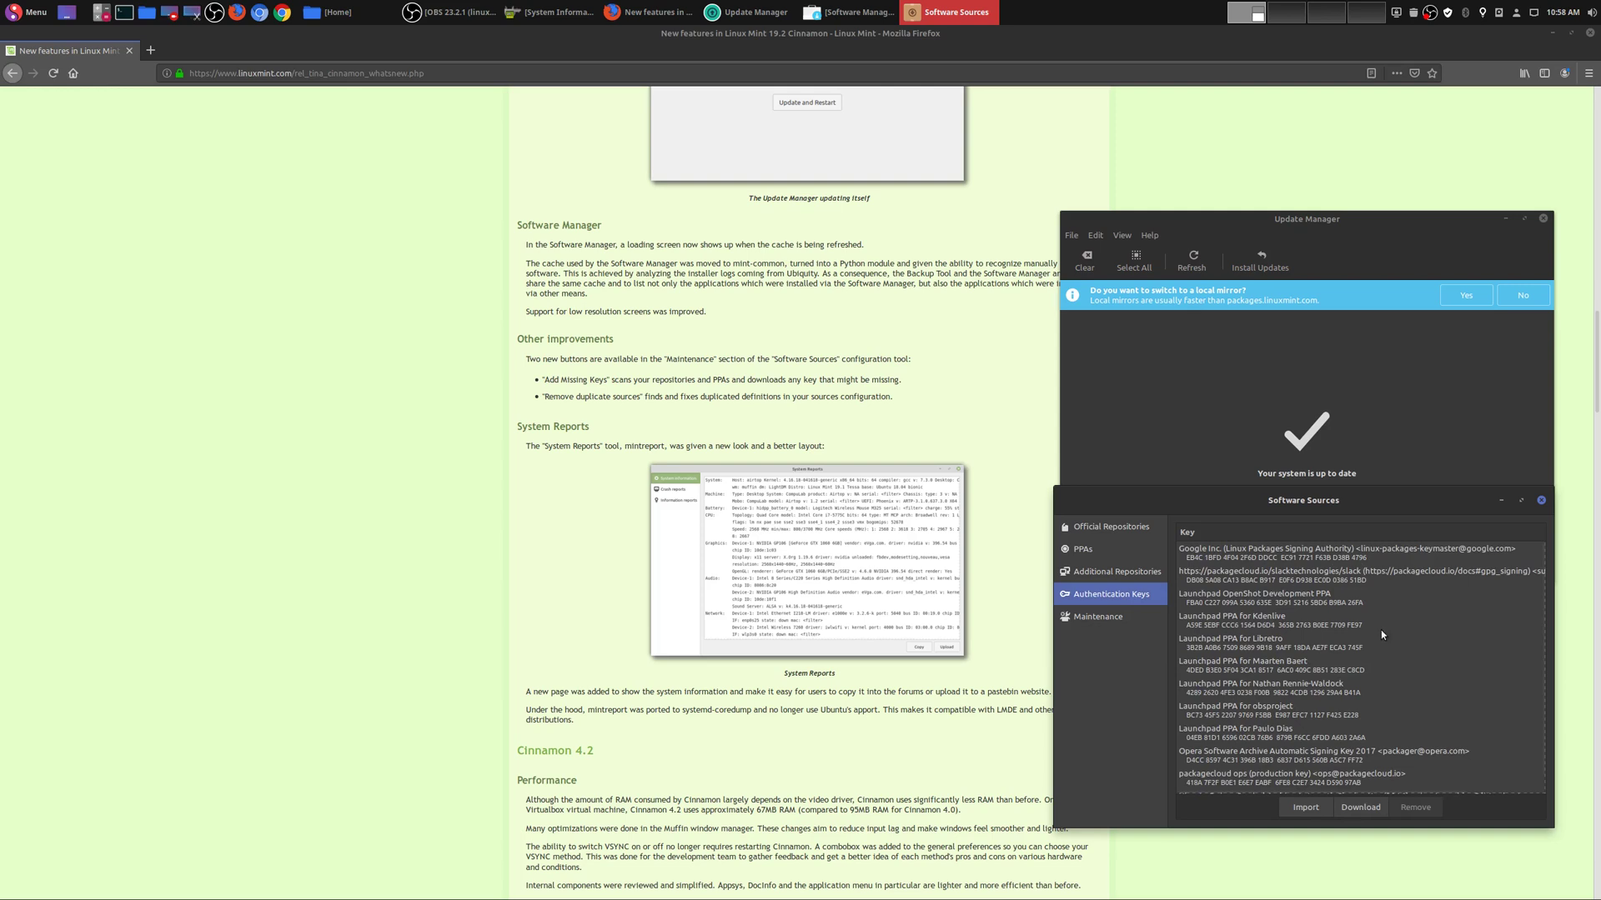
click(1098, 570)
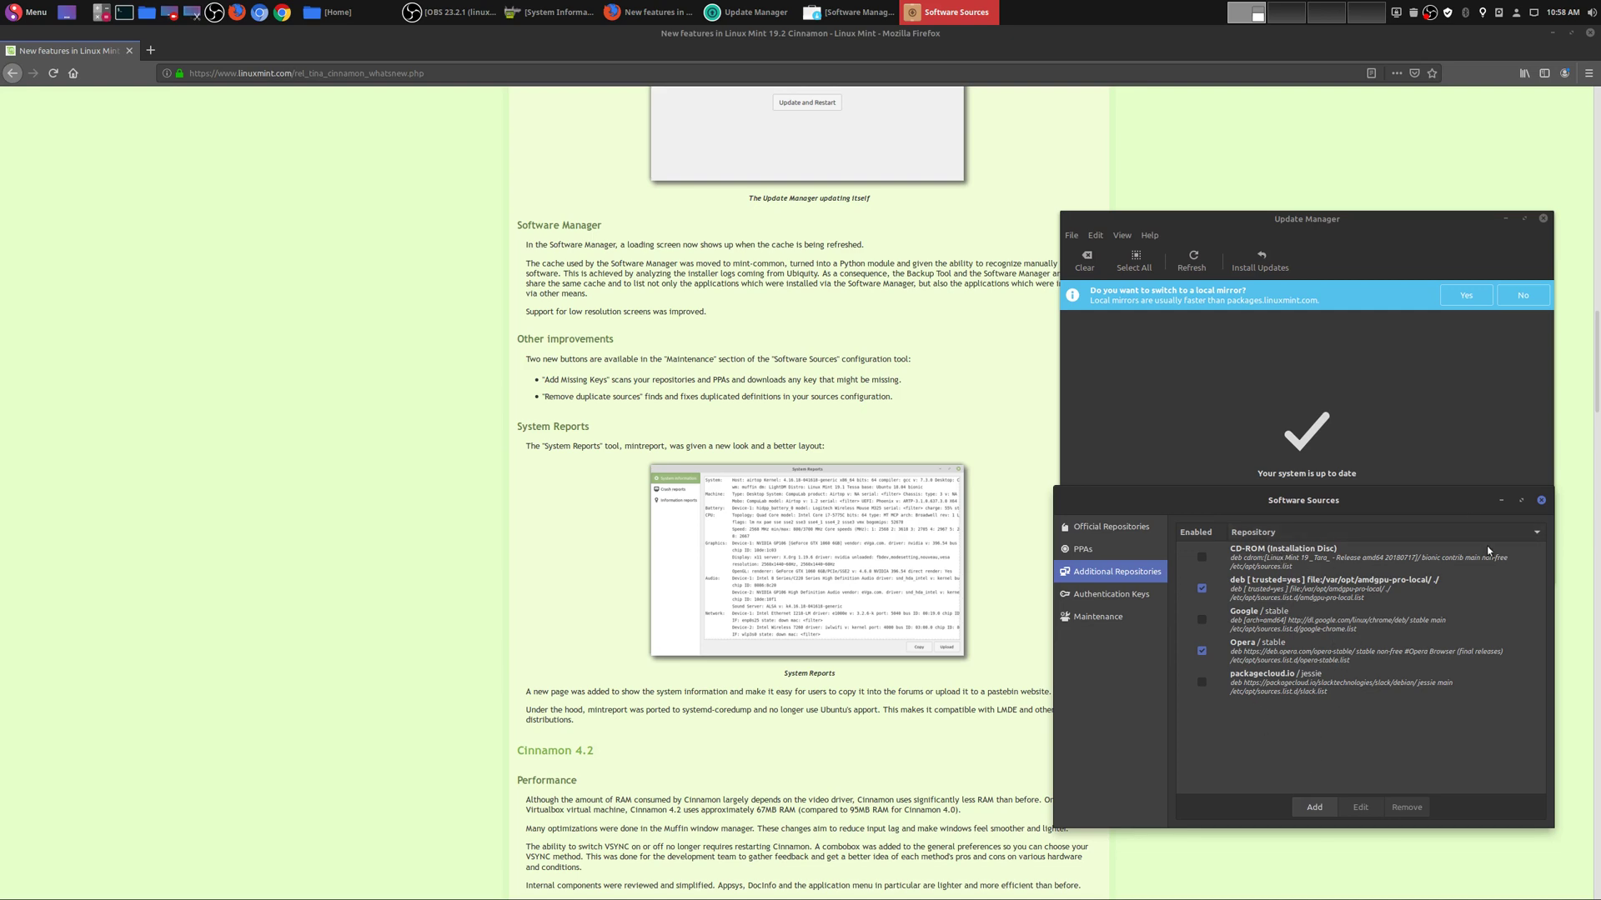
click(1541, 502)
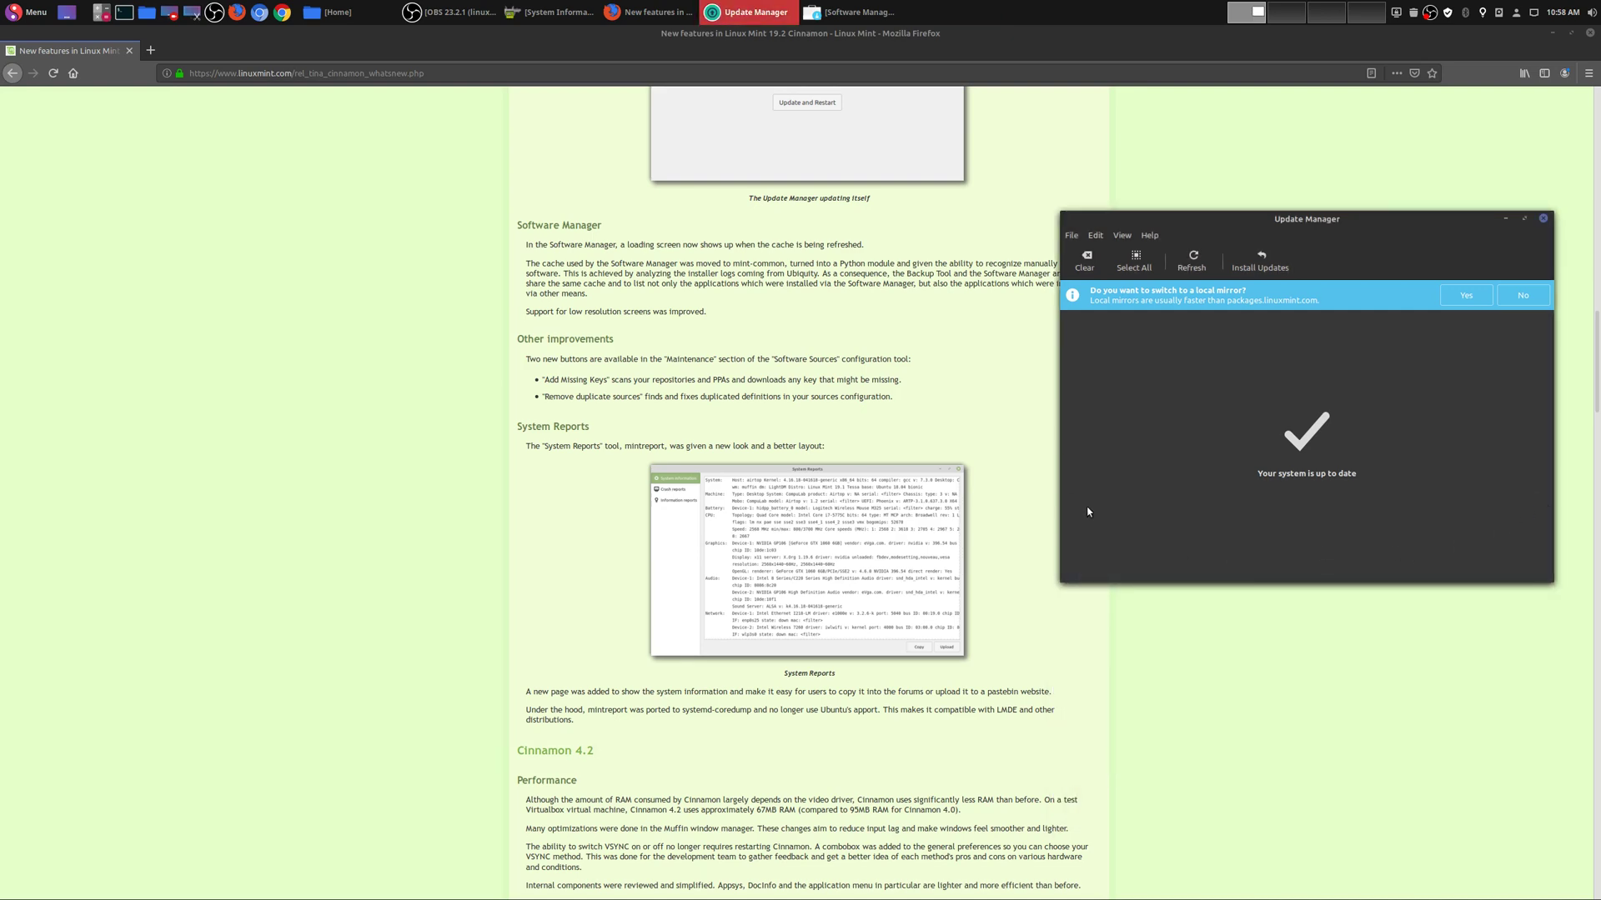
Clear the desktop, launch System Reports from the Administration category, and view its system information.
scroll(951, 499, down, 2)
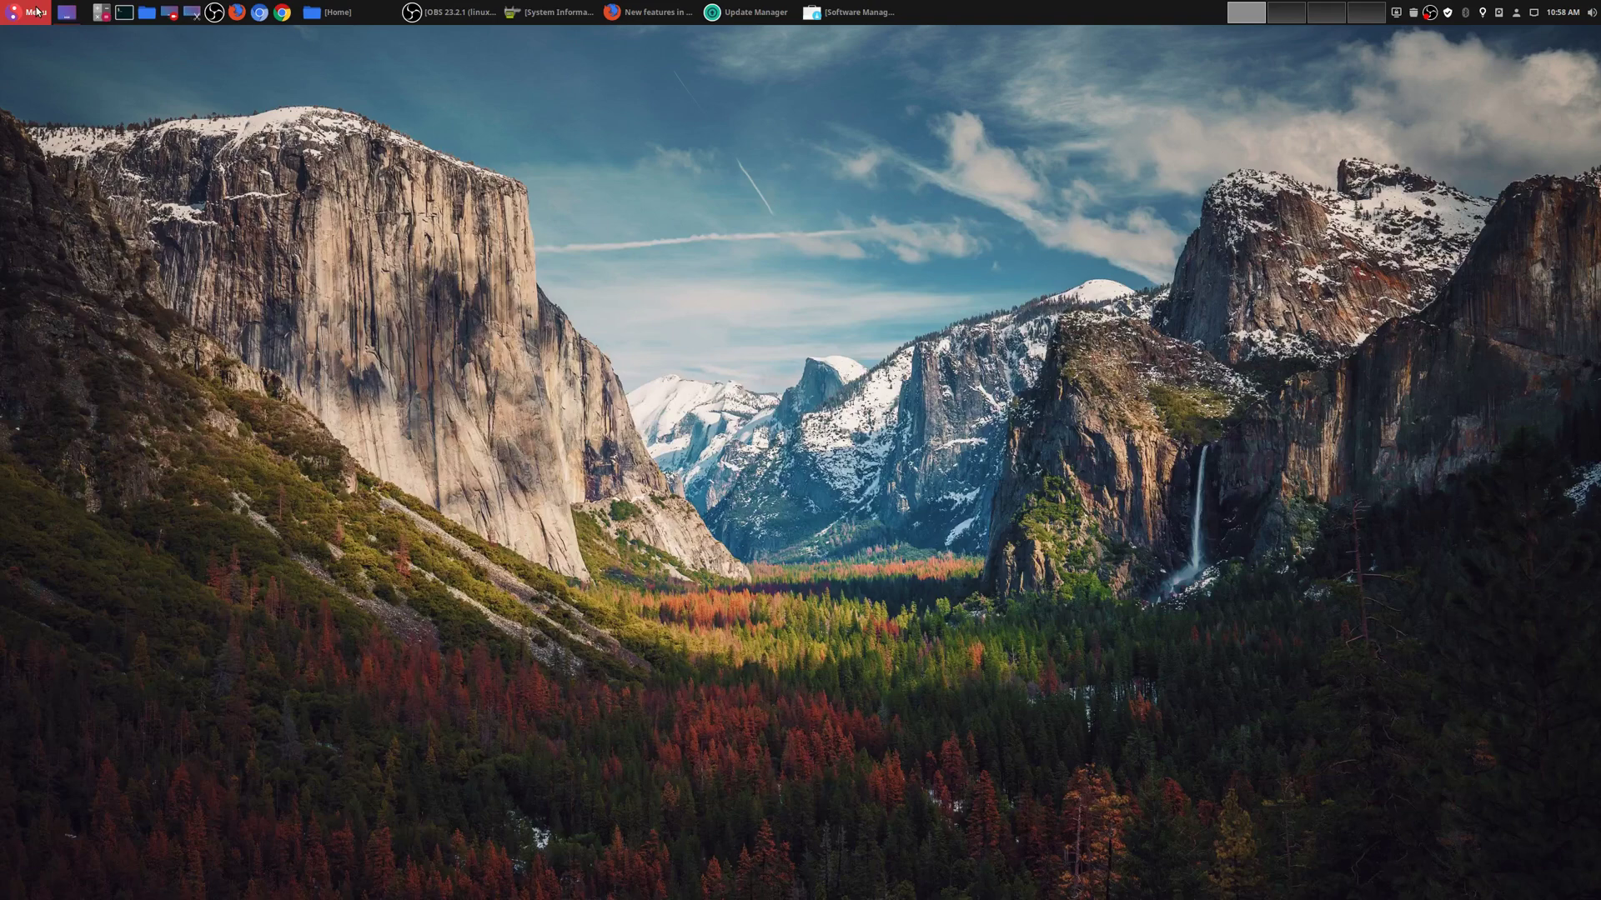
click(37, 11)
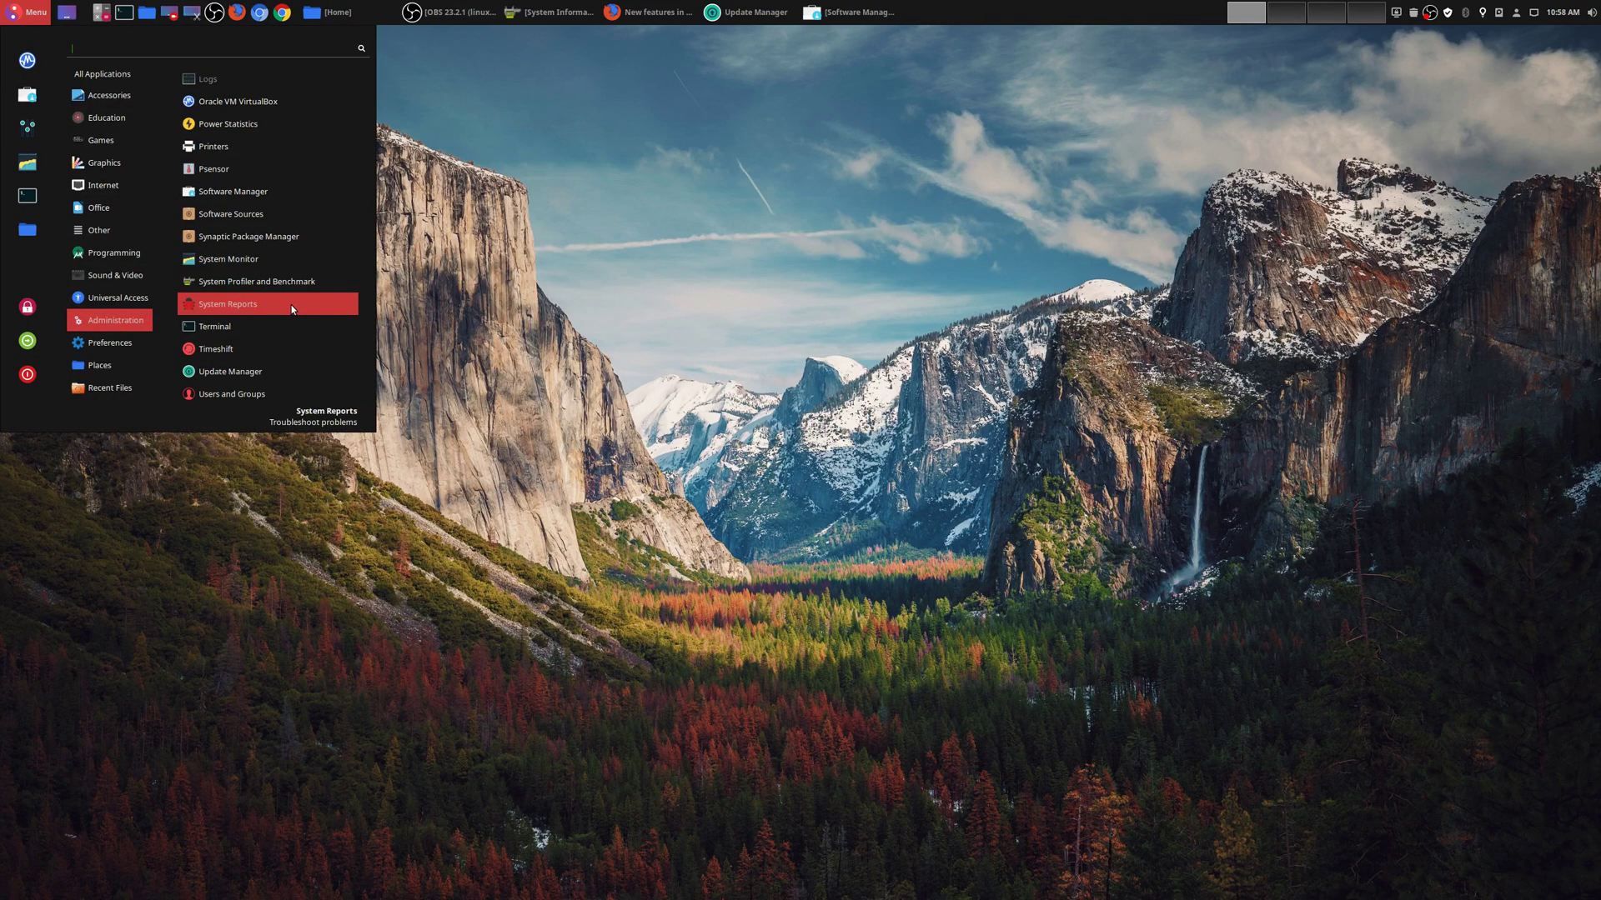
click(288, 305)
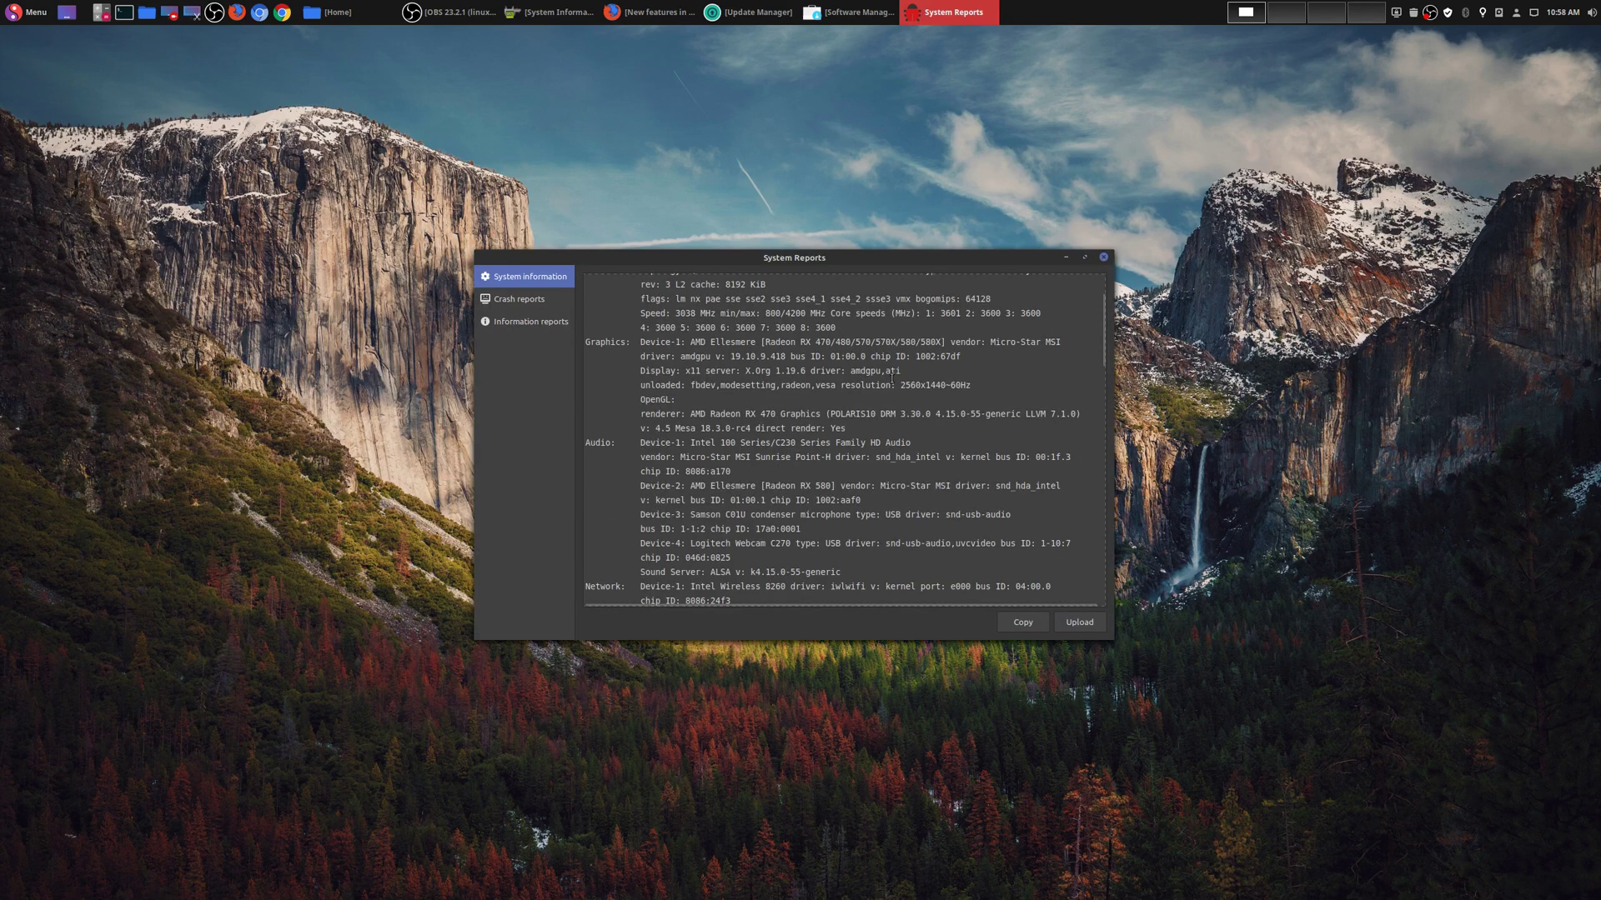
scroll(877, 375, down, 1)
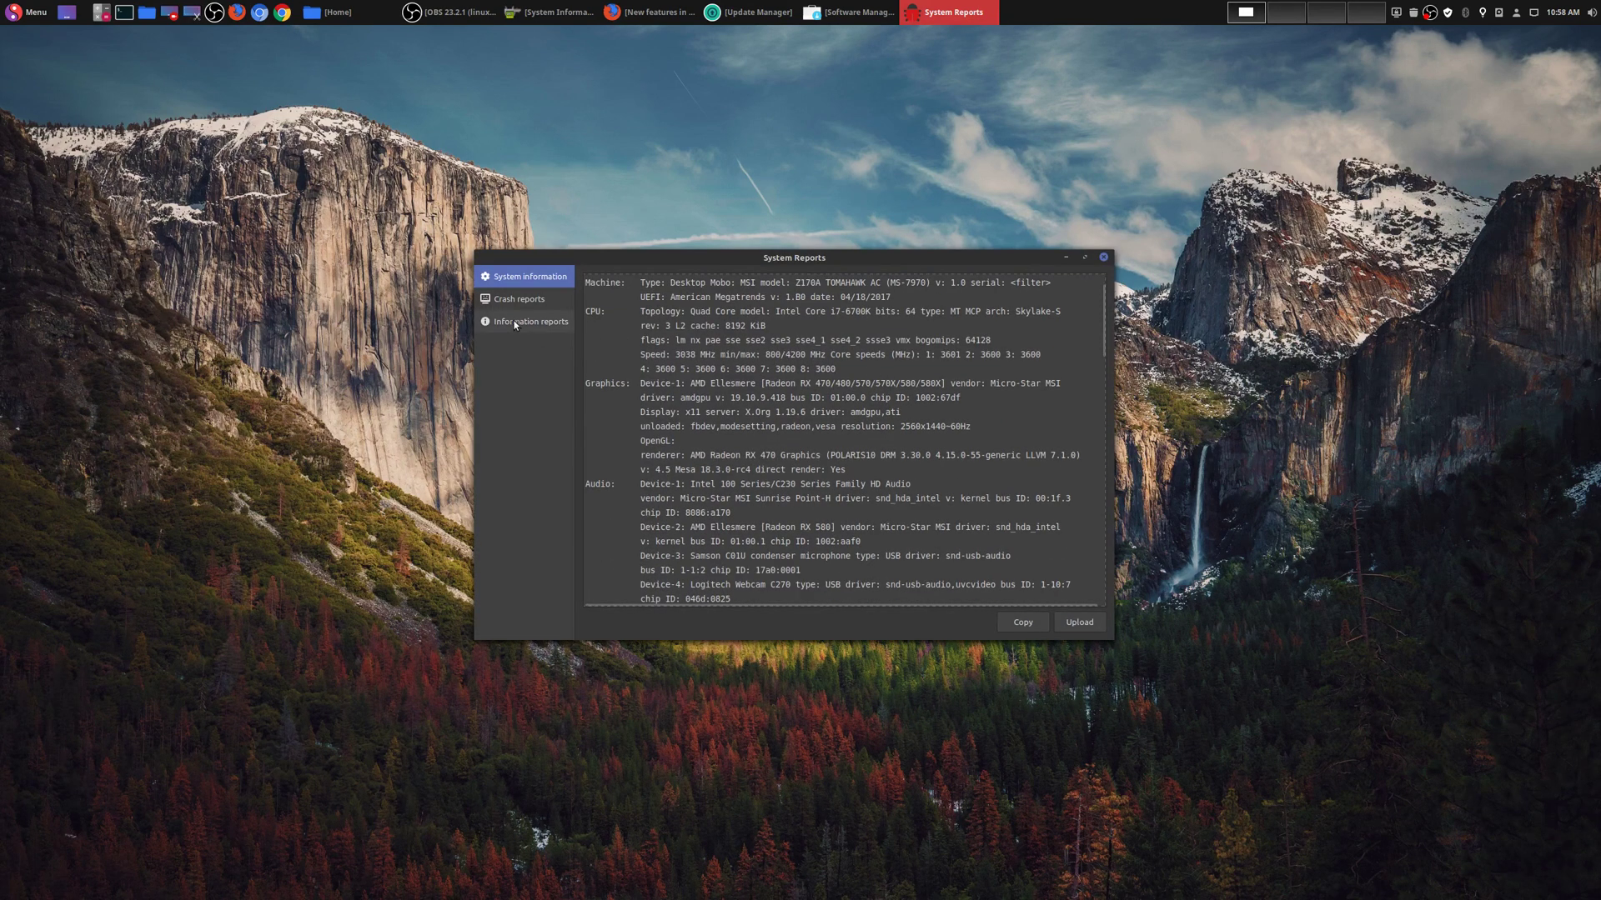
Check the Crash reports and Information reports pages, and return to System information.
click(543, 302)
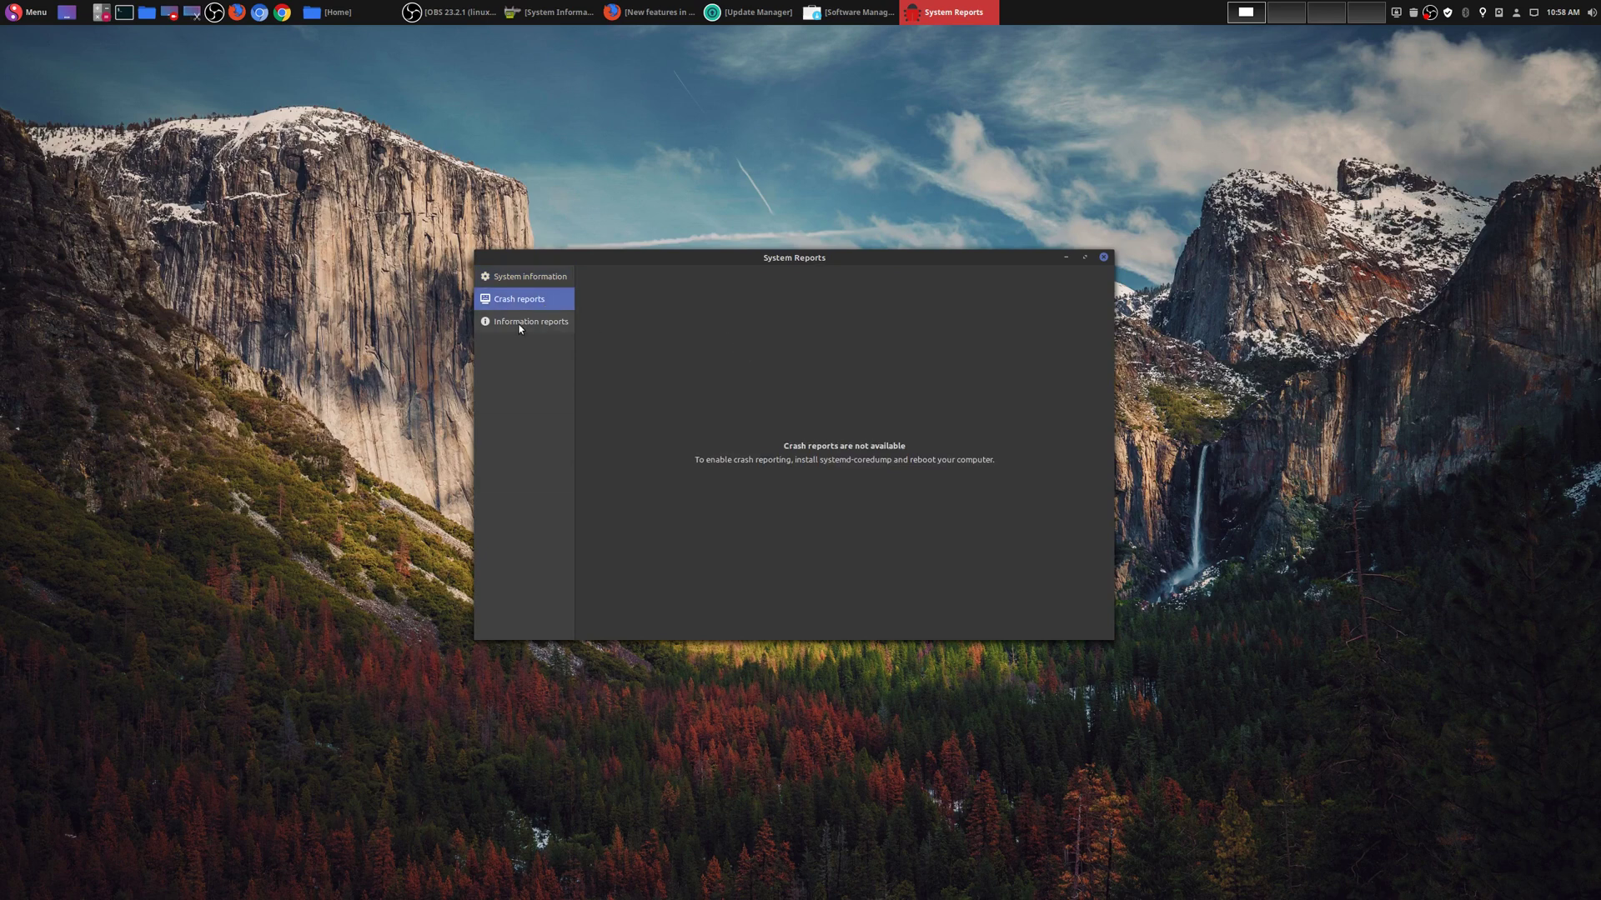
click(519, 329)
click(548, 287)
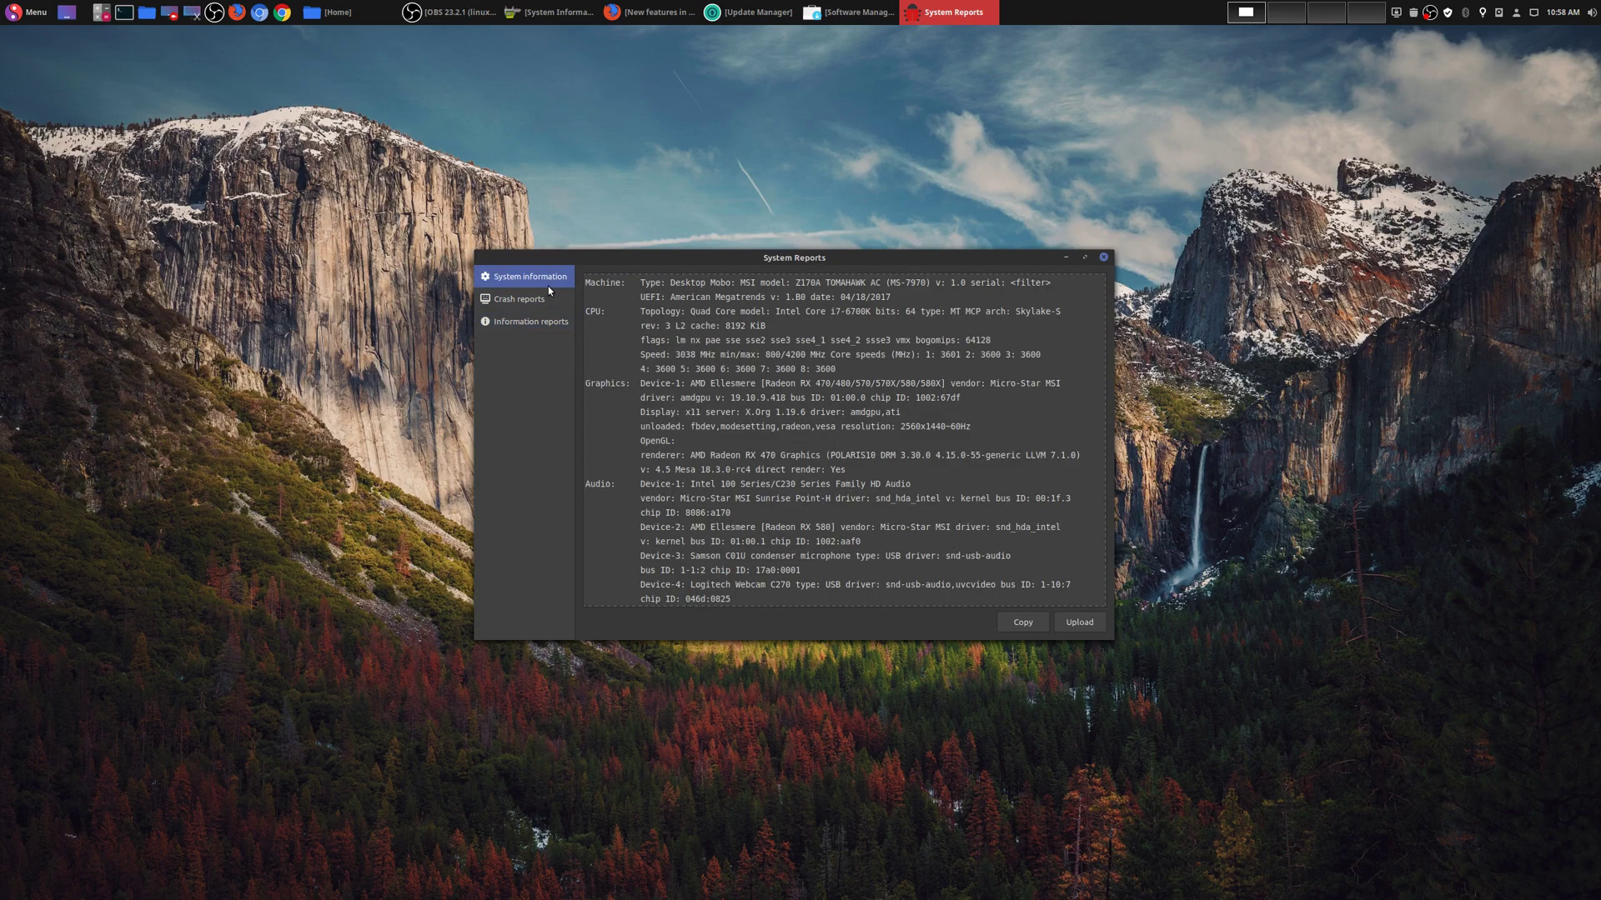
Examine the hardware details in System information, from network and drives back to the system summary, and minimize System Reports.
scroll(916, 471, down, 7)
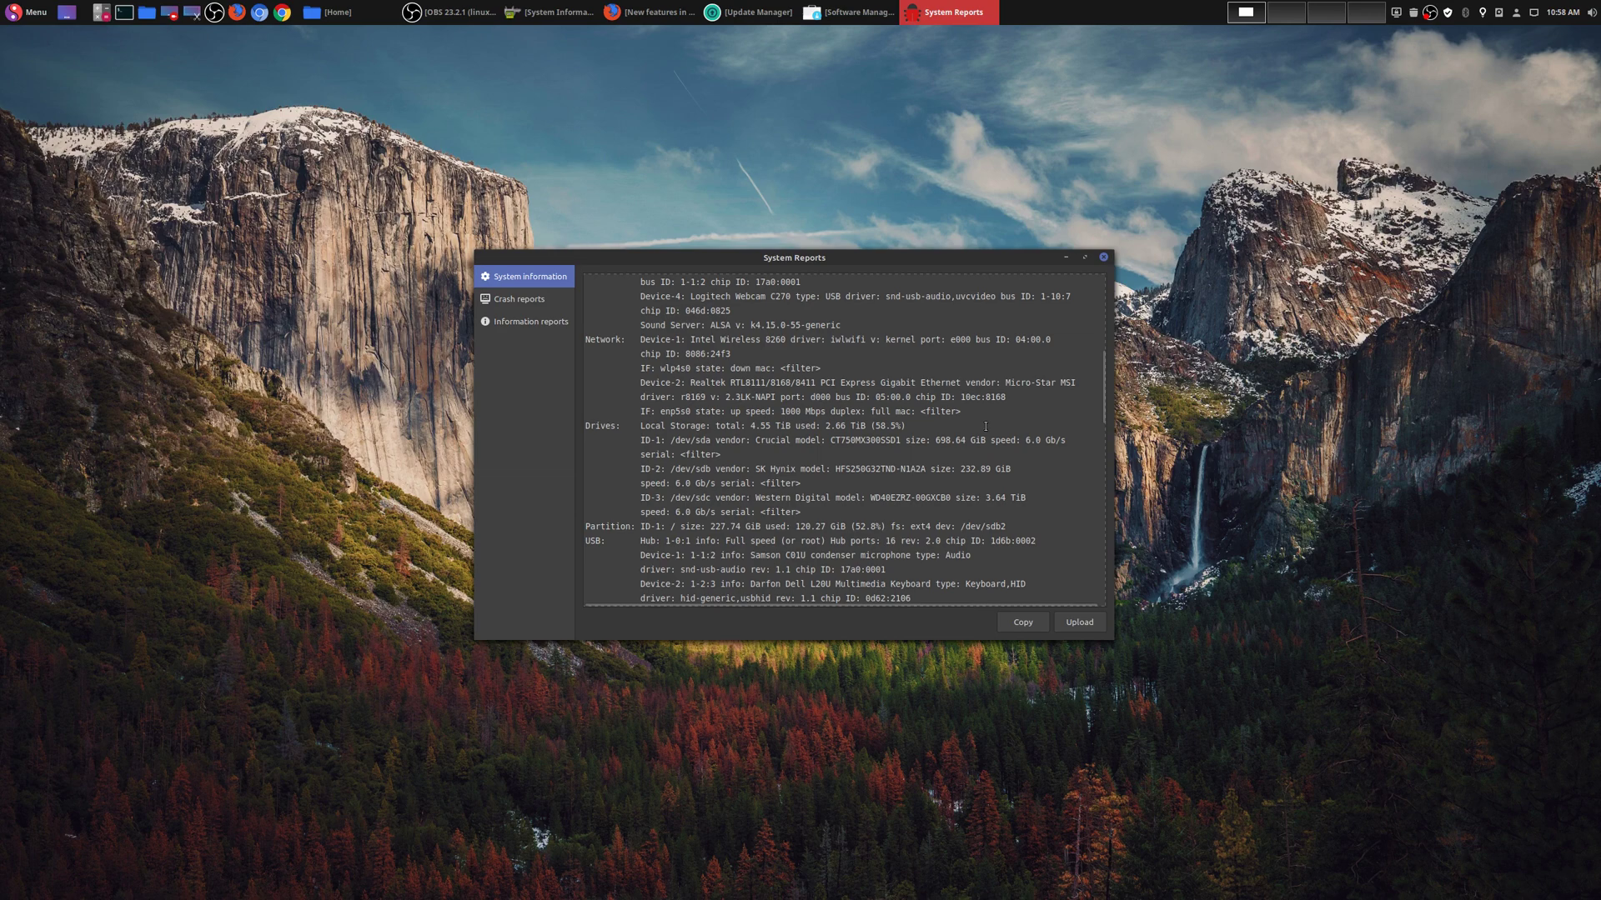
drag(981, 261, 1051, 287)
scroll(1111, 445, down, 2)
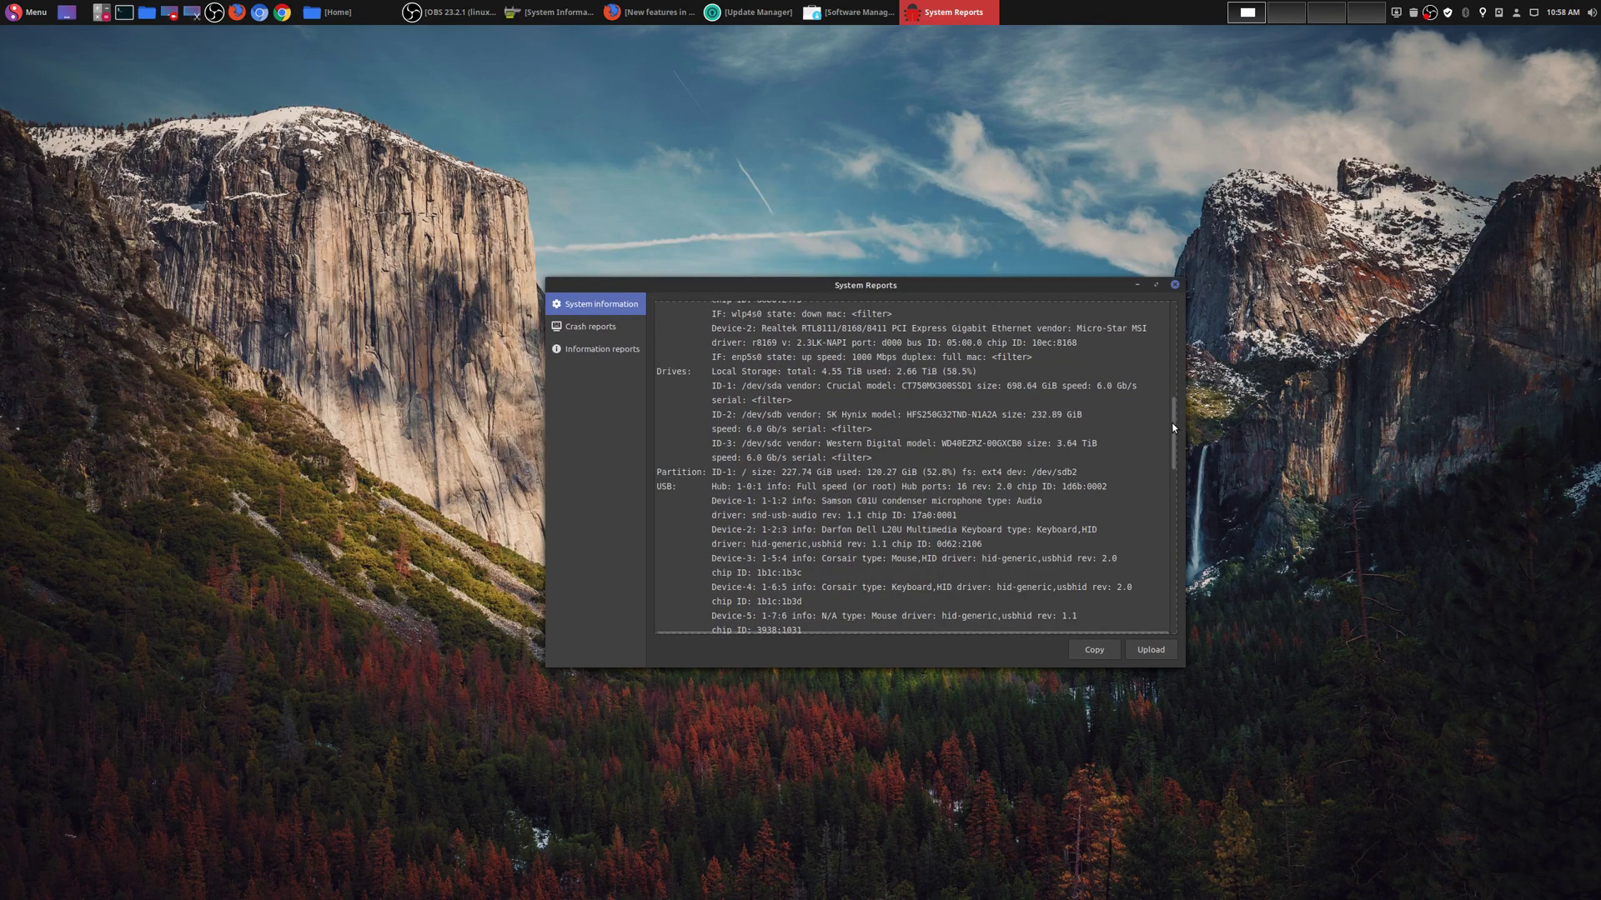
drag(1173, 428, 1174, 322)
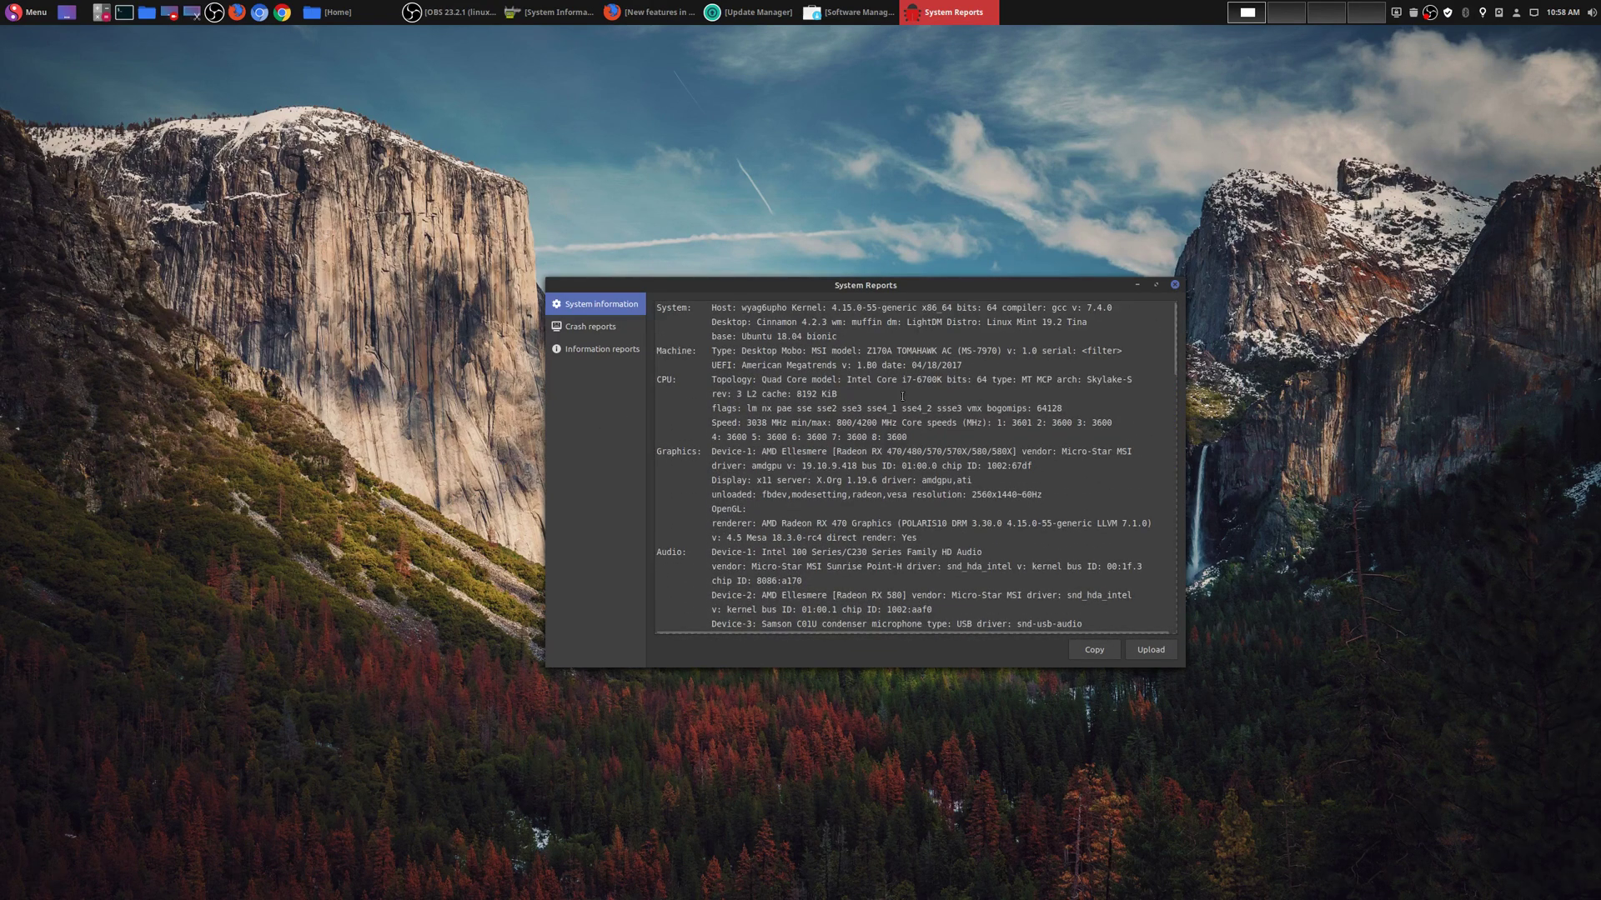
click(1137, 285)
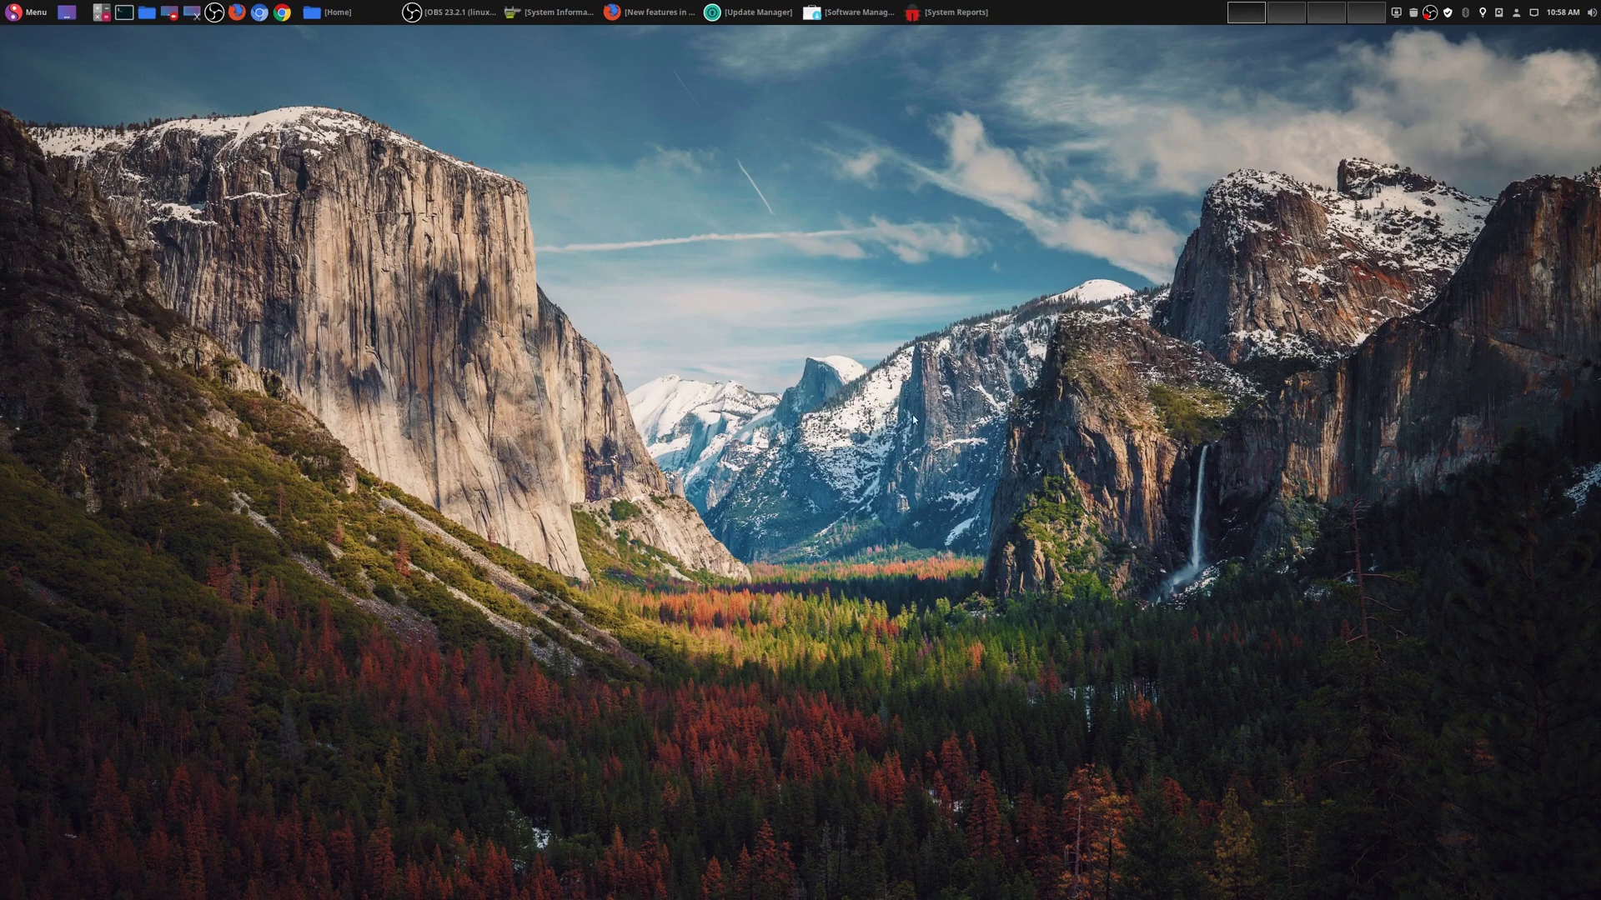
Switch back to Firefox and read the Cinnamon 4.2 section on performance, menu and scrollbar settings.
click(654, 12)
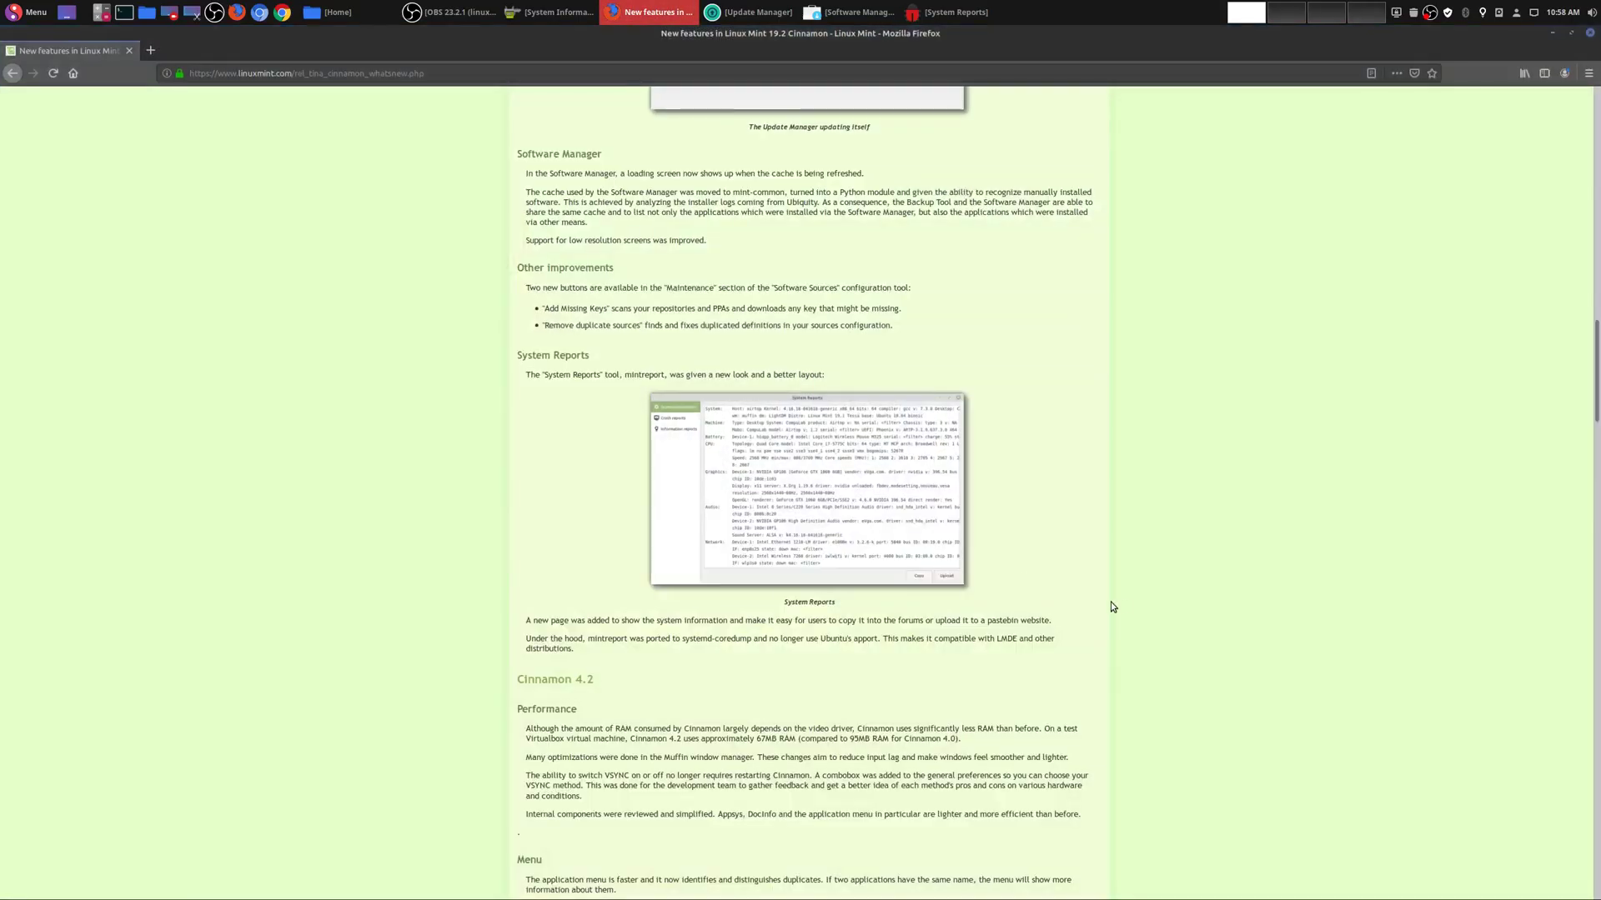
scroll(1113, 592, down, 3)
scroll(1053, 601, down, 3)
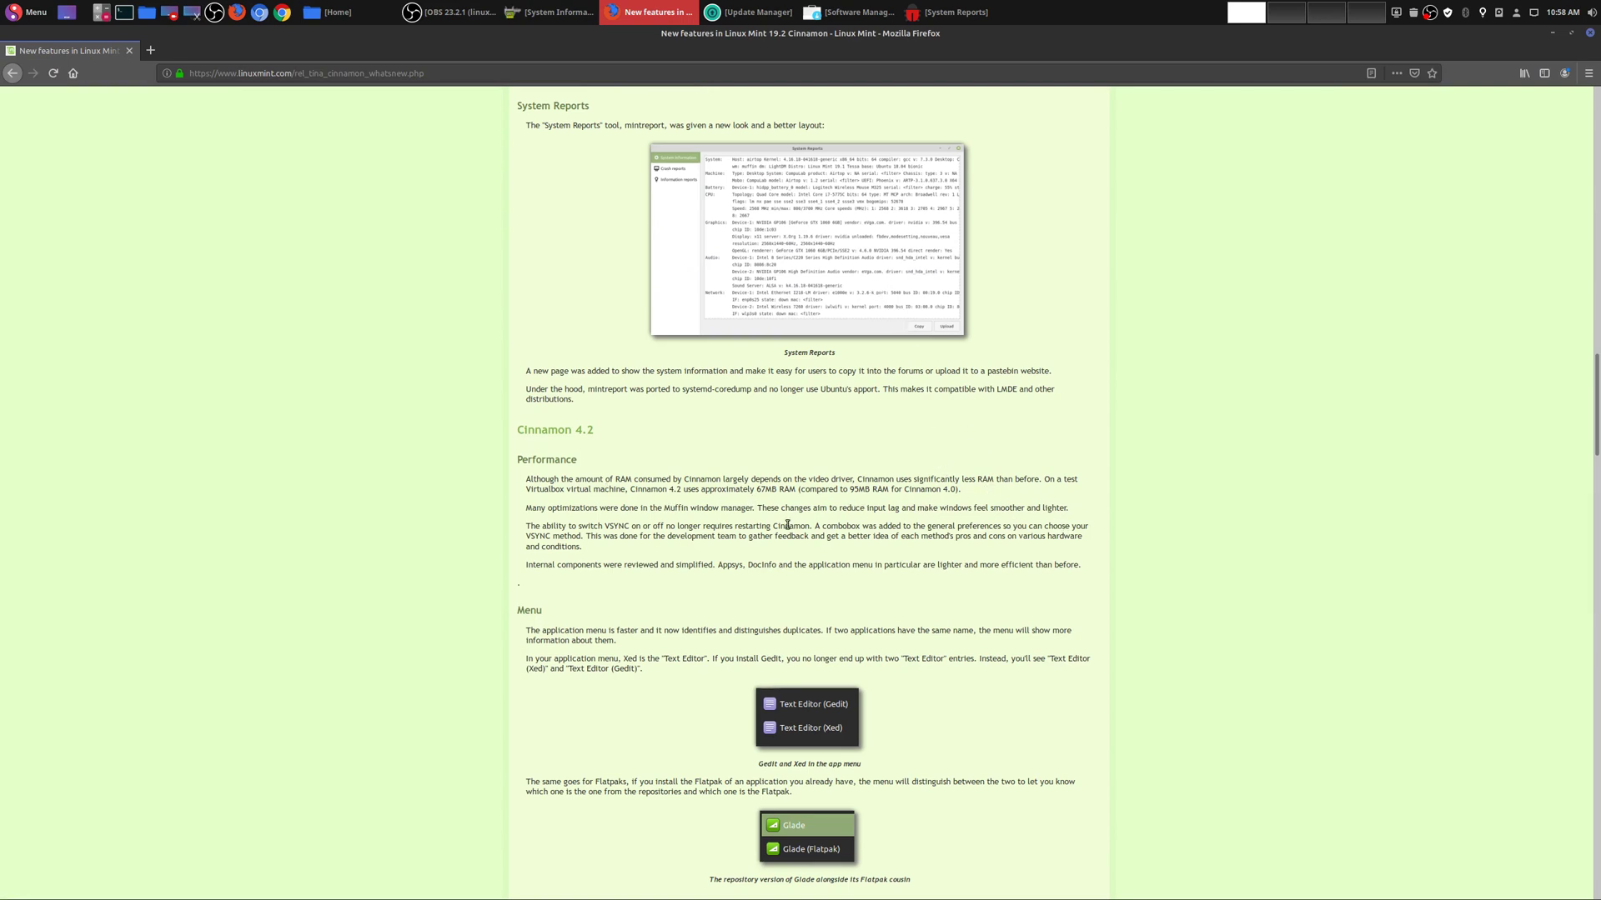
scroll(903, 551, down, 1)
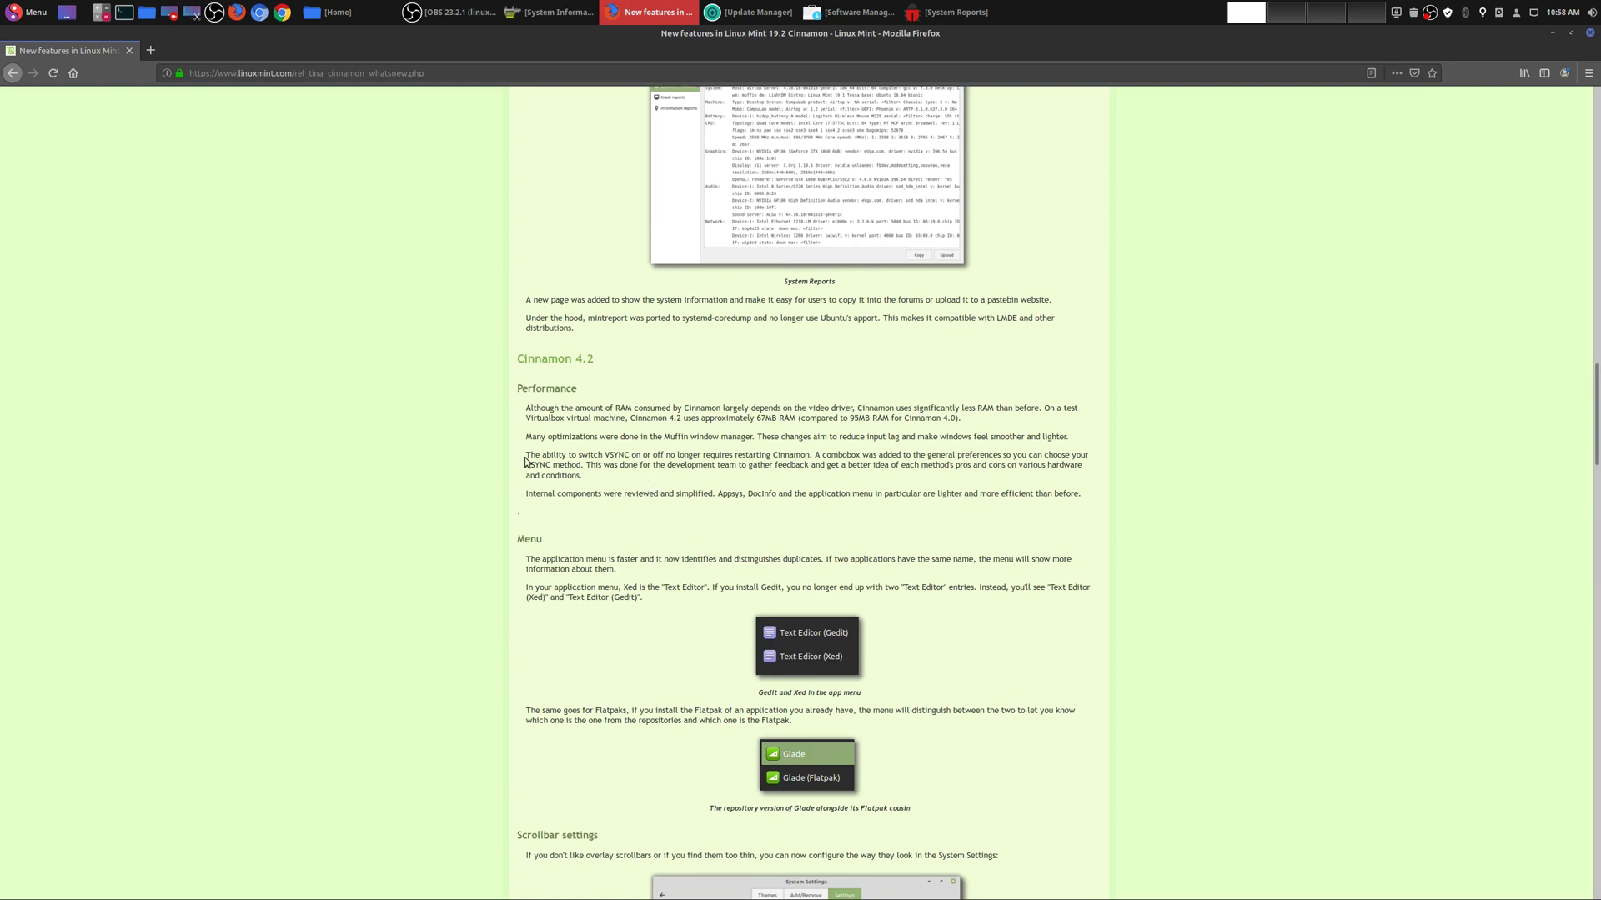
scroll(682, 447, down, 3)
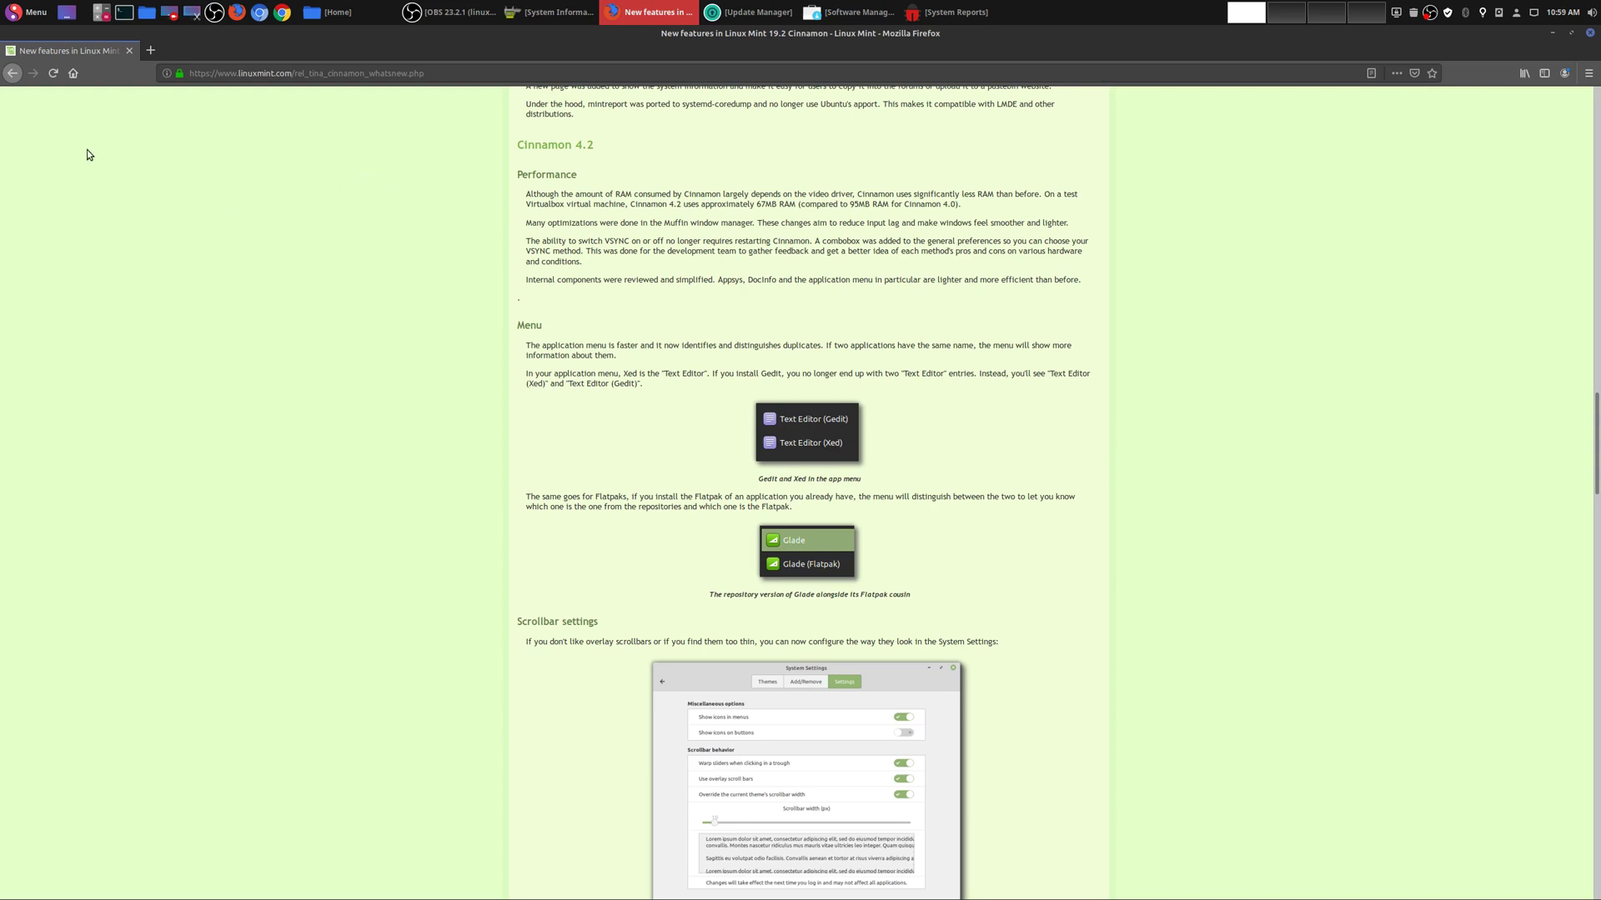
Browse the Administration category of the application menu, and read the release notes from the Menu section to Scrollbar settings.
click(28, 15)
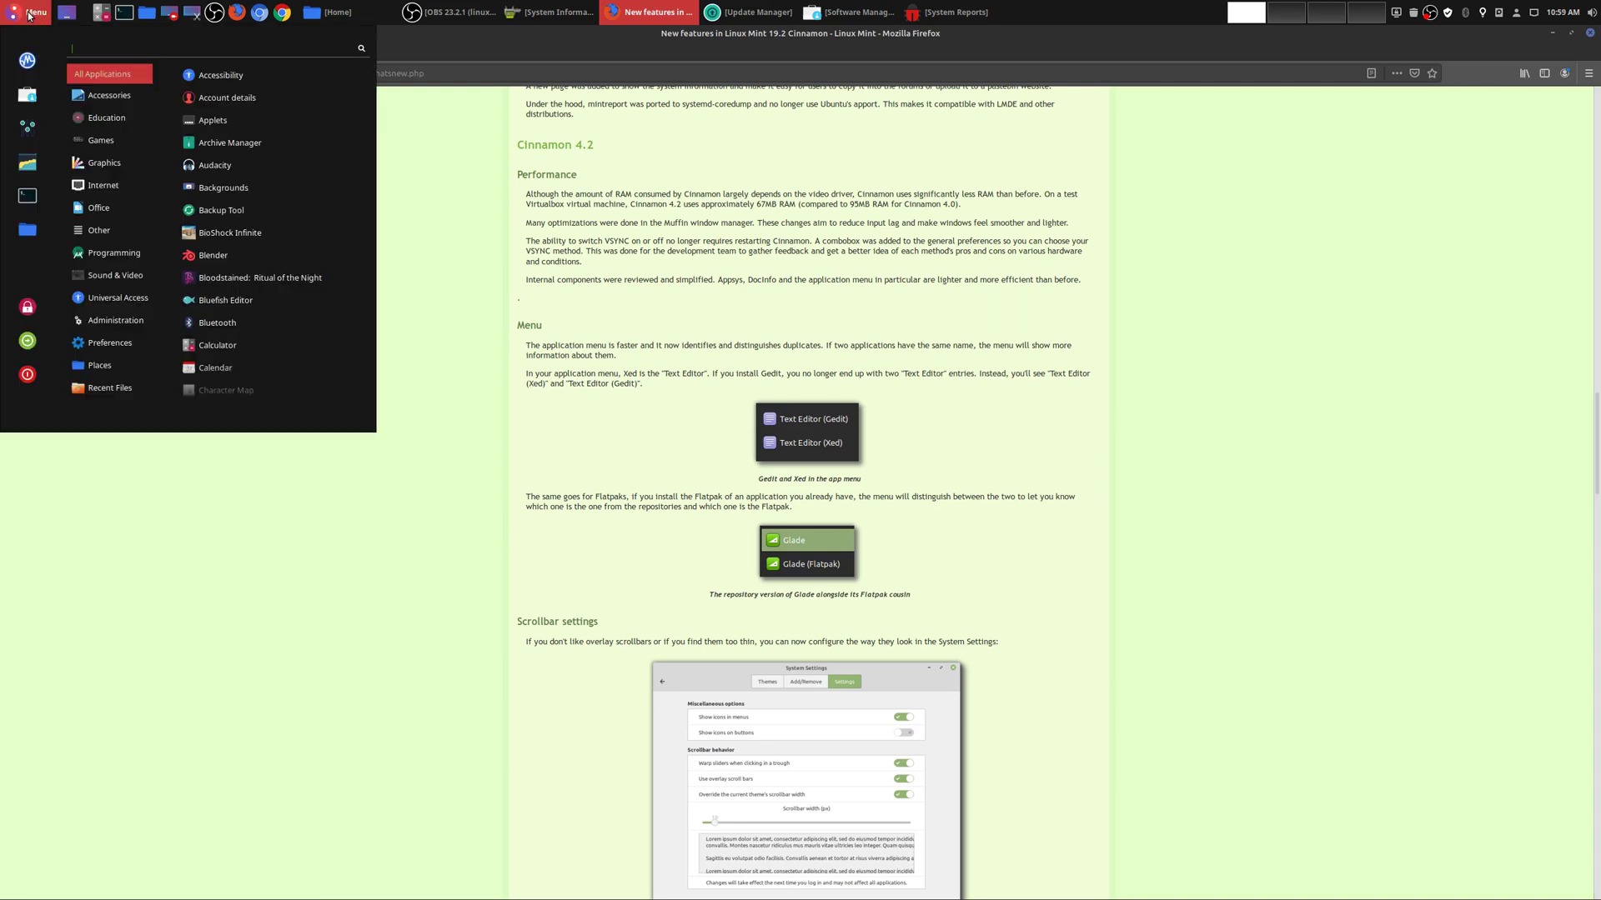
mouse_move(136, 330)
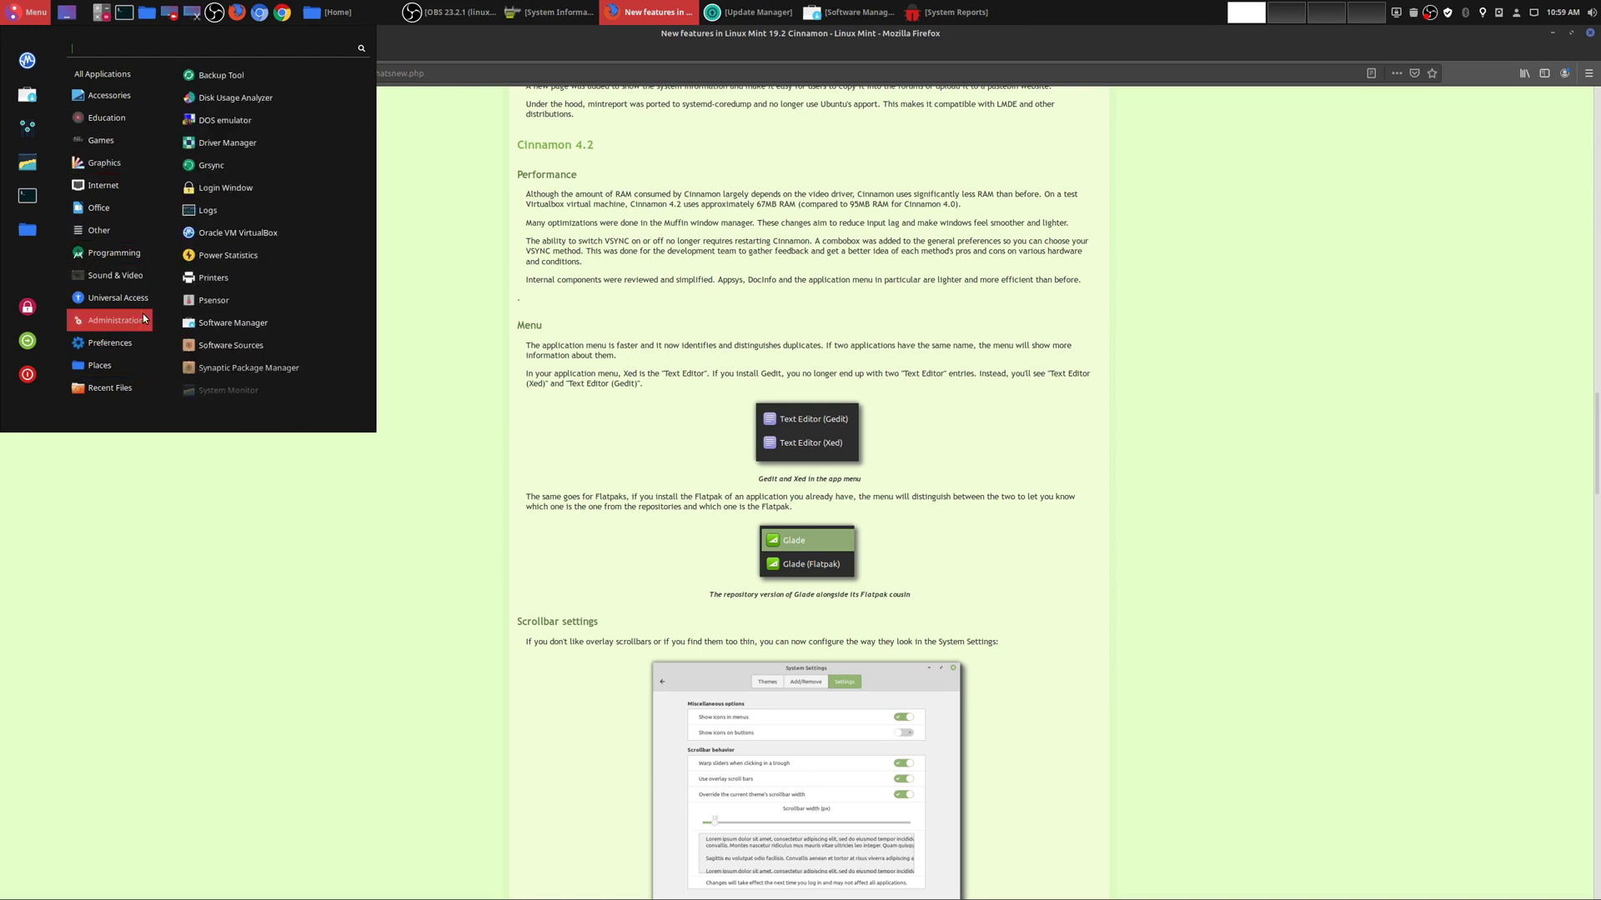
click(422, 383)
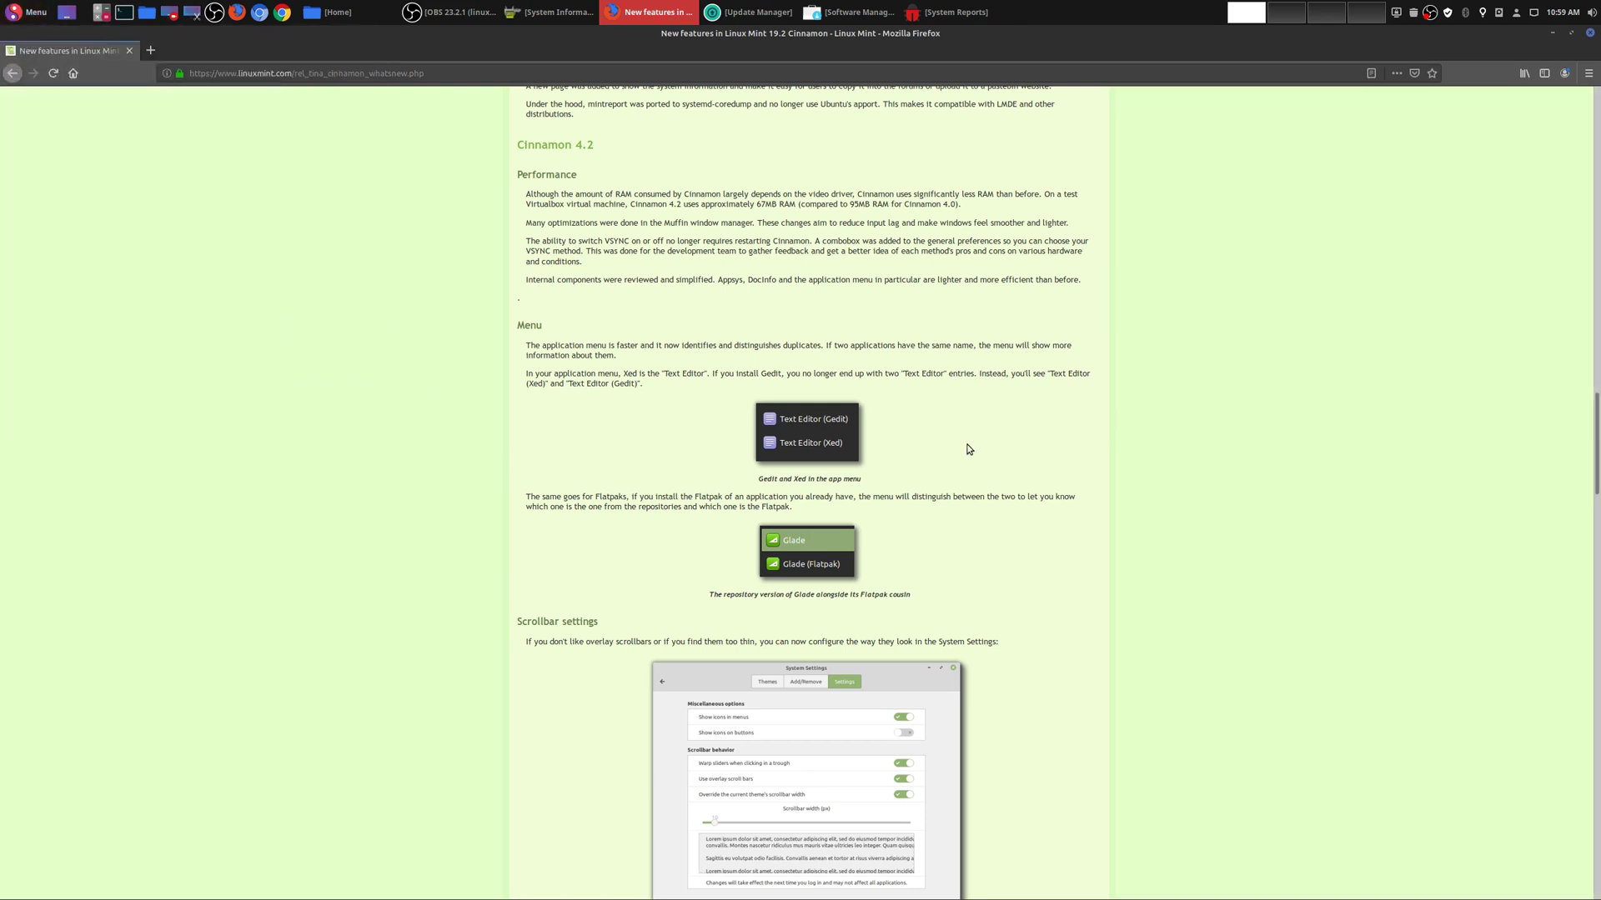
scroll(1250, 491, down, 2)
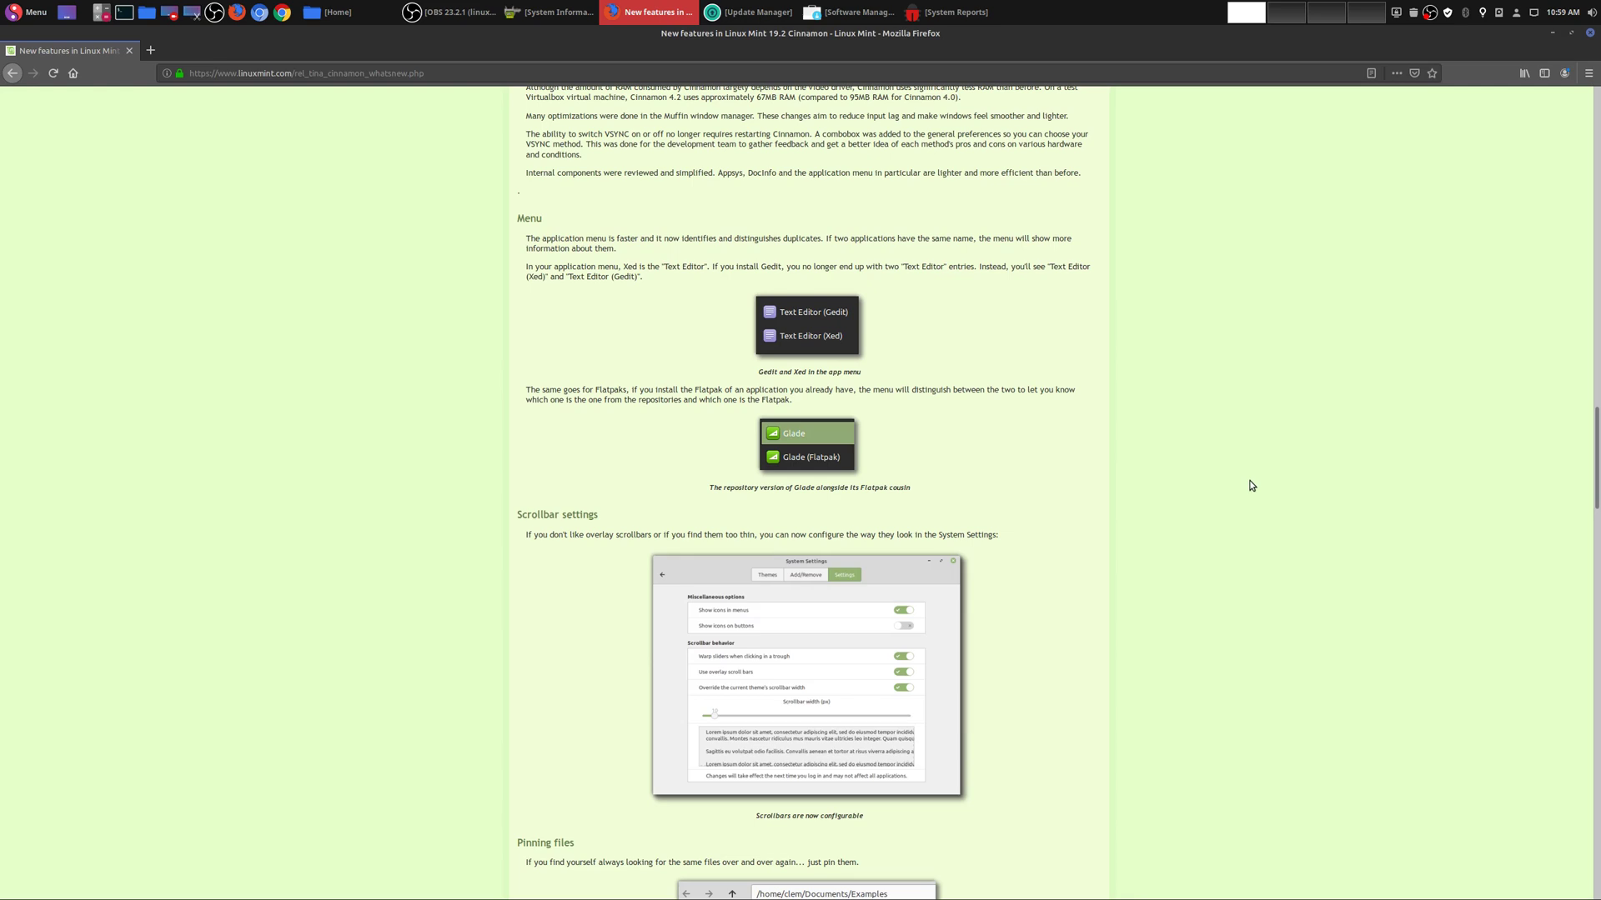
scroll(1250, 485, down, 2)
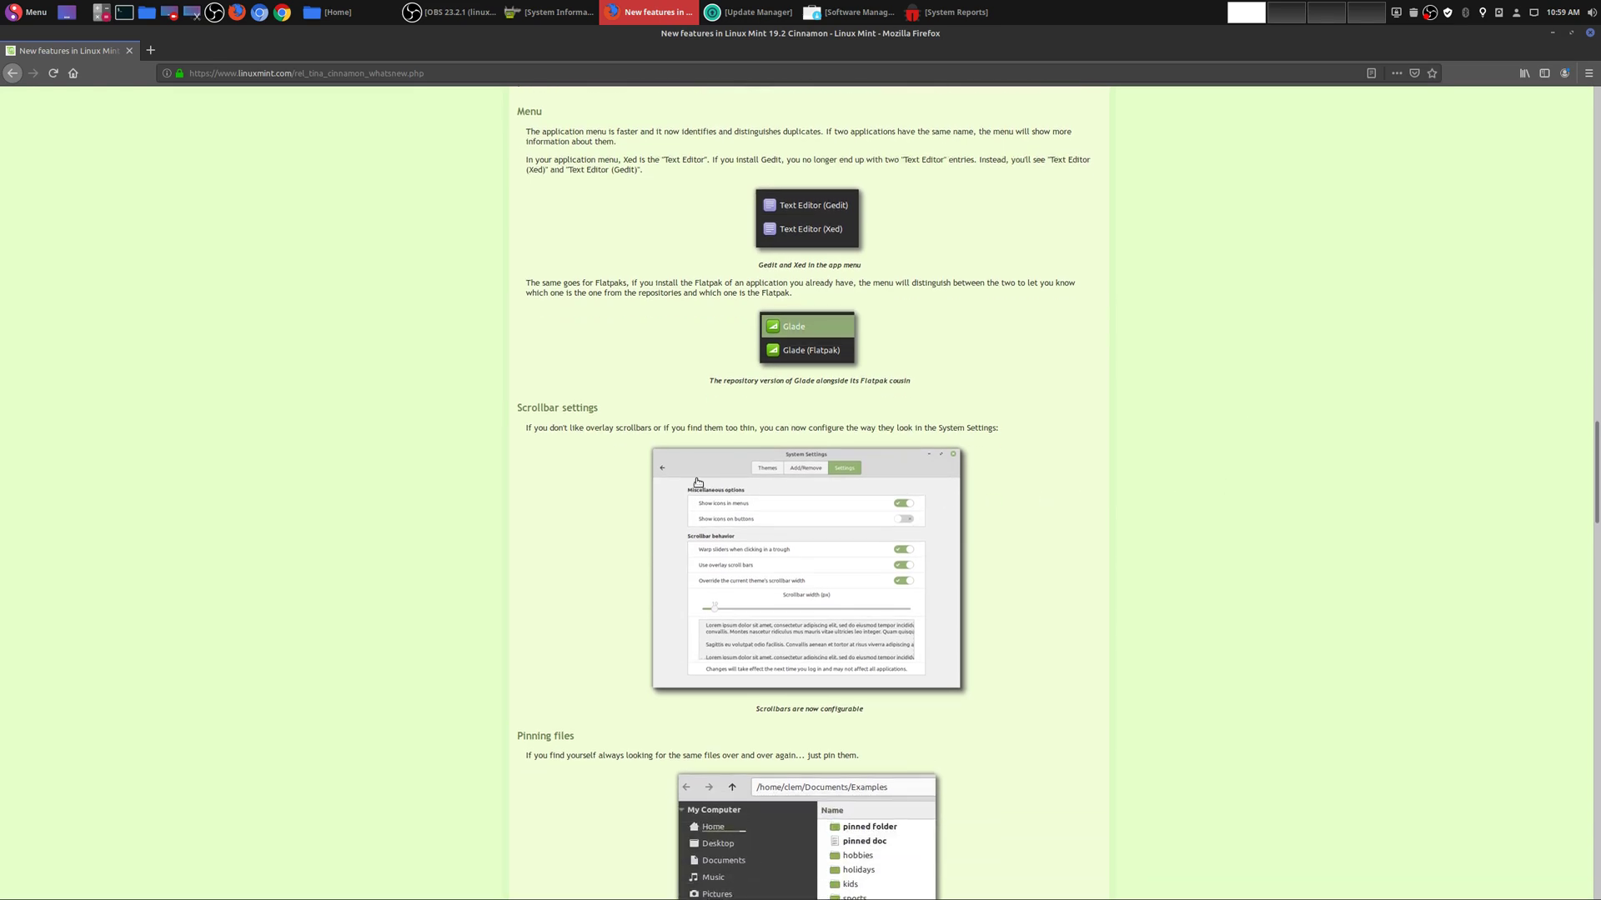
scroll(774, 504, down, 2)
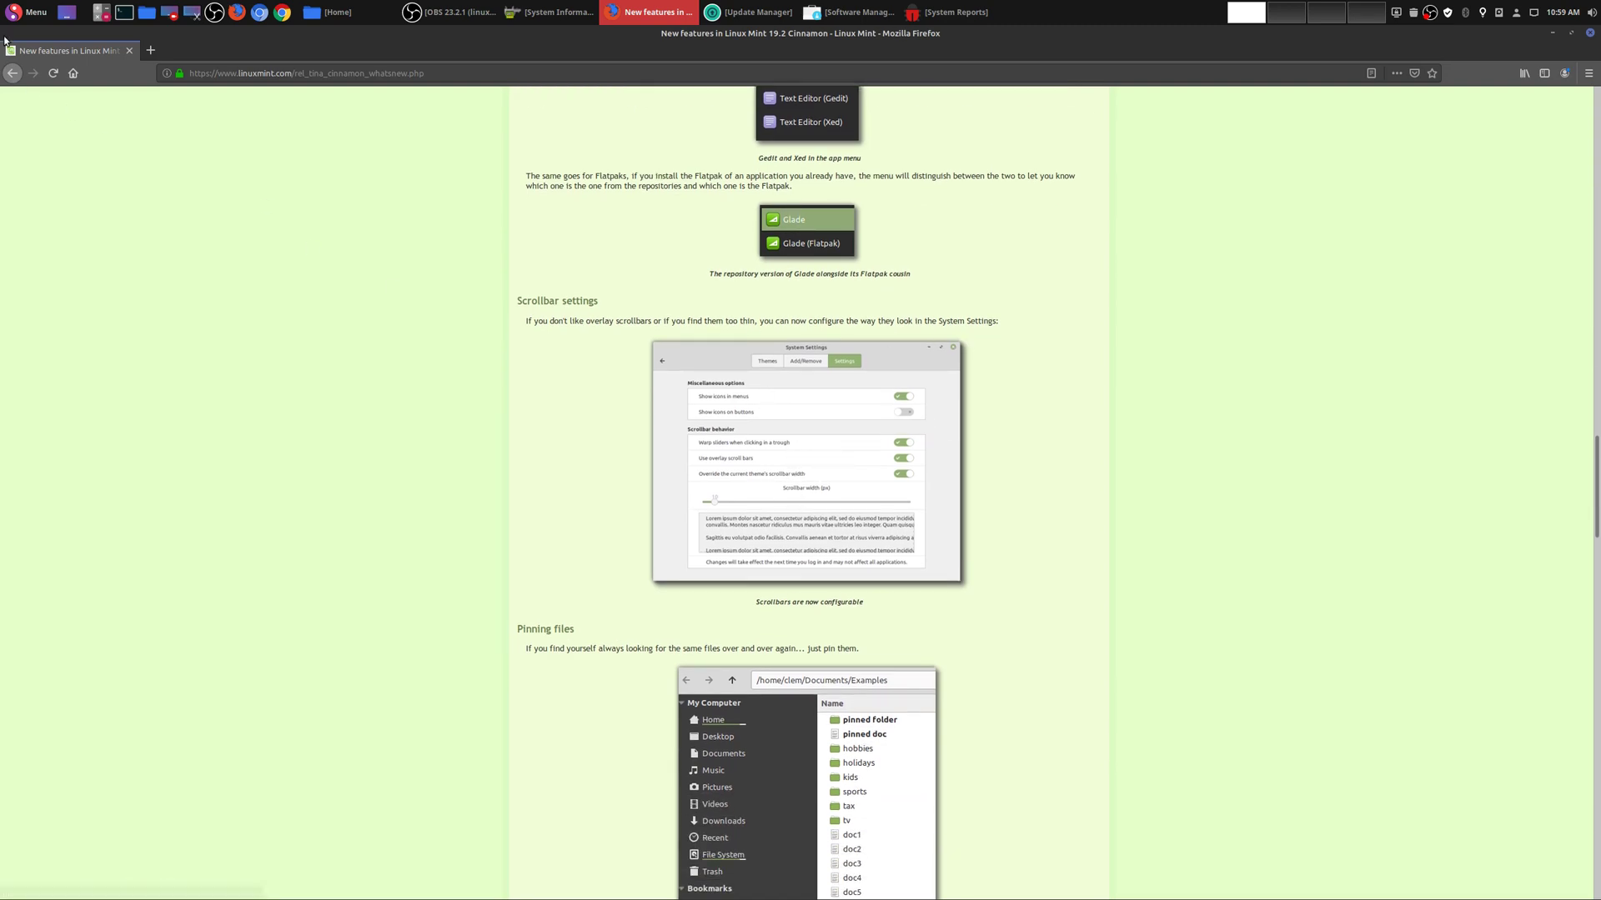
Open System Settings and display the miscellaneous and scrollbar behavior options for Themes.
click(16, 7)
click(27, 127)
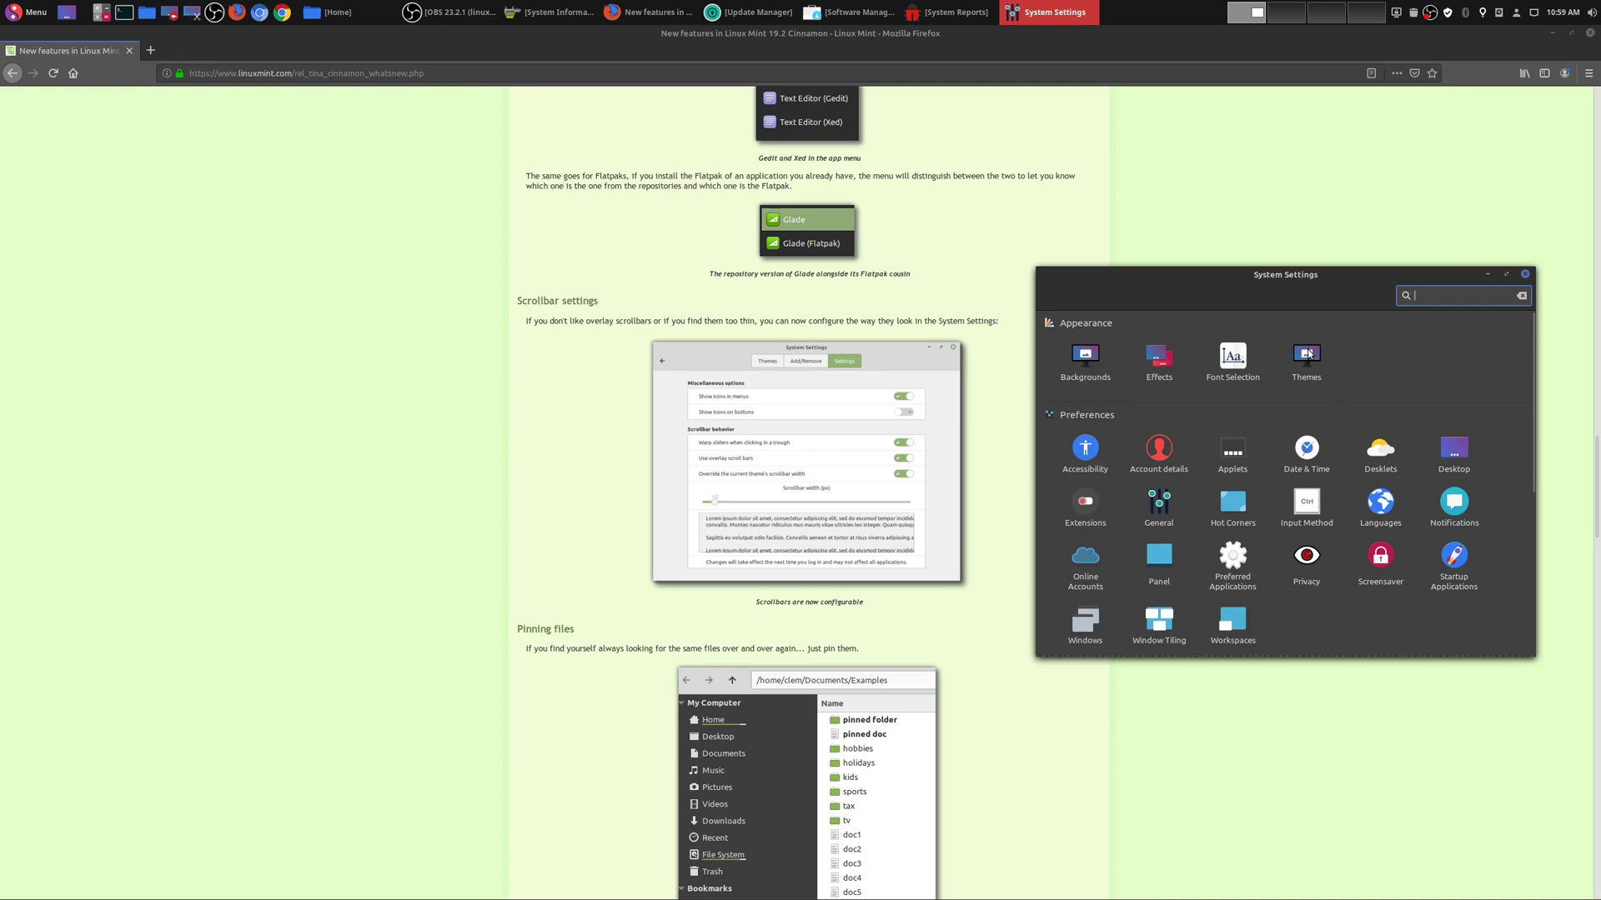
click(1306, 357)
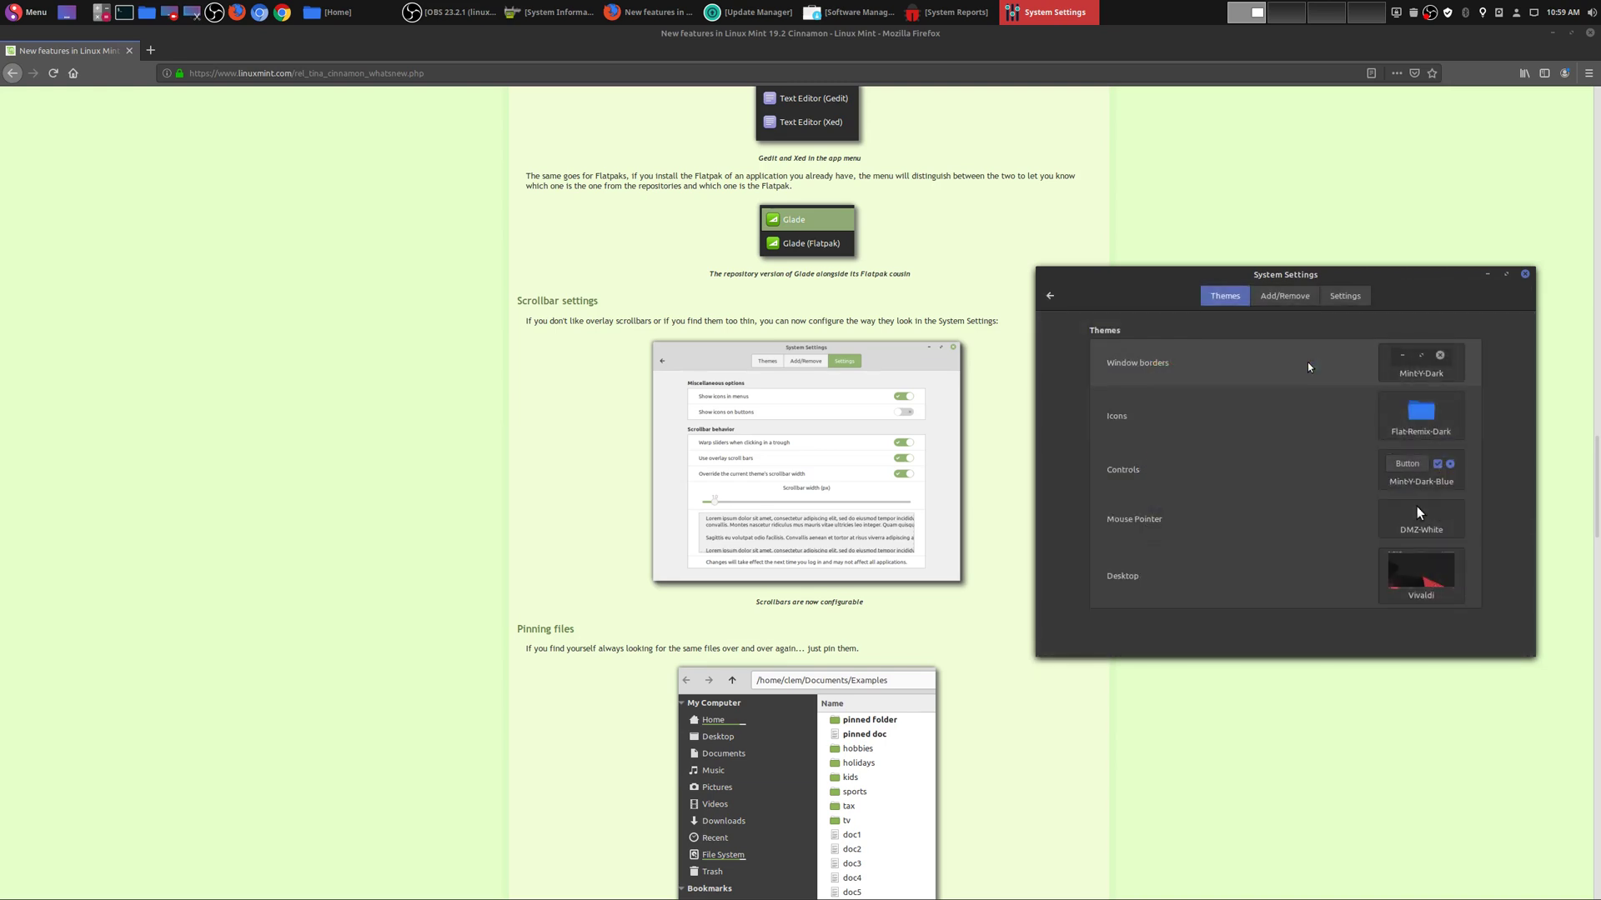
click(1352, 295)
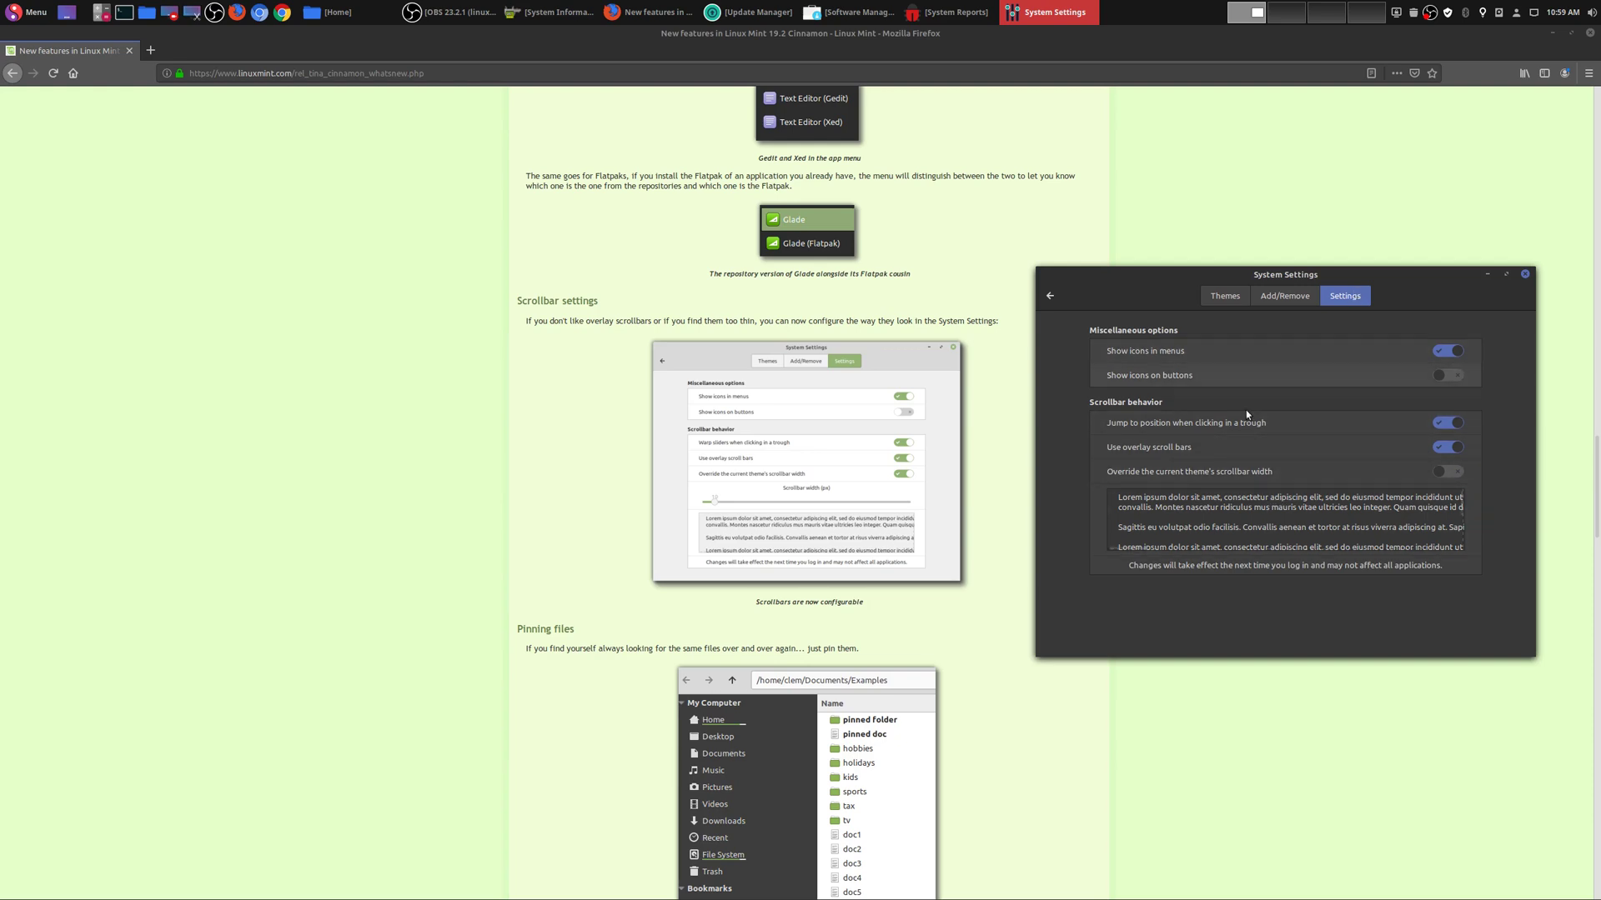
Turn overlay scroll bars off to compare the scrollbars, and turn the option back on.
click(1441, 451)
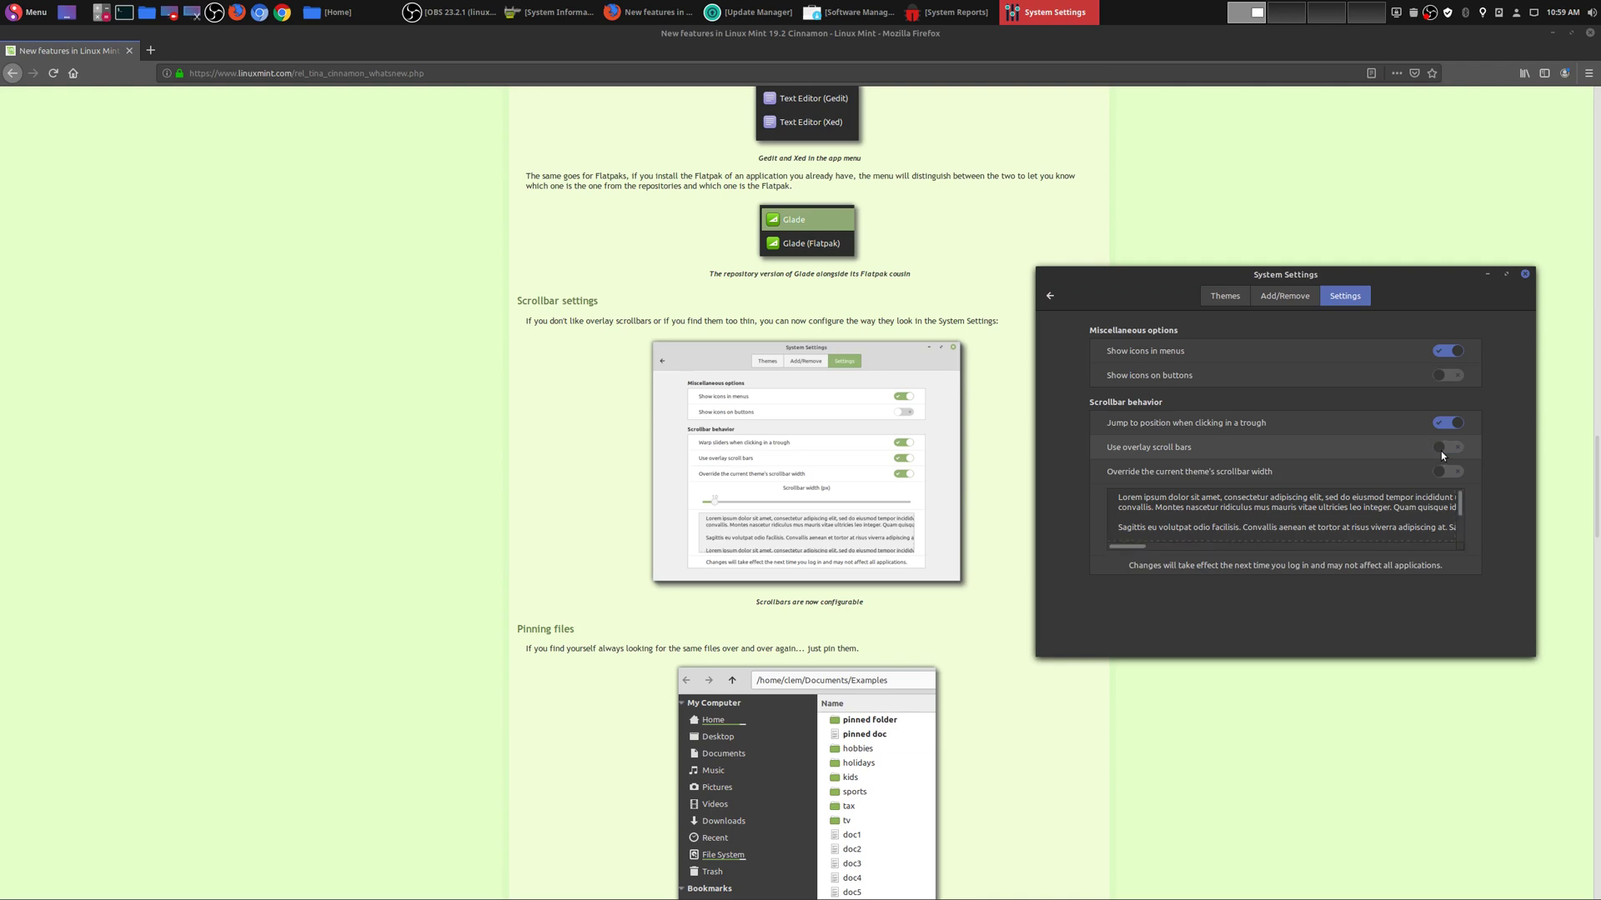
drag(1598, 499, 1573, 377)
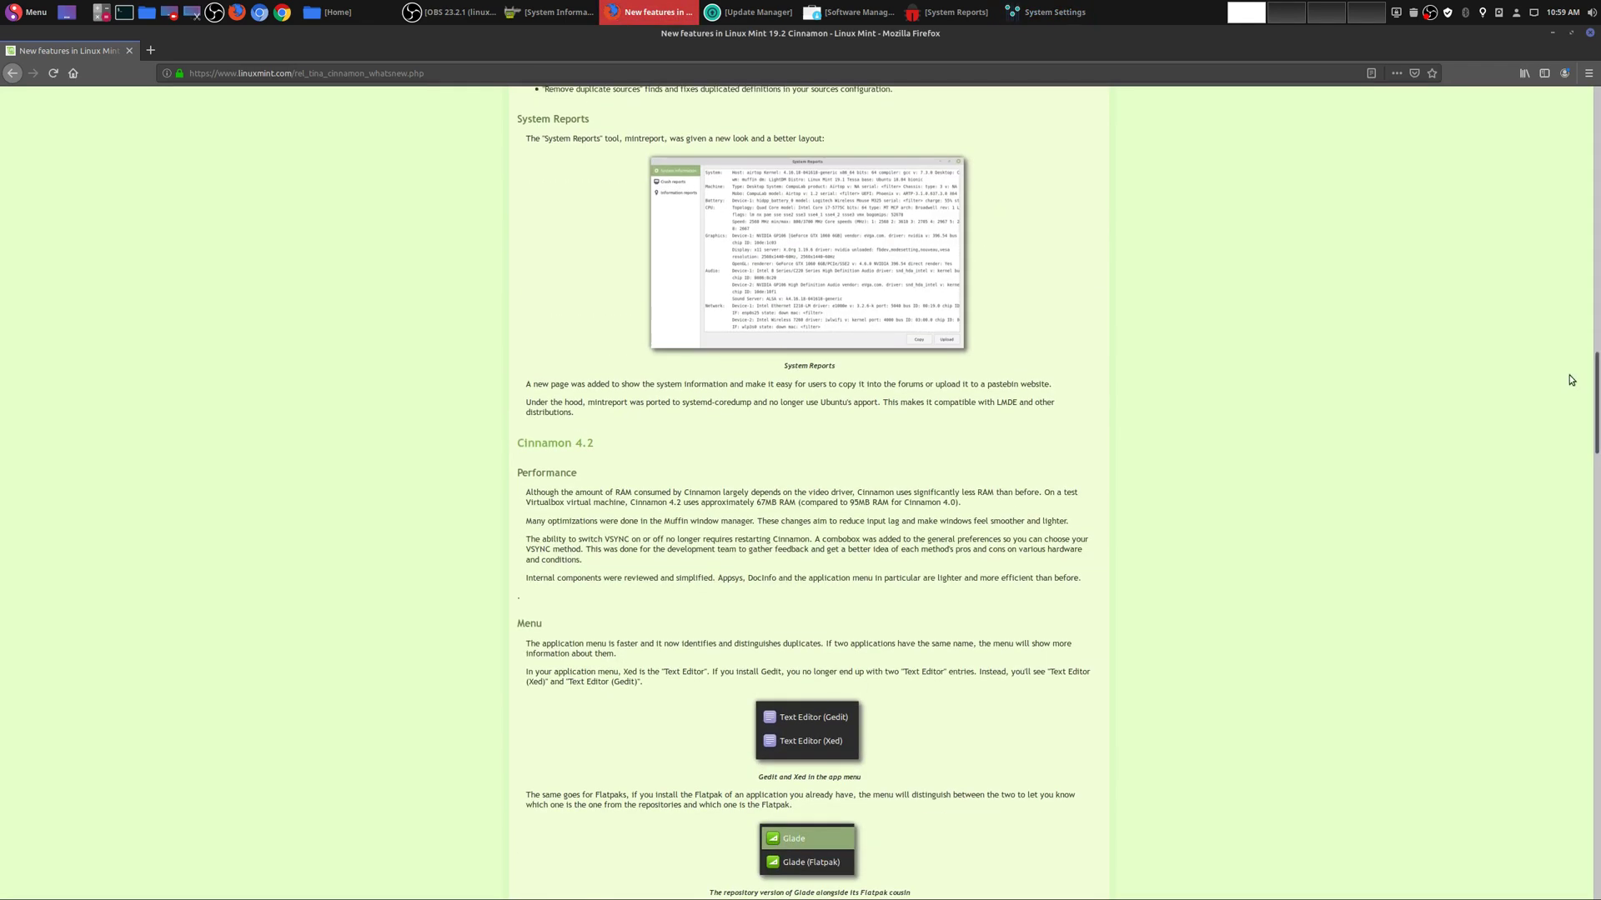
click(1376, 447)
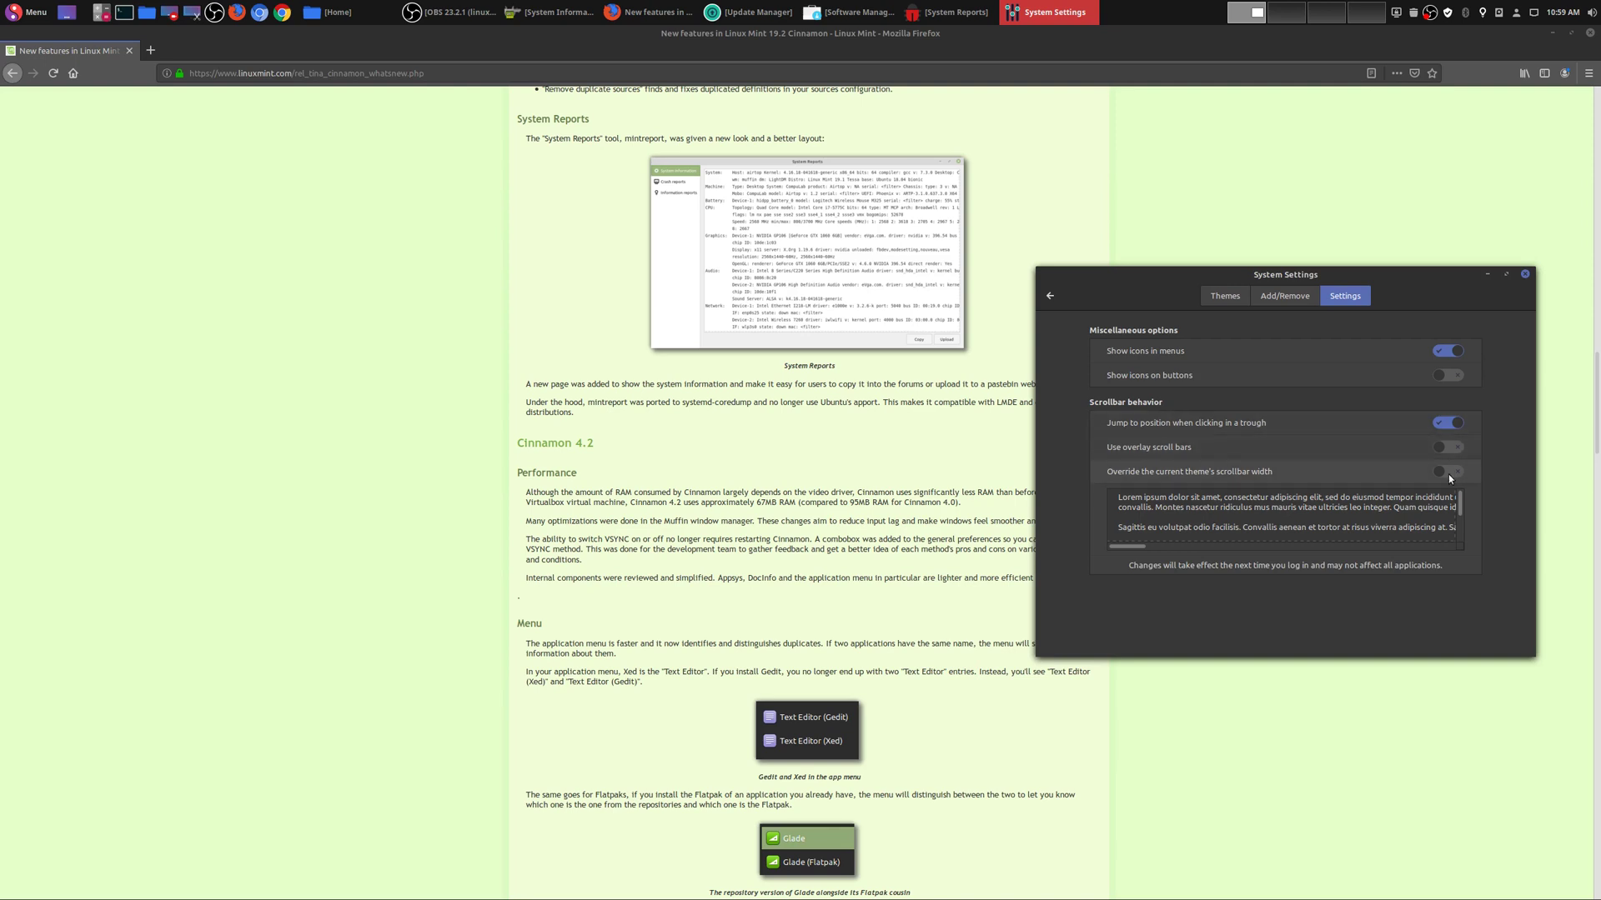
click(1447, 451)
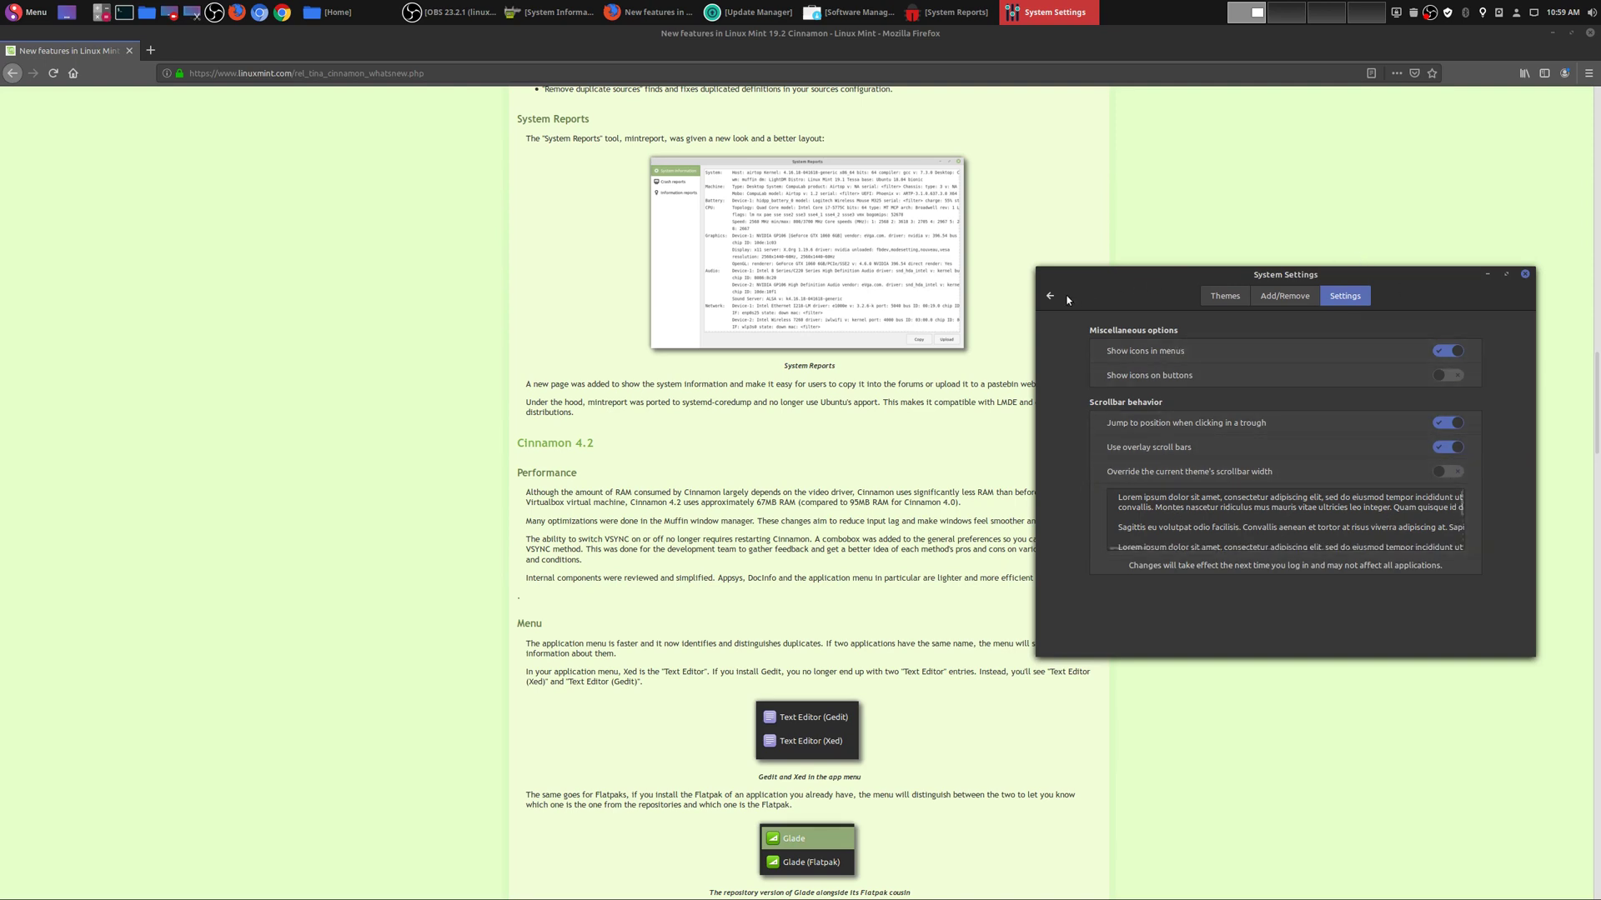
Move the System Settings window clear of the release notes and read the Menu section about duplicate applications.
scroll(837, 448, down, 5)
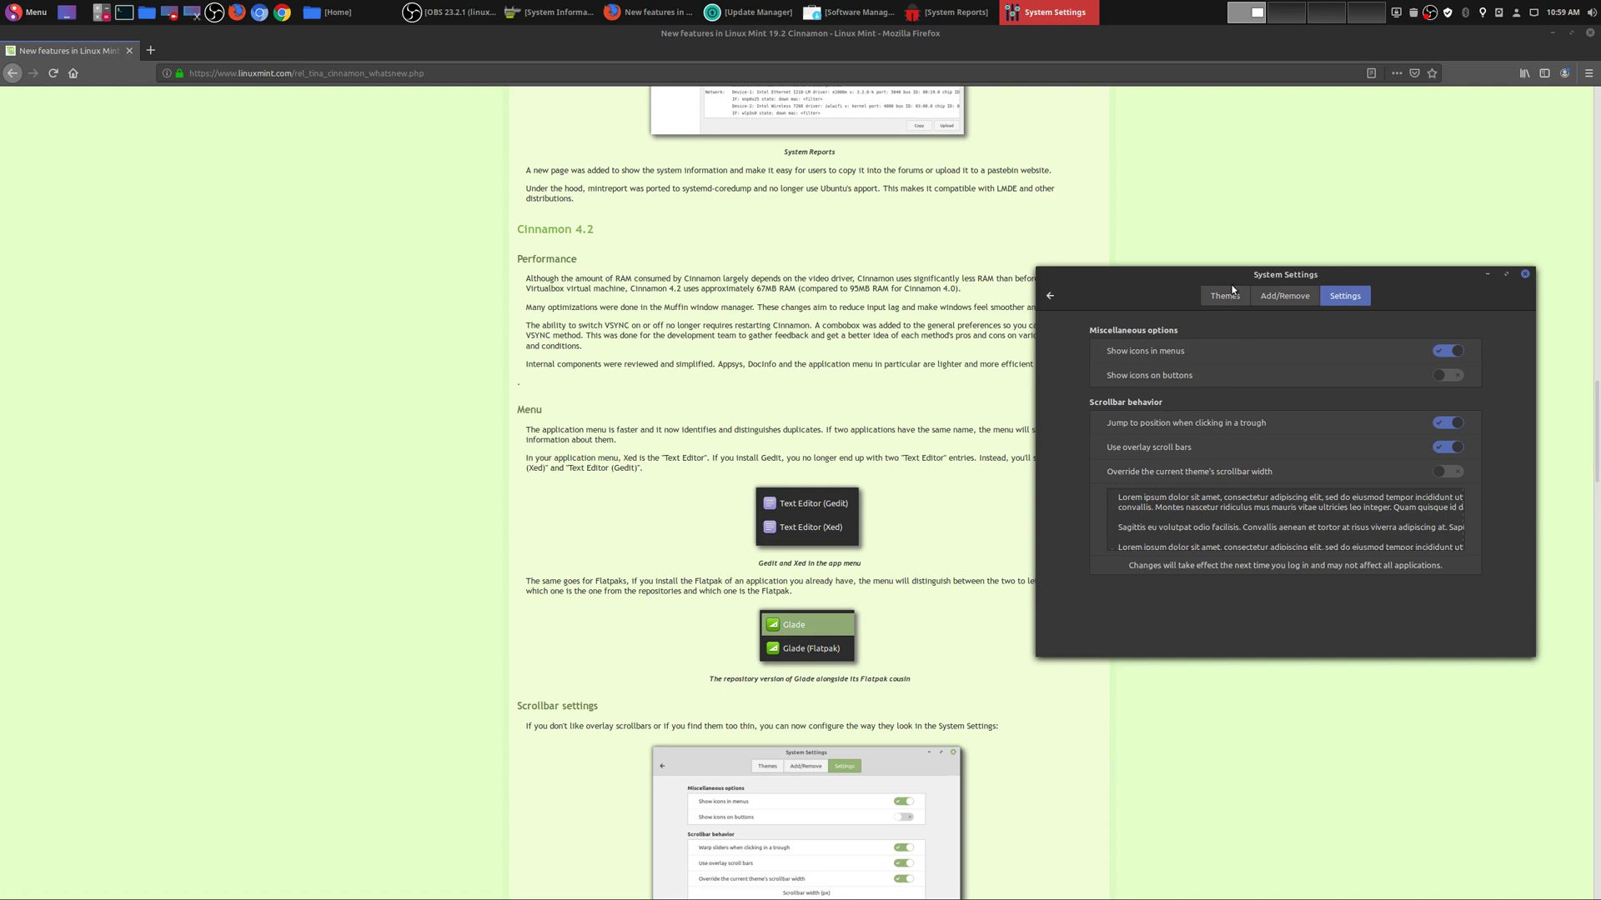
drag(1177, 344, 1283, 393)
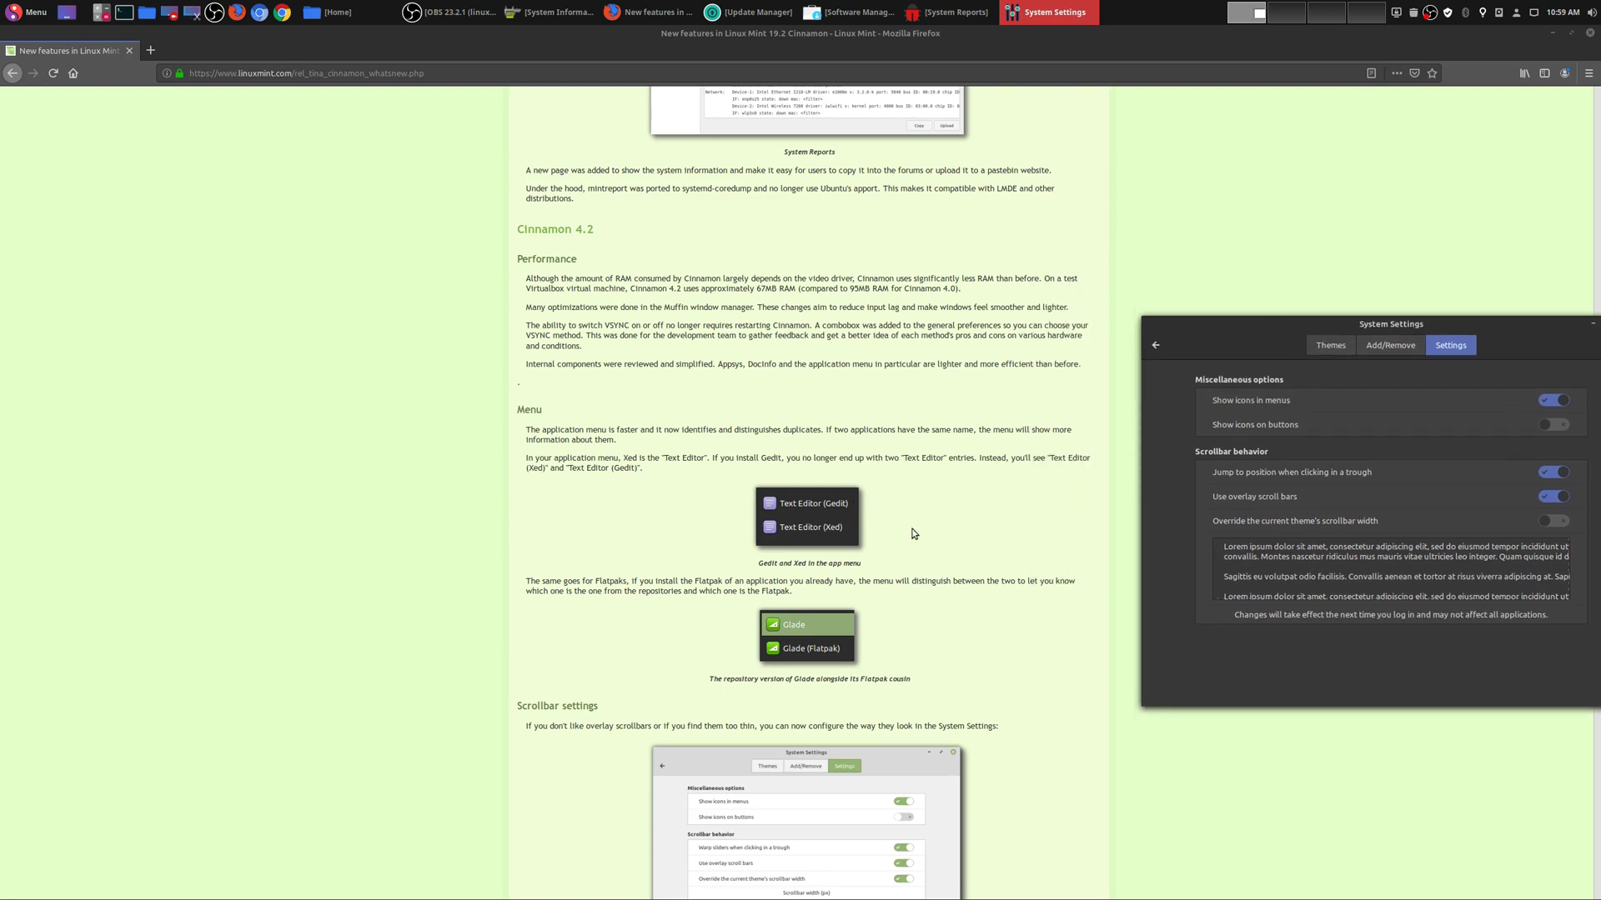
scroll(952, 458, down, 1)
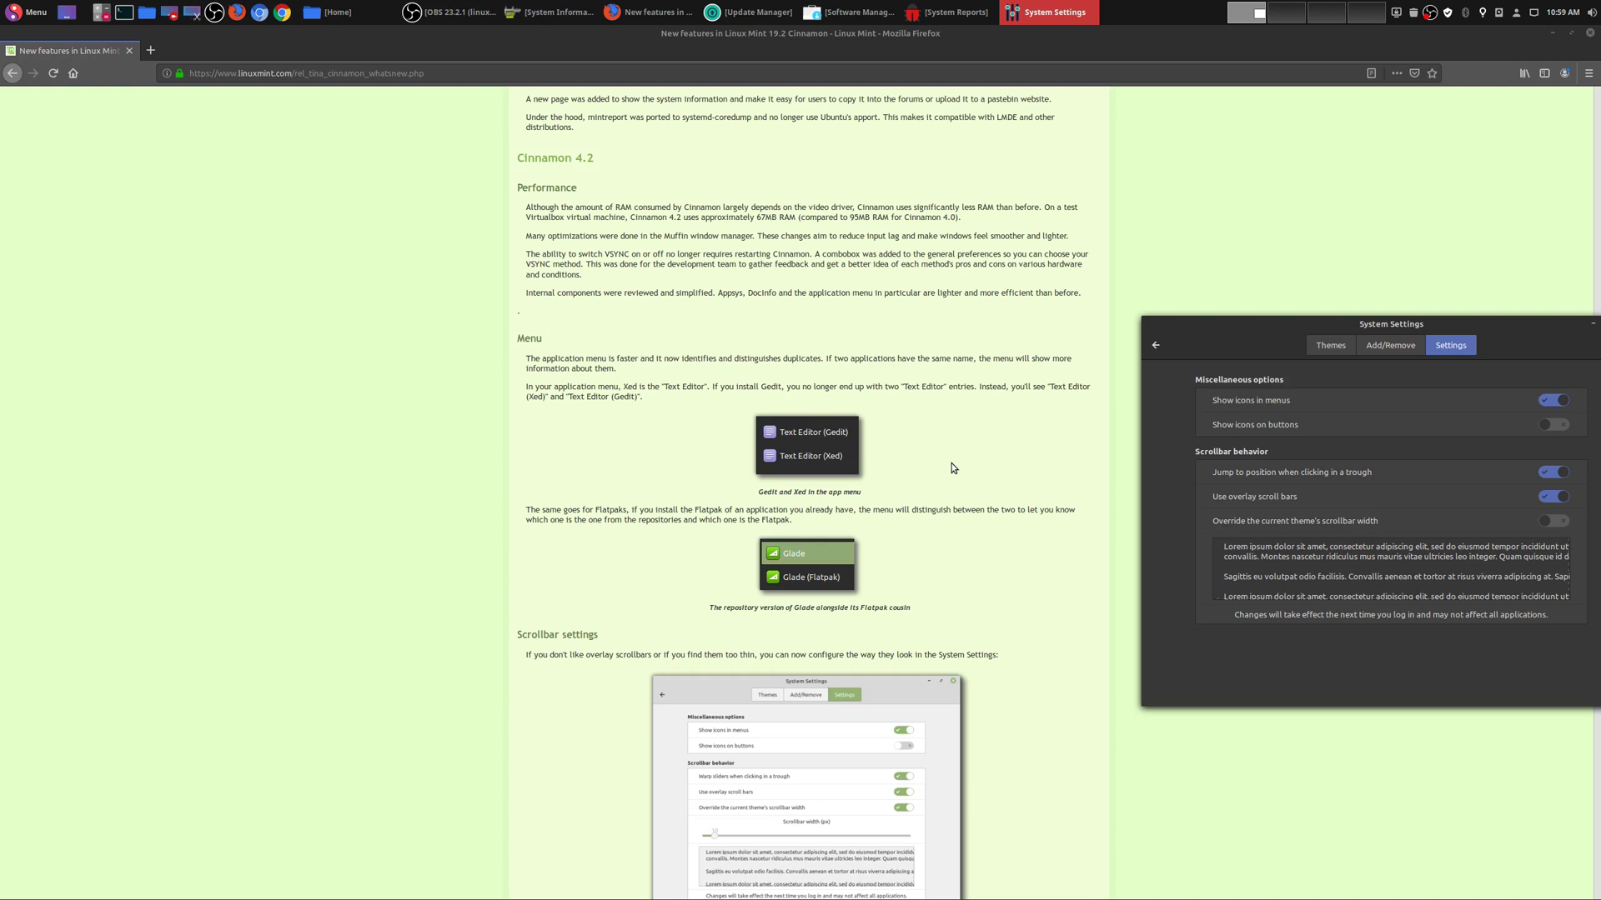
scroll(952, 464, down, 1)
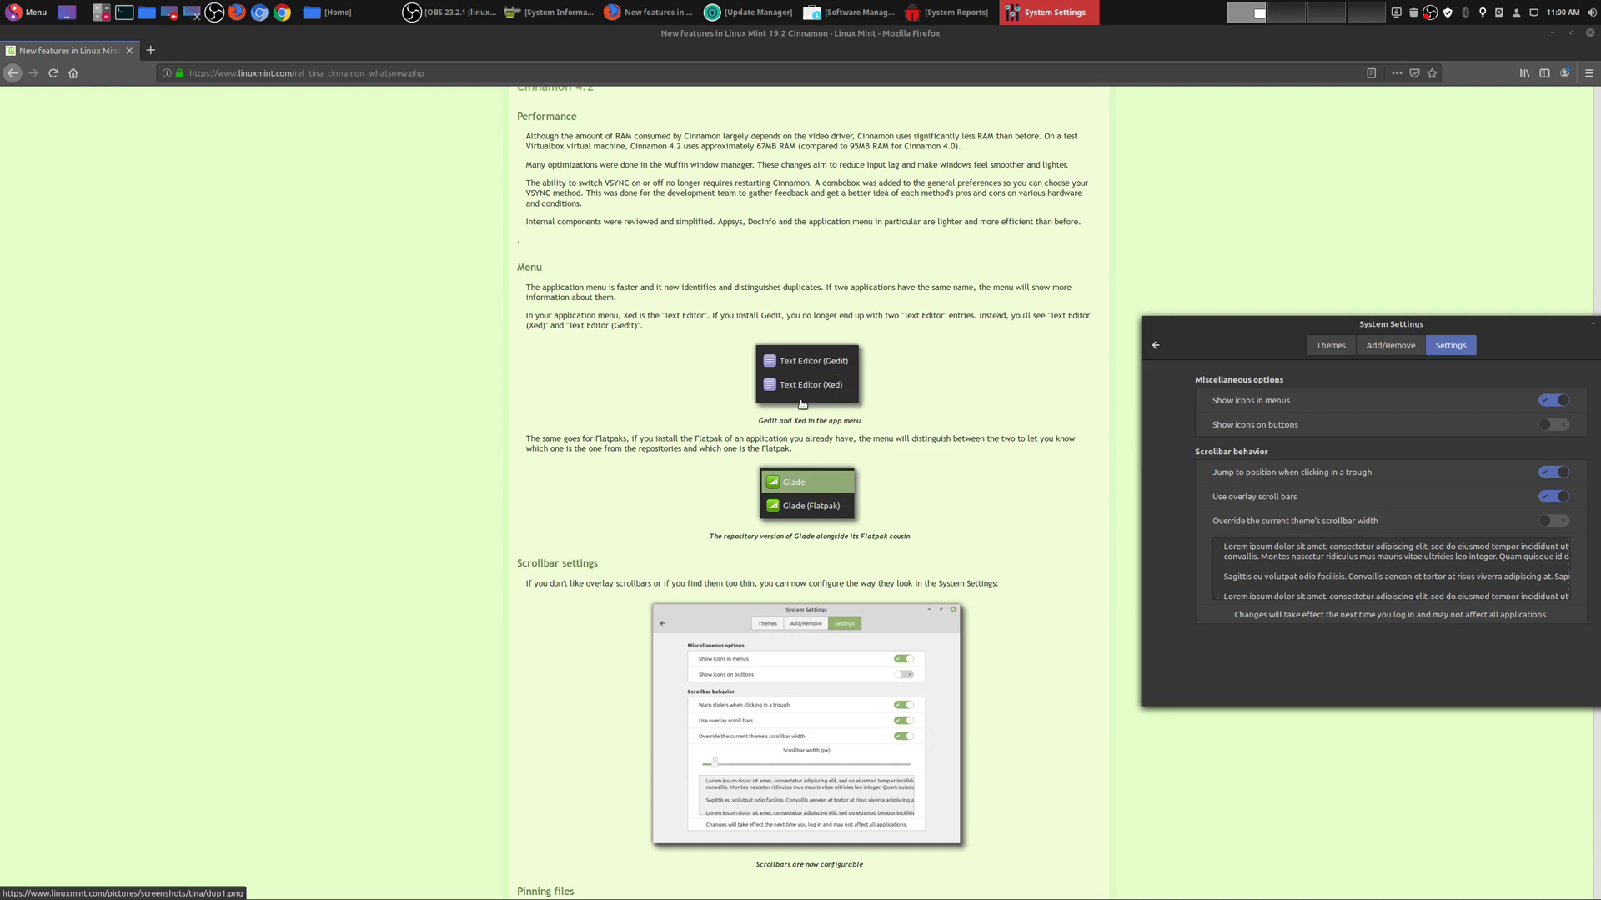
Check the Administration applications in the application menu, and view the Flatpak category in Software Manager.
click(14, 5)
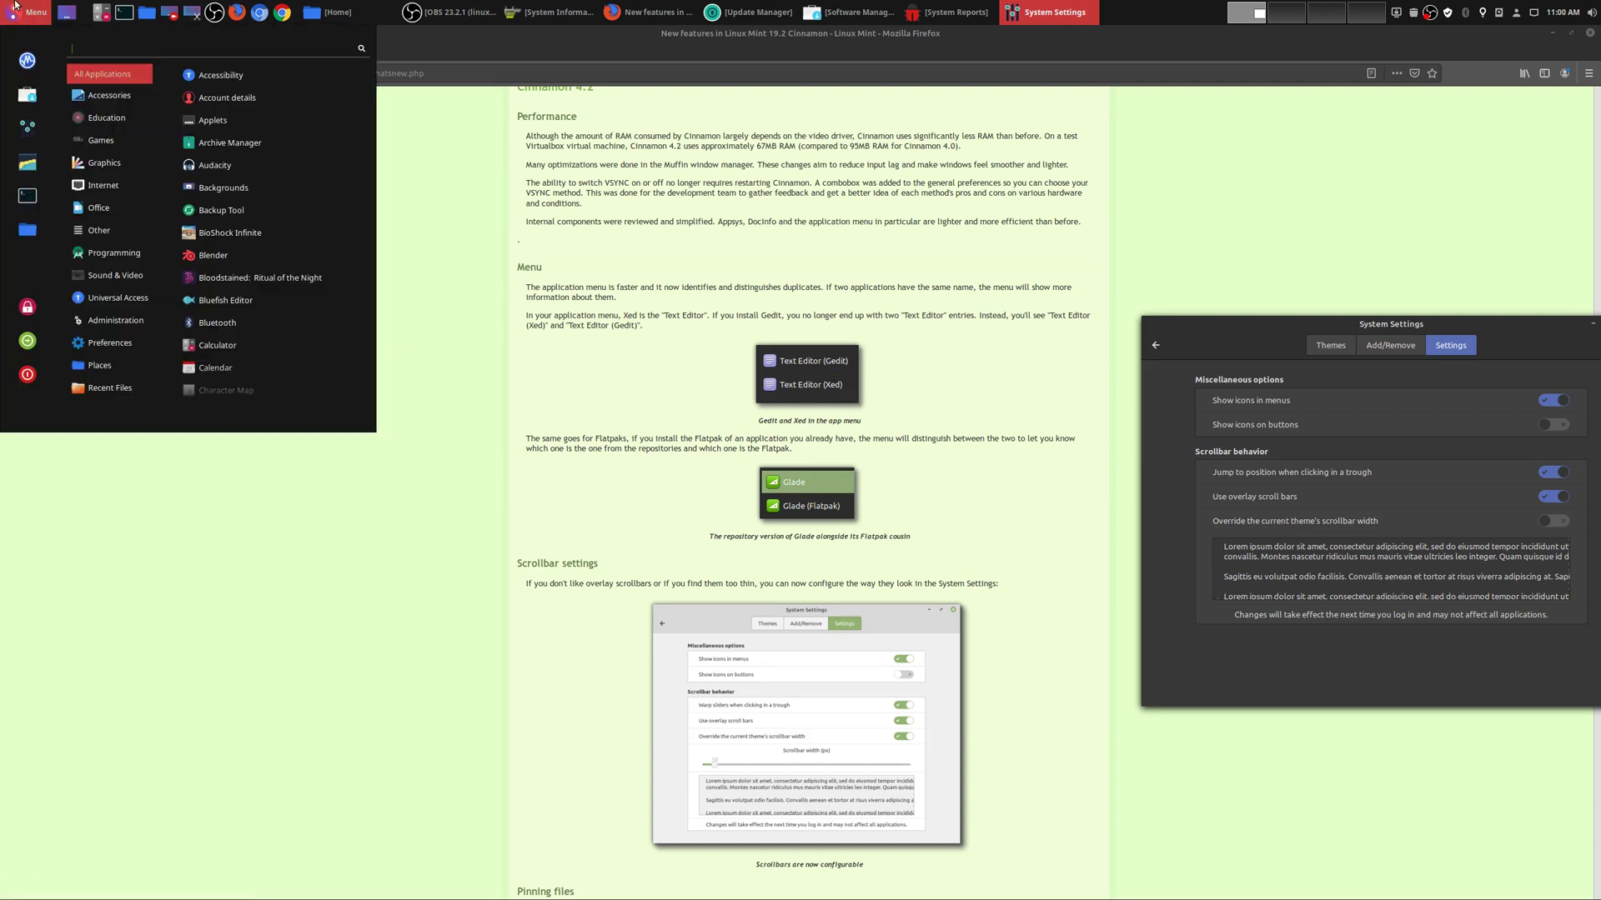
mouse_move(104, 330)
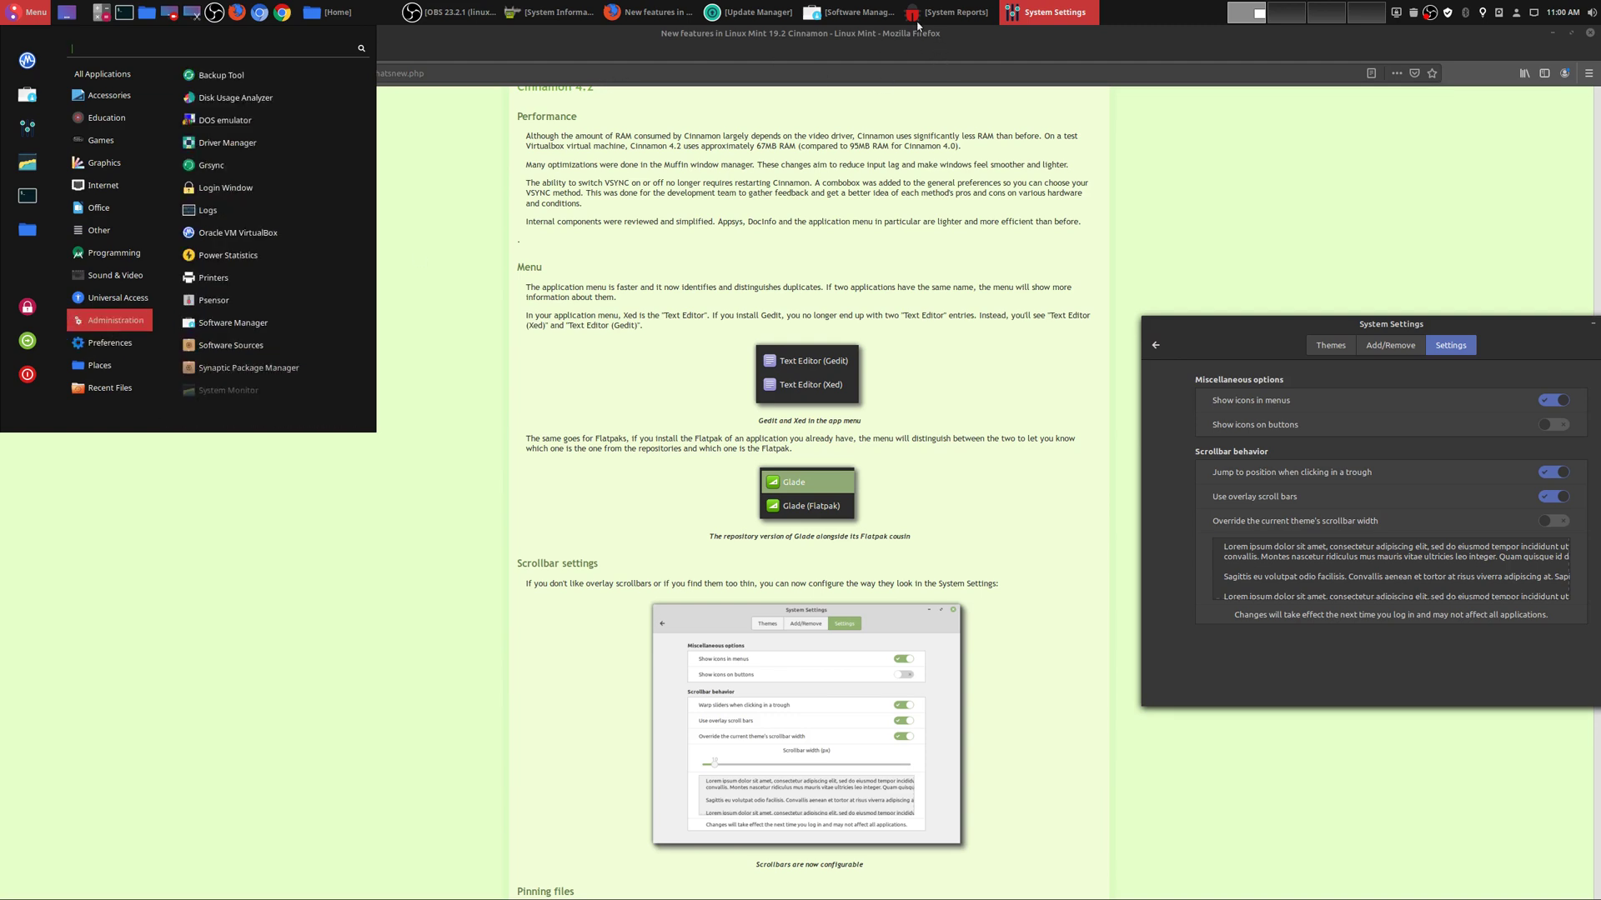
click(848, 12)
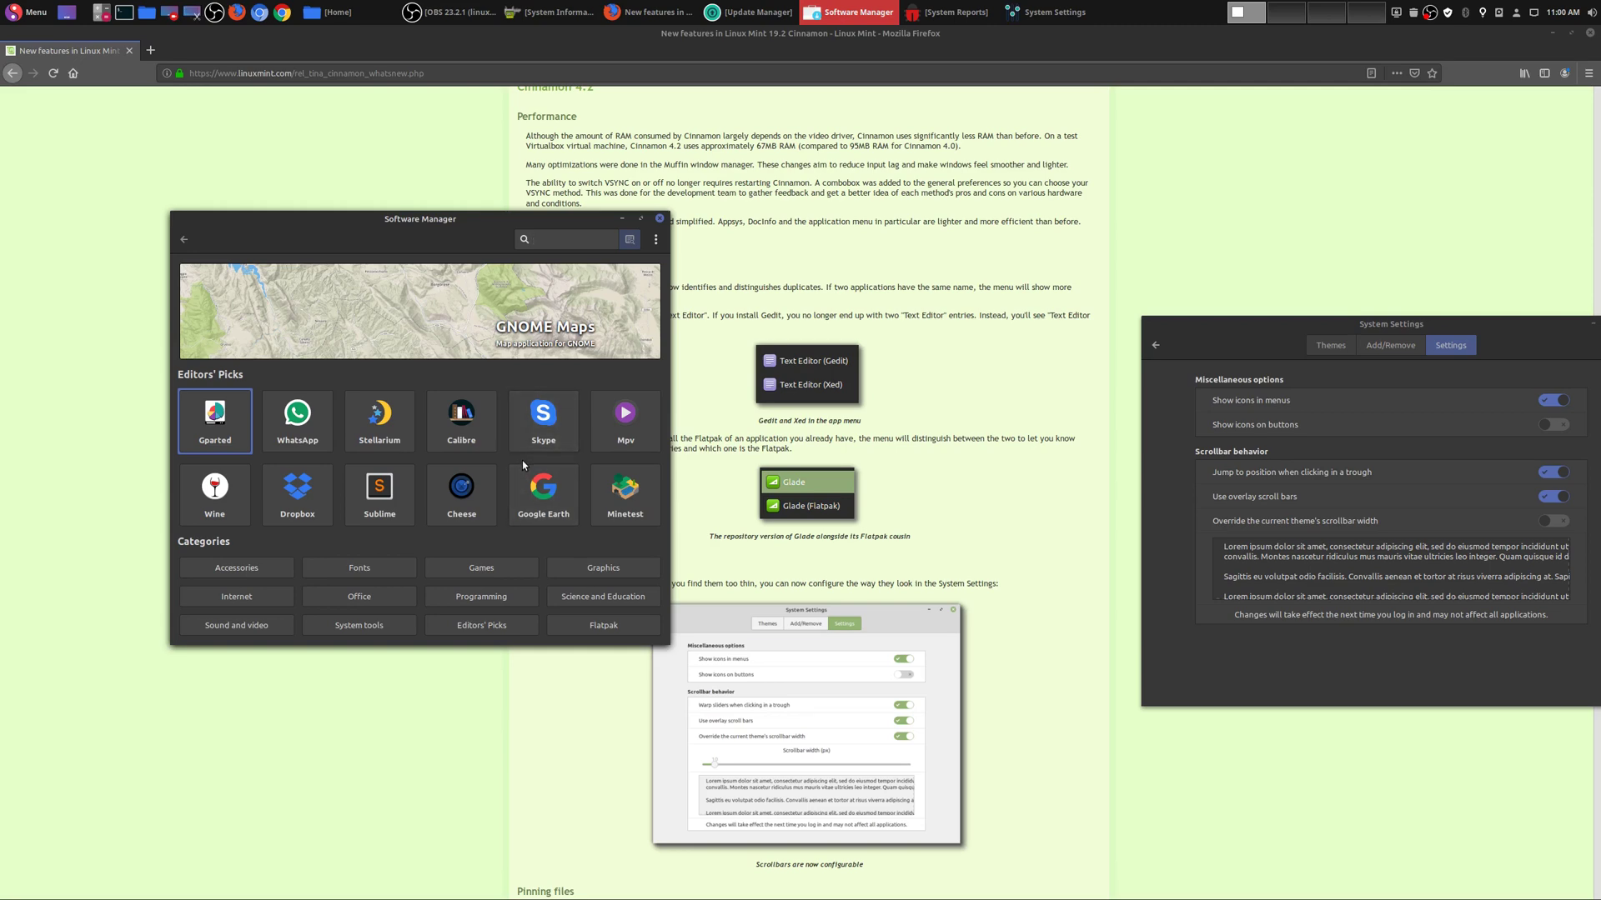
click(585, 628)
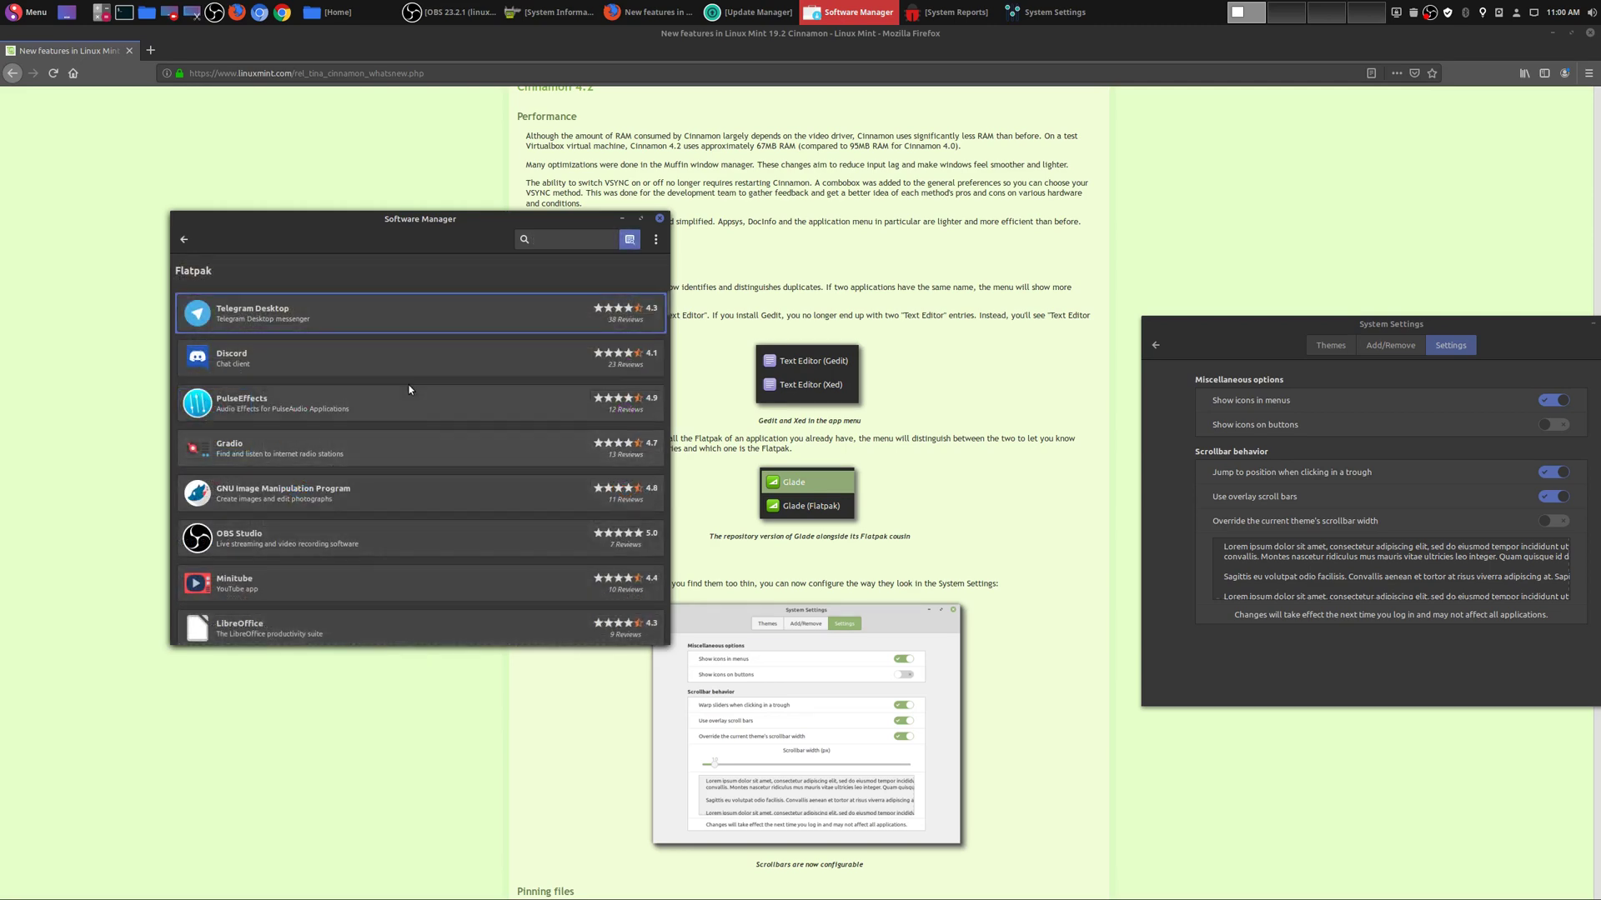
scroll(386, 428, down, 1)
scroll(386, 428, up, 1)
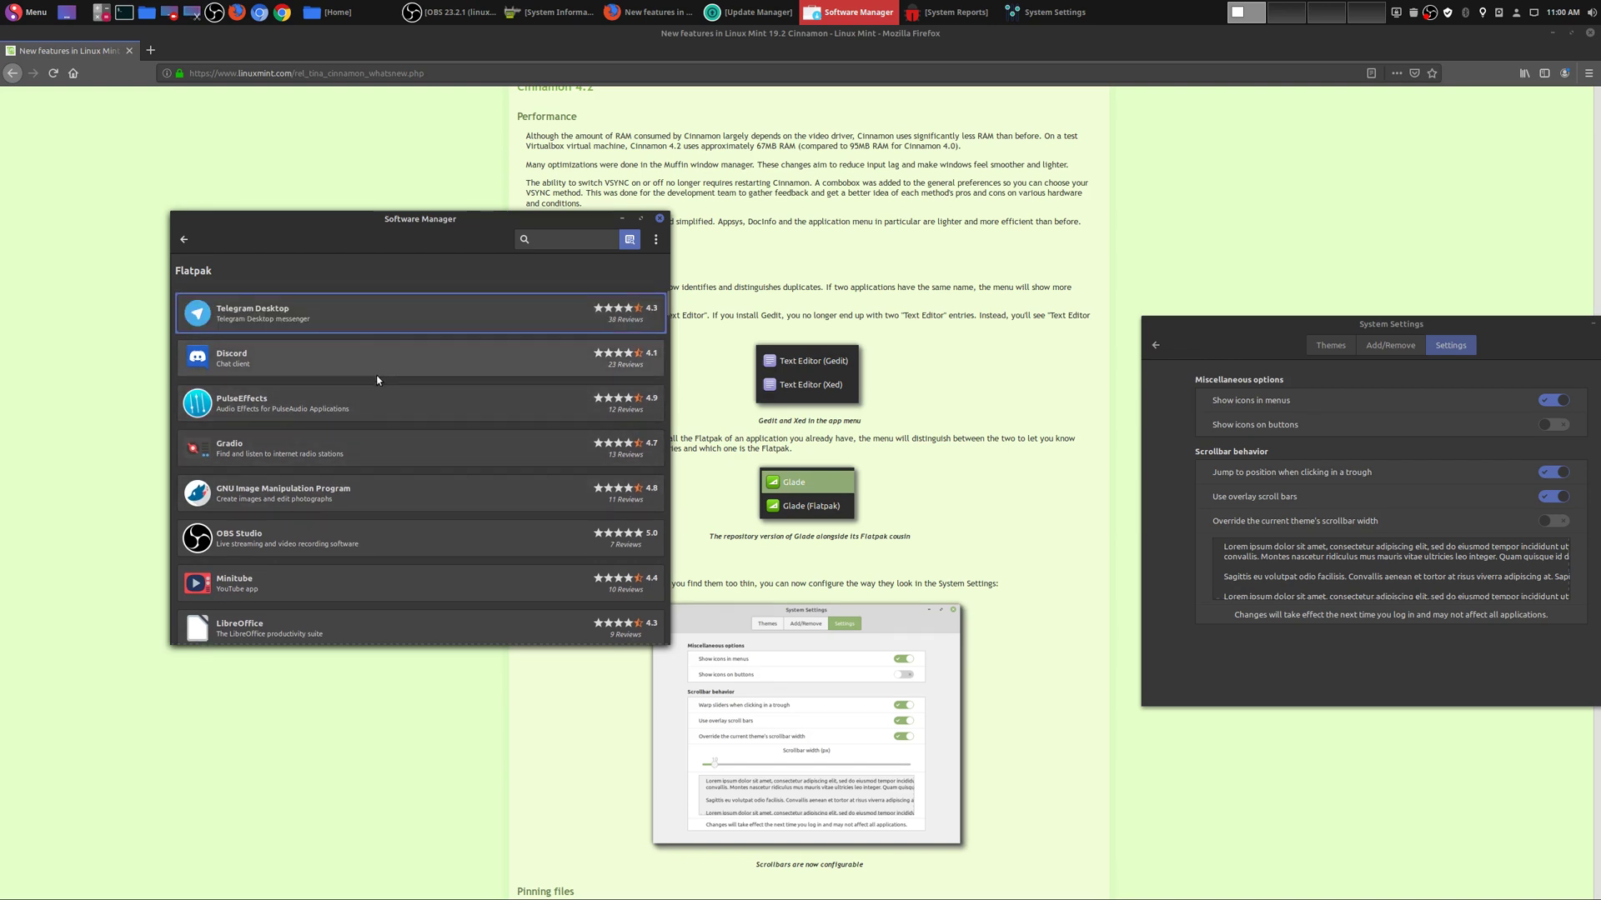
Browse the Sound & Video category of the application menu and dismiss the menu.
click(33, 12)
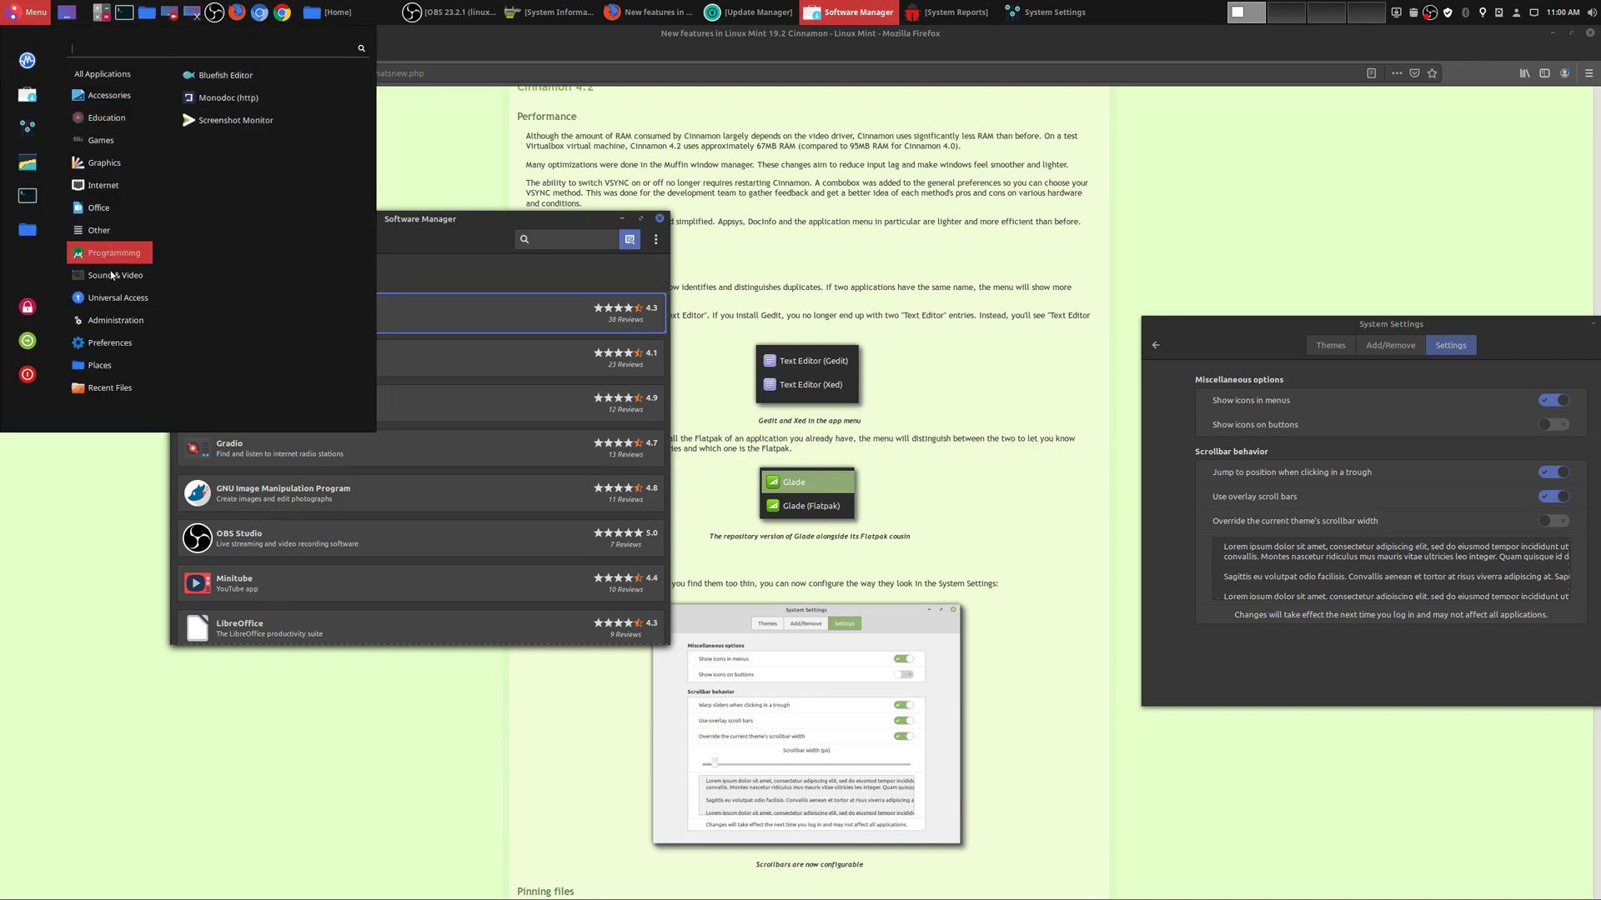
mouse_move(121, 286)
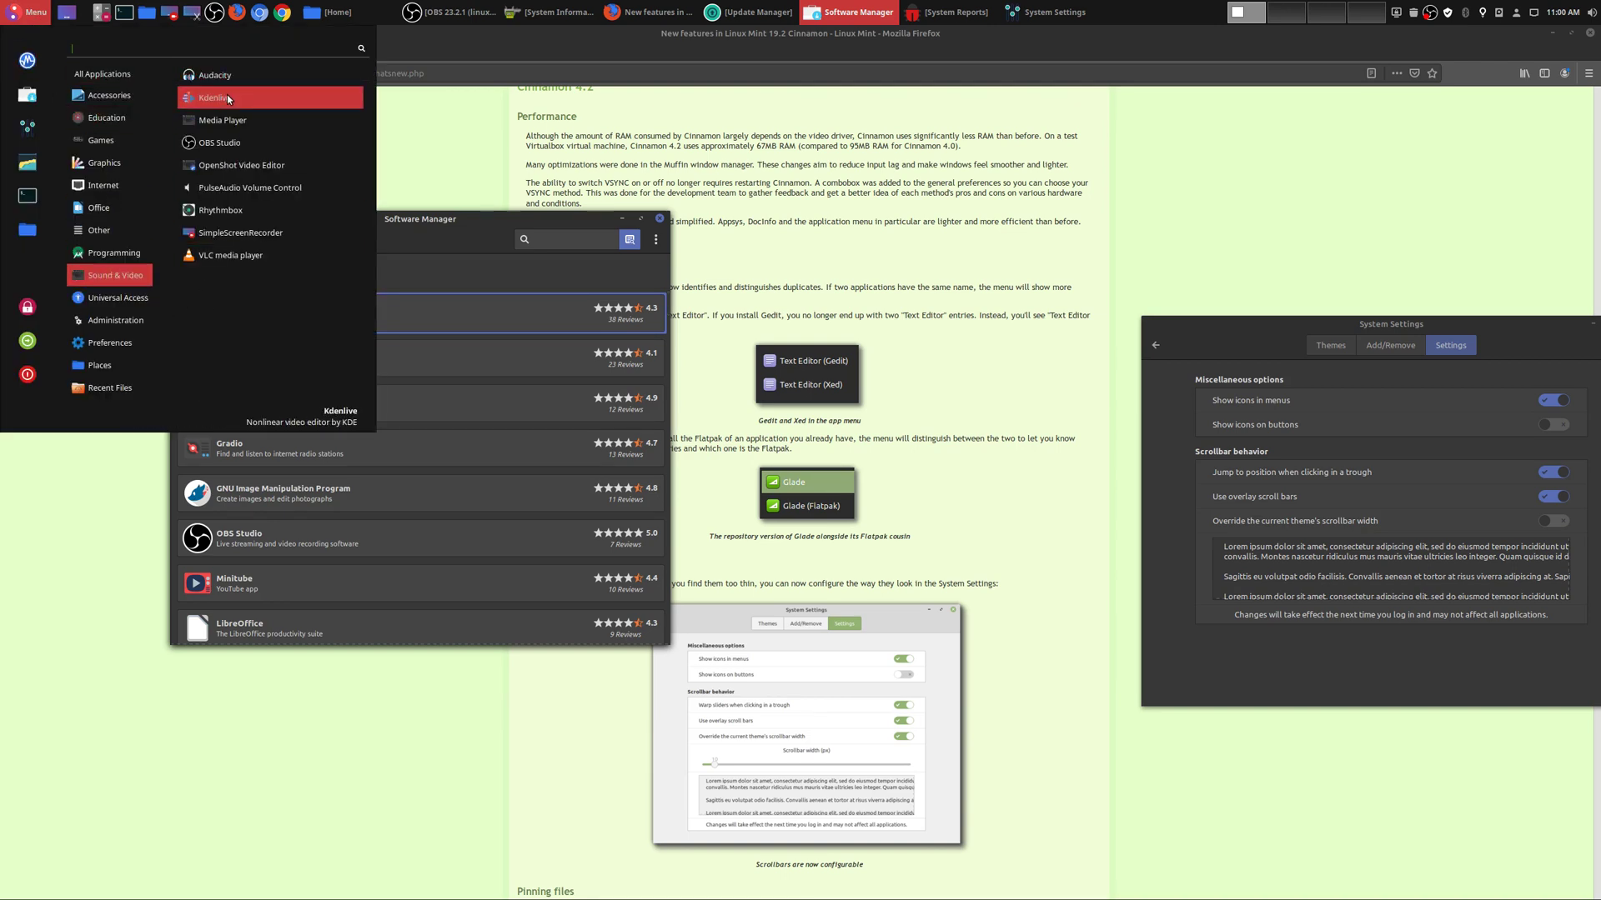
click(563, 231)
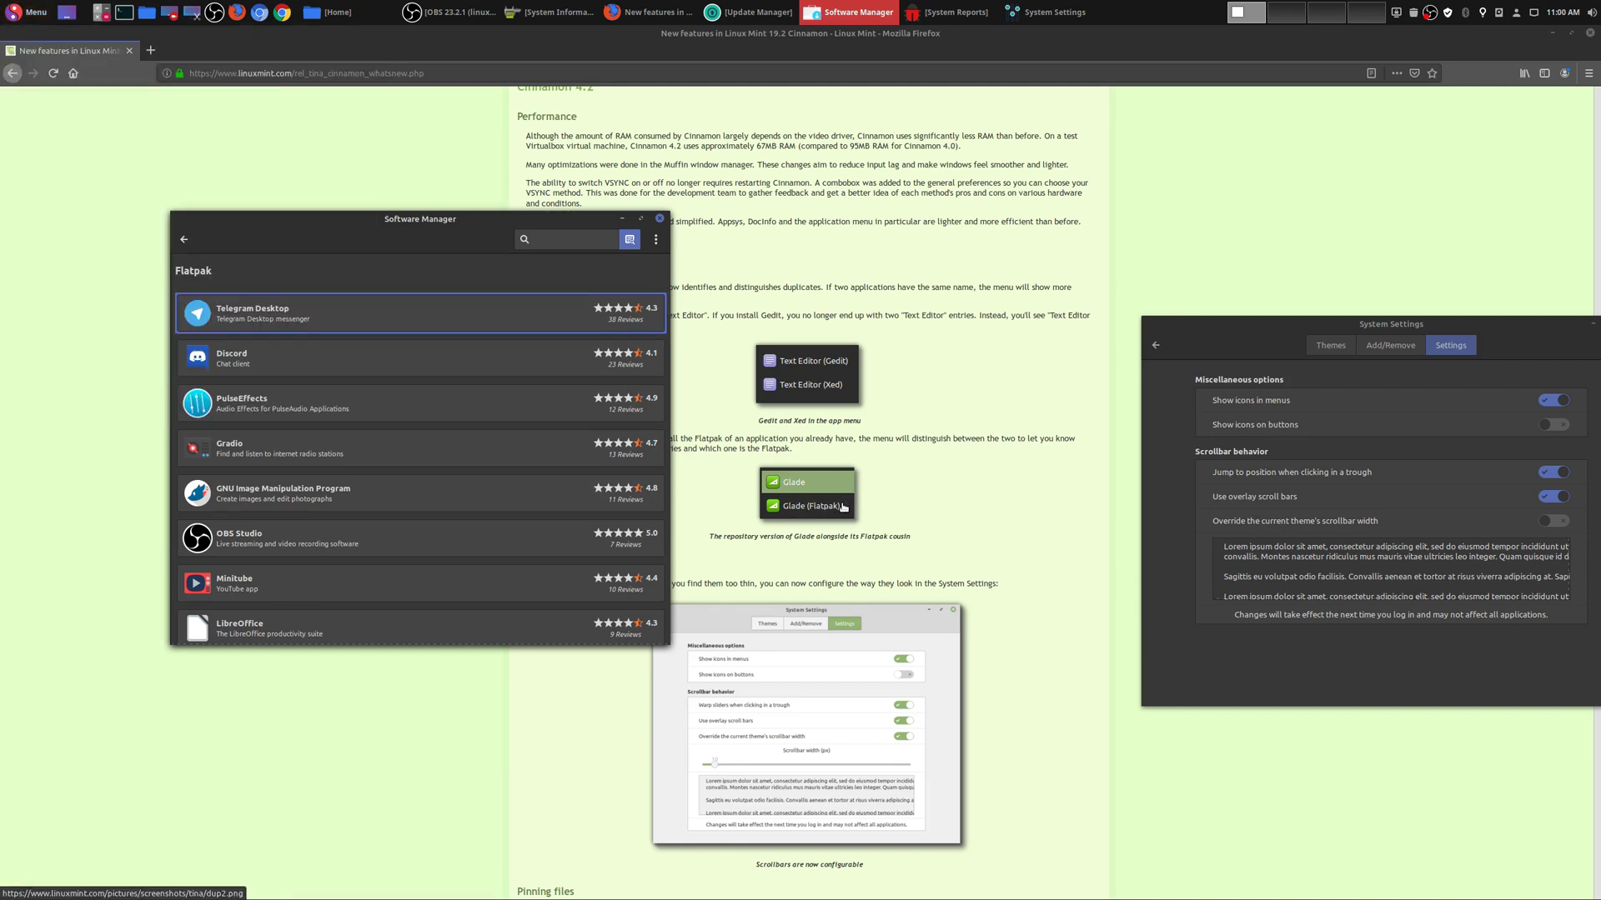
Minimize Software Manager and read the Pinning files section of the release notes.
click(622, 219)
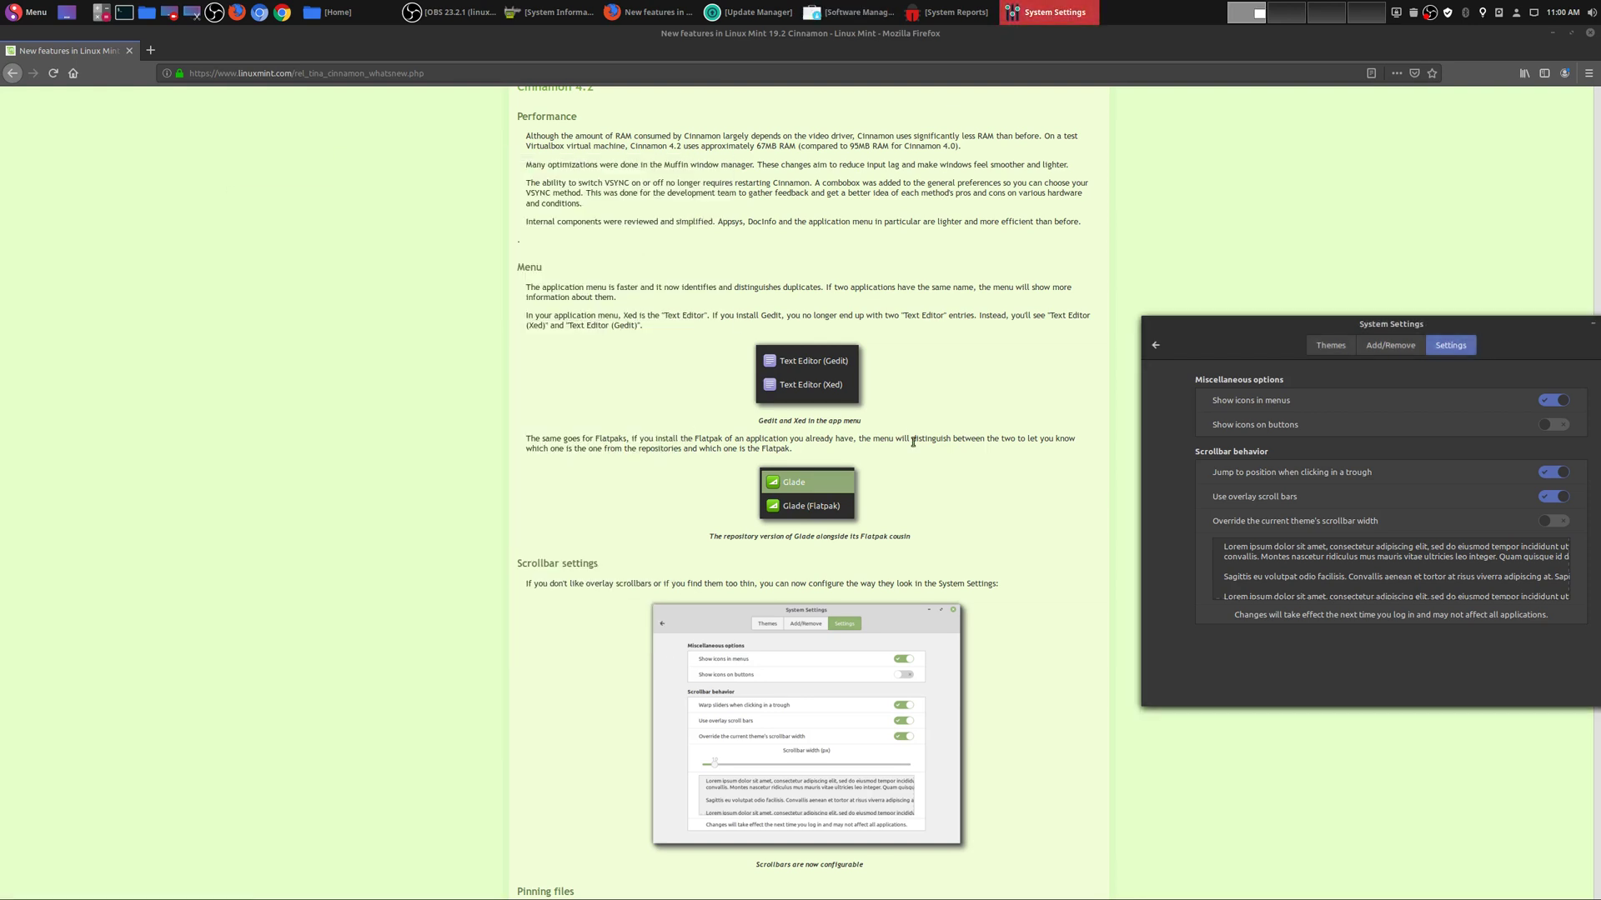
scroll(962, 515, down, 5)
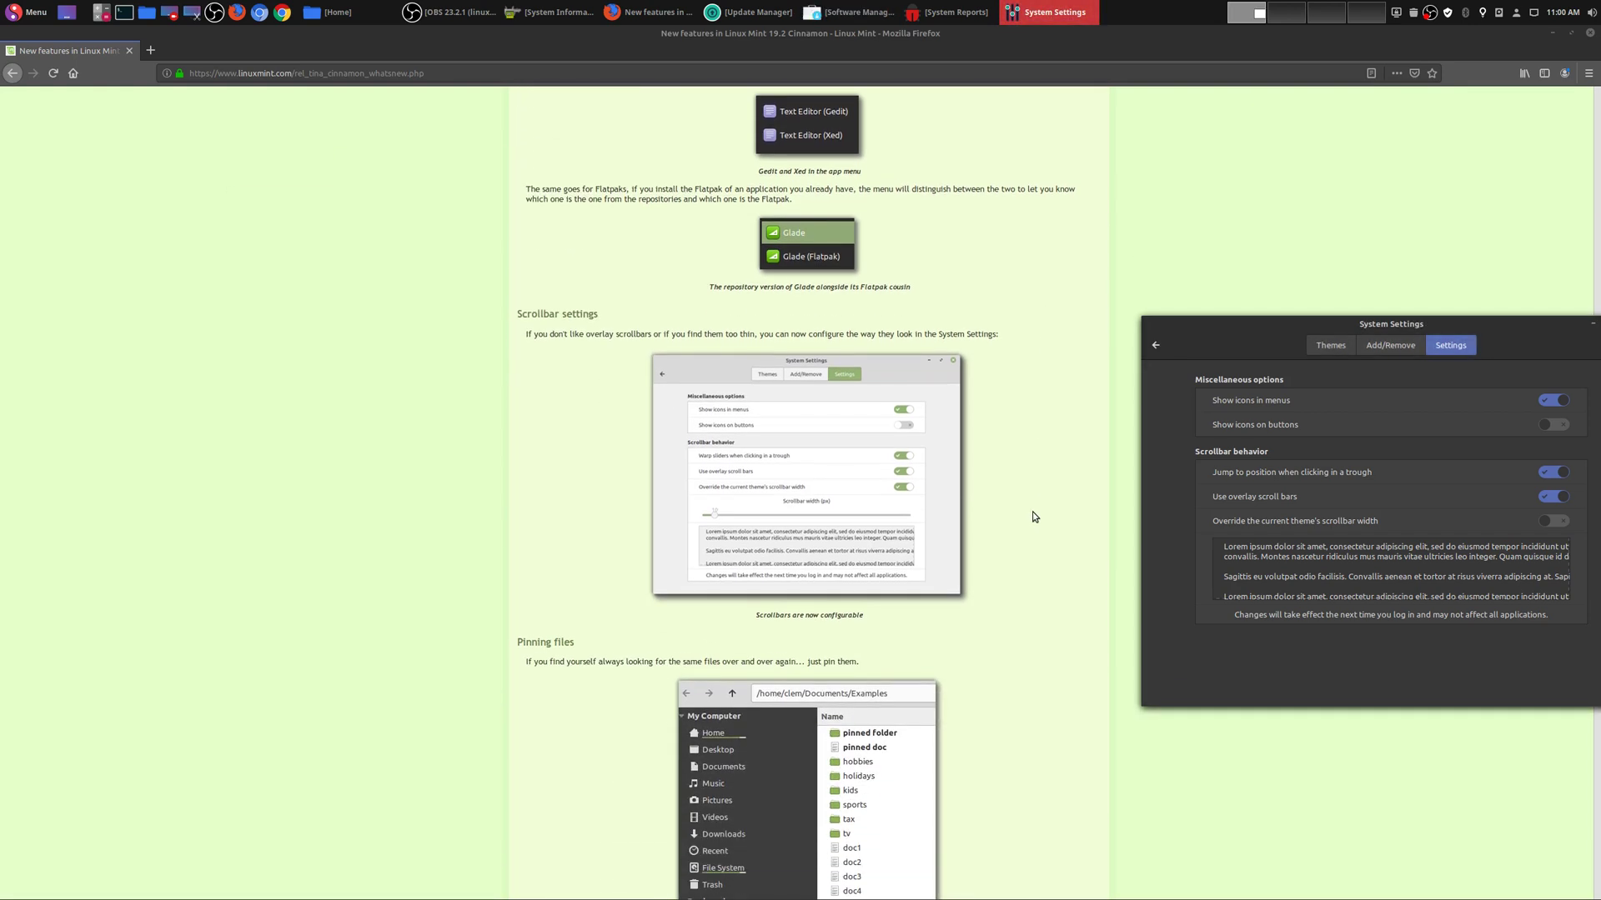
scroll(1032, 519, down, 3)
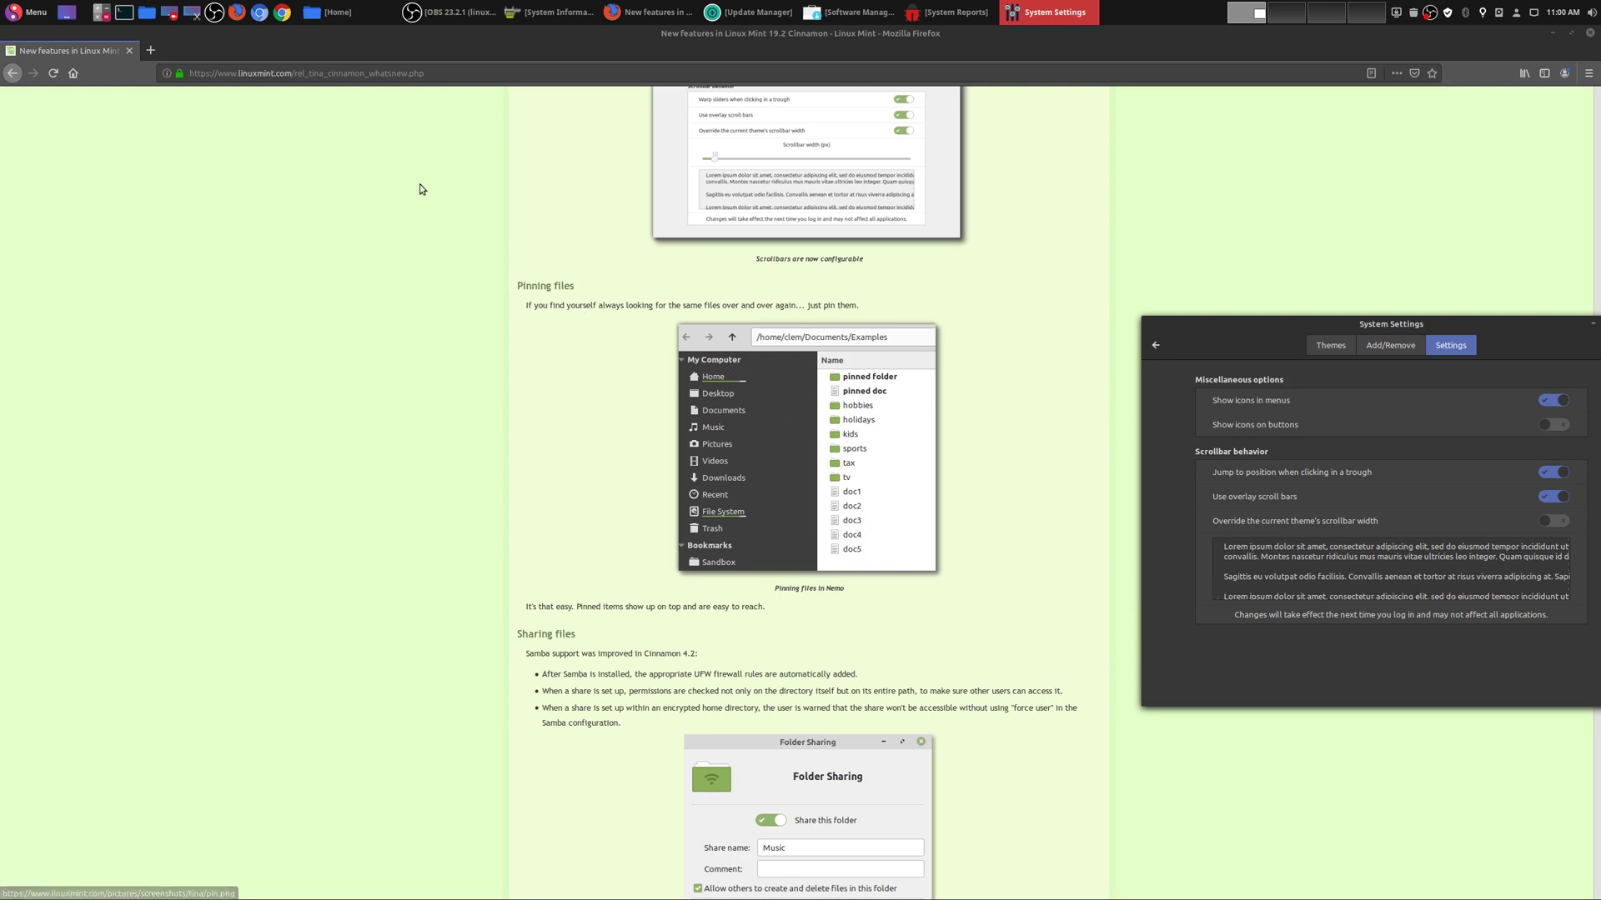
Clear the desktop, restore the Home folder window, and pin the Music folder.
click(58, 18)
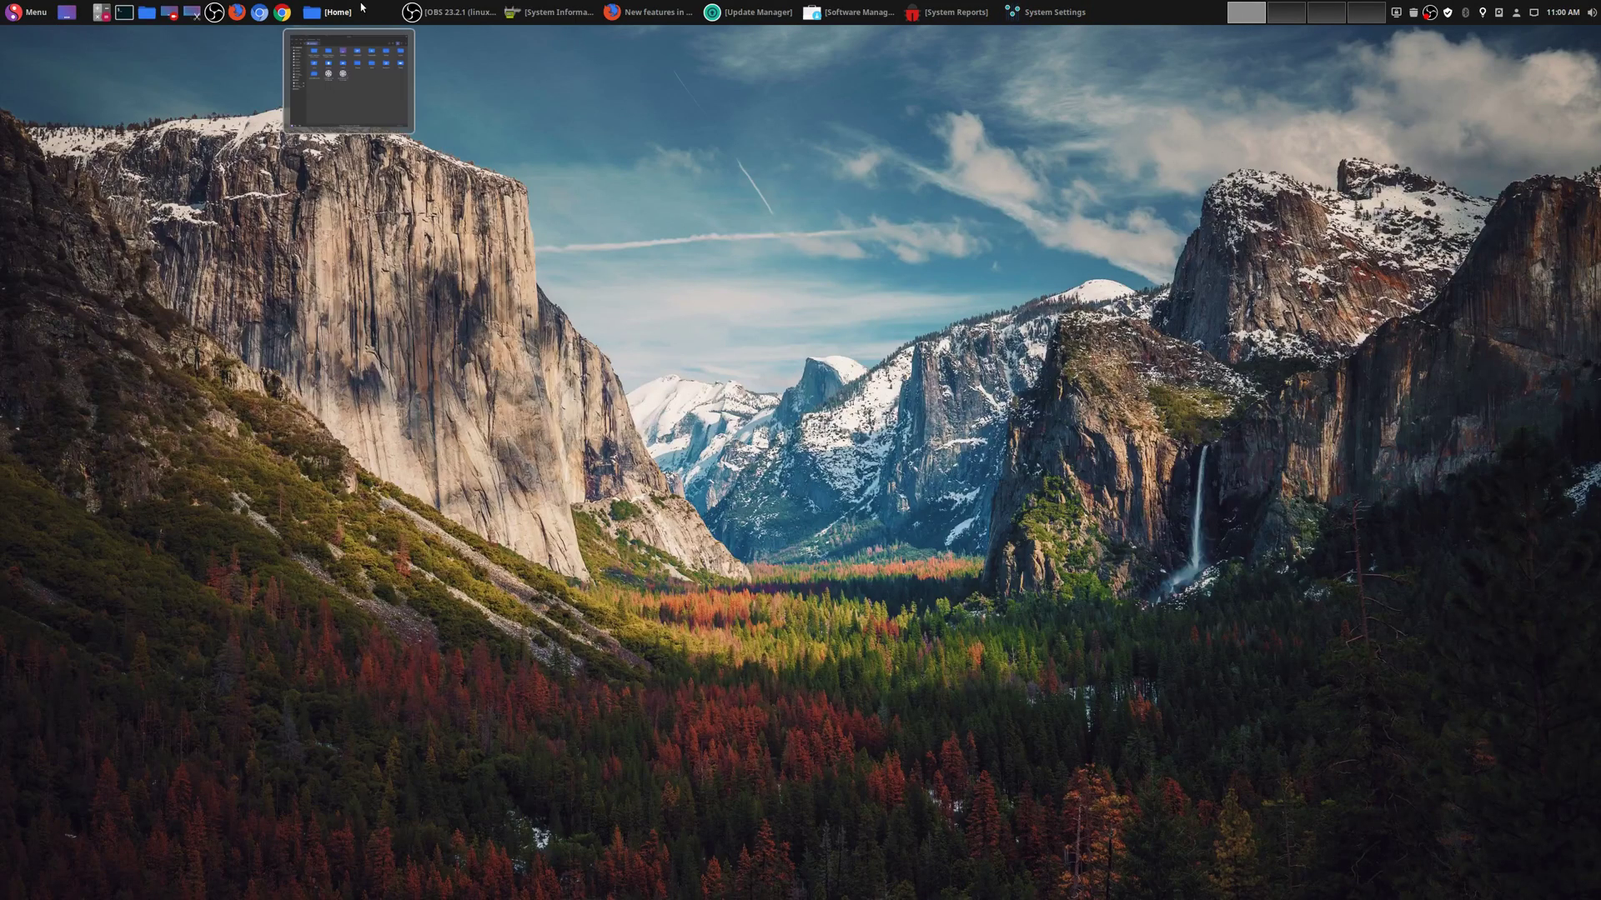
click(329, 12)
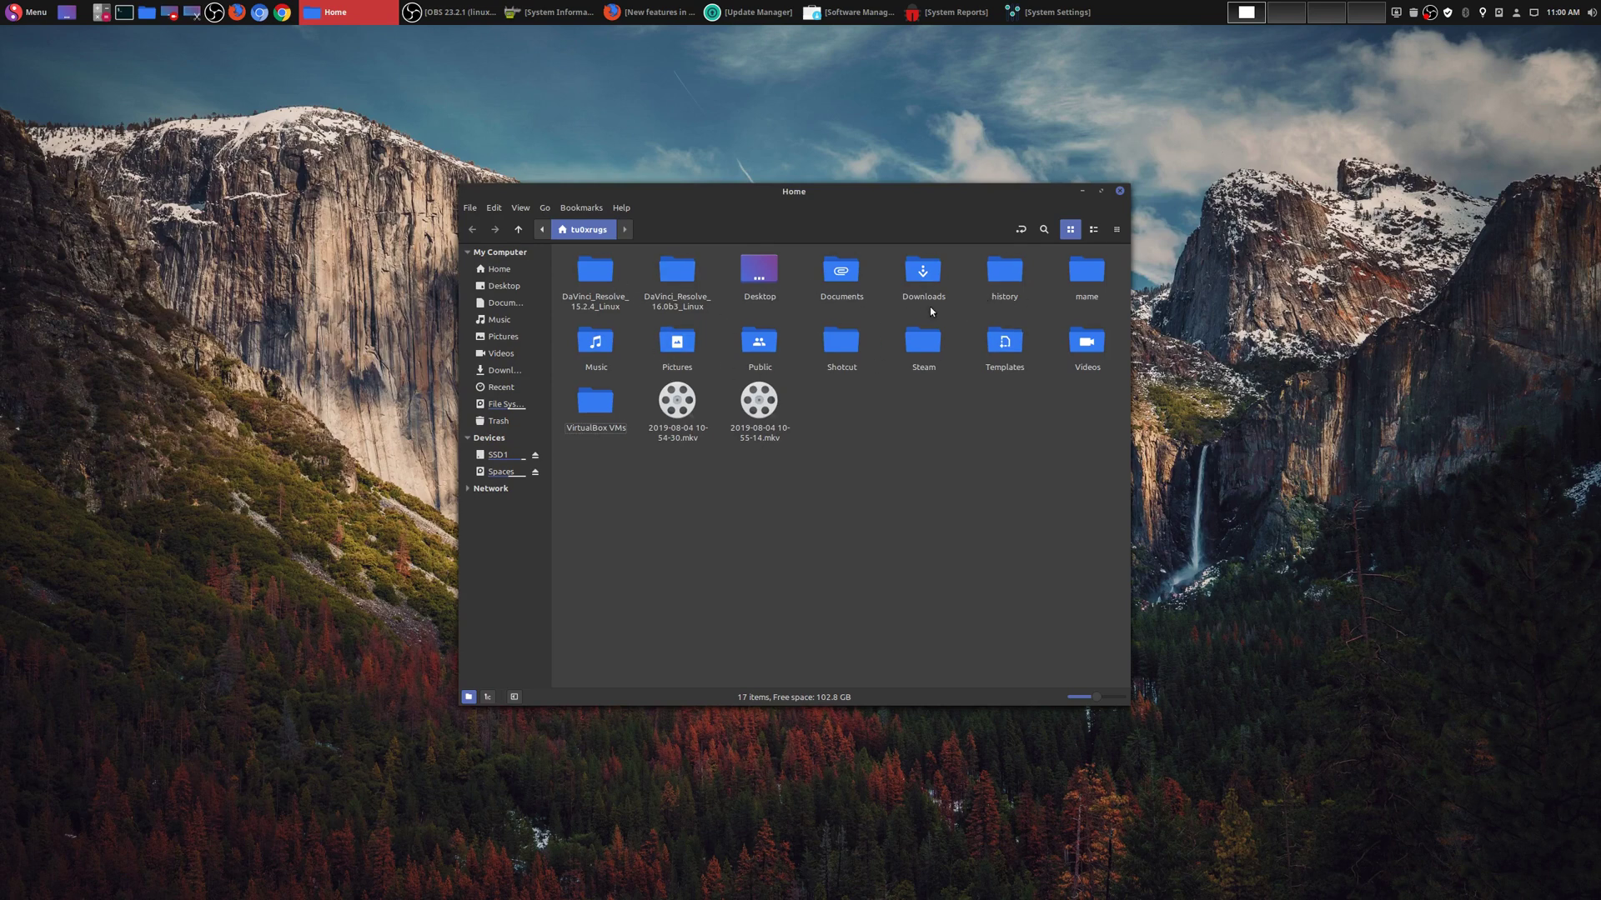
right_click(598, 342)
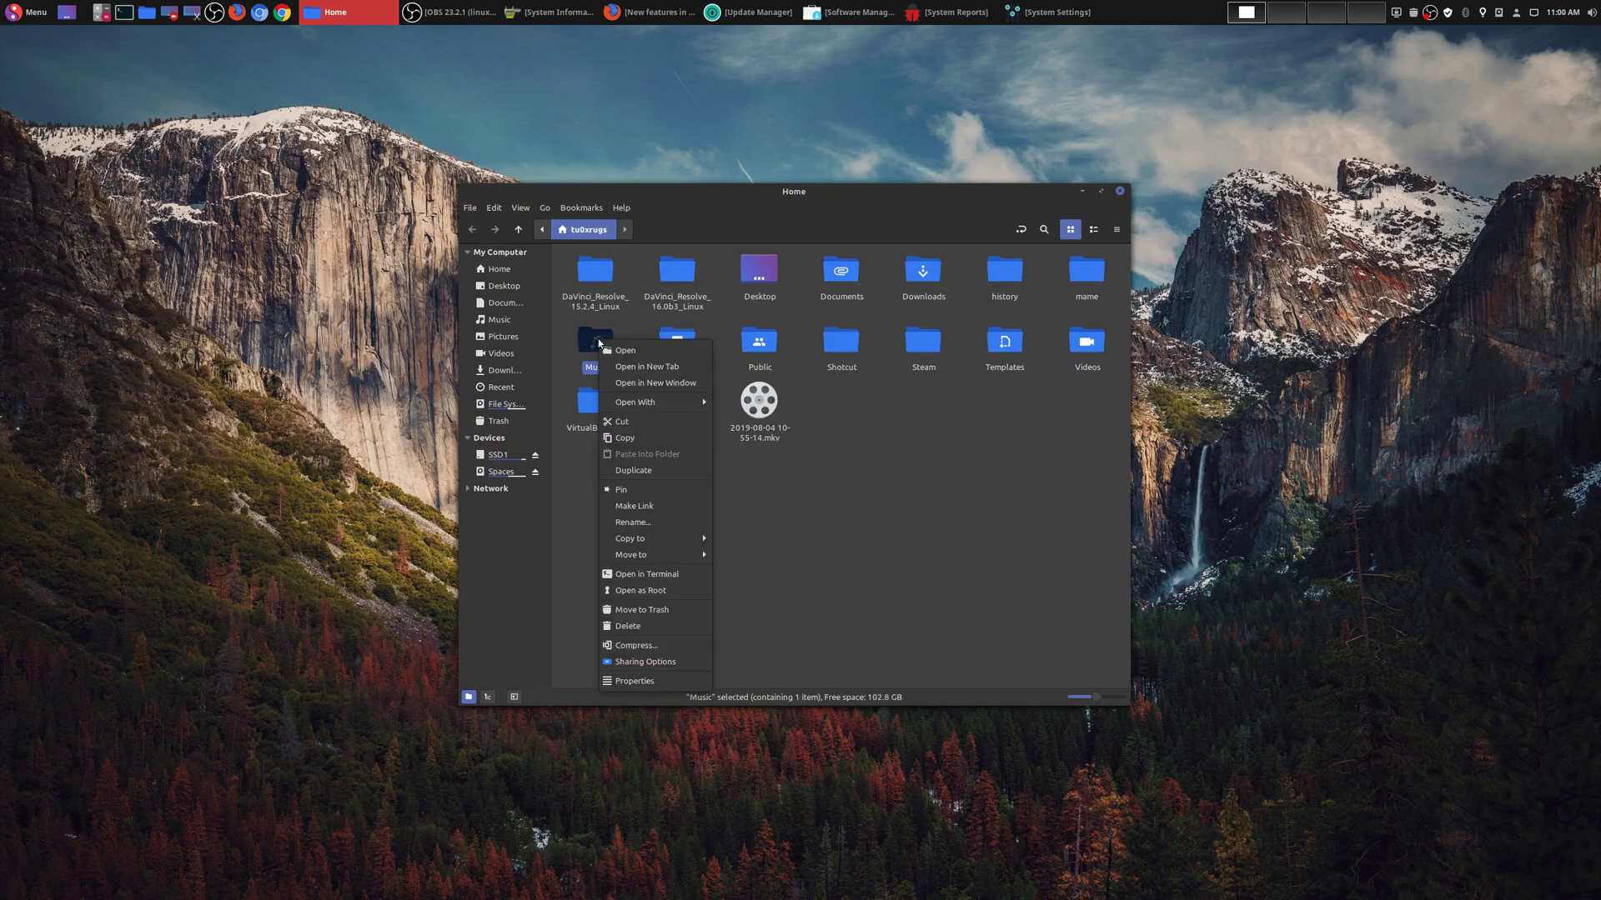
click(645, 492)
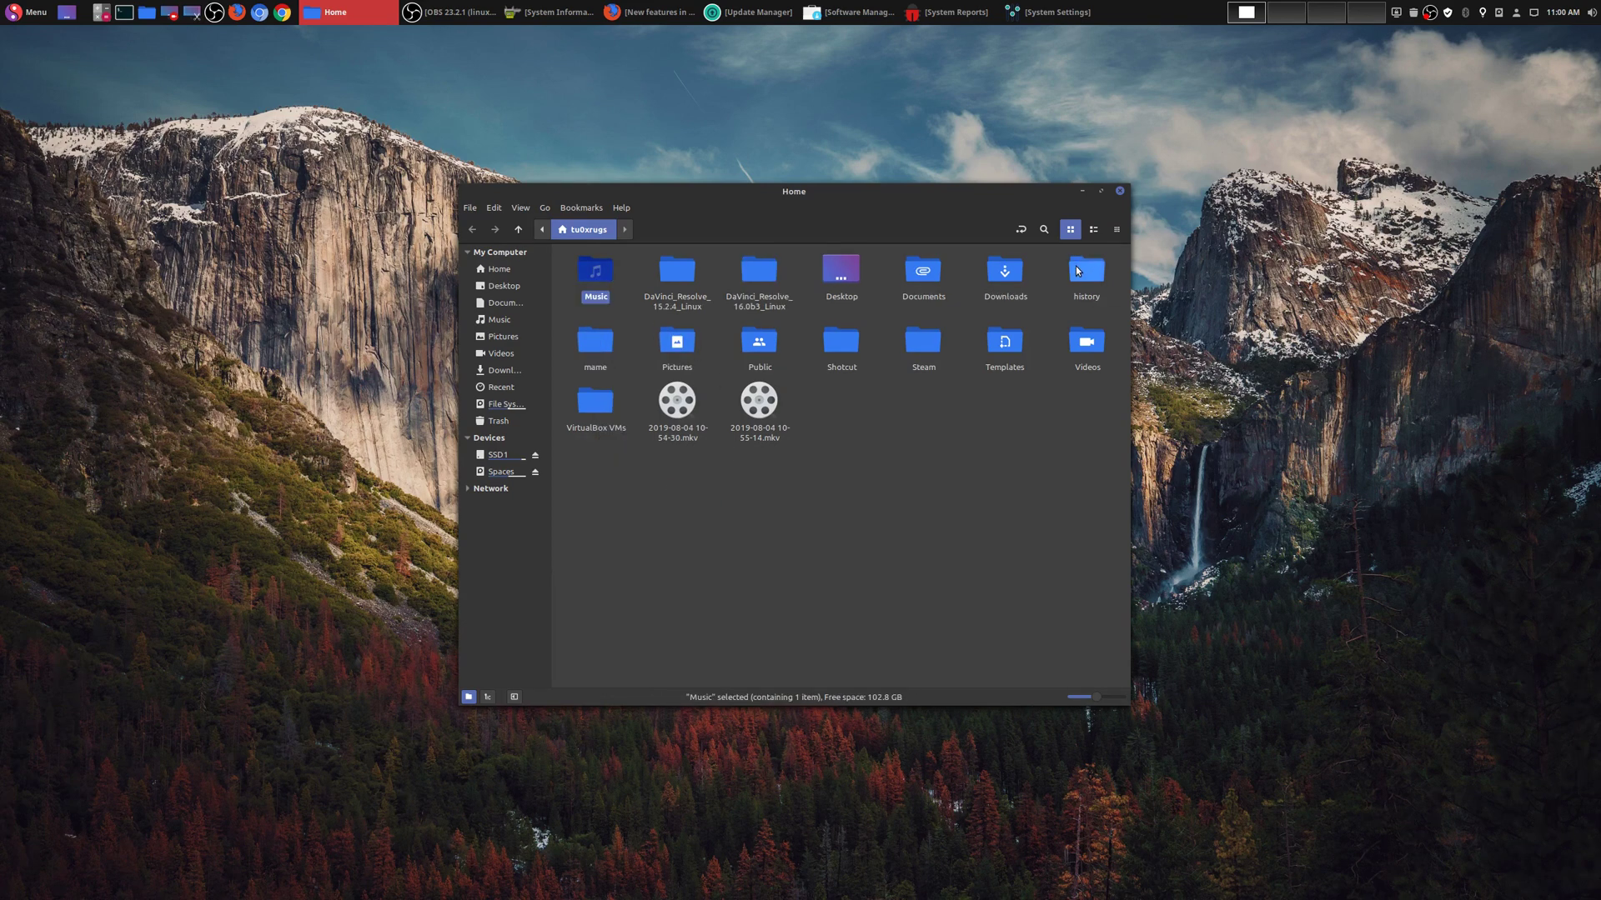
Switch the Home folder to list view and check the options offered for the pinned Music folder.
click(1098, 232)
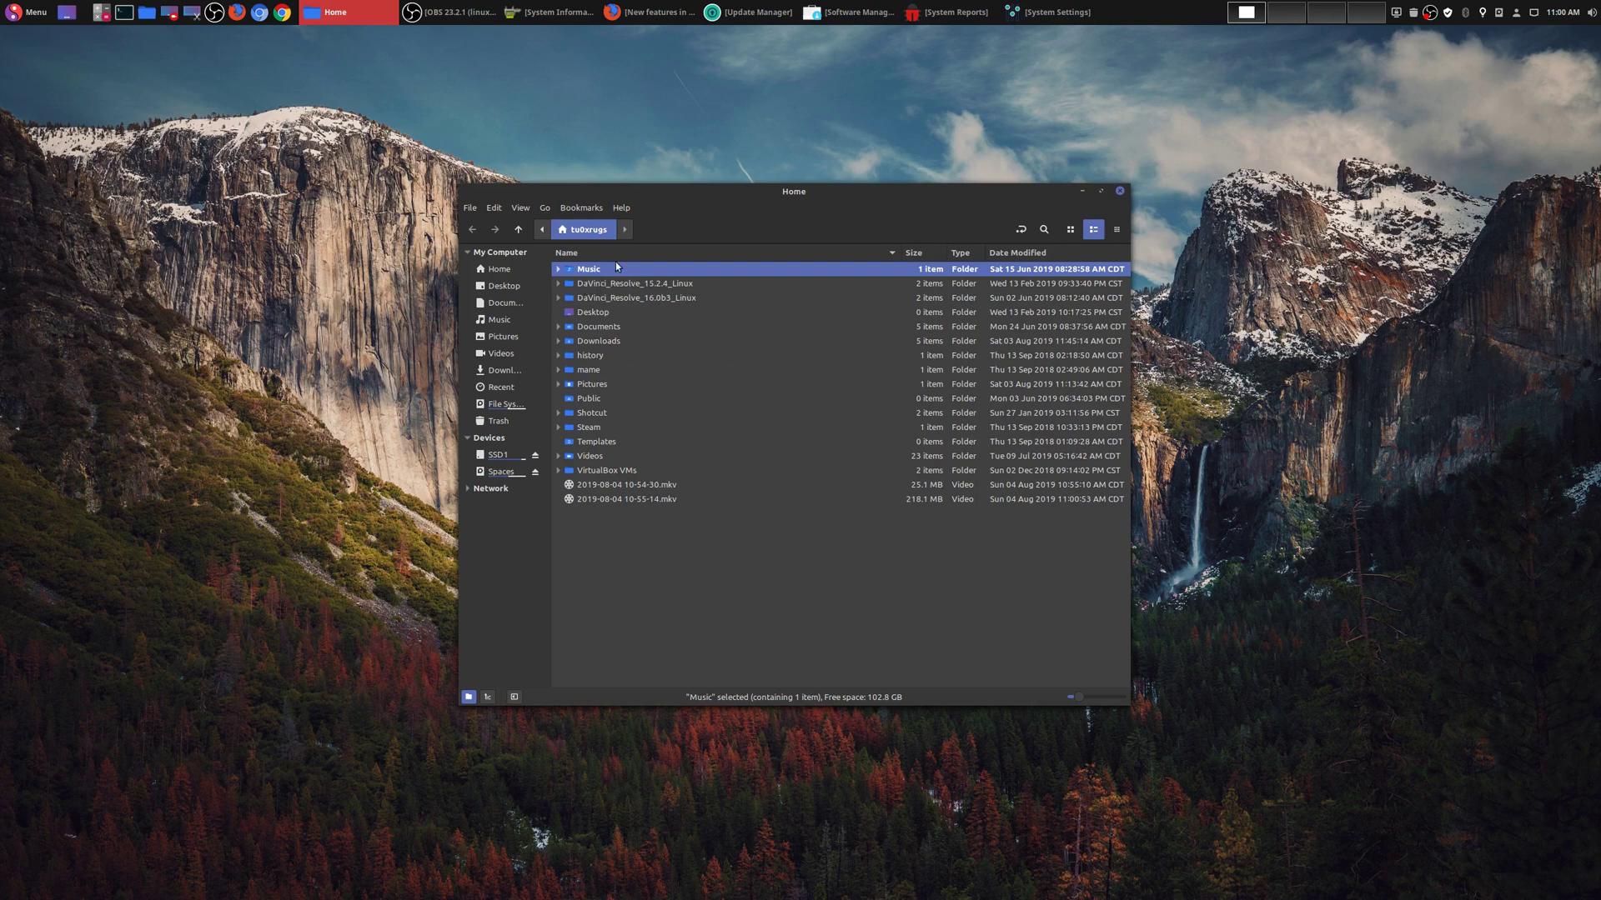
right_click(603, 272)
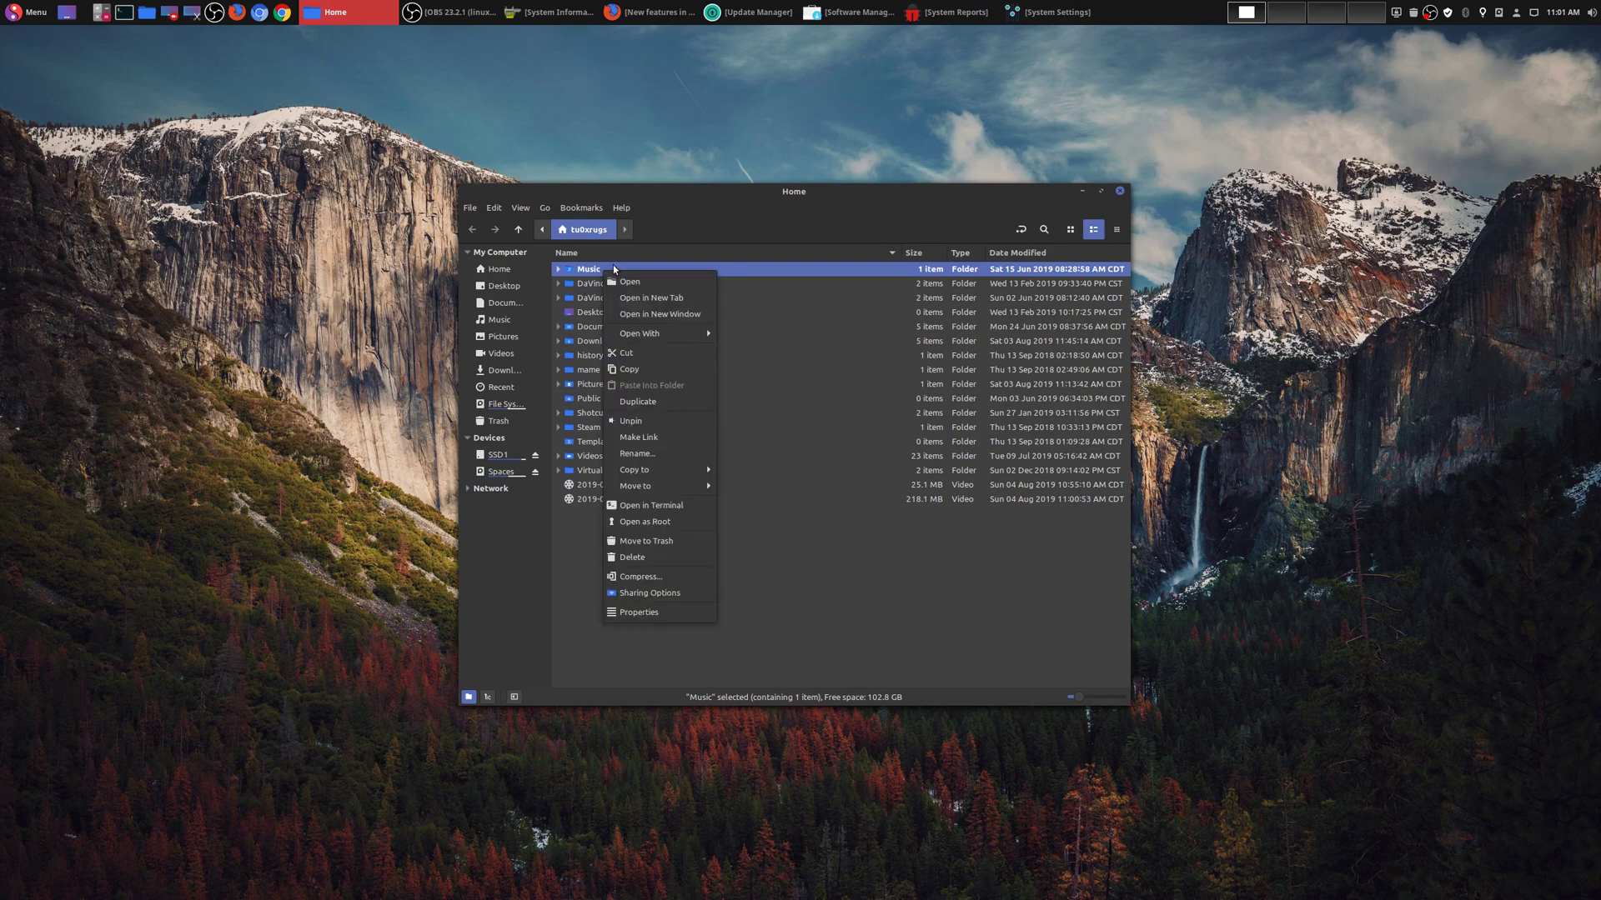
click(816, 354)
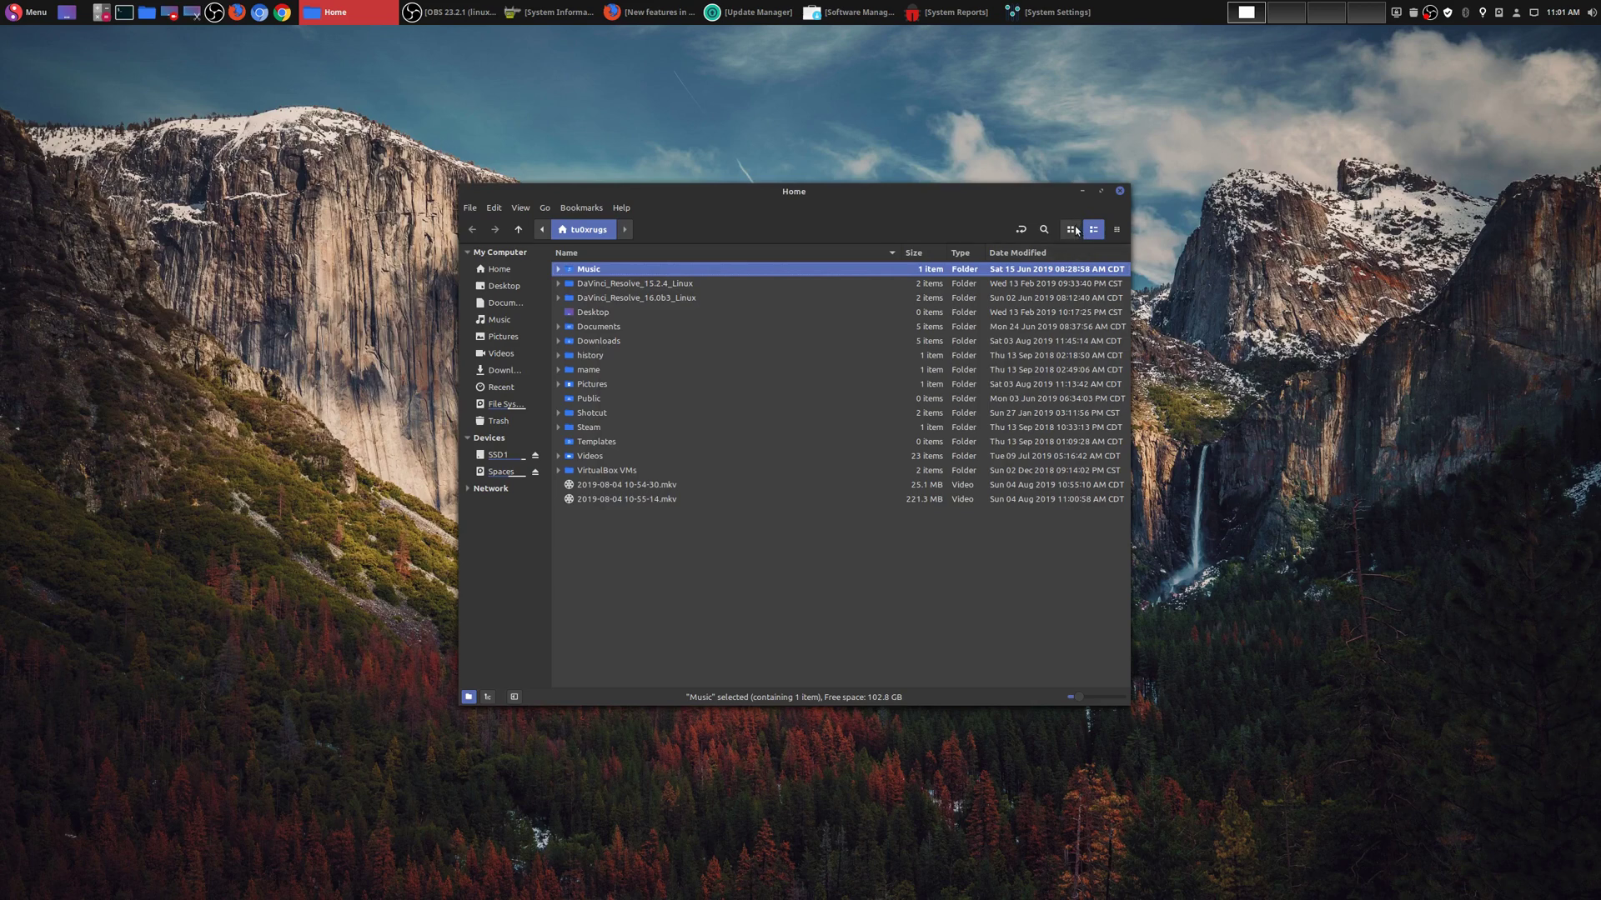
Return the Home folder to icon view, unpin the Music folder, and minimize the window.
click(1073, 230)
right_click(606, 279)
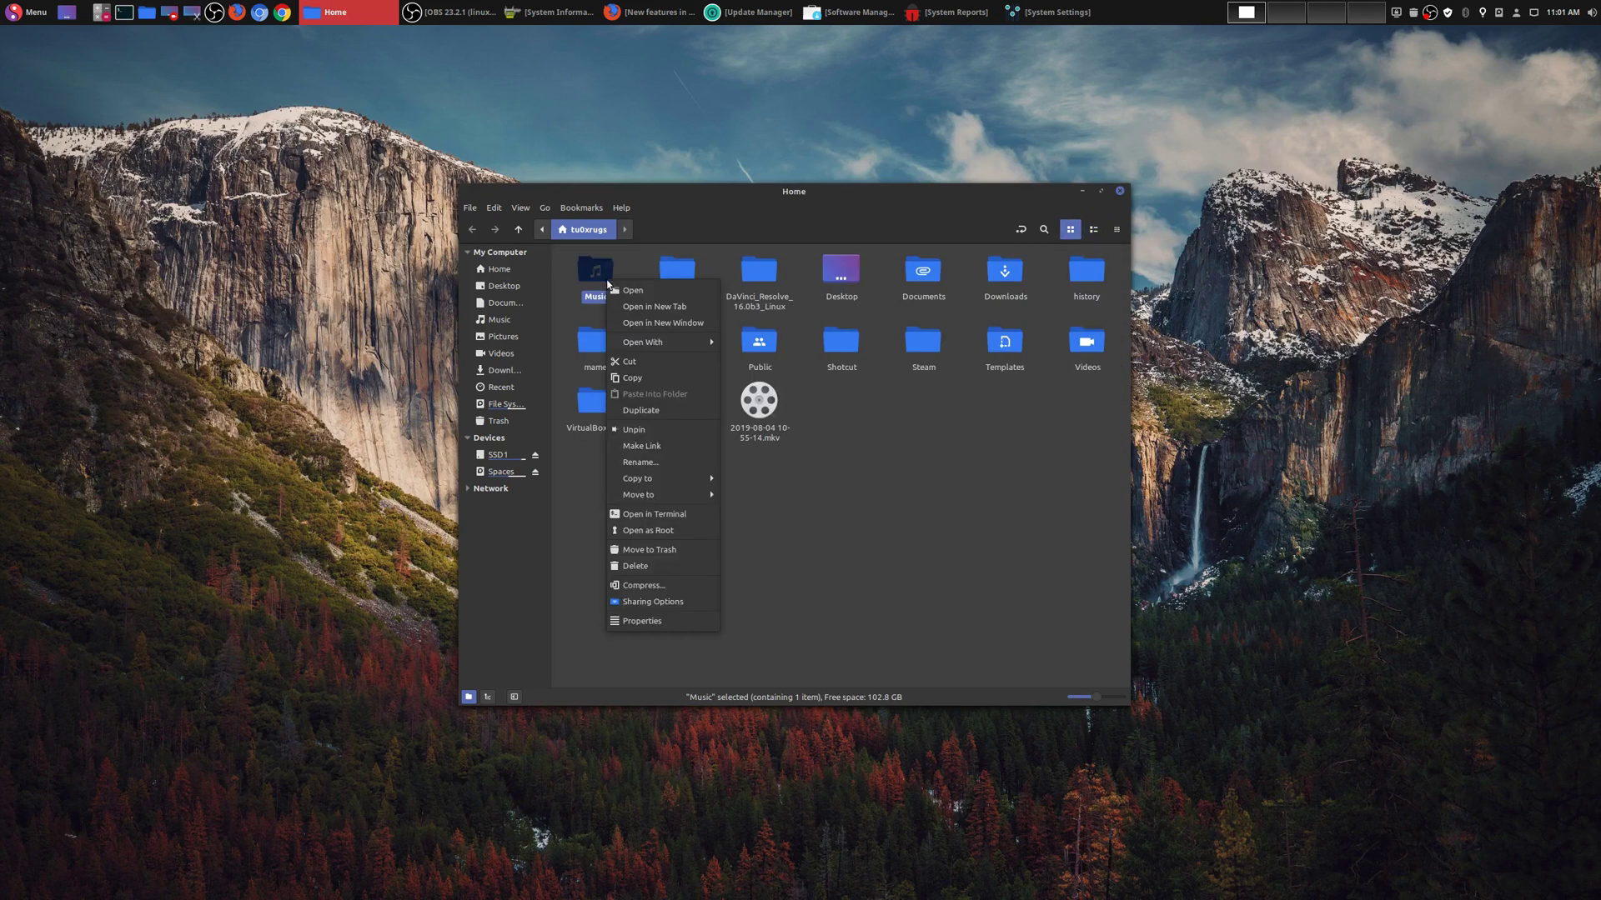
click(633, 429)
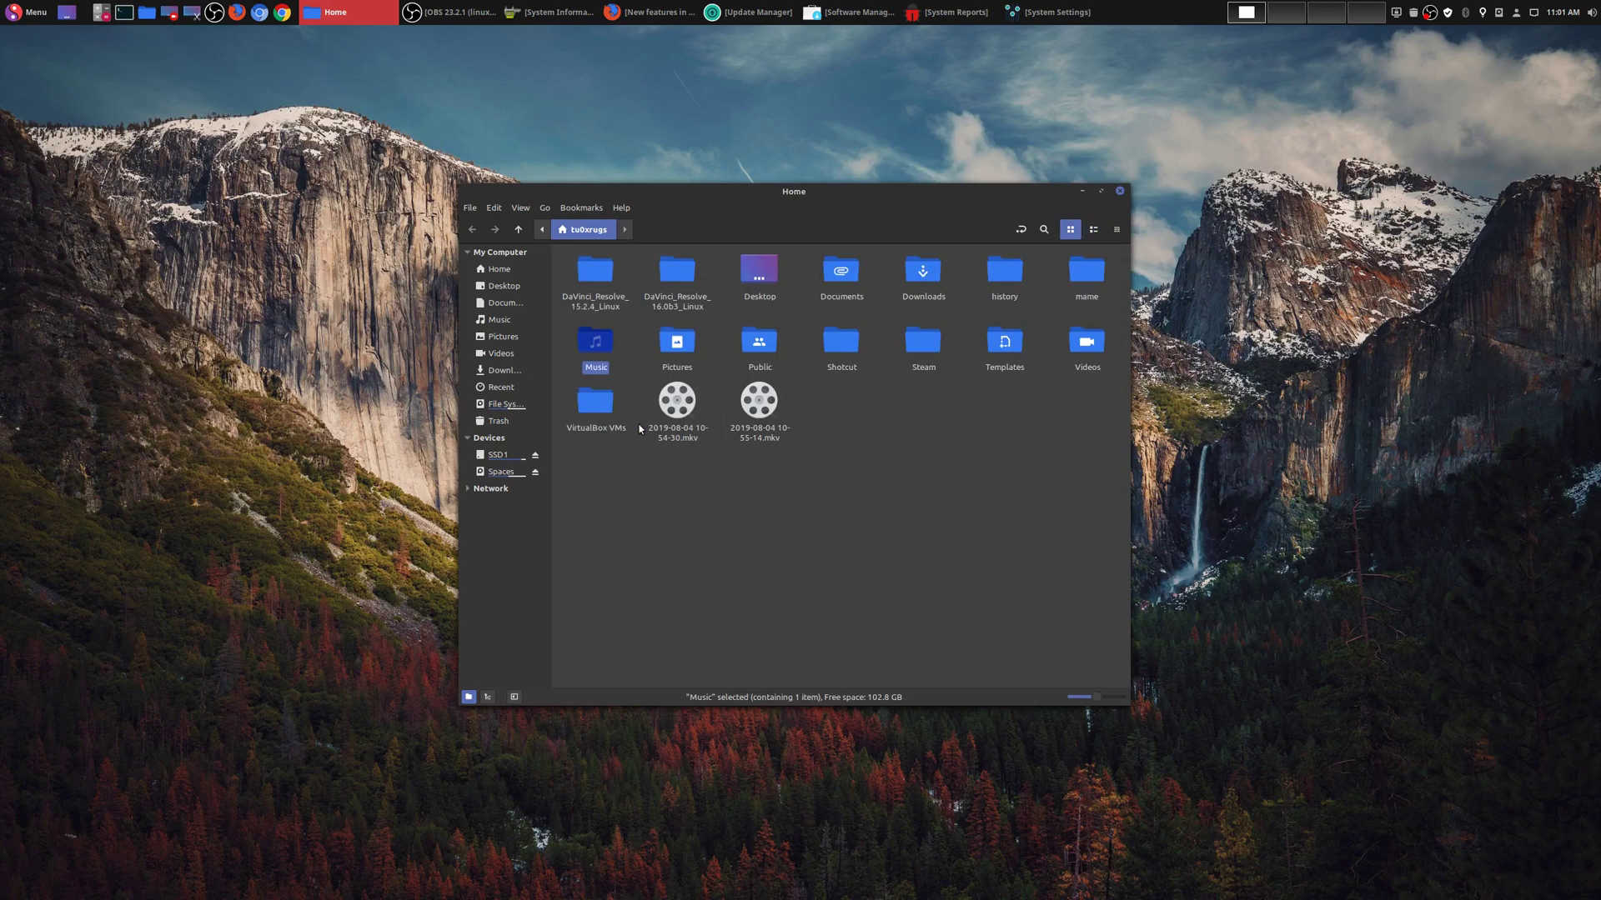
click(1066, 586)
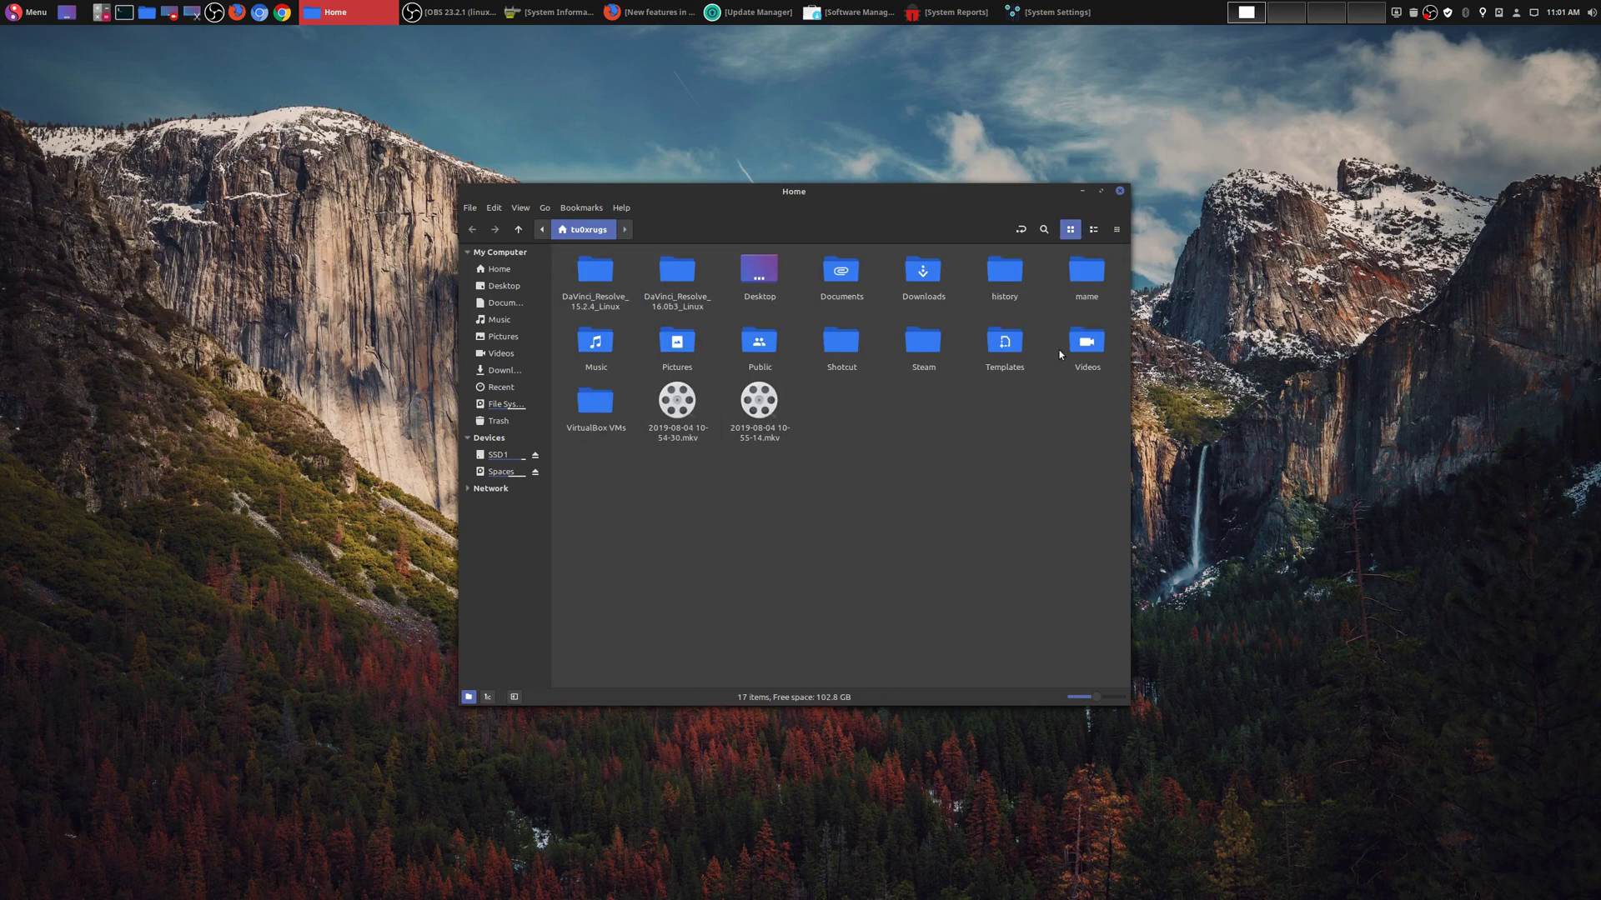
click(1082, 192)
Return to the release notes in Firefox and read the Sharing files, Other improvements and XApps improvements sections.
click(651, 12)
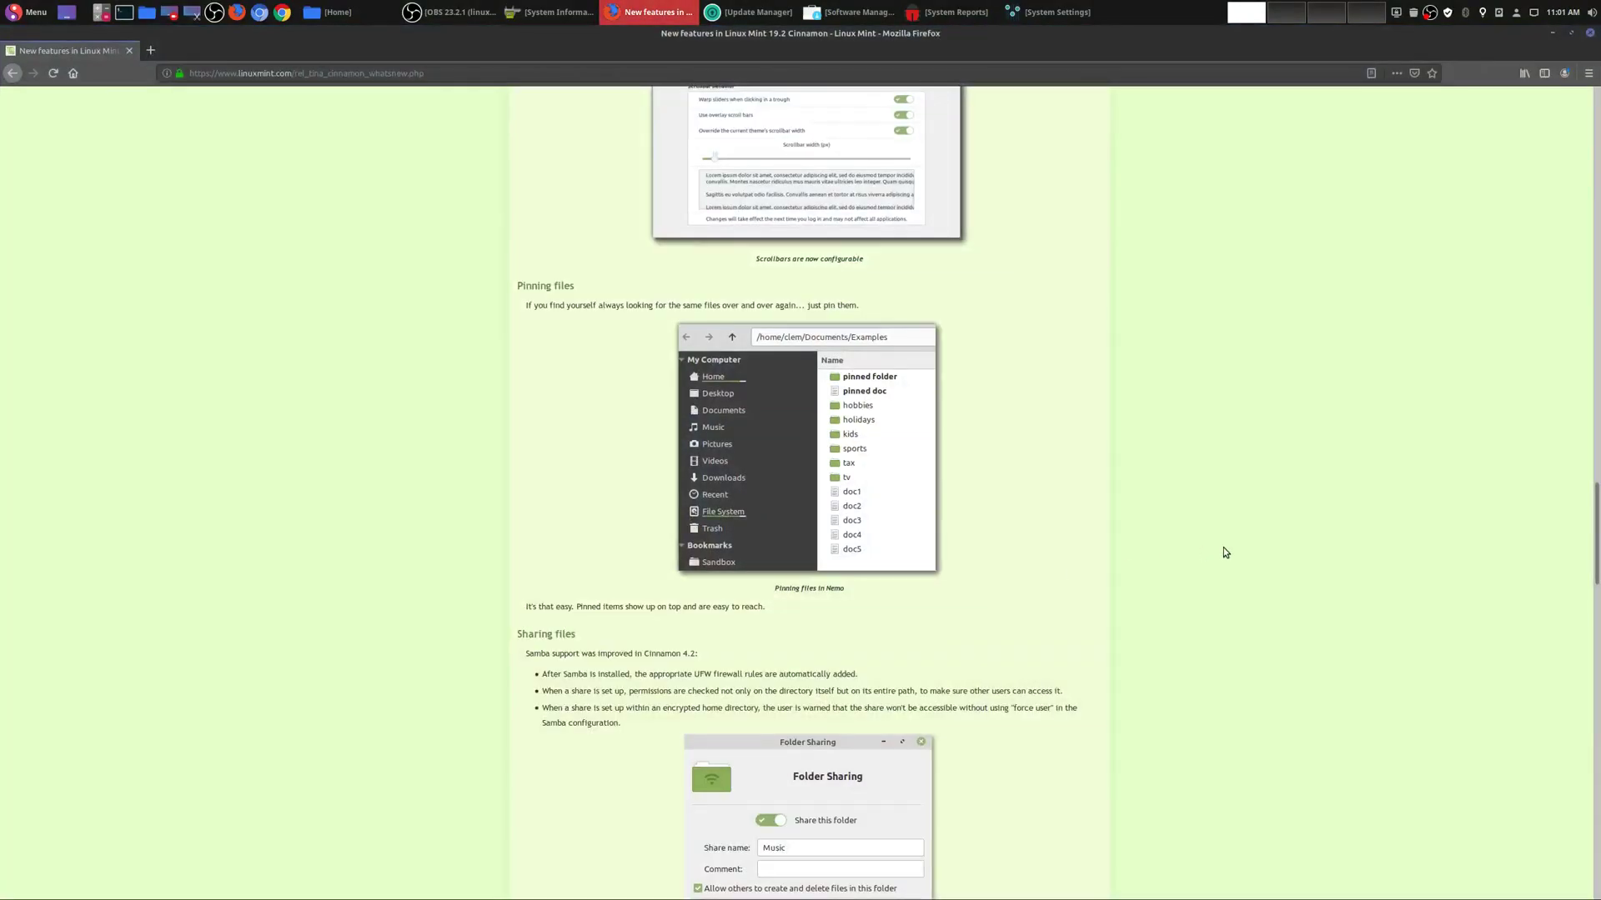
scroll(1222, 537, down, 3)
scroll(1222, 541, down, 1)
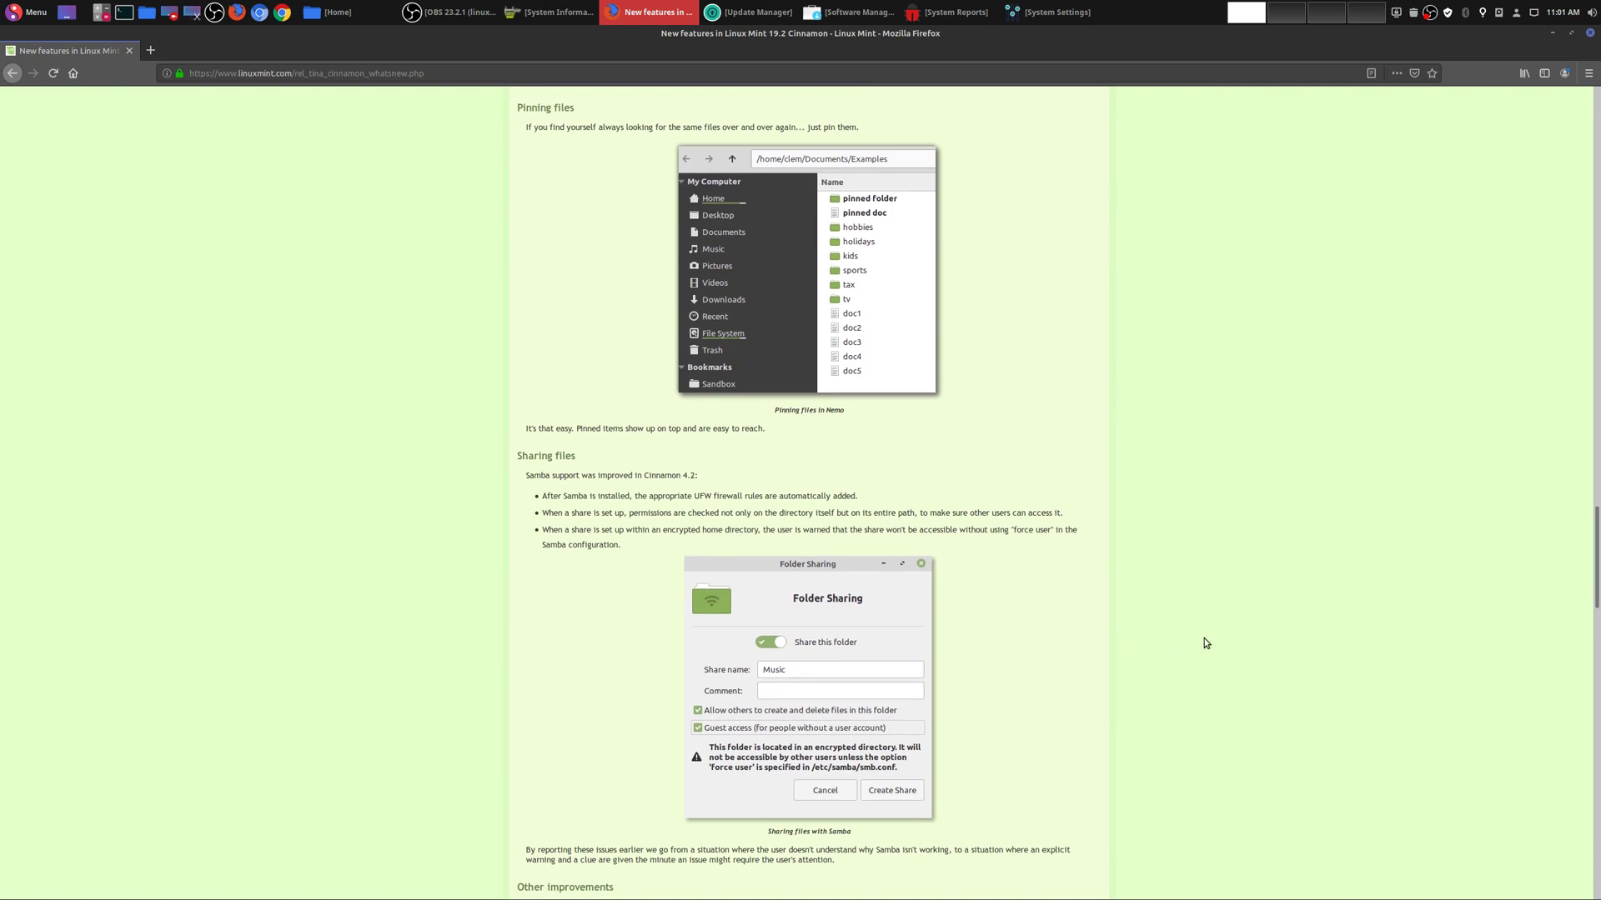
scroll(1202, 635, down, 3)
scroll(1197, 632, down, 2)
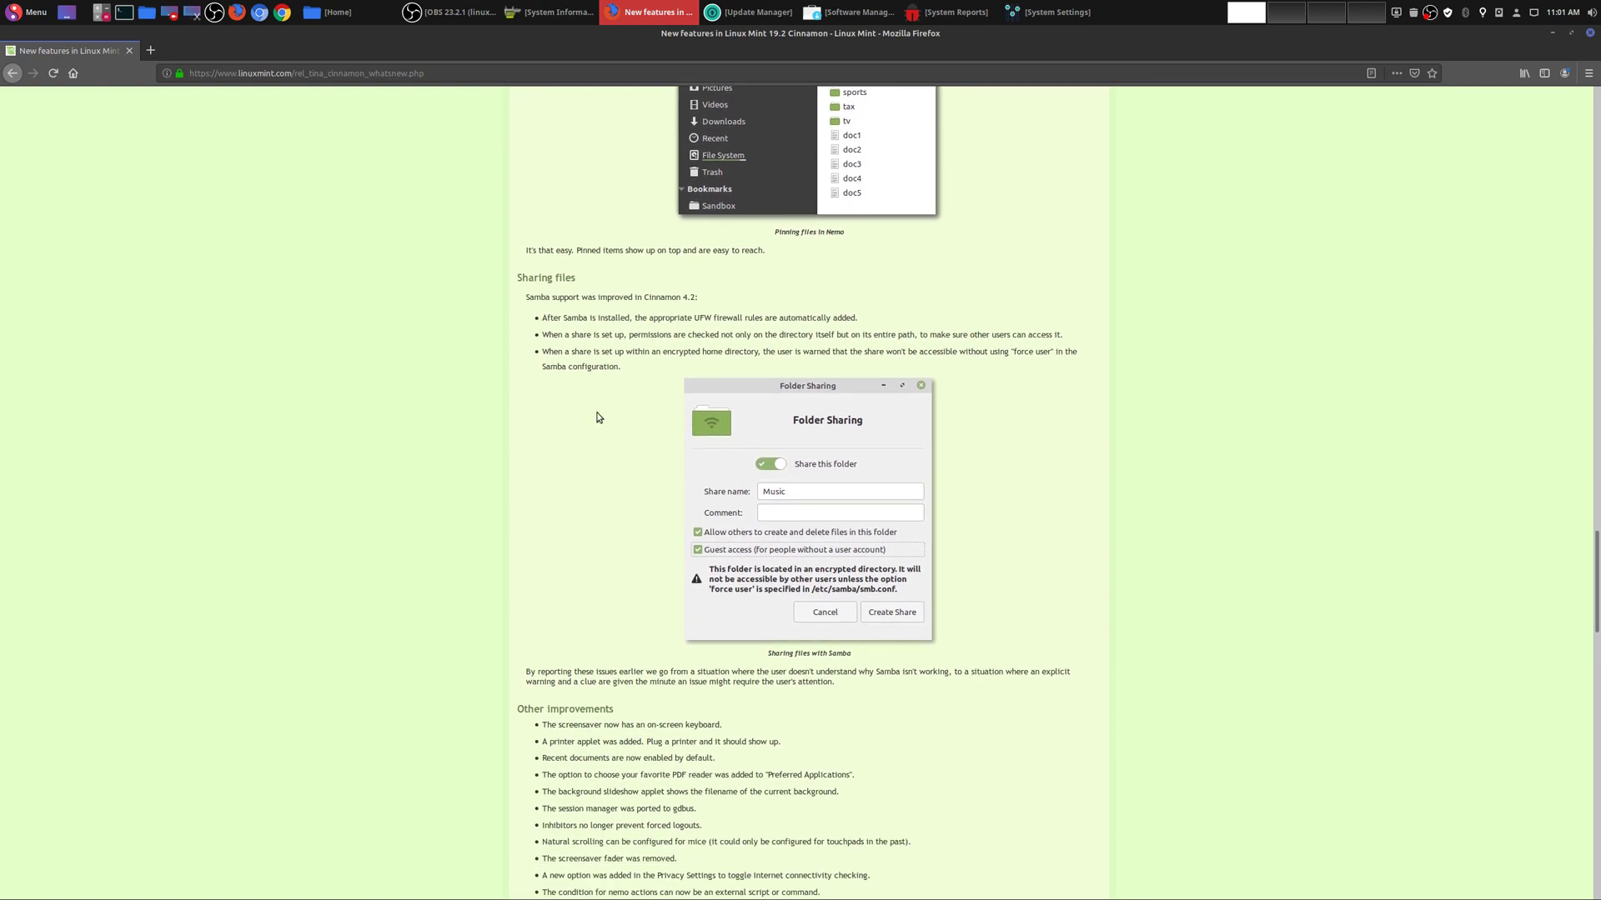
scroll(958, 577, down, 3)
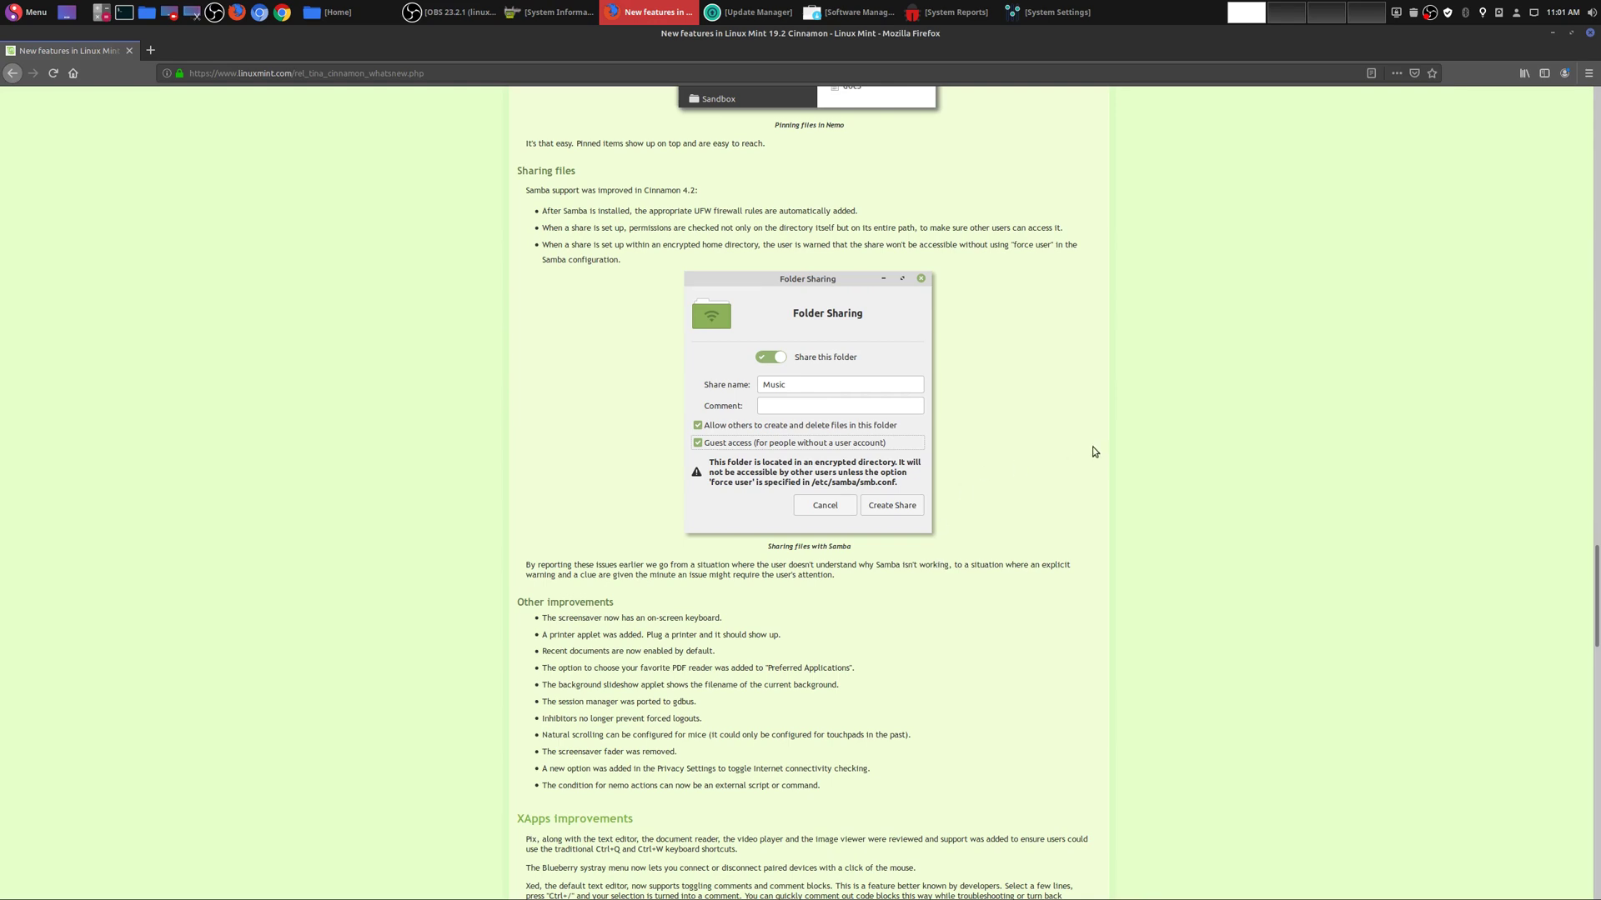
scroll(1095, 451, down, 5)
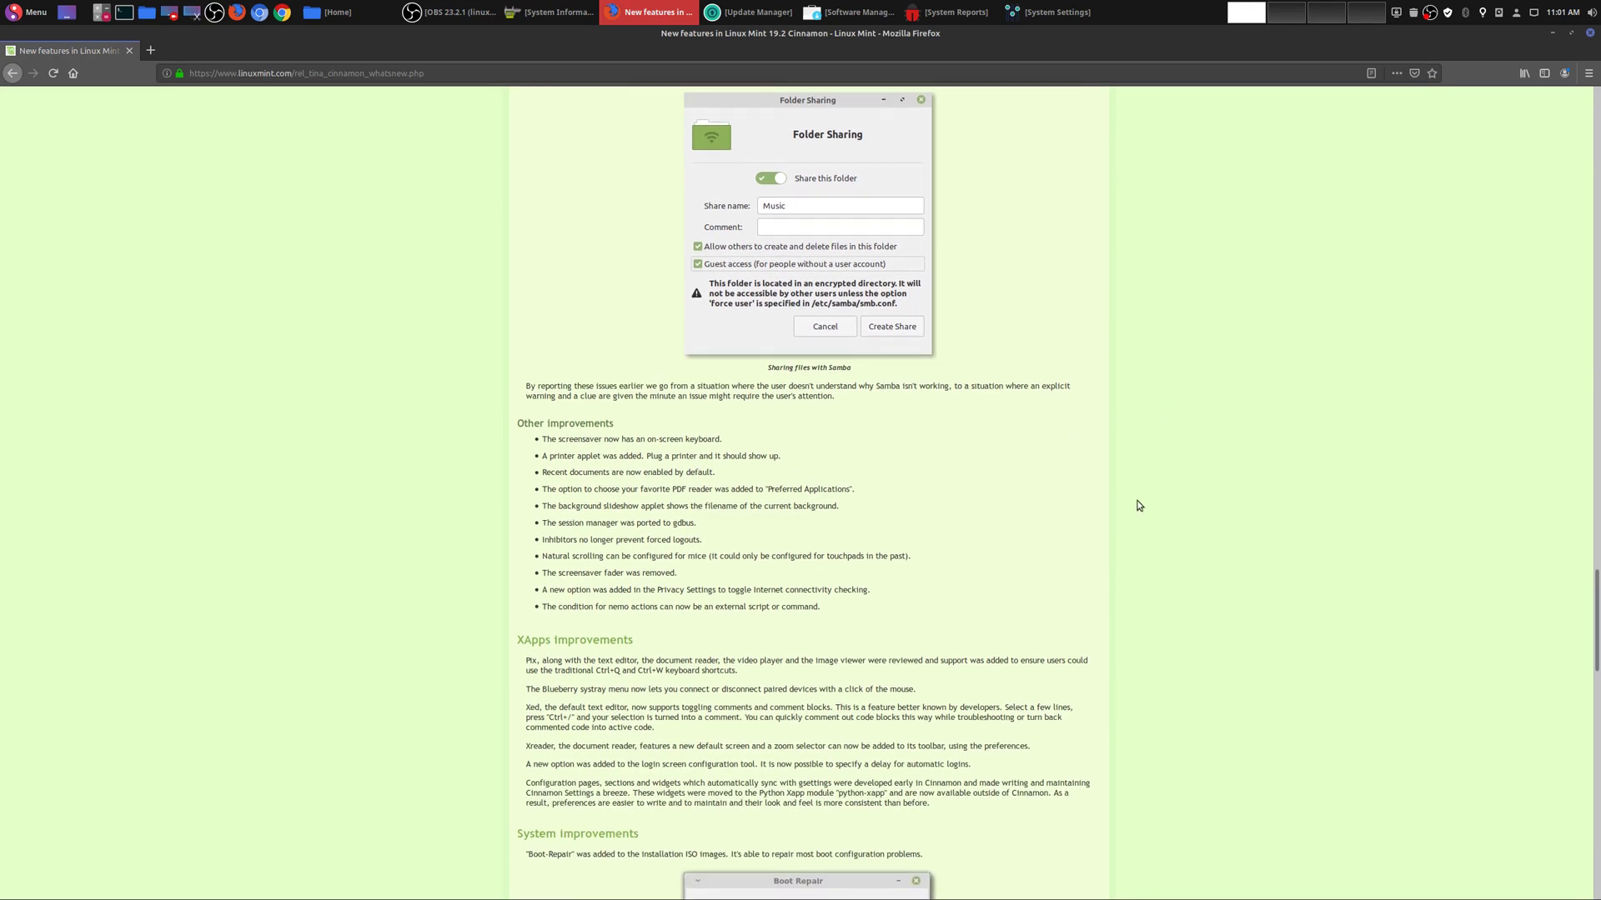
scroll(1125, 501, down, 3)
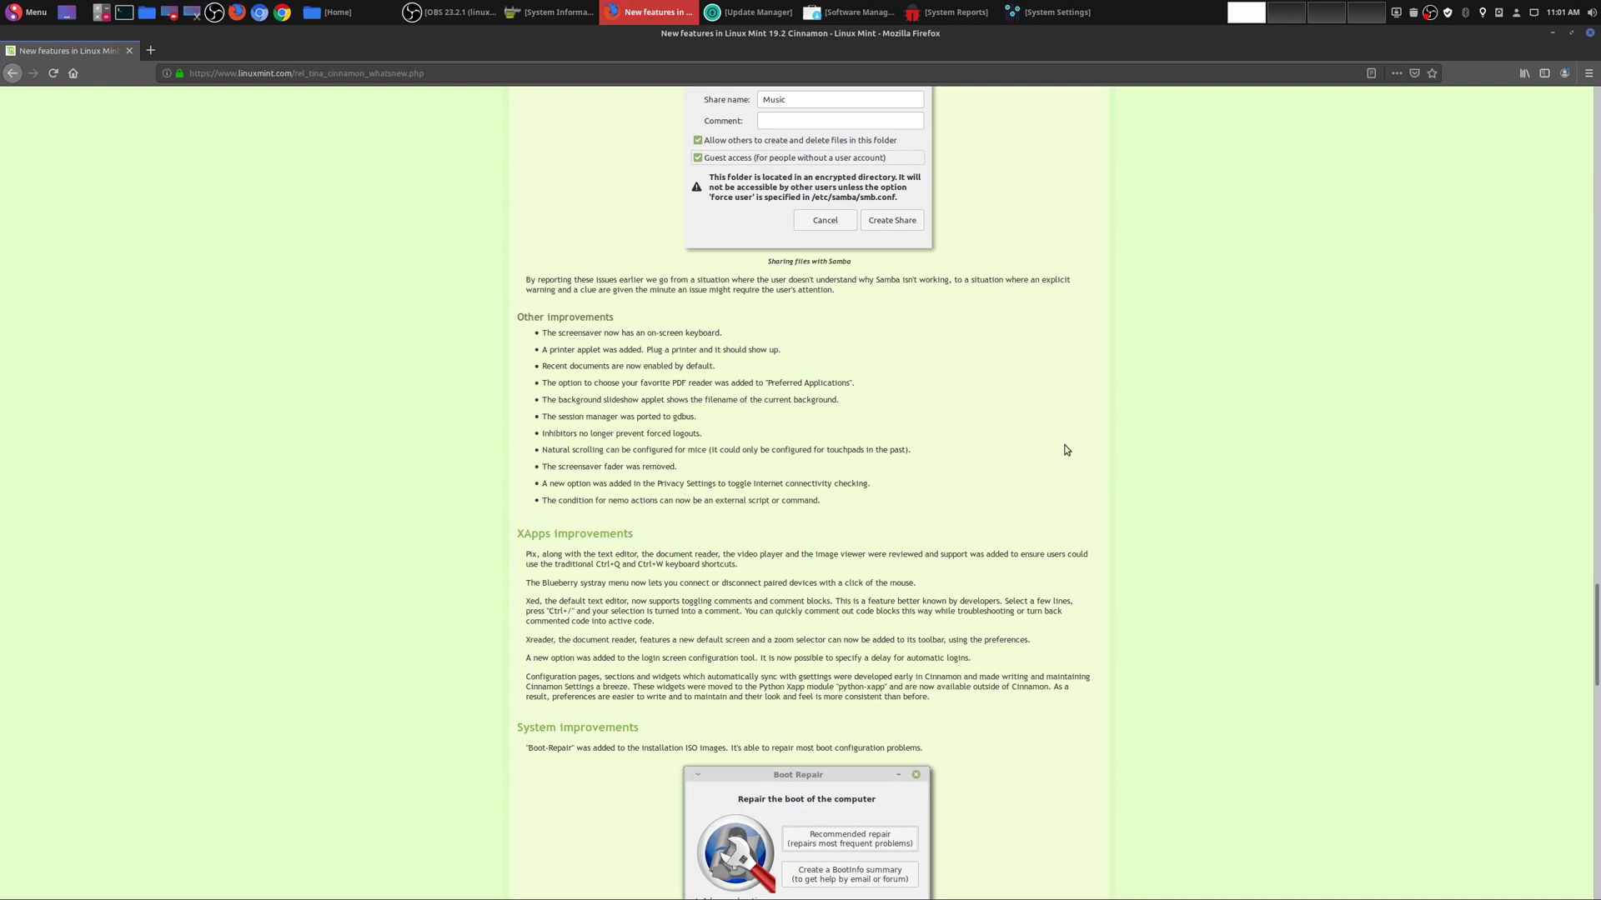
scroll(1061, 447, down, 7)
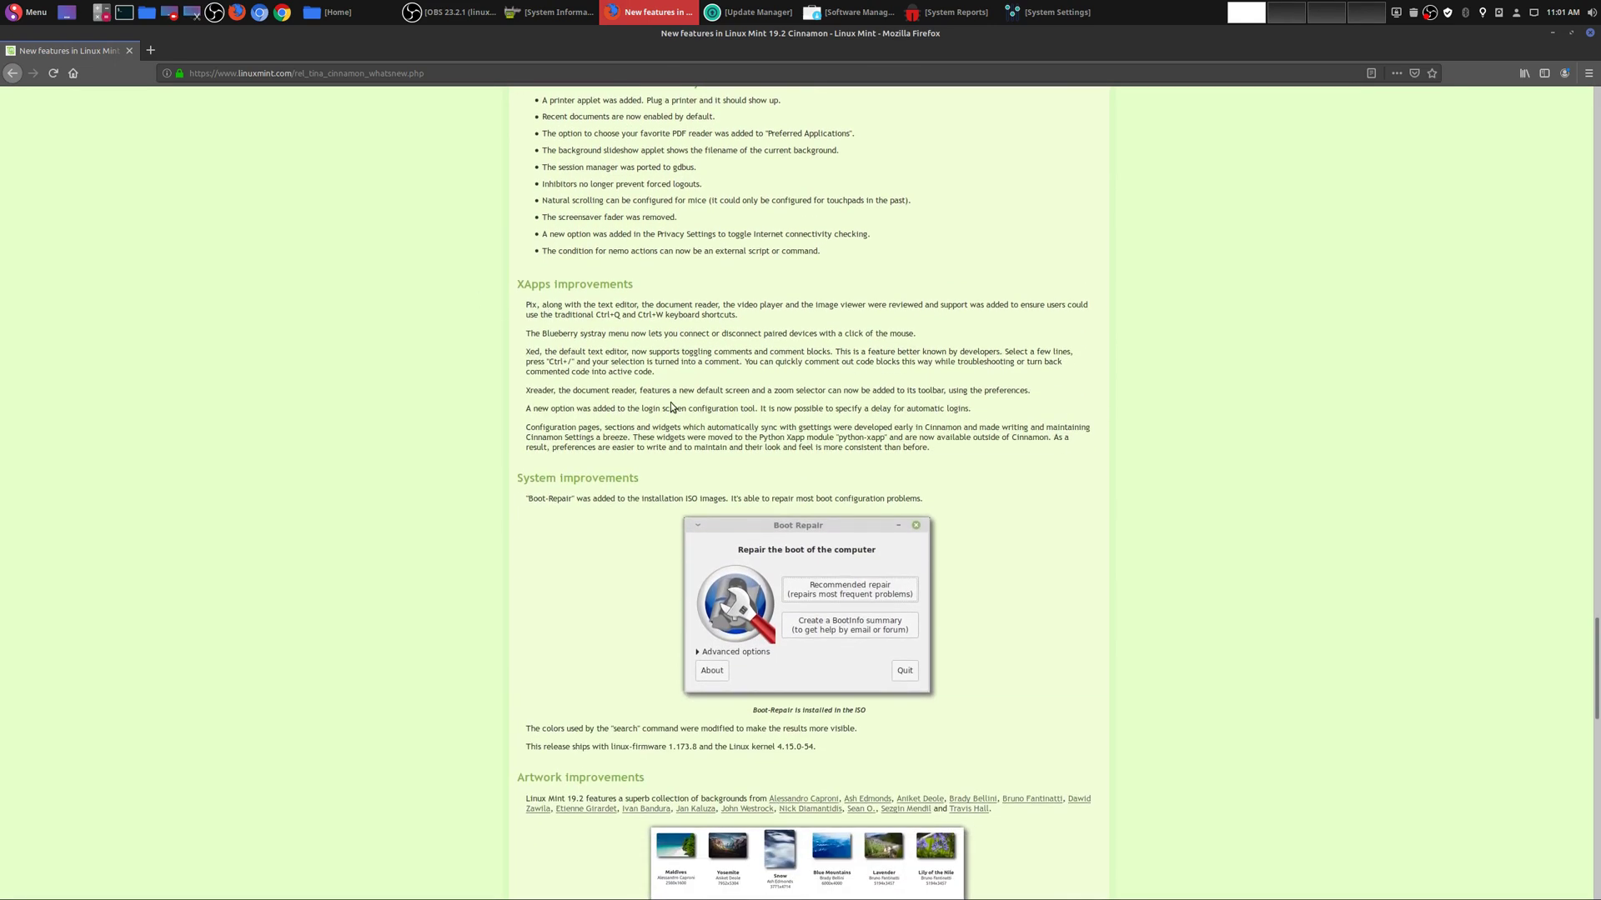
Browse the Accessories category of the application menu and dismiss the menu.
click(33, 12)
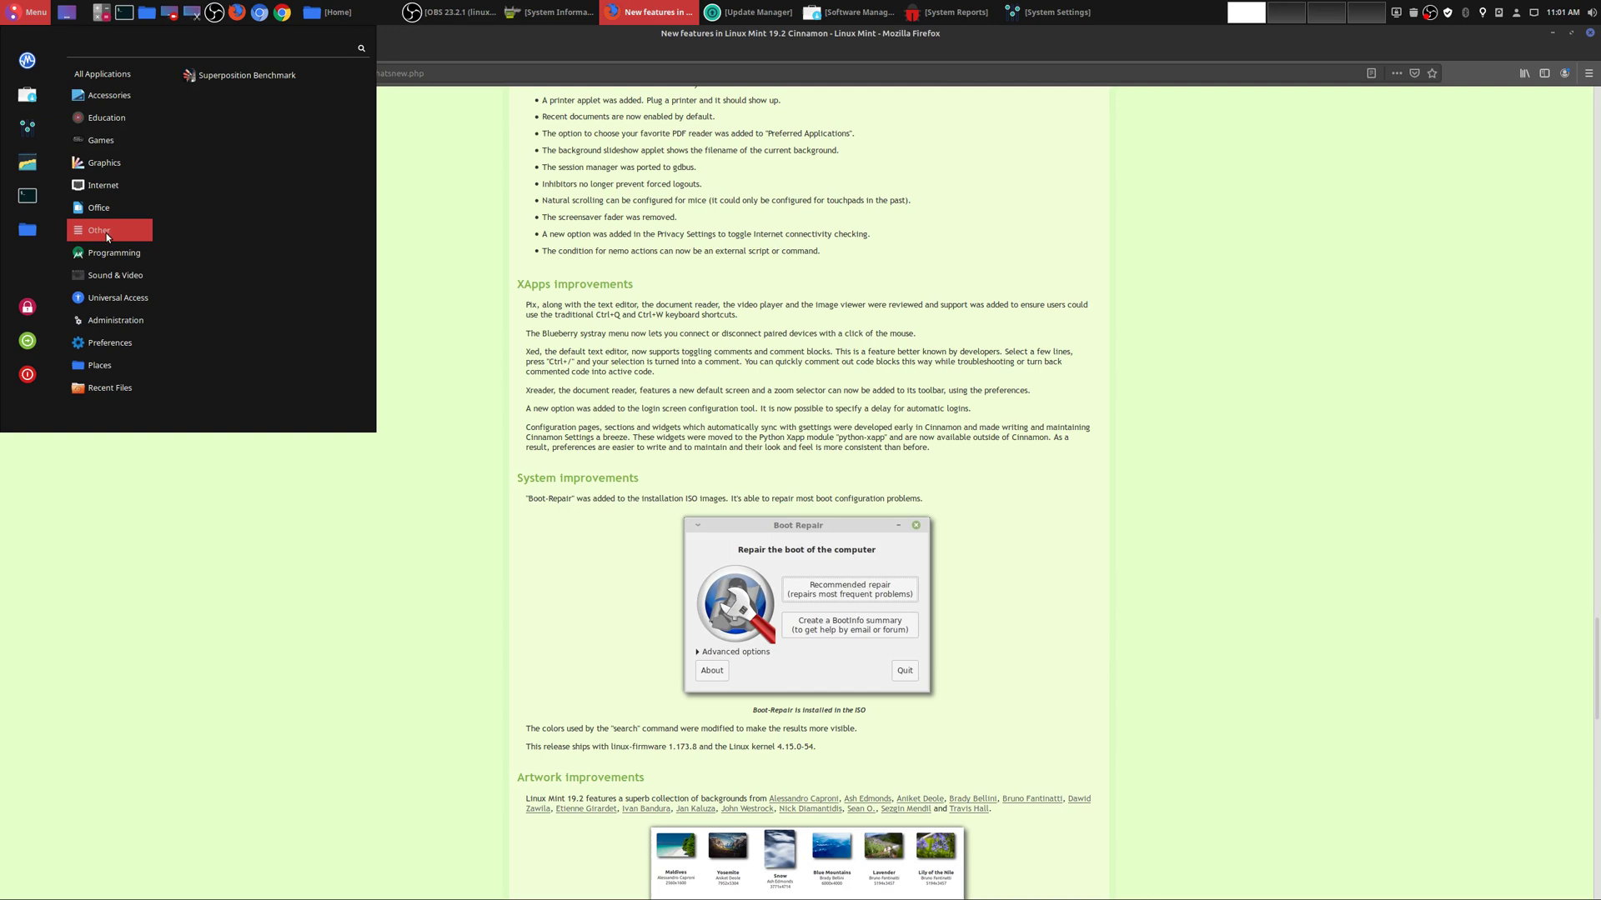
mouse_move(112, 75)
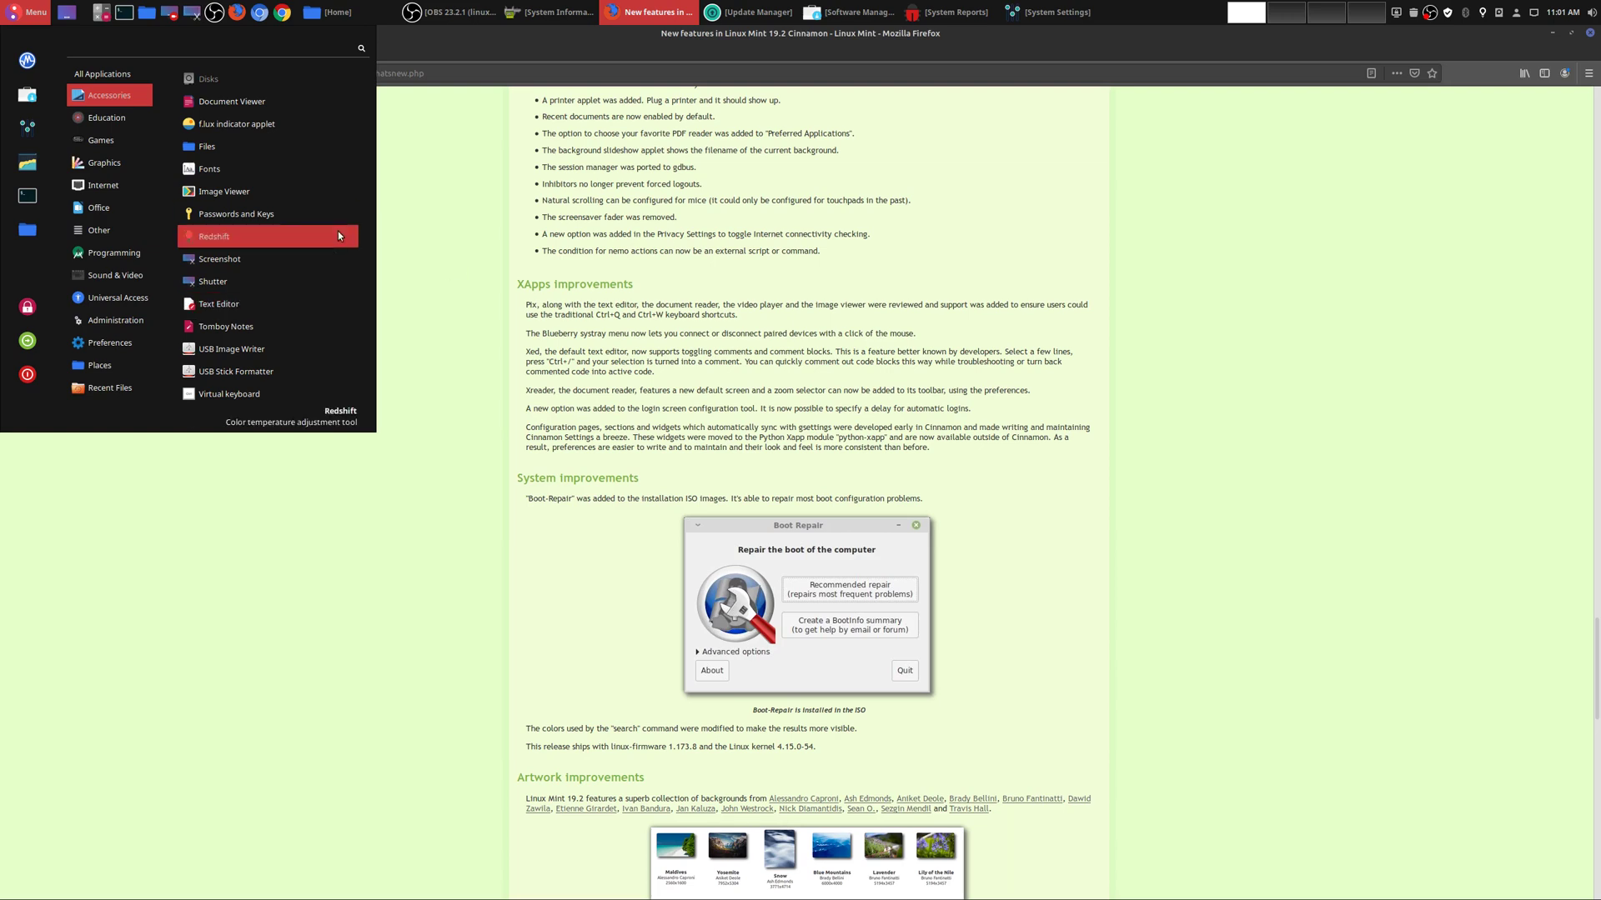
click(451, 384)
Read the System improvements section about Boot-Repair in the release notes.
scroll(988, 494, down, 1)
scroll(1050, 494, down, 3)
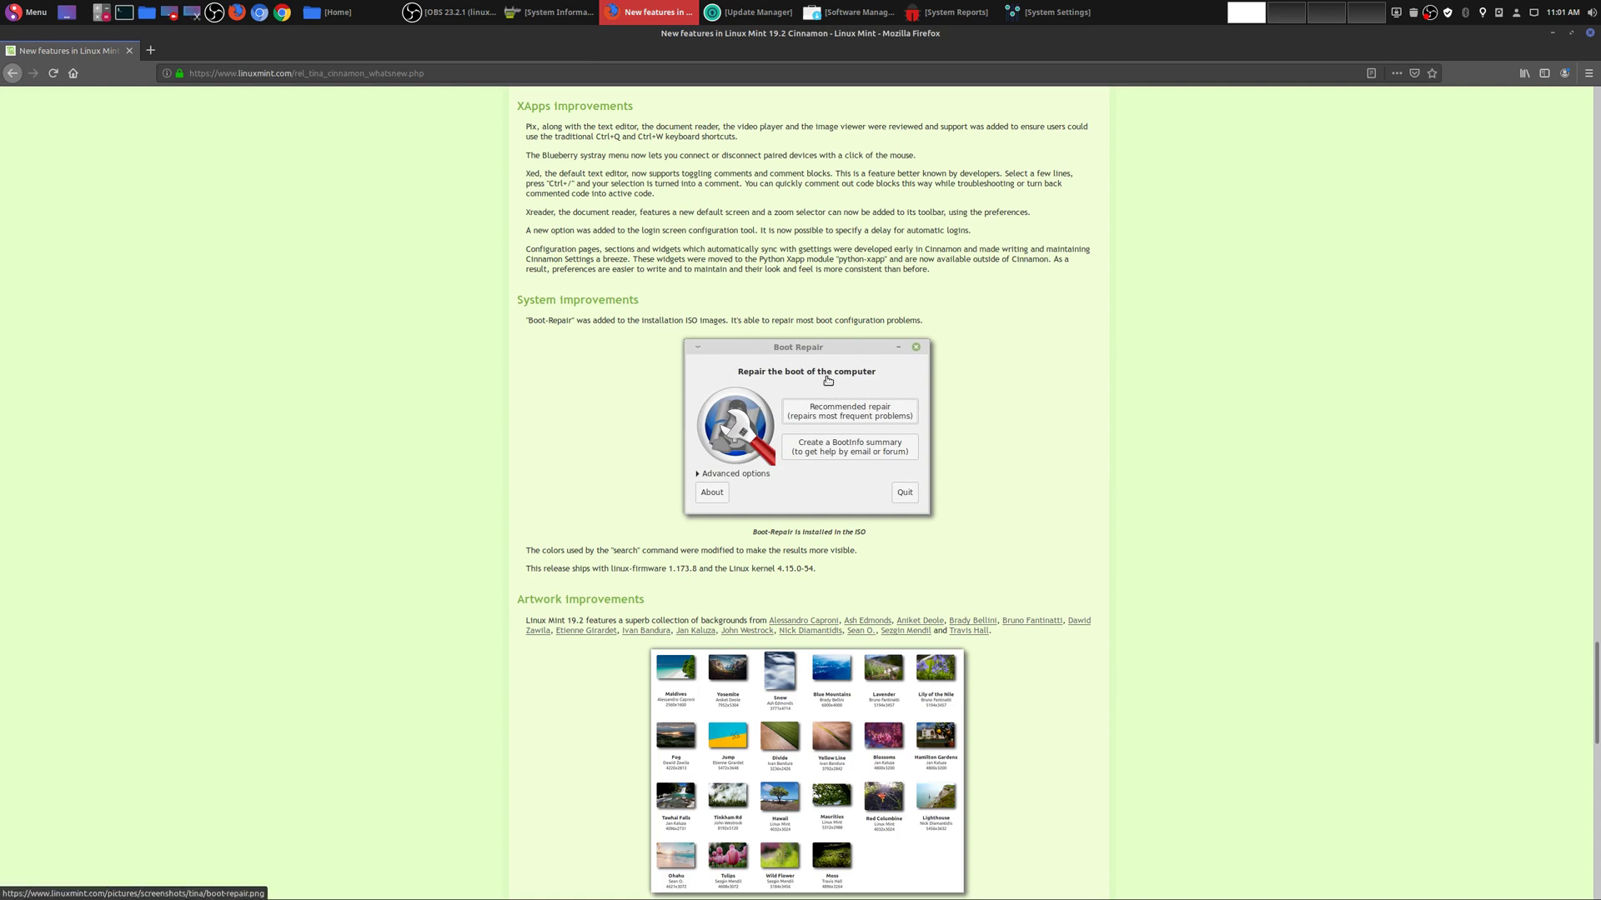
scroll(984, 368, down, 3)
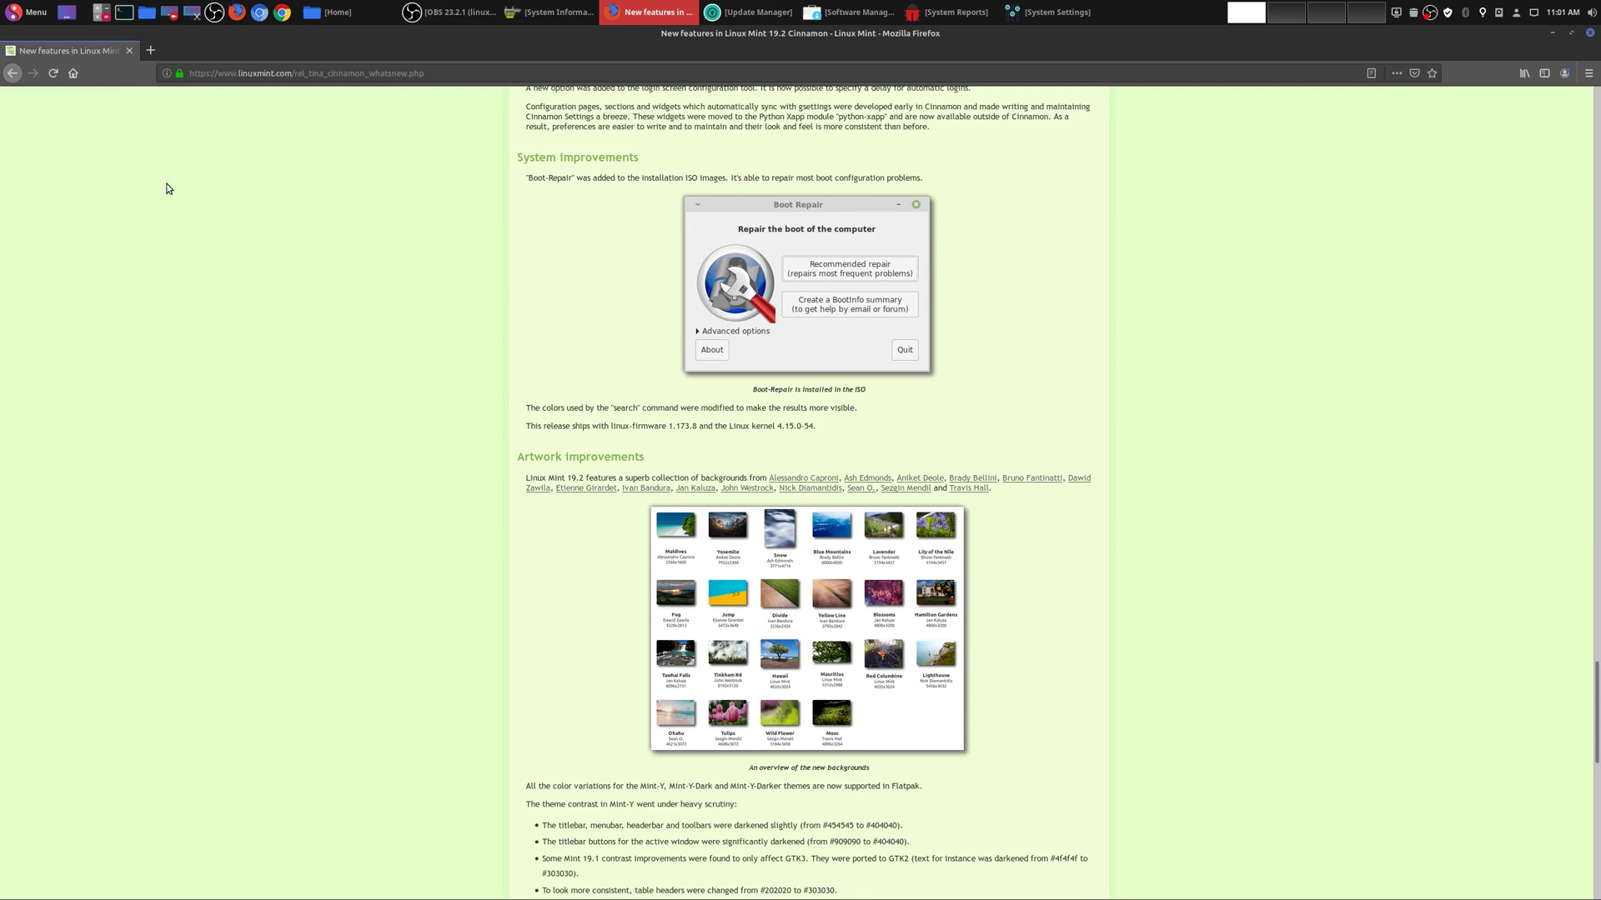
Find USB Image Writer among the Accessories applications, open it for a look, and close it.
click(22, 21)
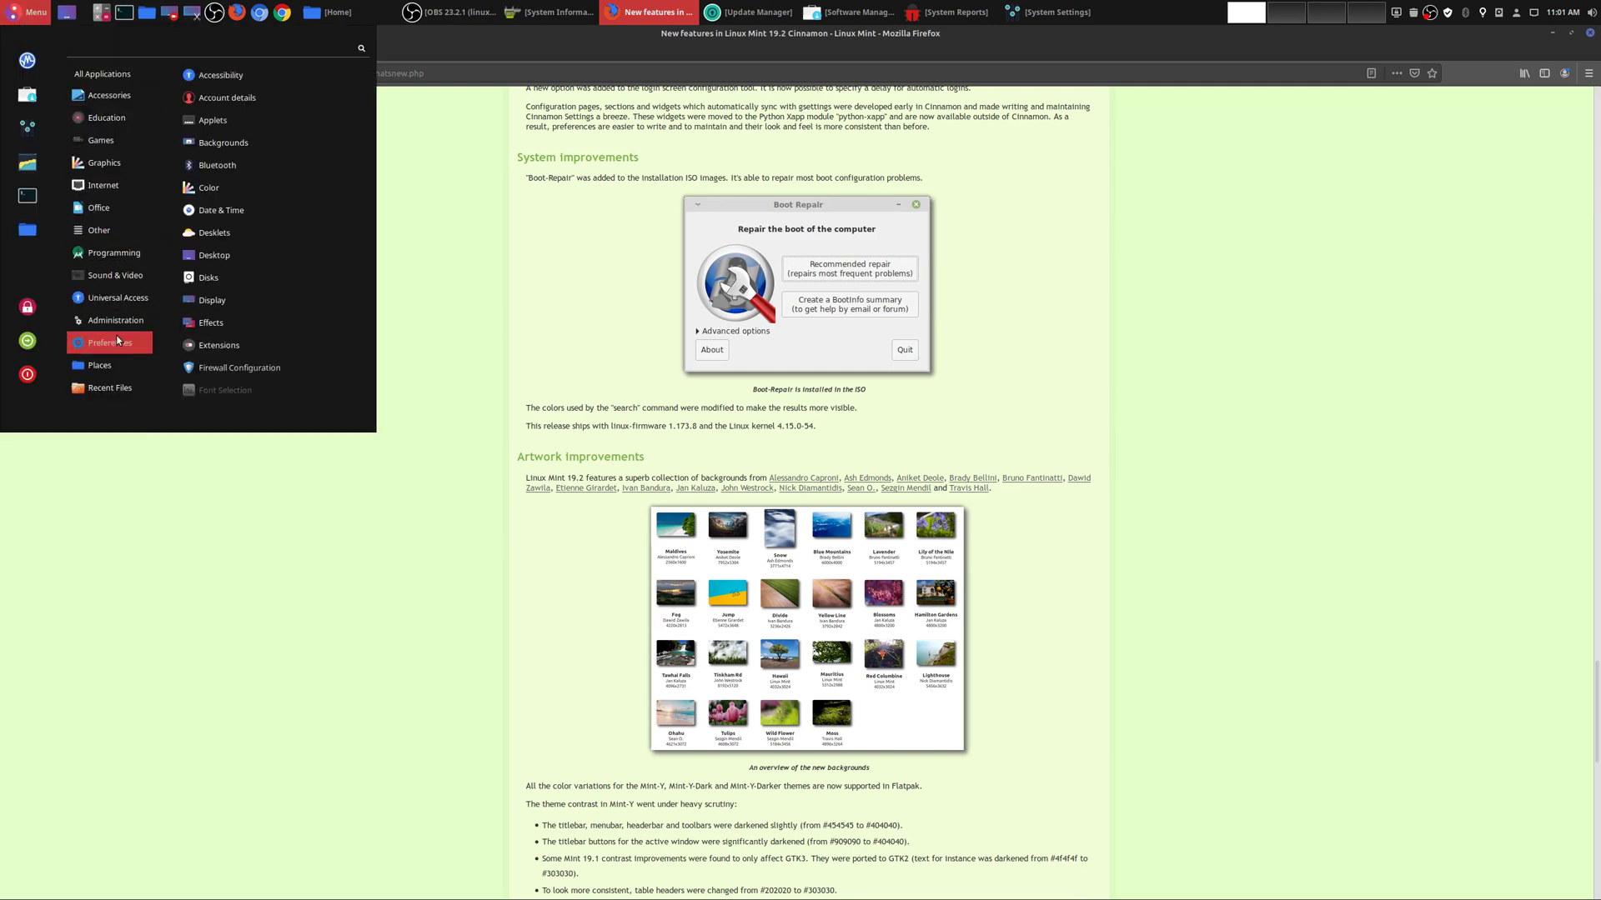
mouse_move(117, 321)
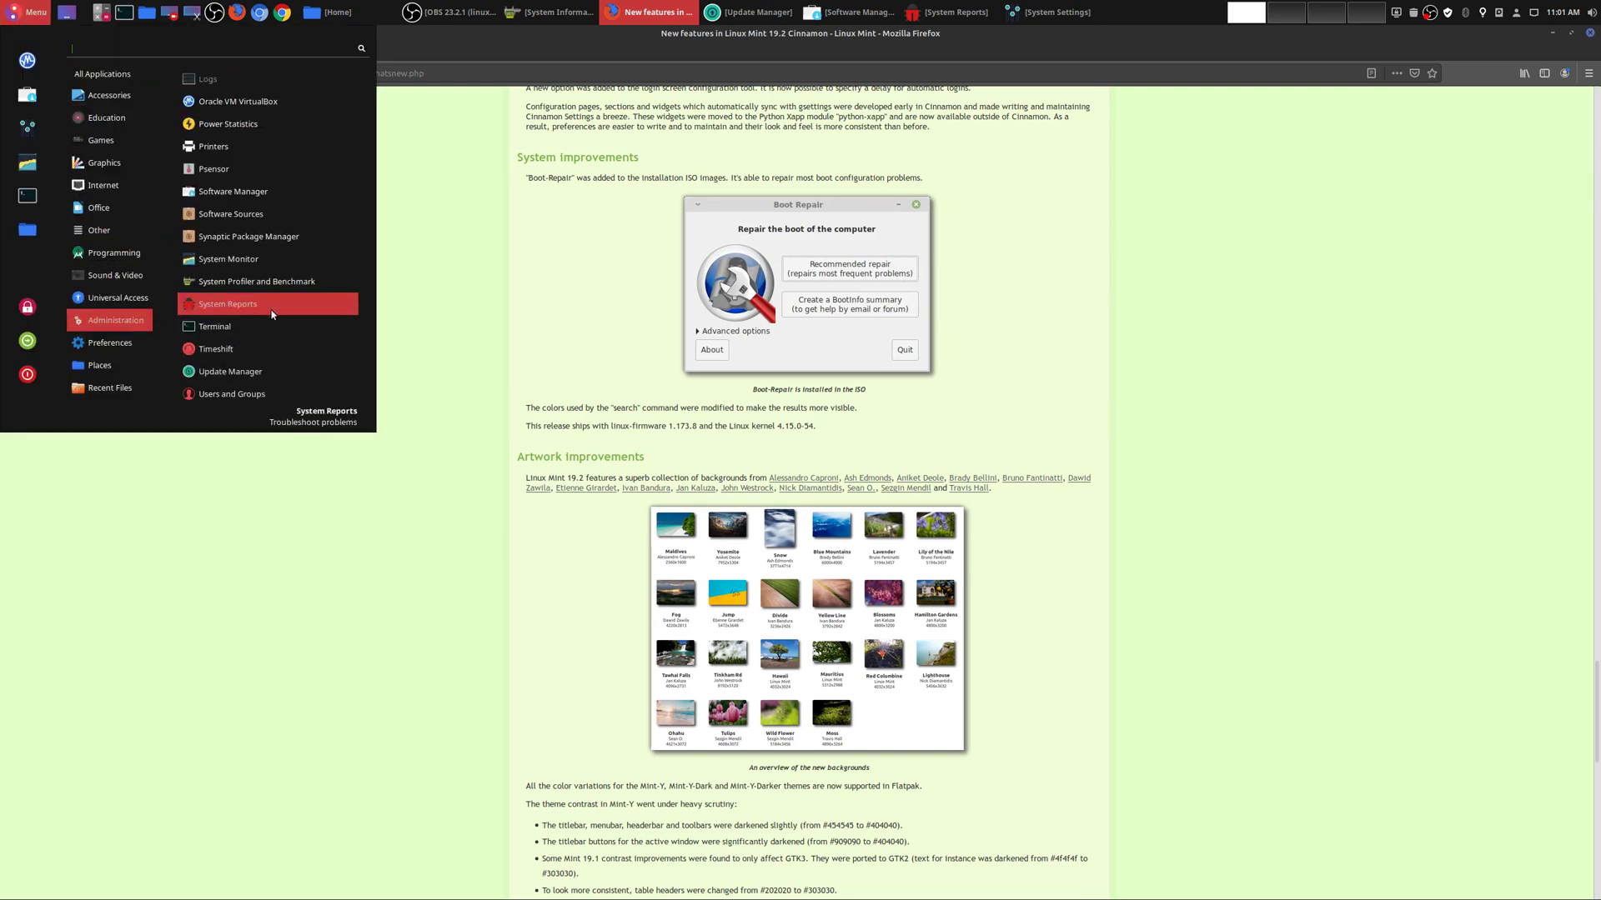
mouse_move(117, 96)
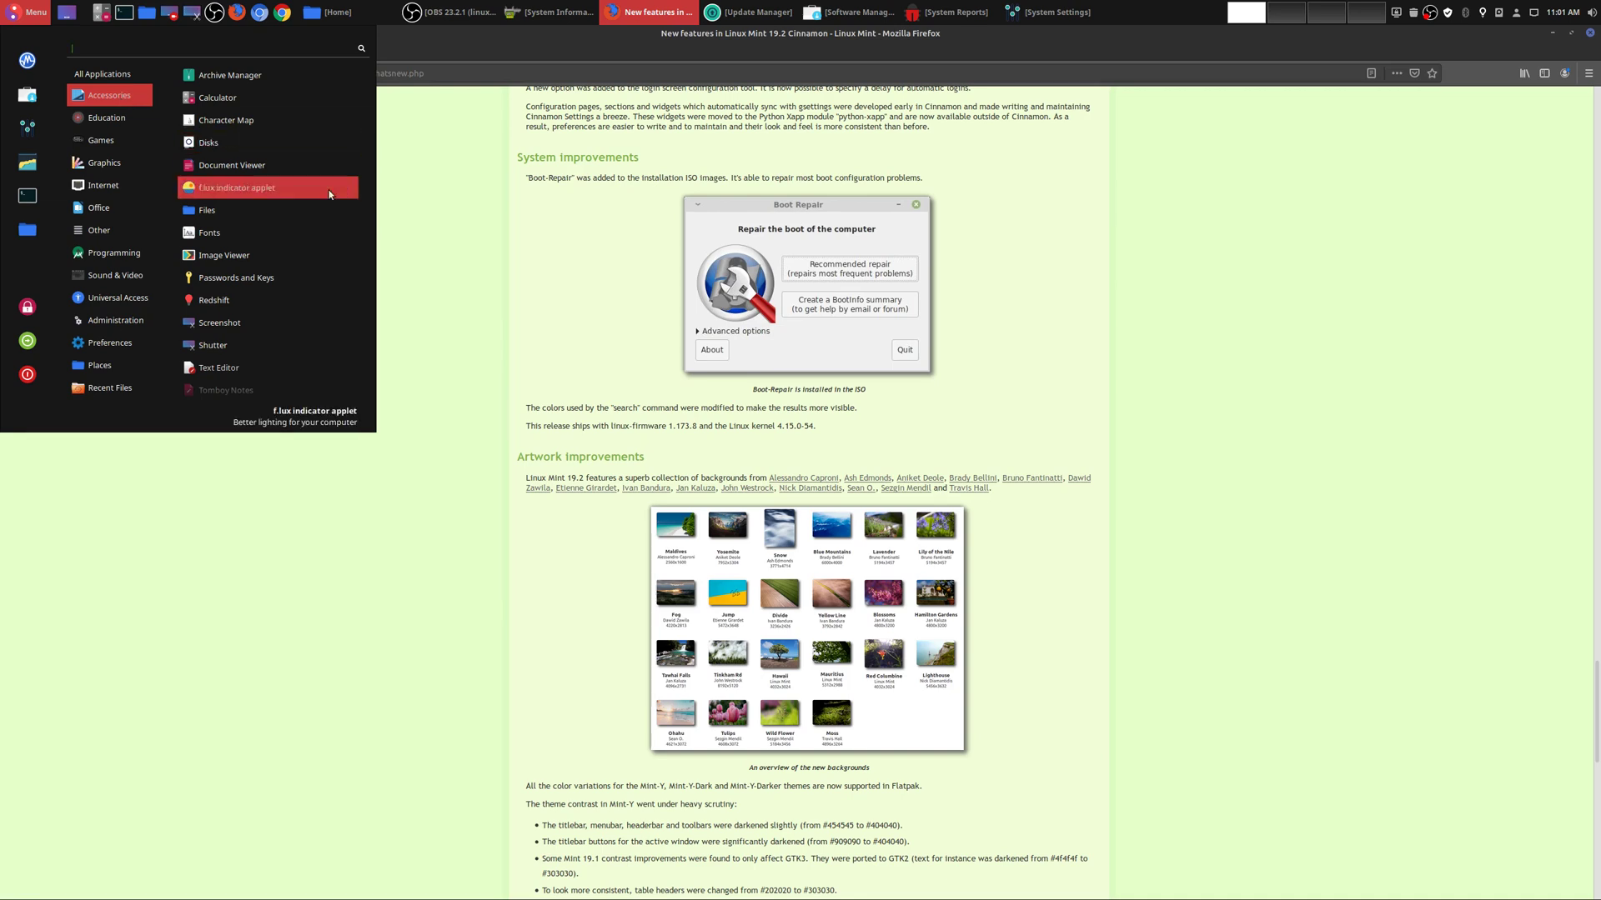
scroll(329, 194, down, 1)
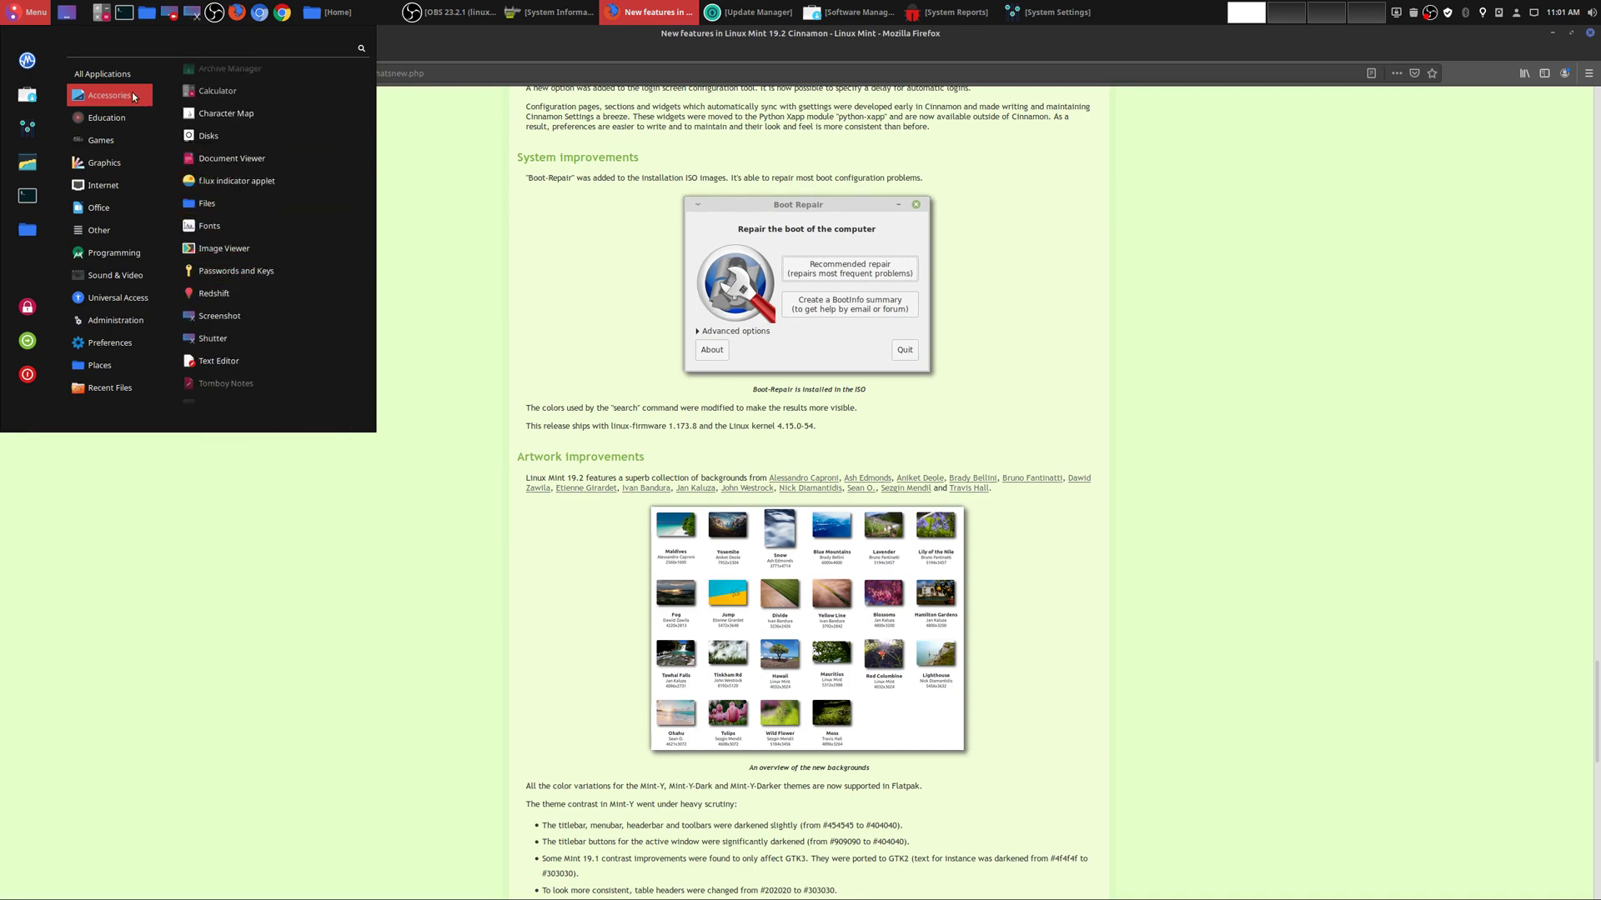
scroll(285, 245, down, 2)
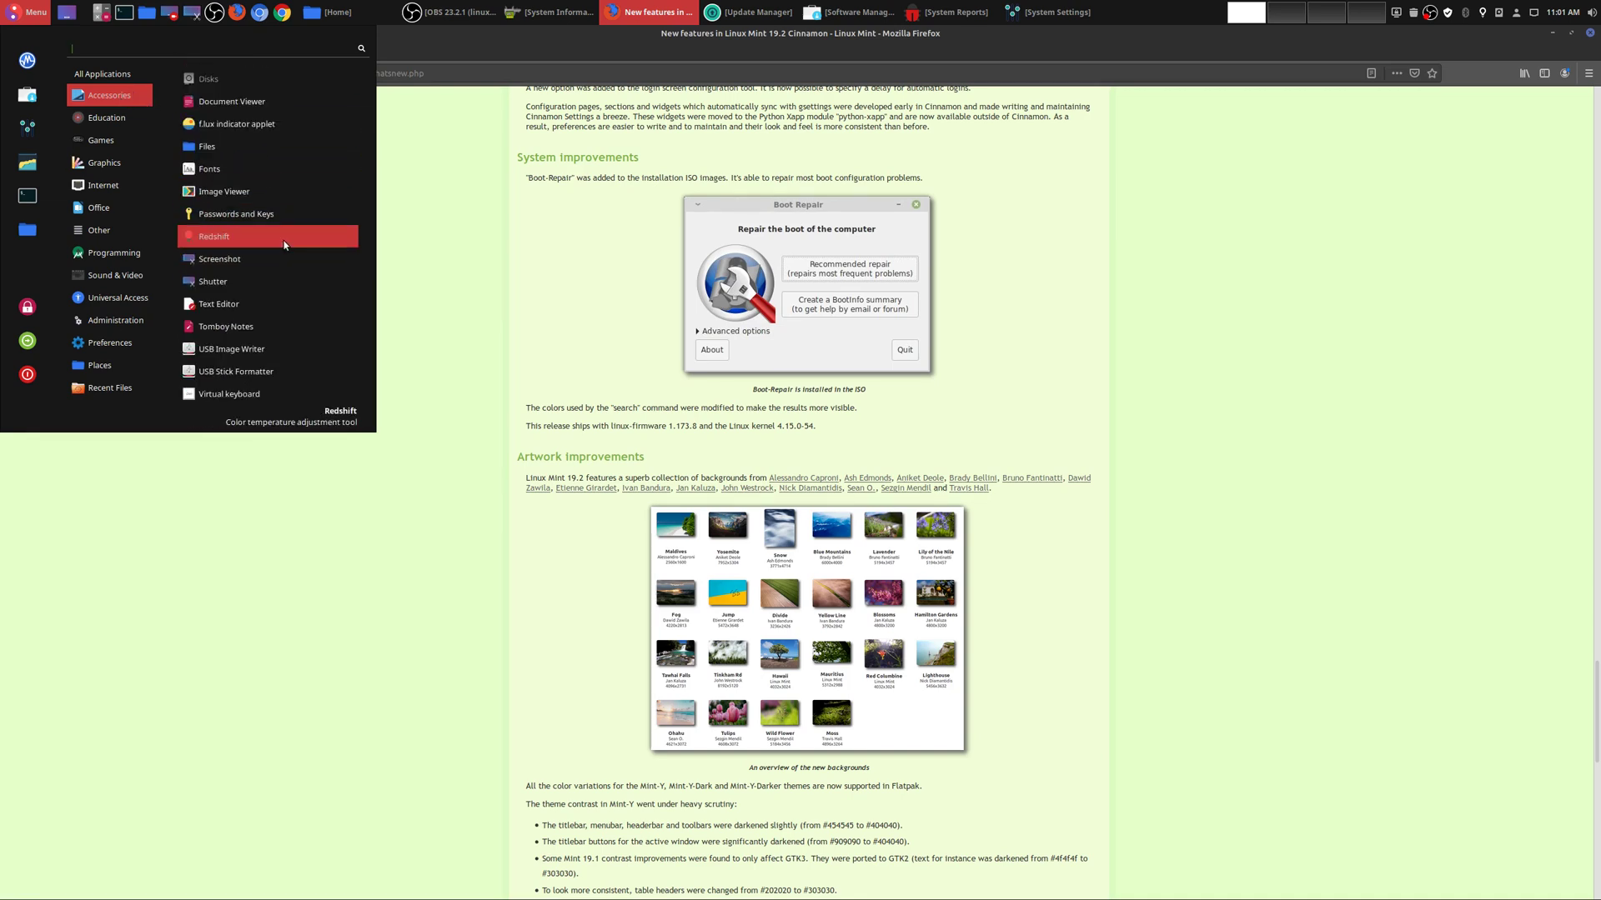
click(302, 354)
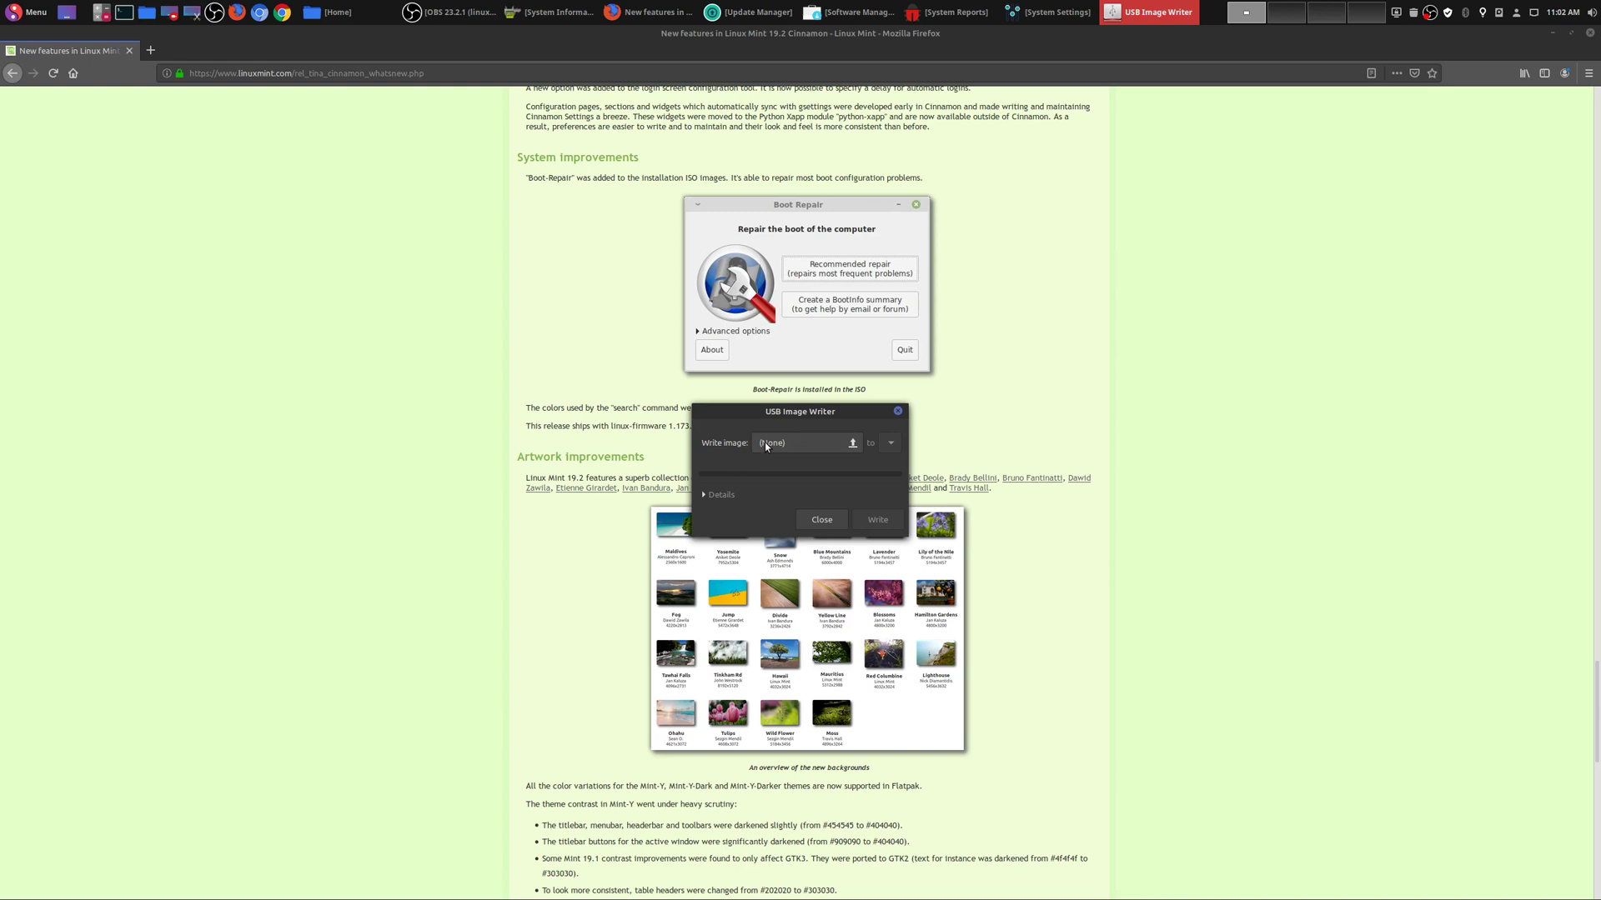
click(821, 520)
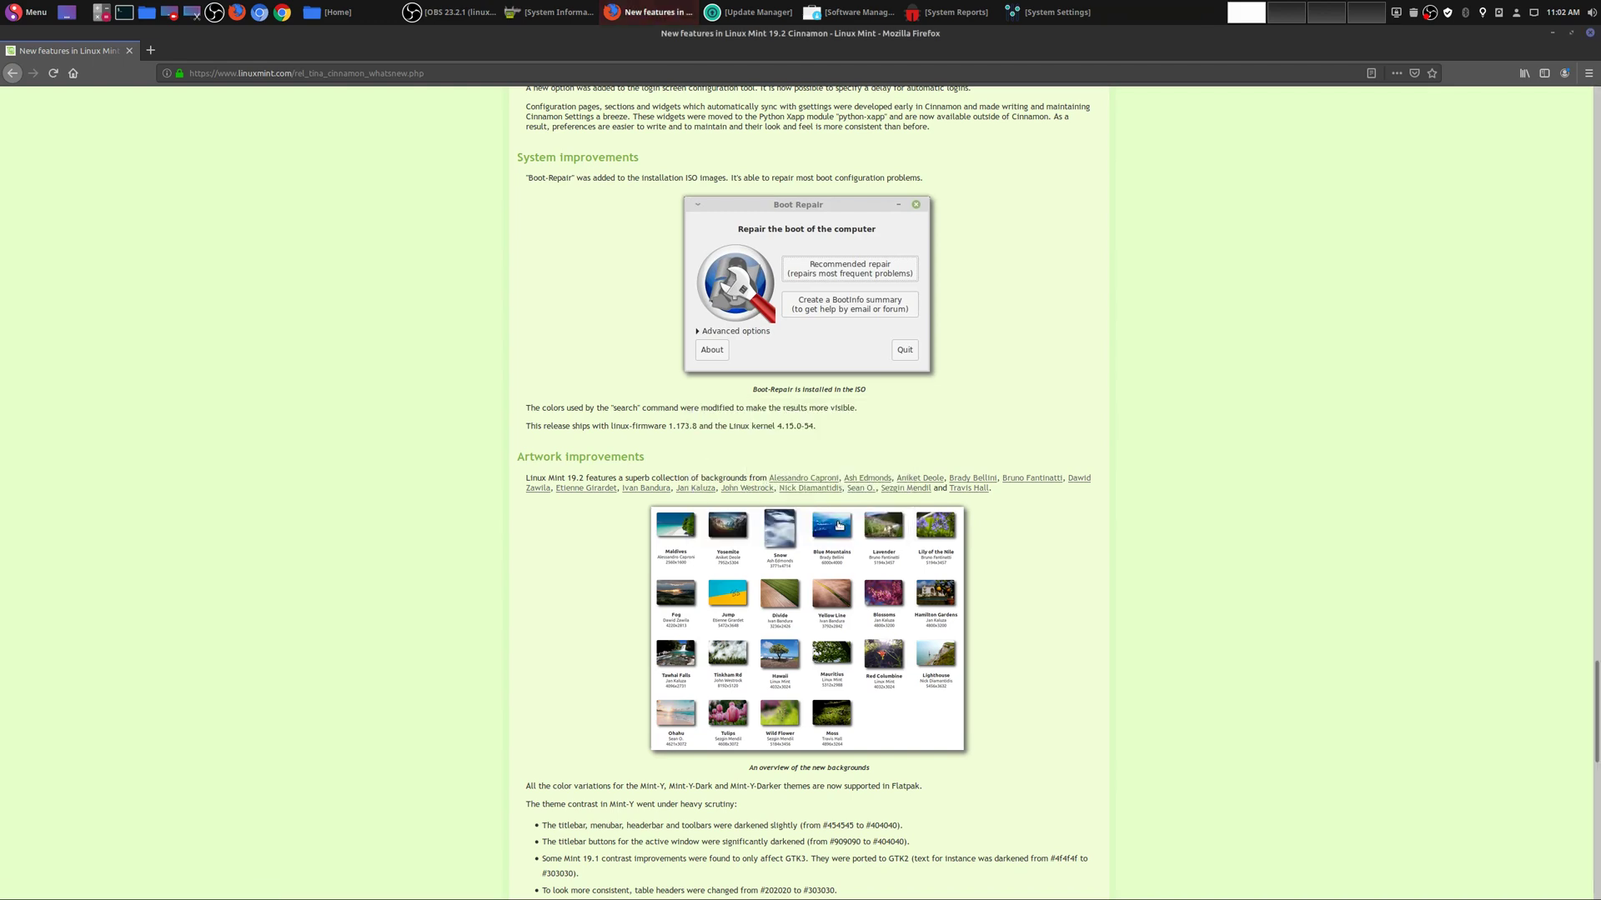
Open the desktop background settings, browse the Tina wallpaper collection against the Artwork improvements section, and close the window.
scroll(1073, 274, down, 4)
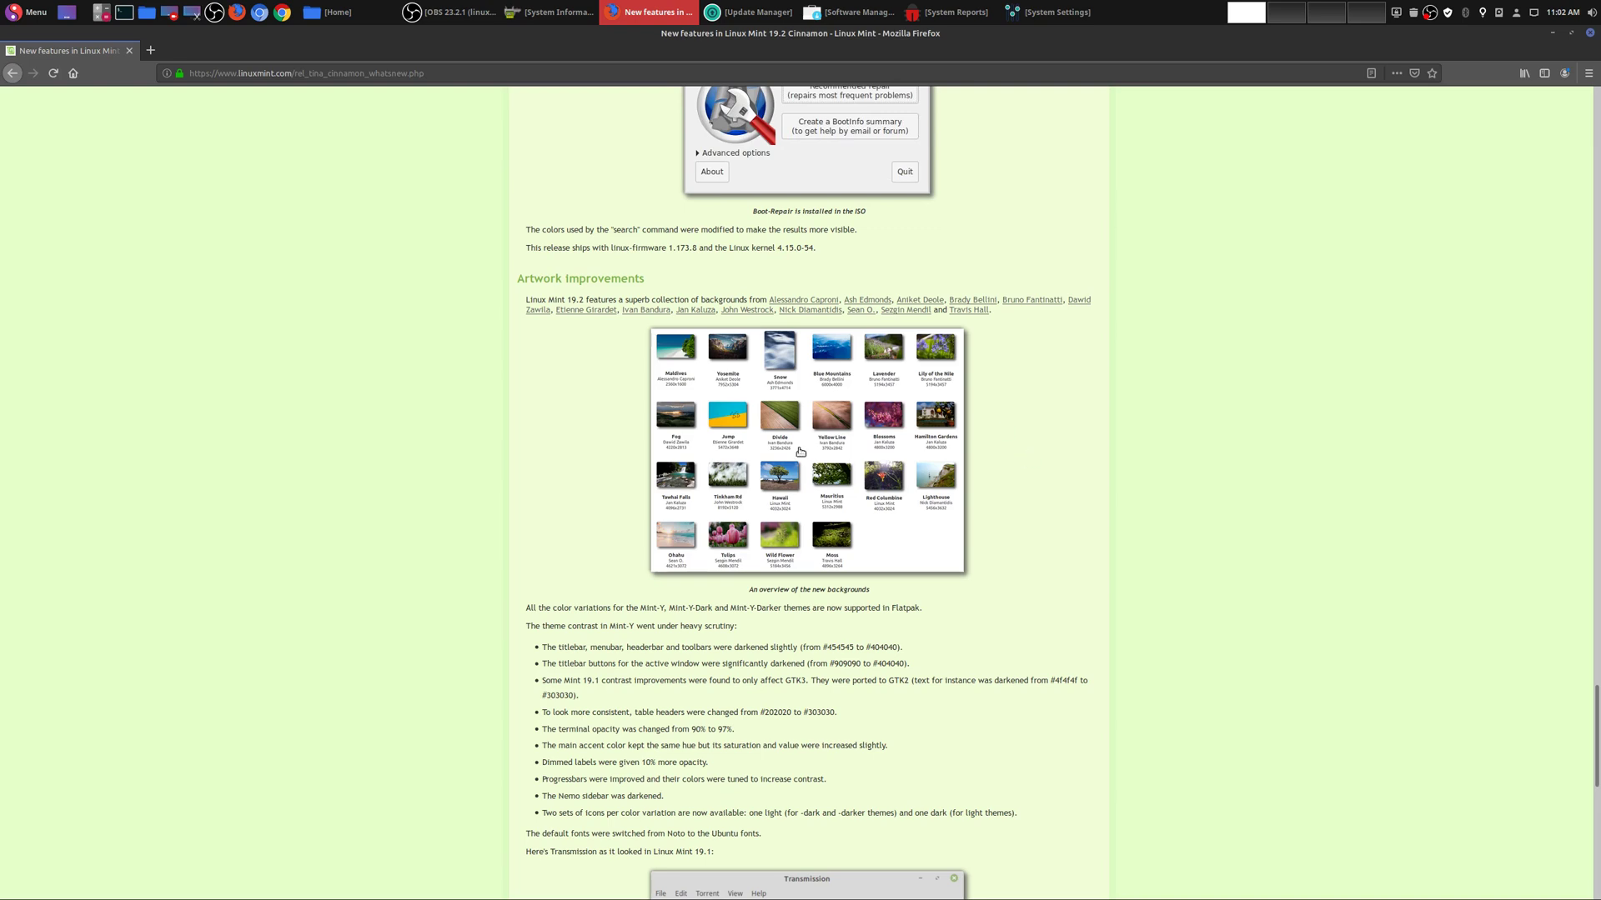
click(1395, 13)
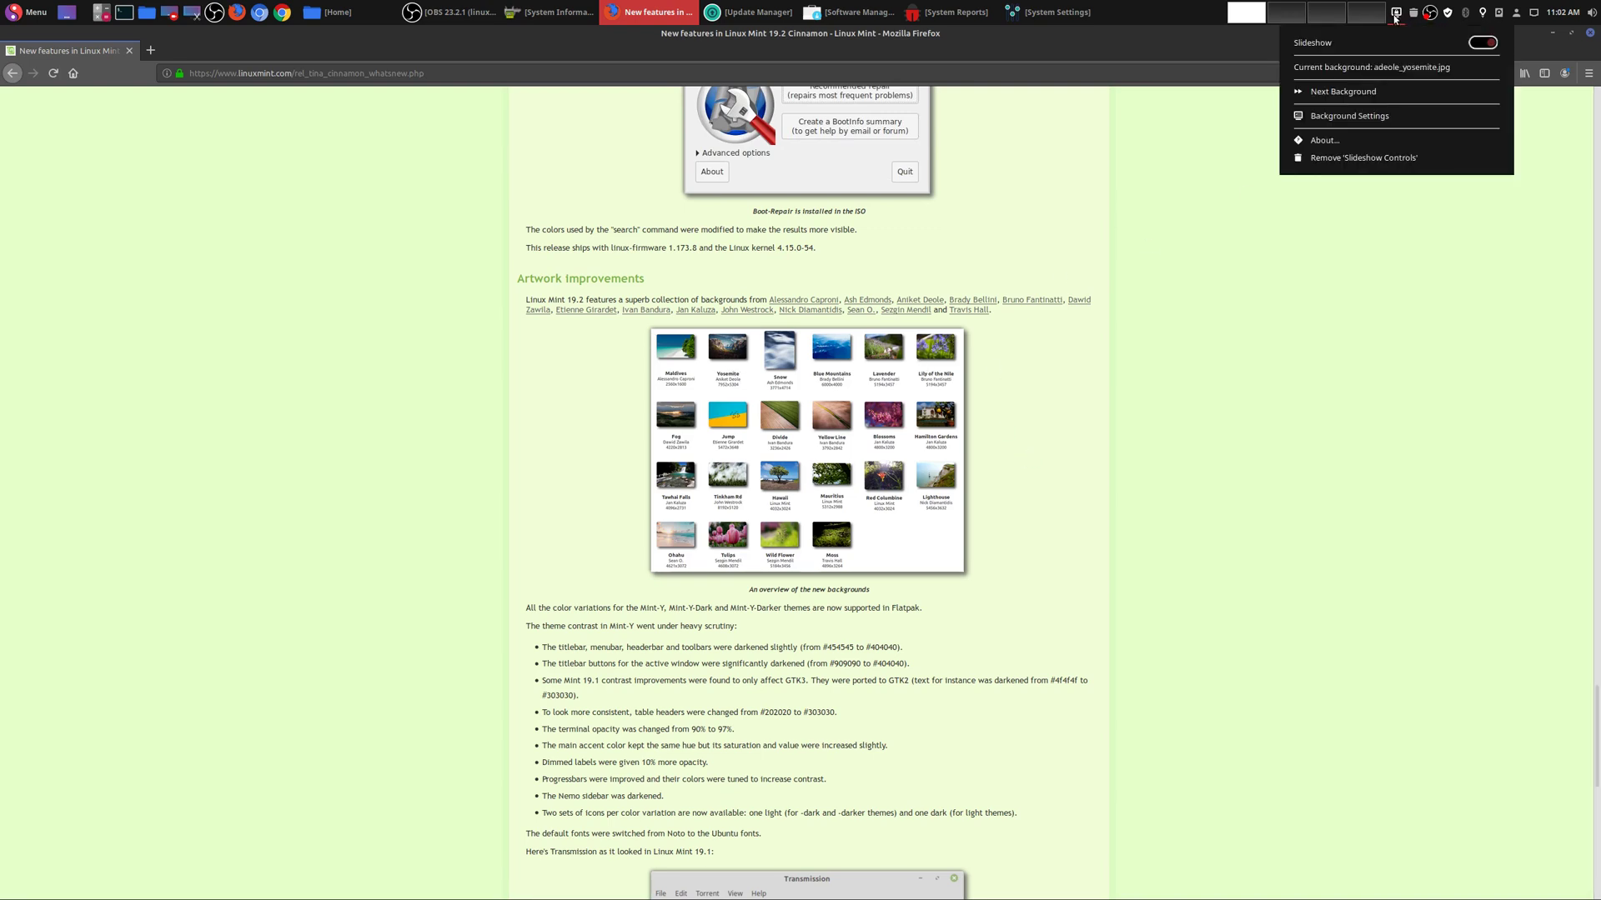
click(1362, 117)
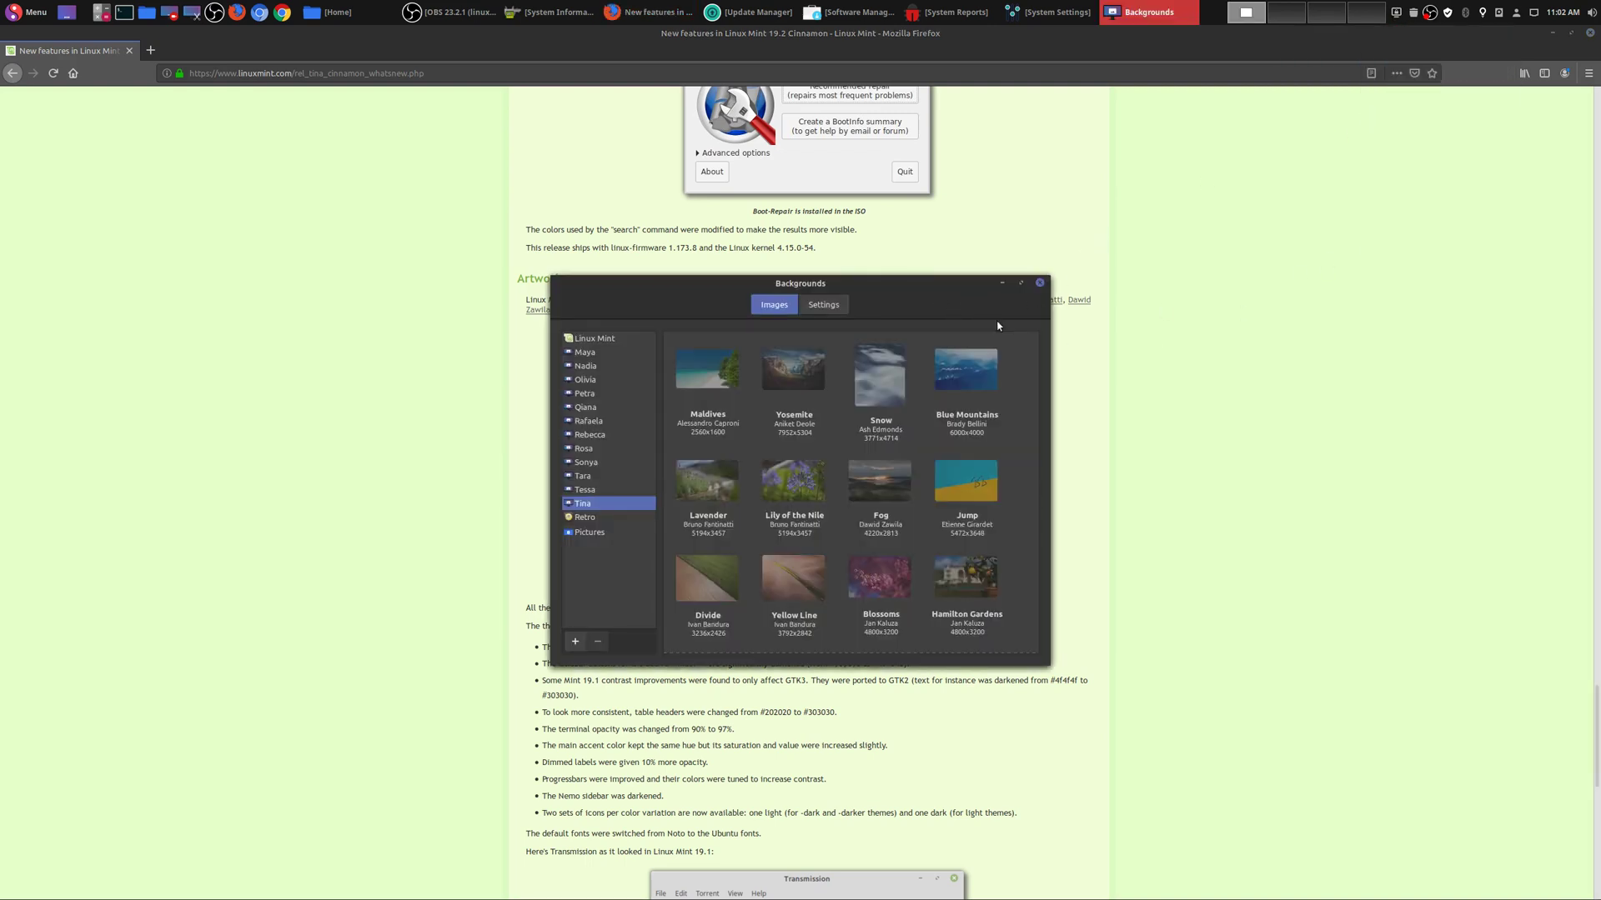
drag(998, 326, 1430, 268)
scroll(1426, 372, down, 3)
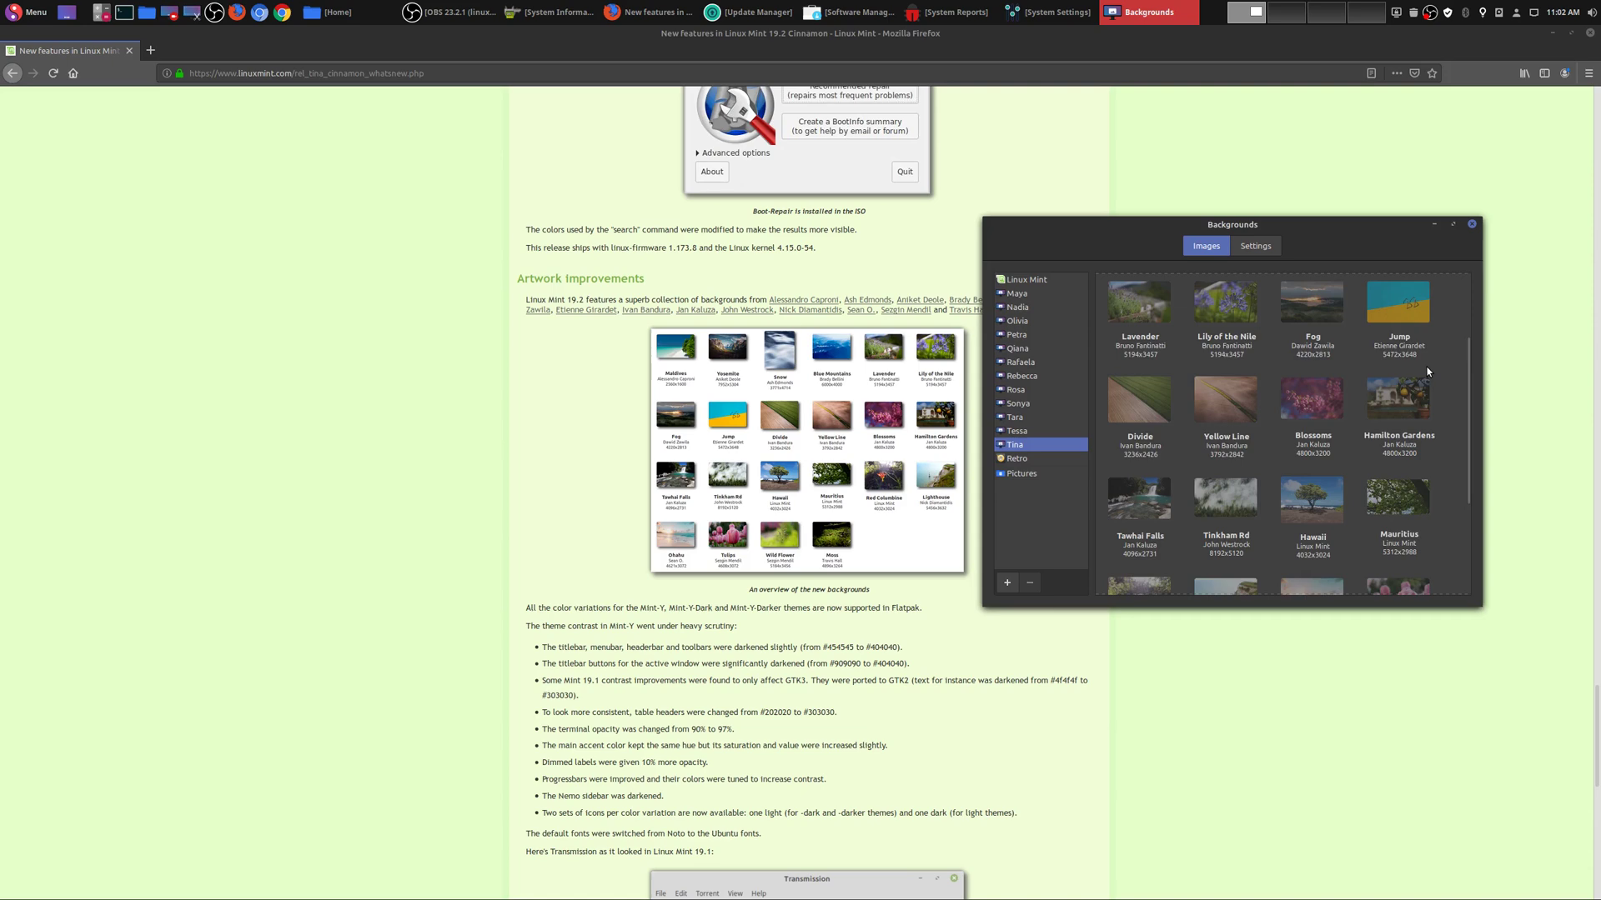
scroll(1426, 372, down, 3)
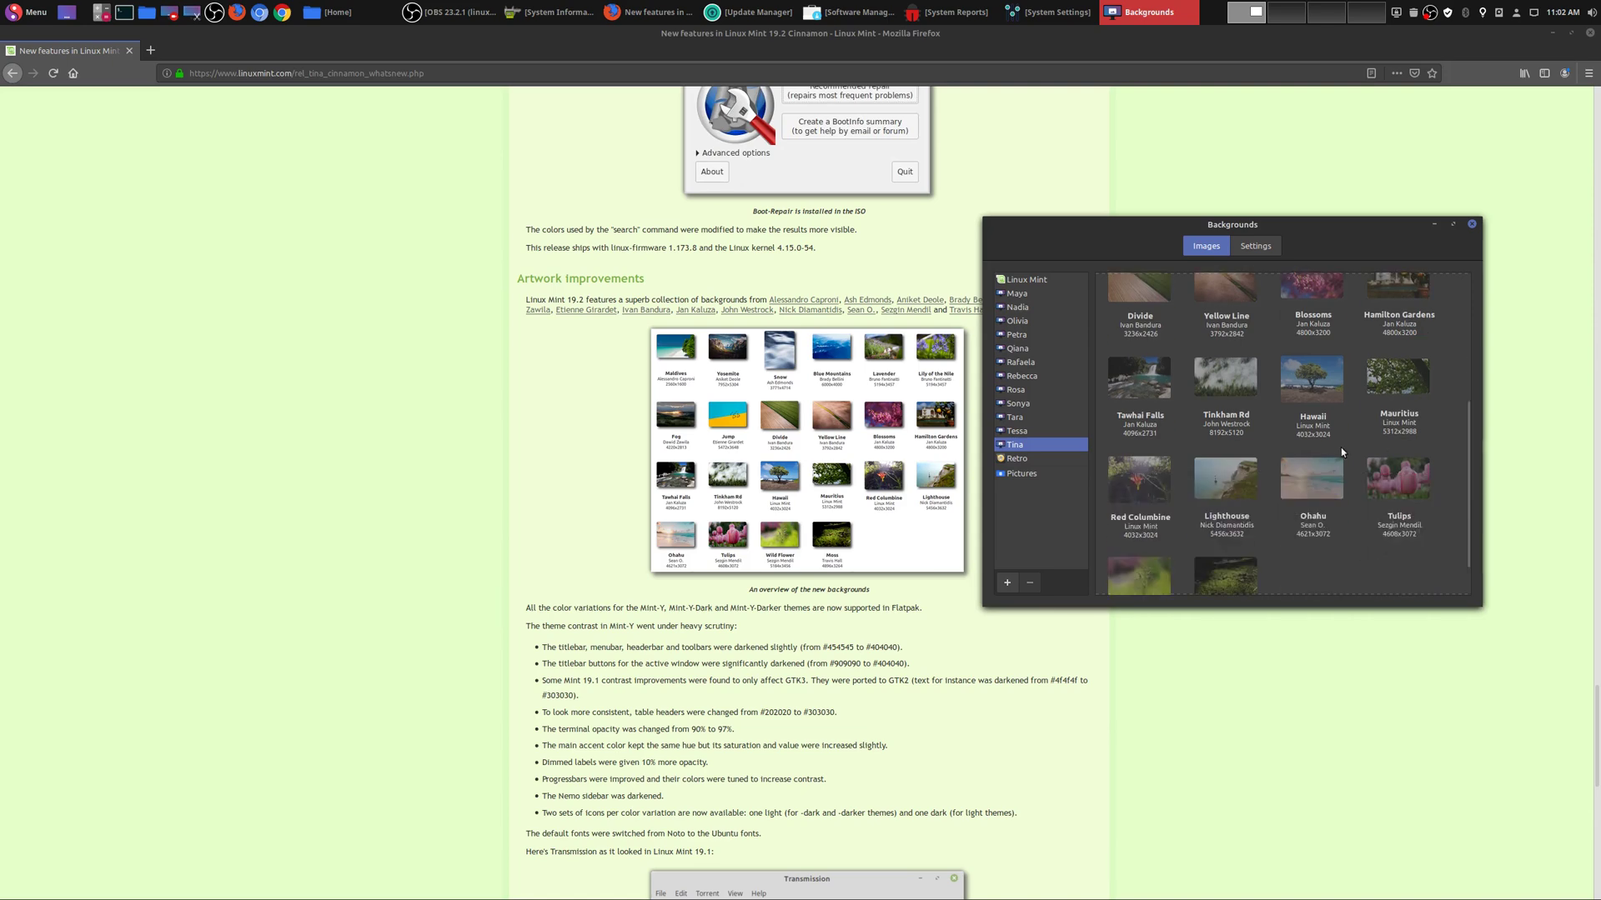
click(1472, 225)
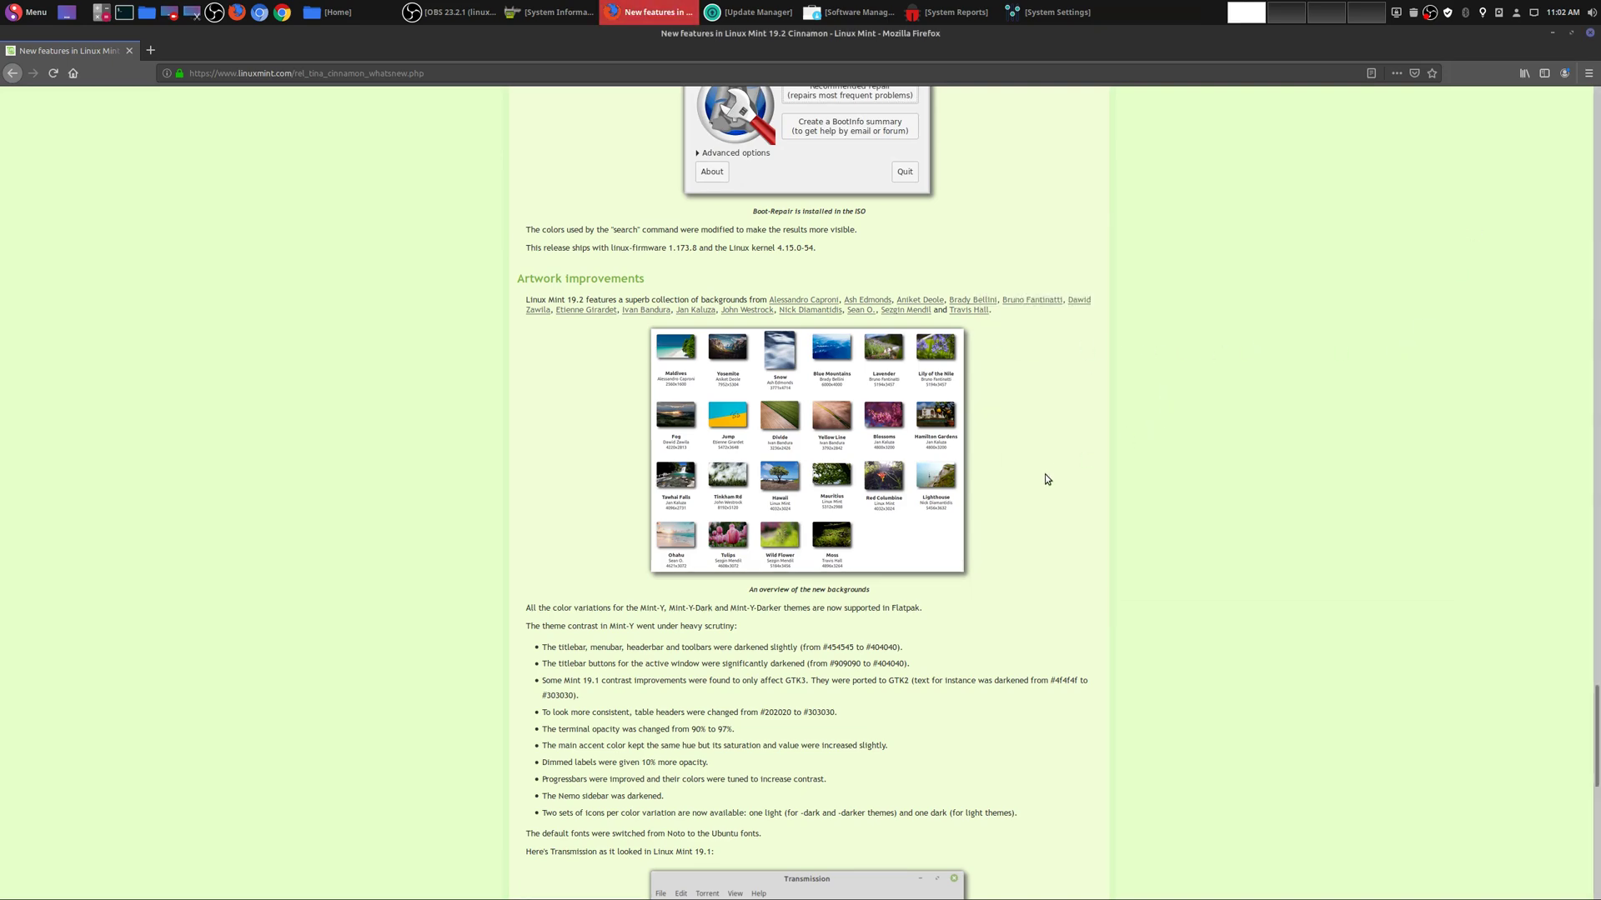
Read the rest of the release notes, from the Mint-Y theme contrast changes to Main components and LTS strategy.
scroll(1047, 476, down, 5)
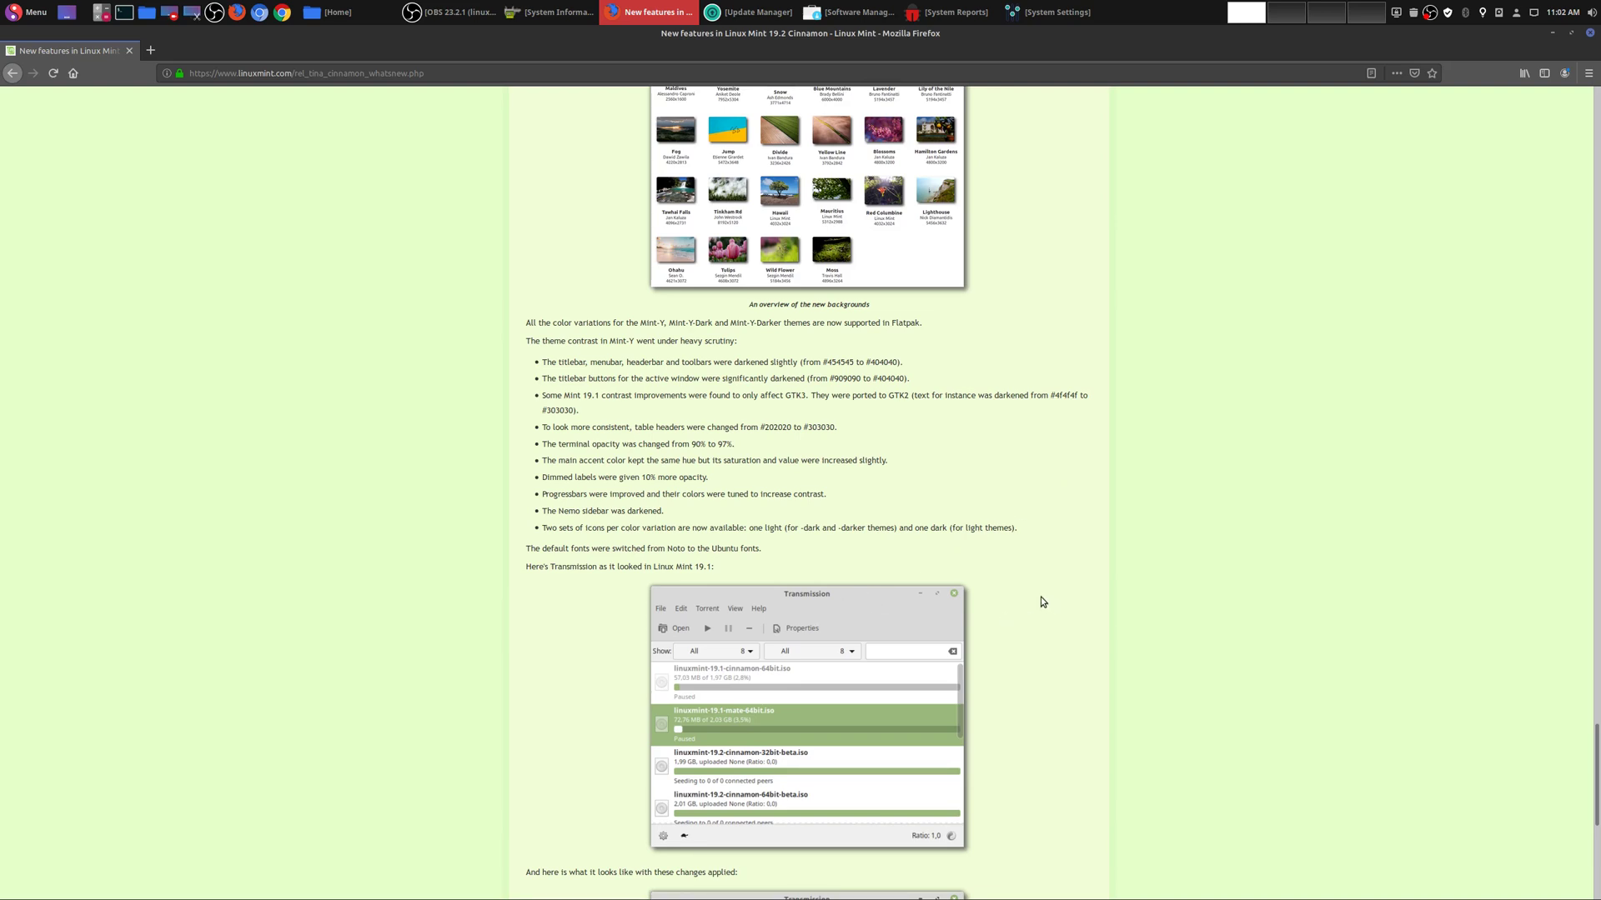
scroll(1038, 600, down, 2)
scroll(829, 511, down, 4)
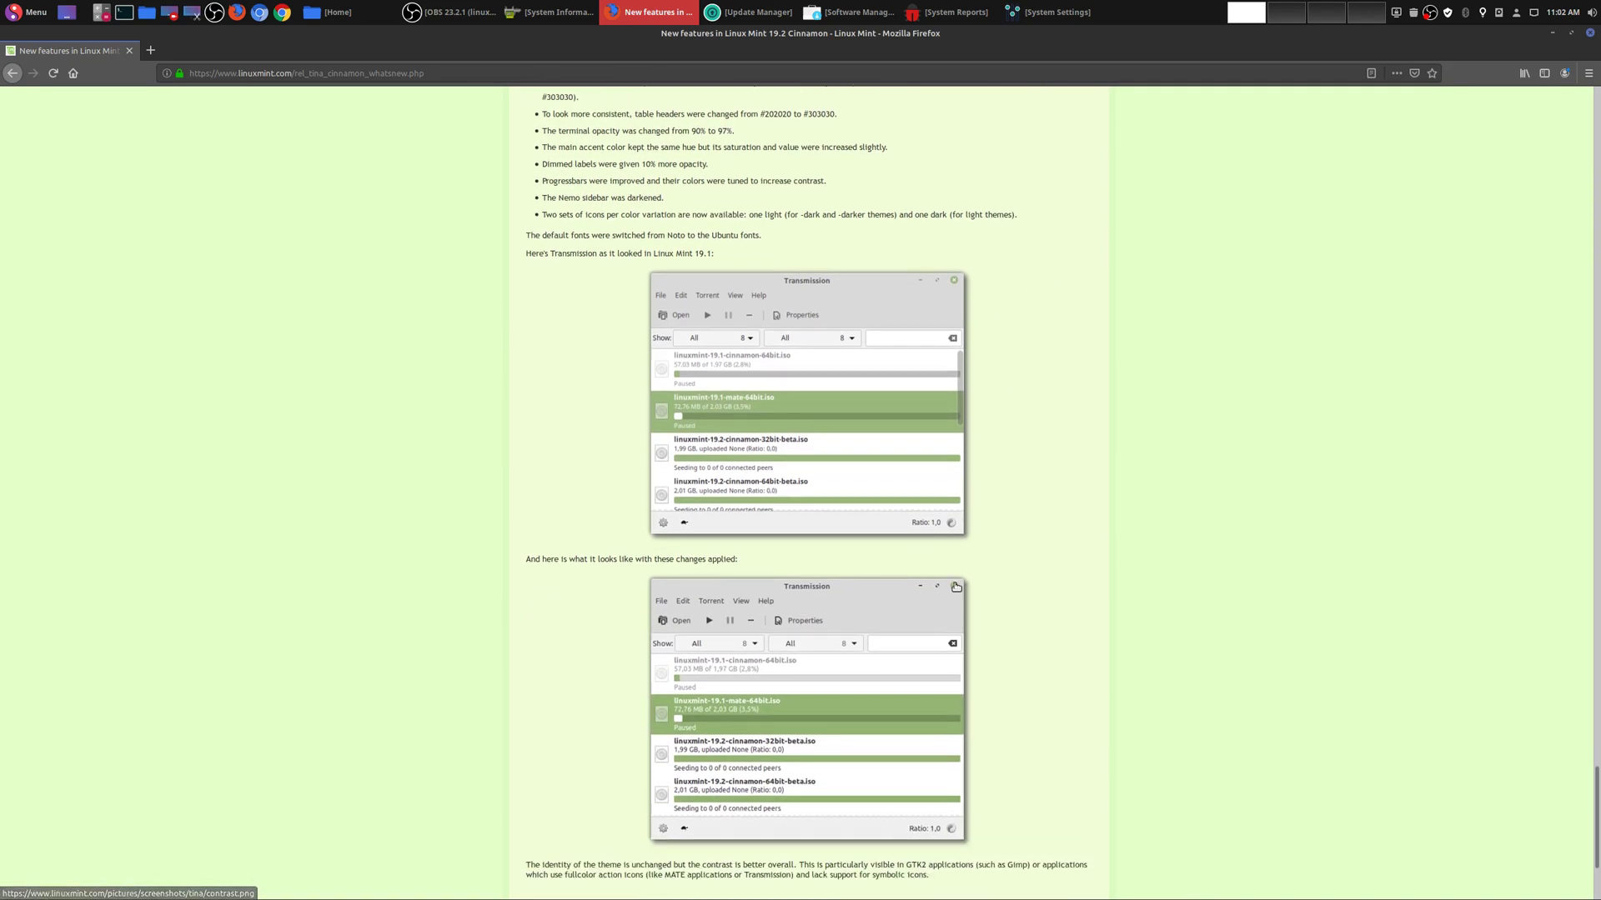
scroll(921, 642, down, 4)
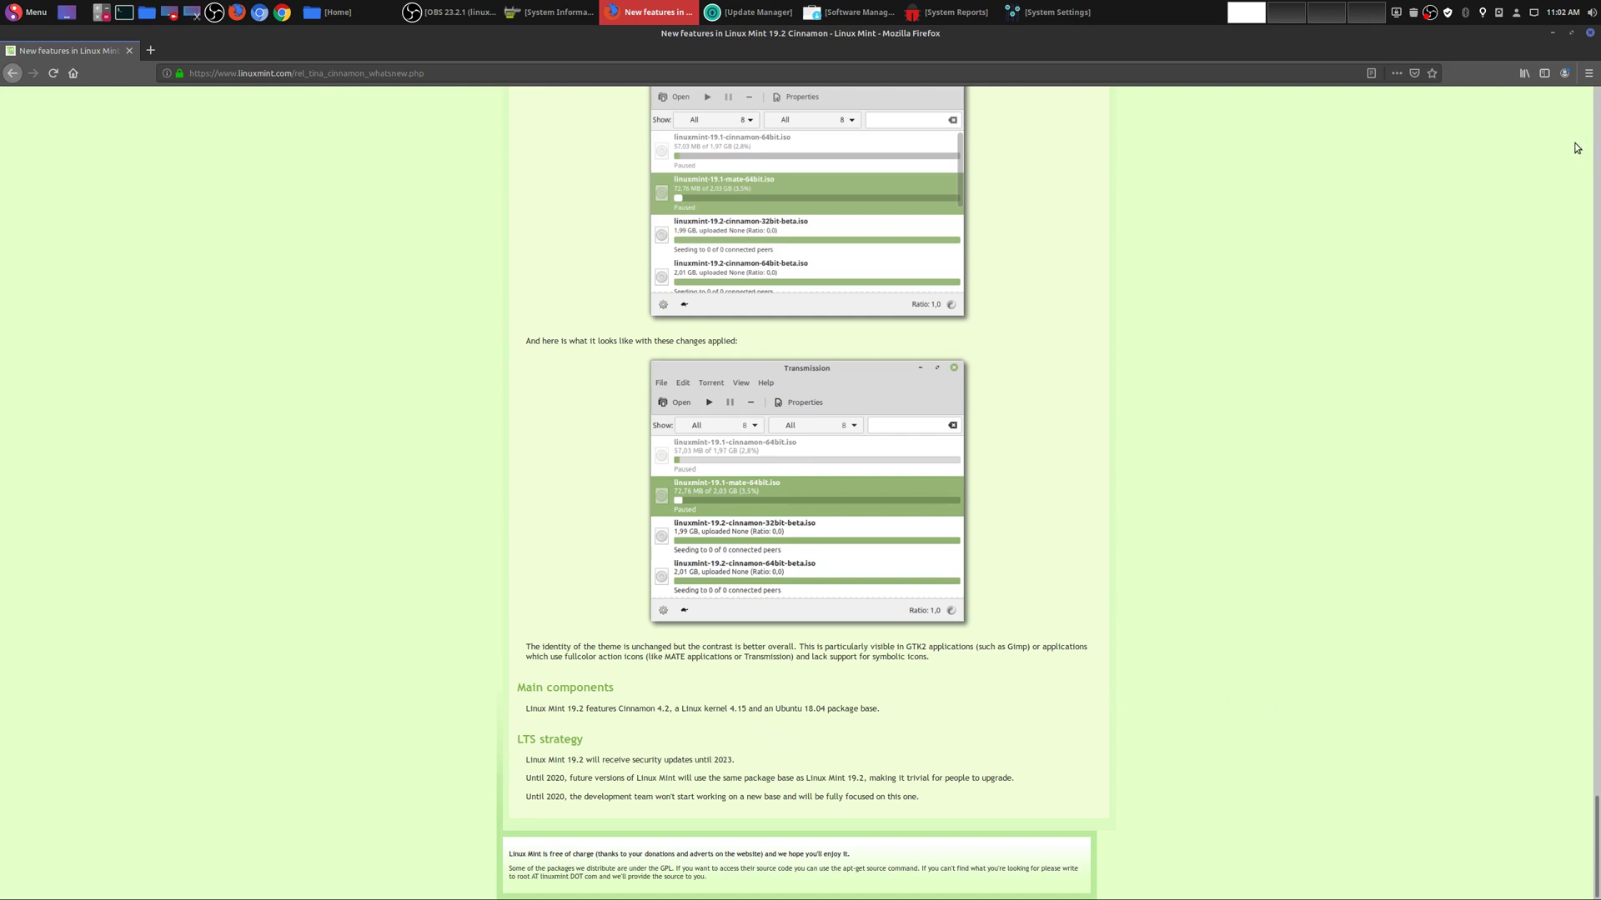
Clear the desktop and bring up Update Manager and Software Manager for a check, minimizing each again.
click(73, 20)
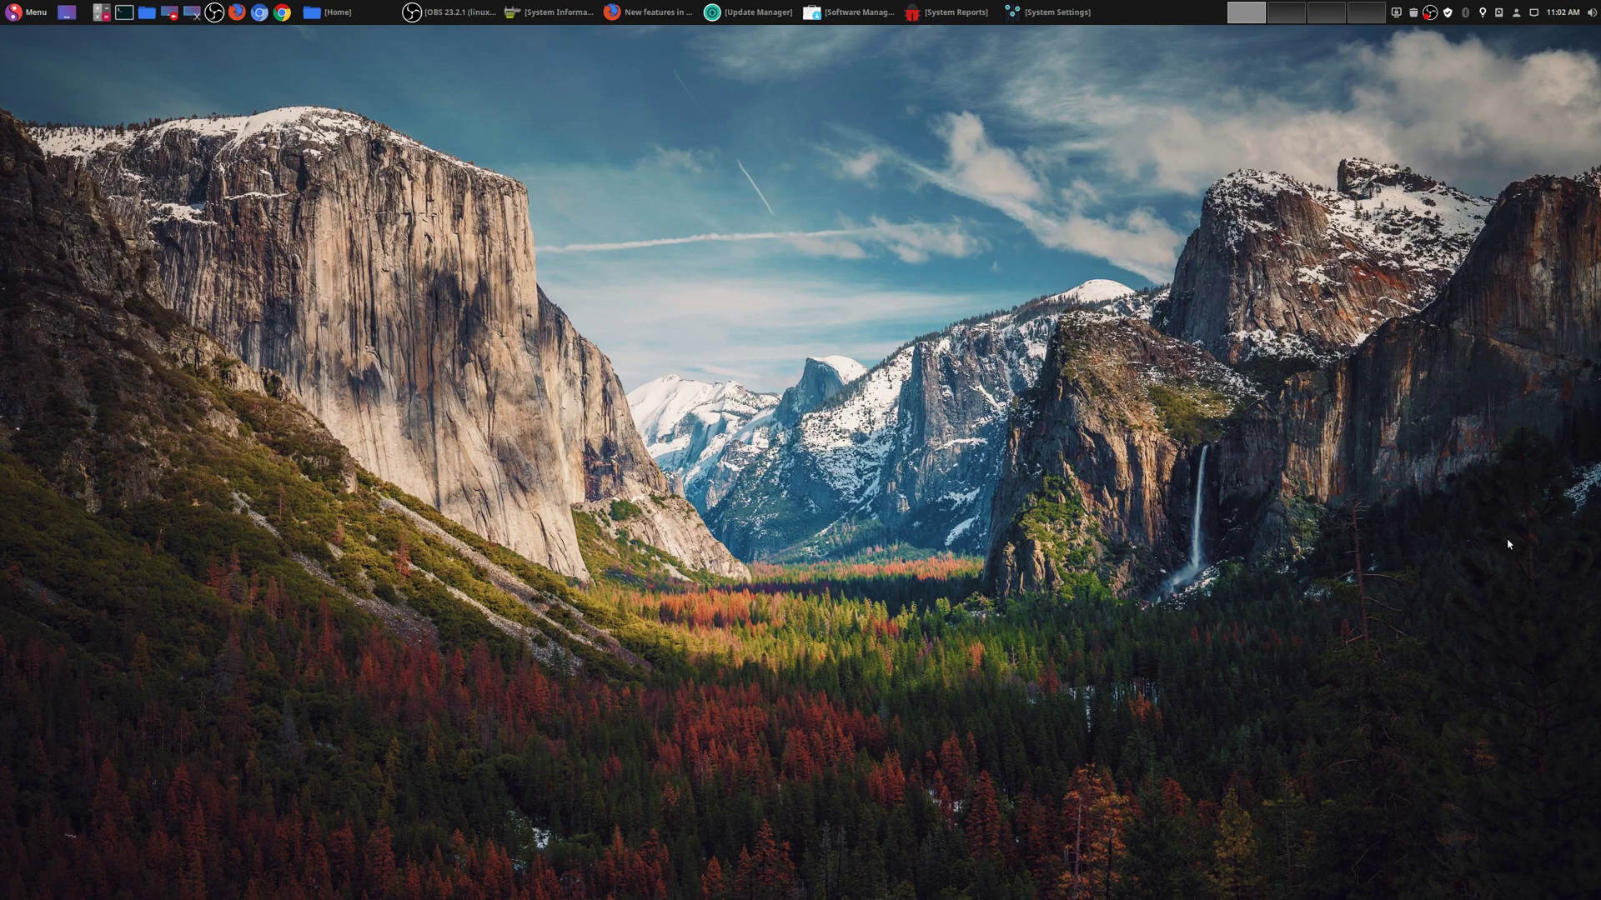
click(770, 12)
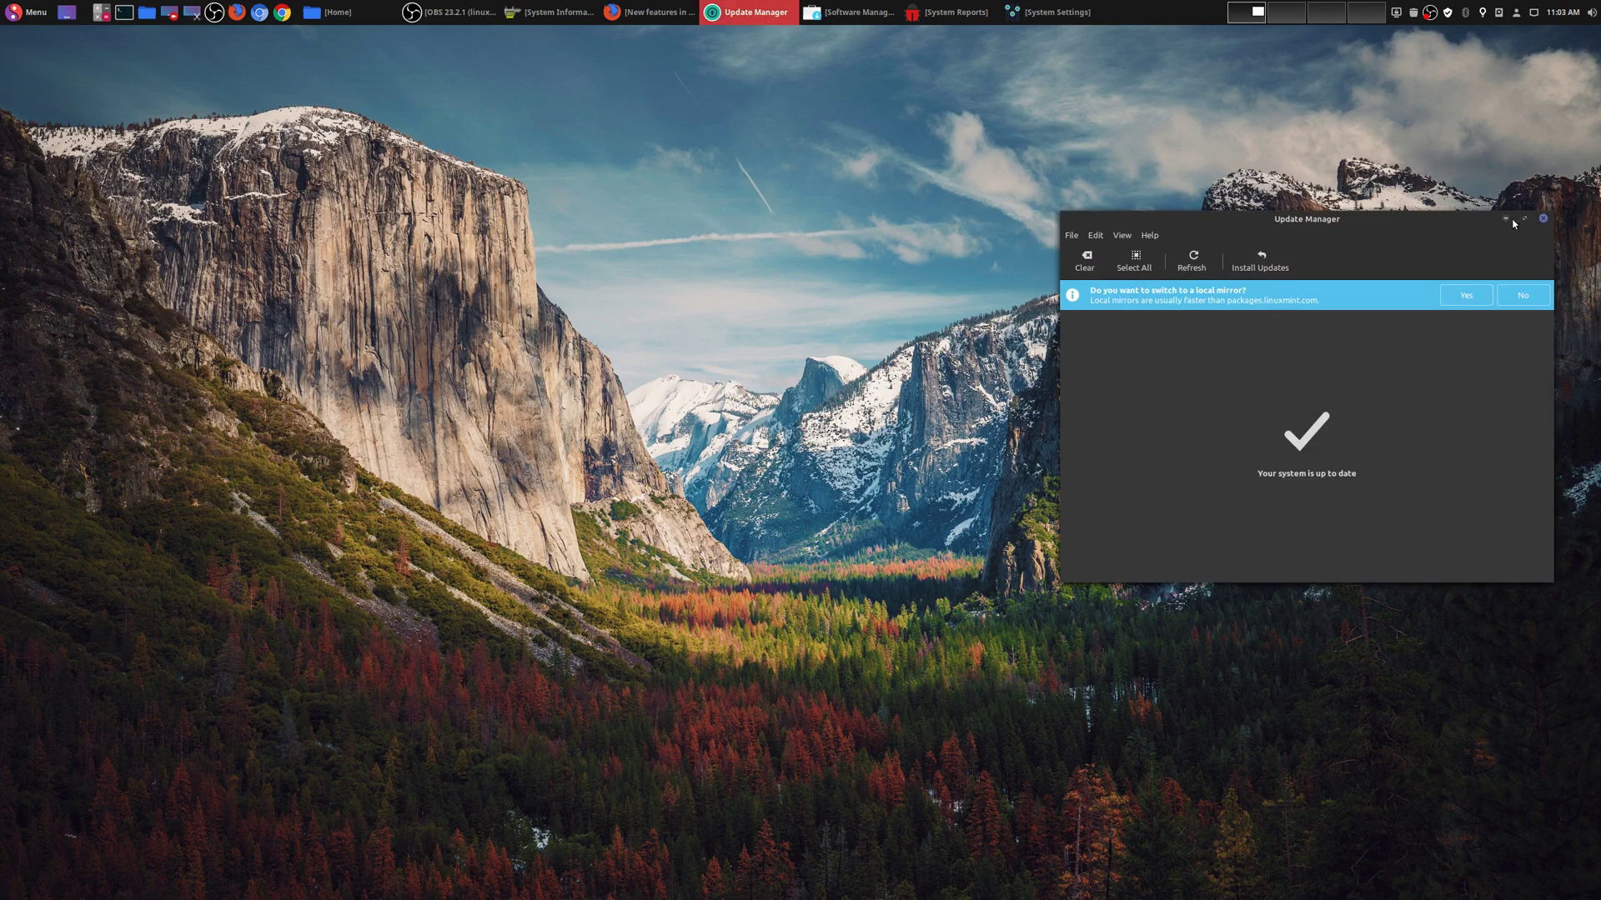
drag(1455, 221, 1381, 192)
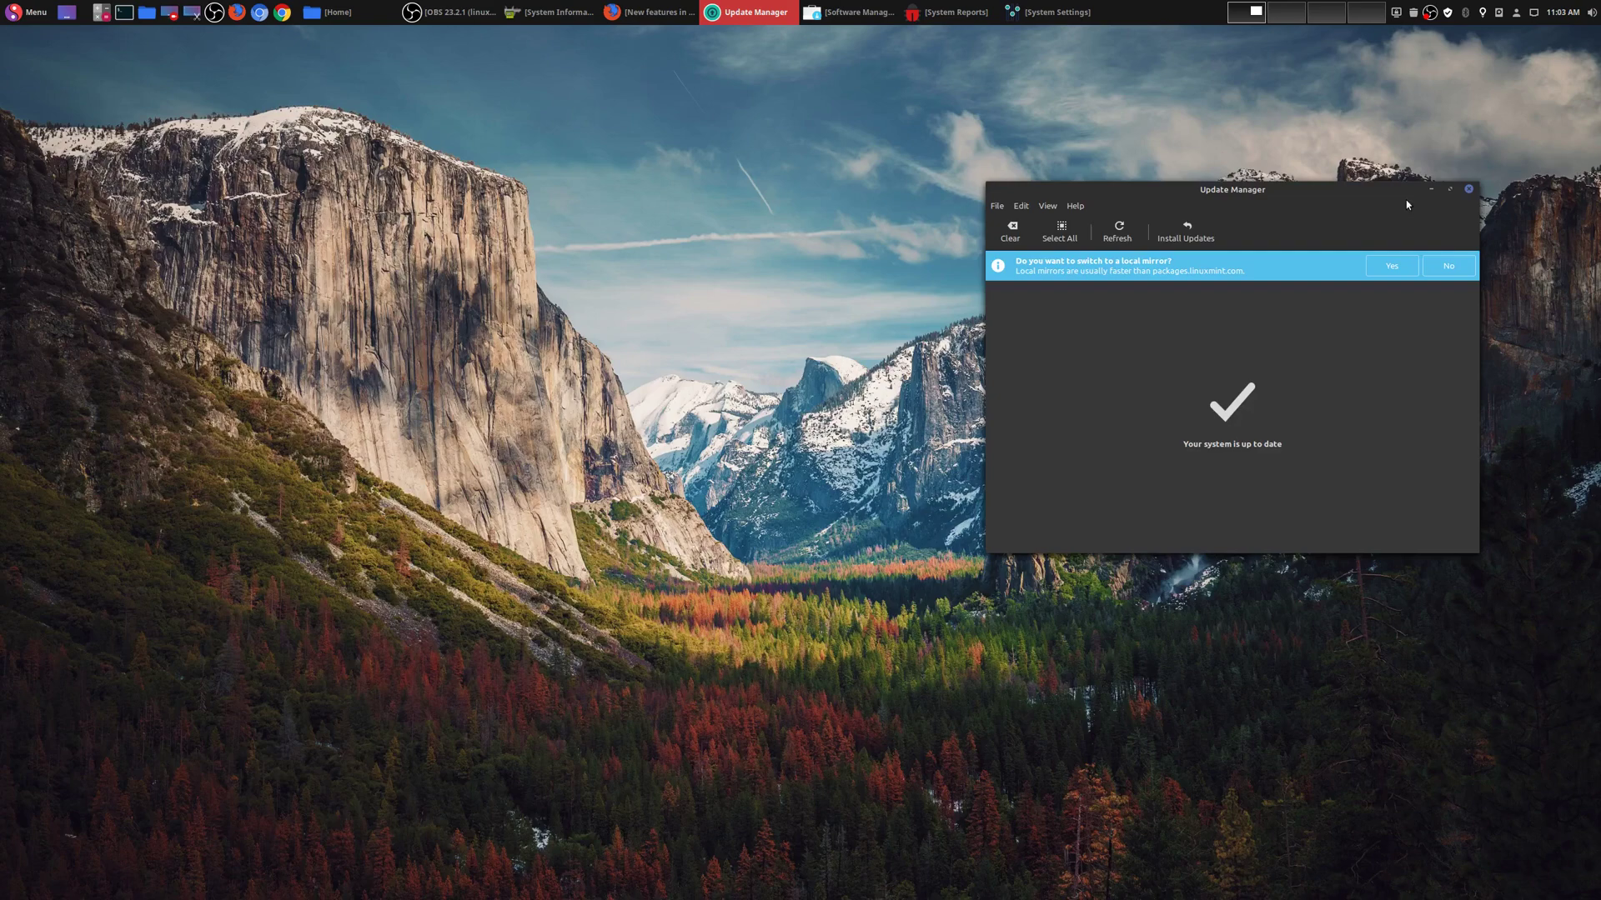
click(1431, 190)
click(823, 12)
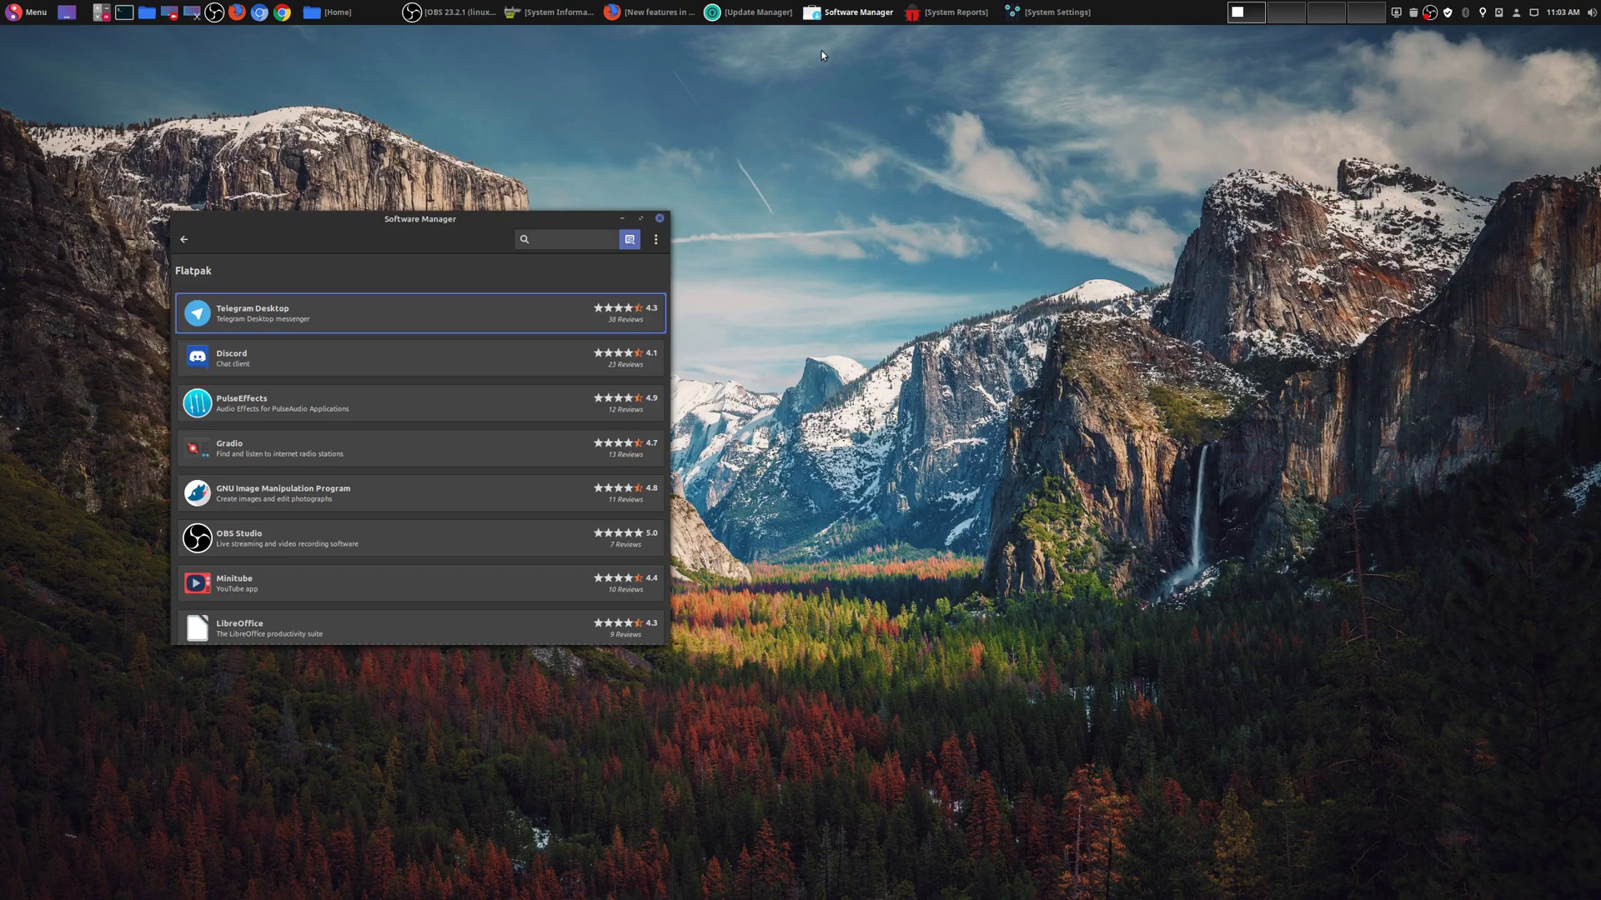
click(621, 218)
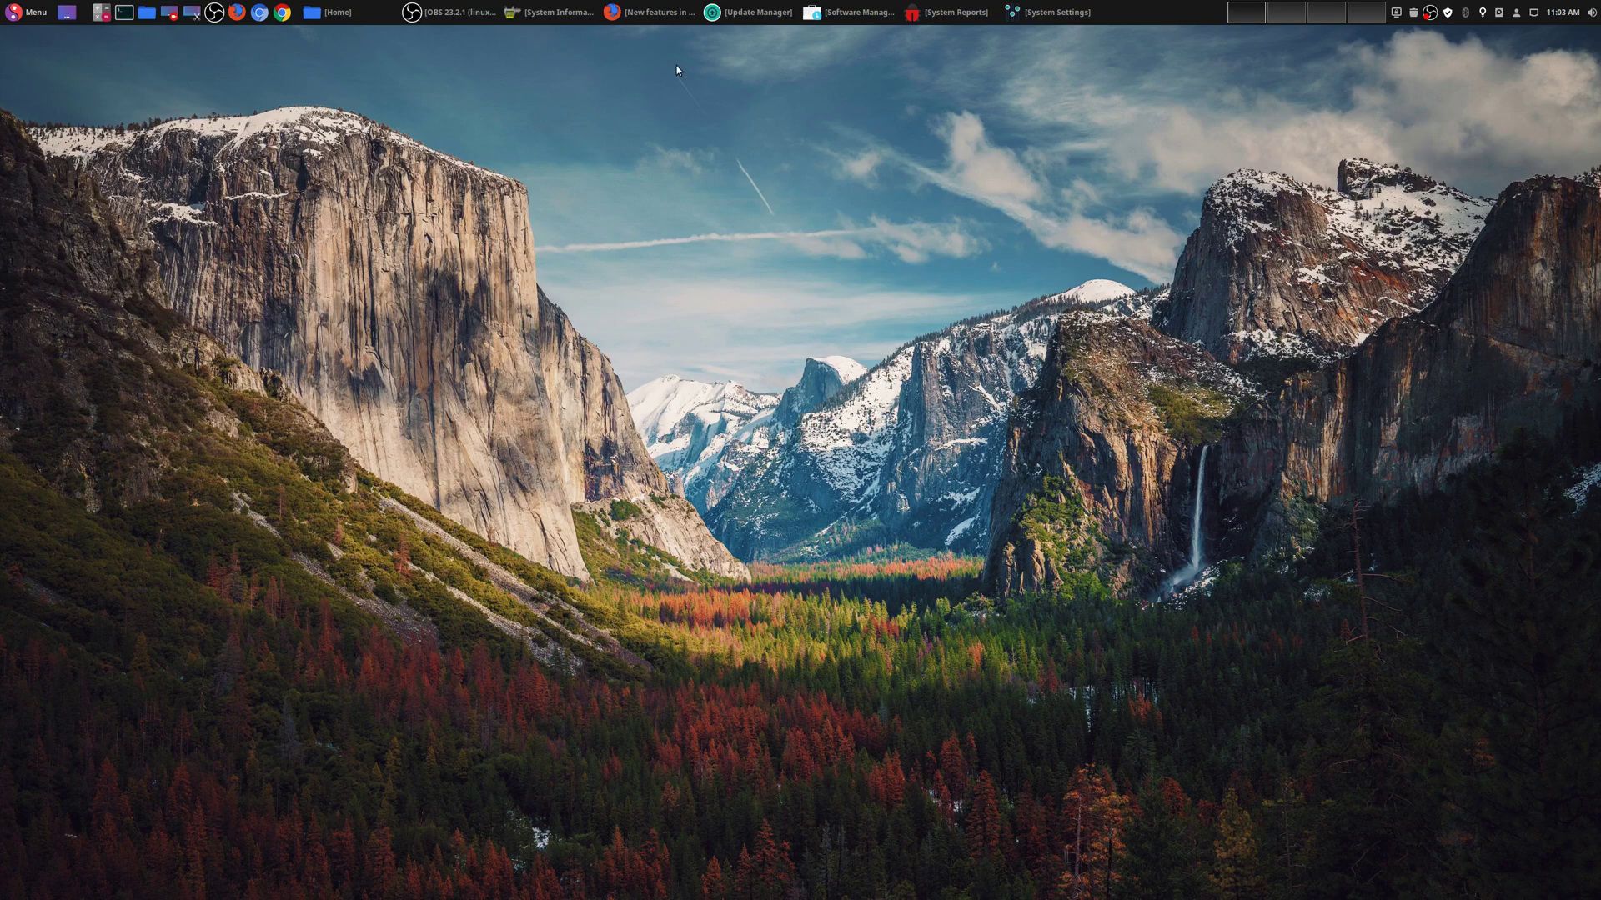
Return to the release notes in Firefox and open the Linux Mint website's home page.
click(646, 11)
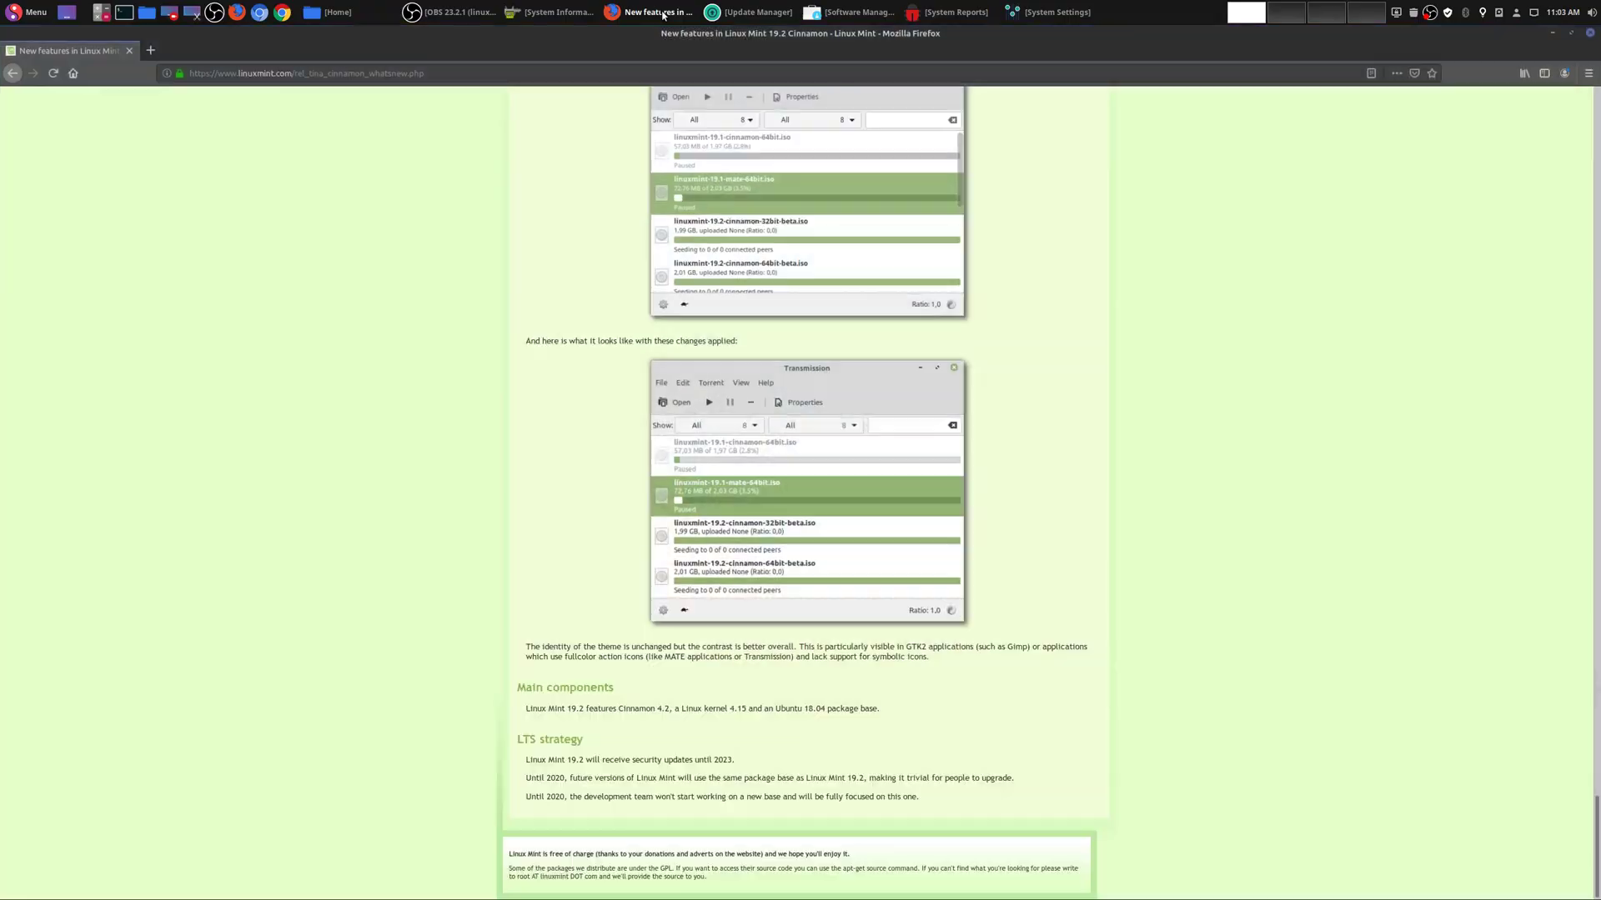
drag(1597, 843, 1596, 116)
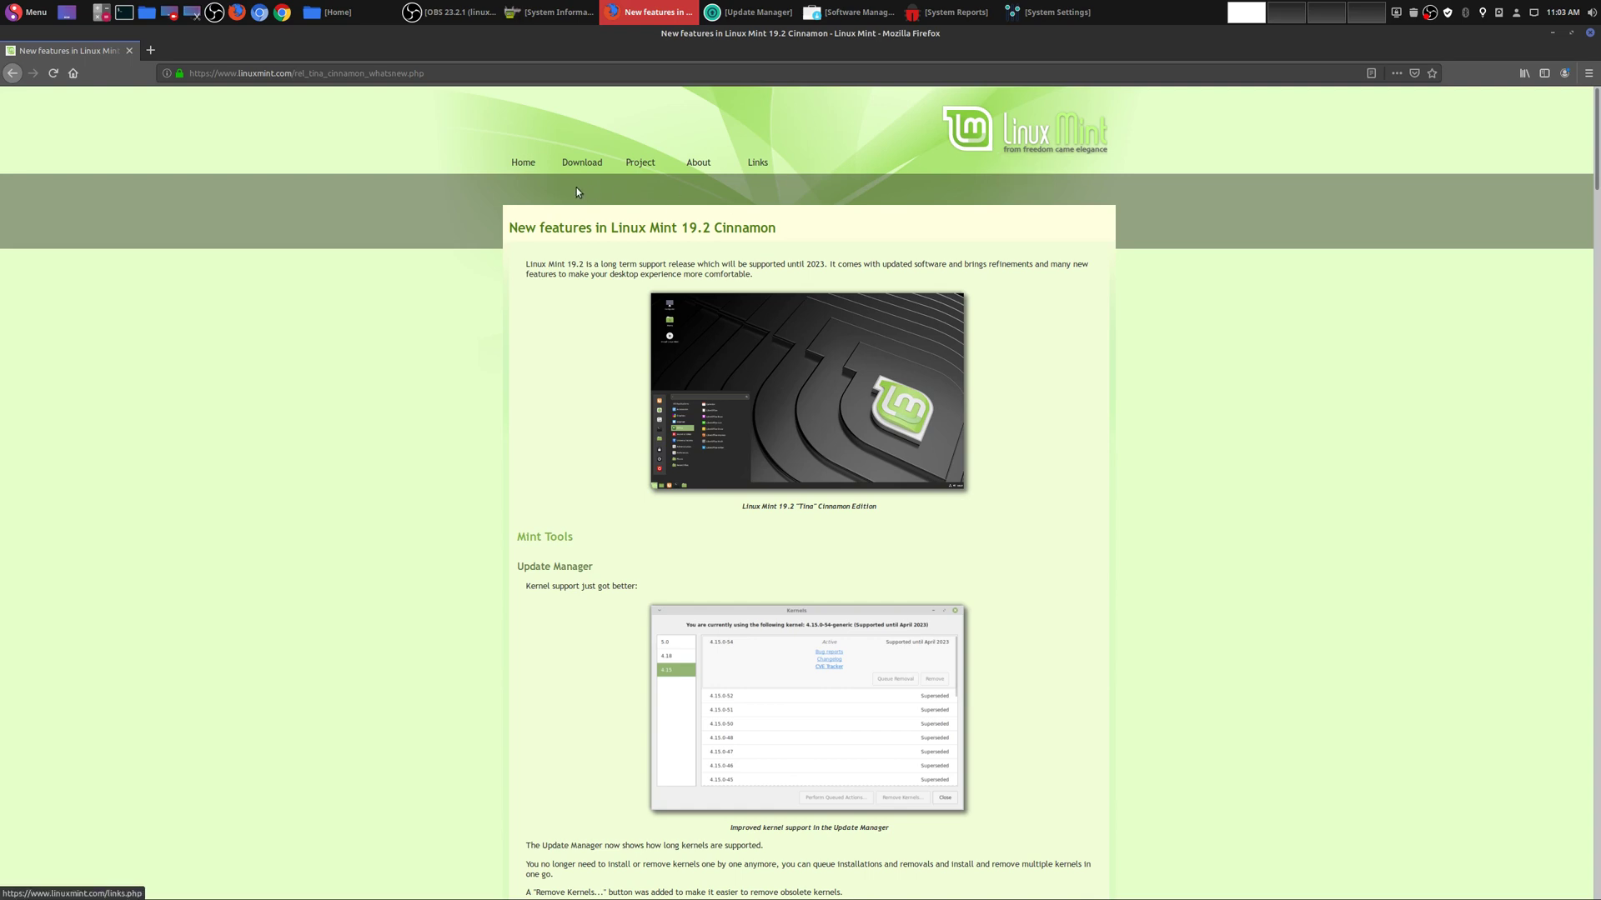
click(523, 165)
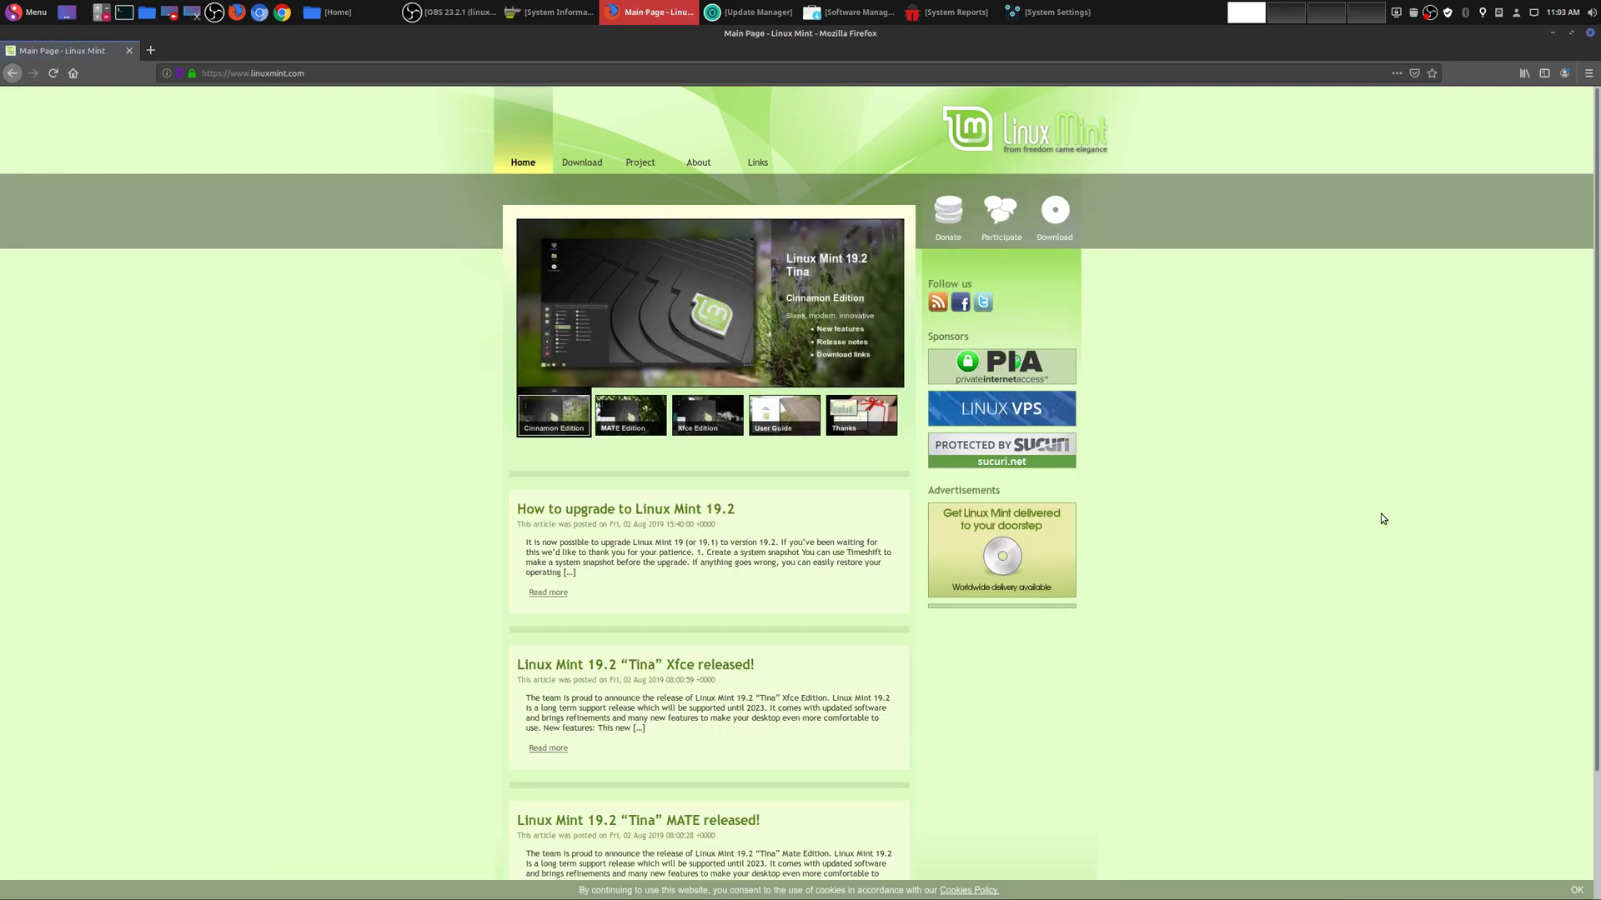